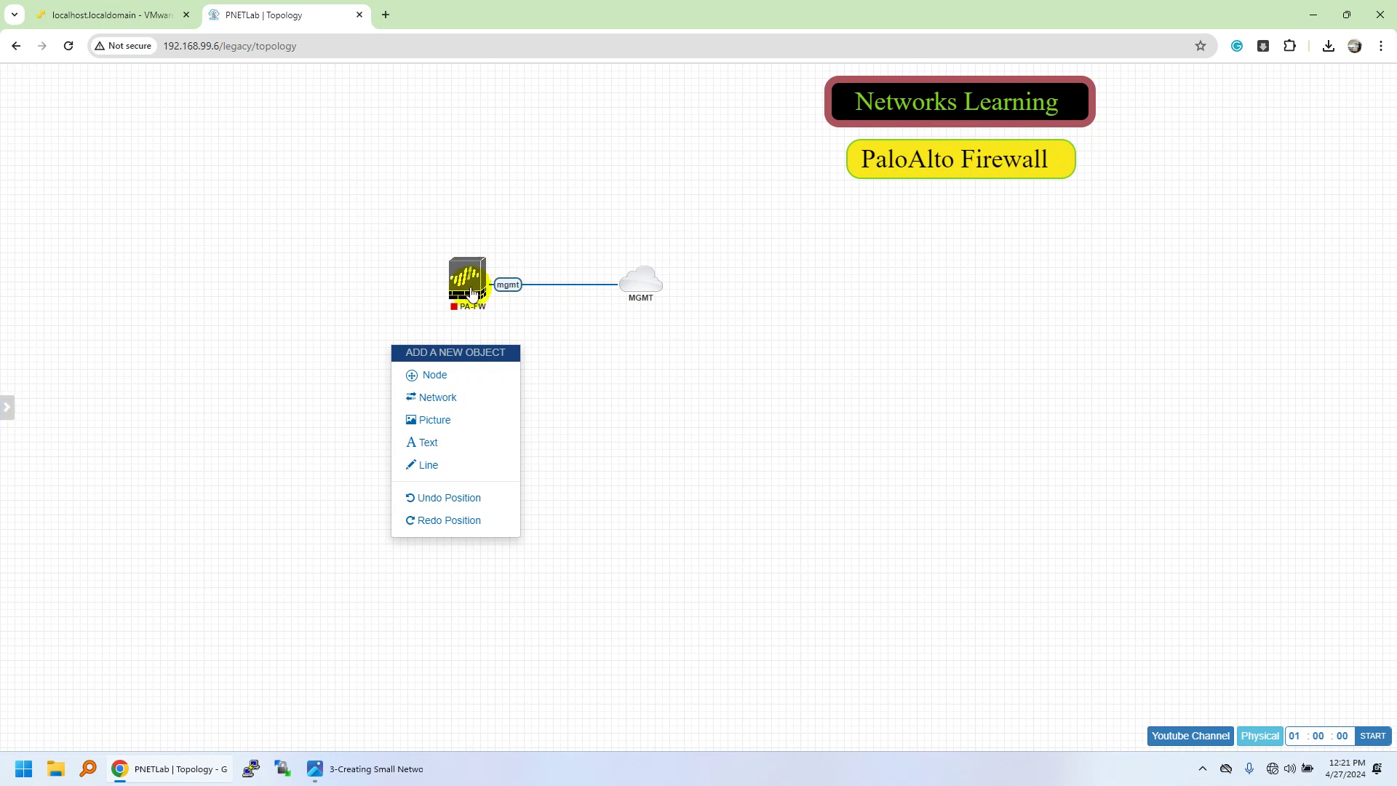
- Start a new node from the MikroTik RouterOS template in the empty area below PA-FW and name it EDGE-RTR
{"action": "left_click", "coordinate": [672, 396]}
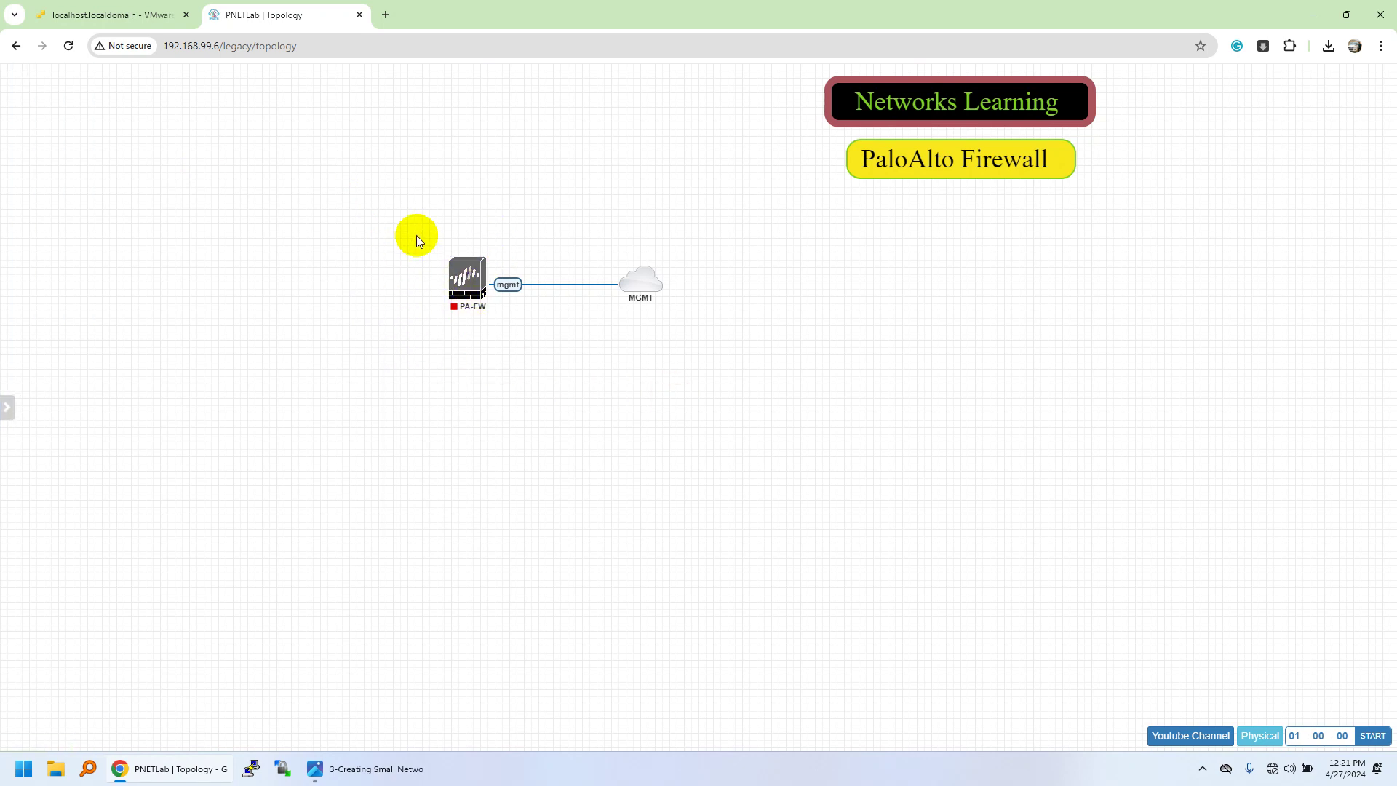
{"action": "mouse_move", "coordinate": [456, 275]}
{"action": "right_click", "coordinate": [373, 414]}
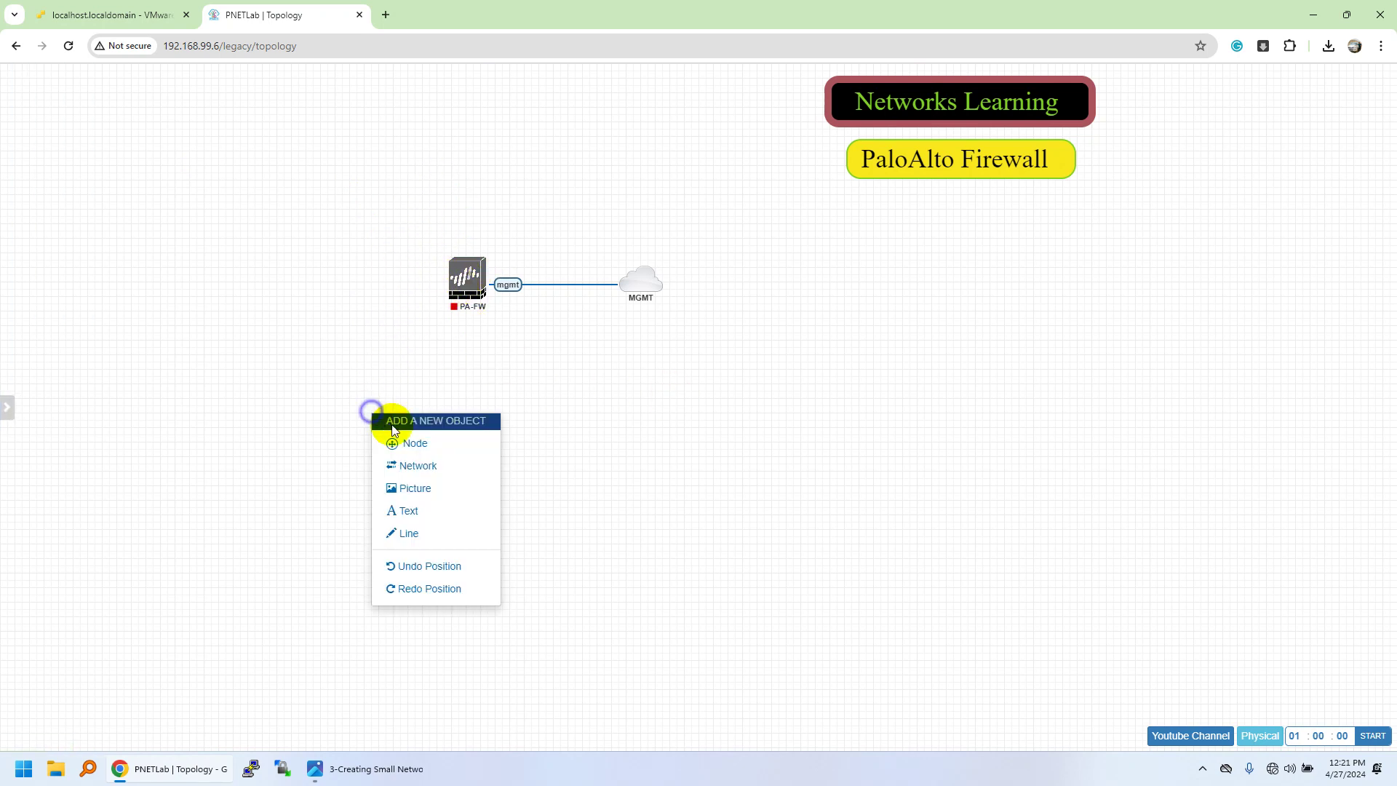
{"action": "left_click", "coordinate": [450, 443]}
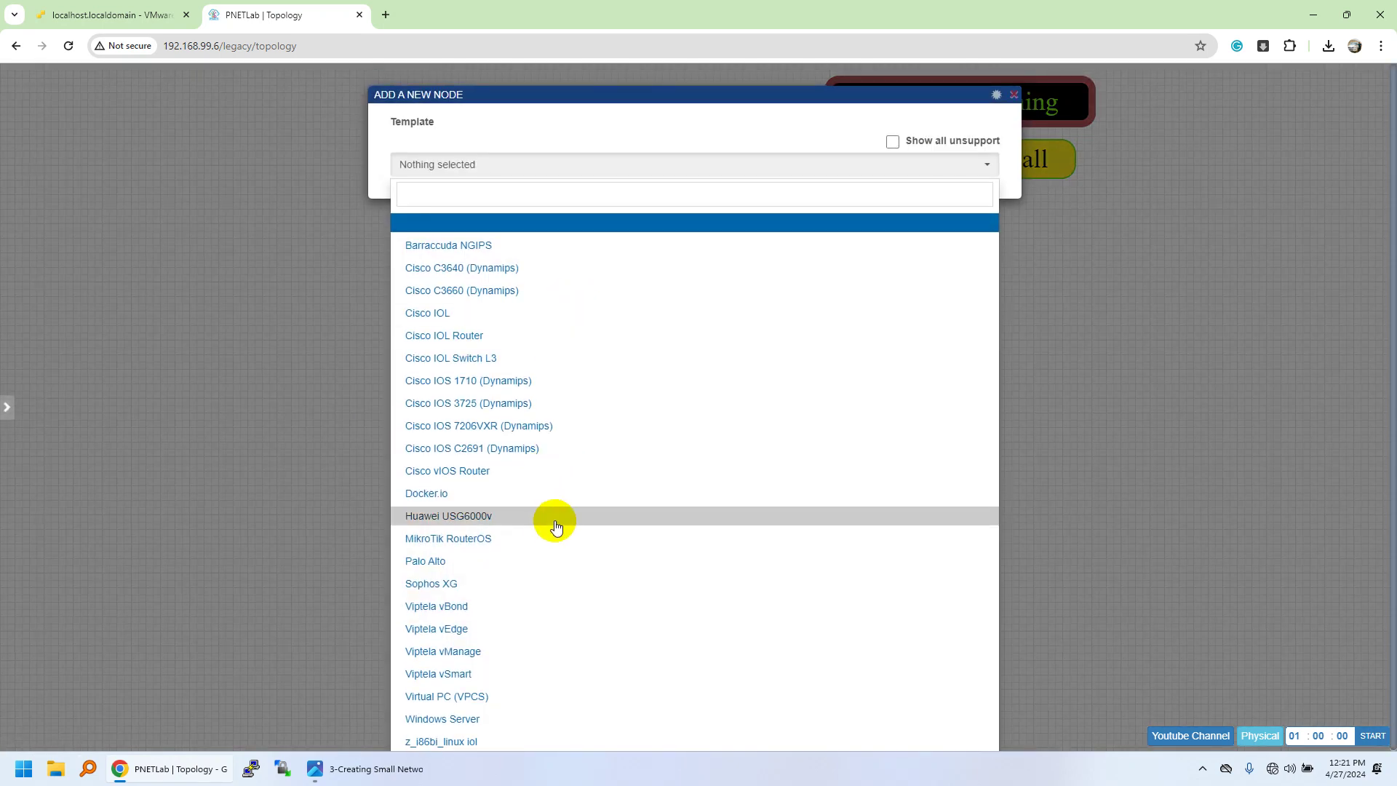
{"action": "left_click", "coordinate": [525, 542]}
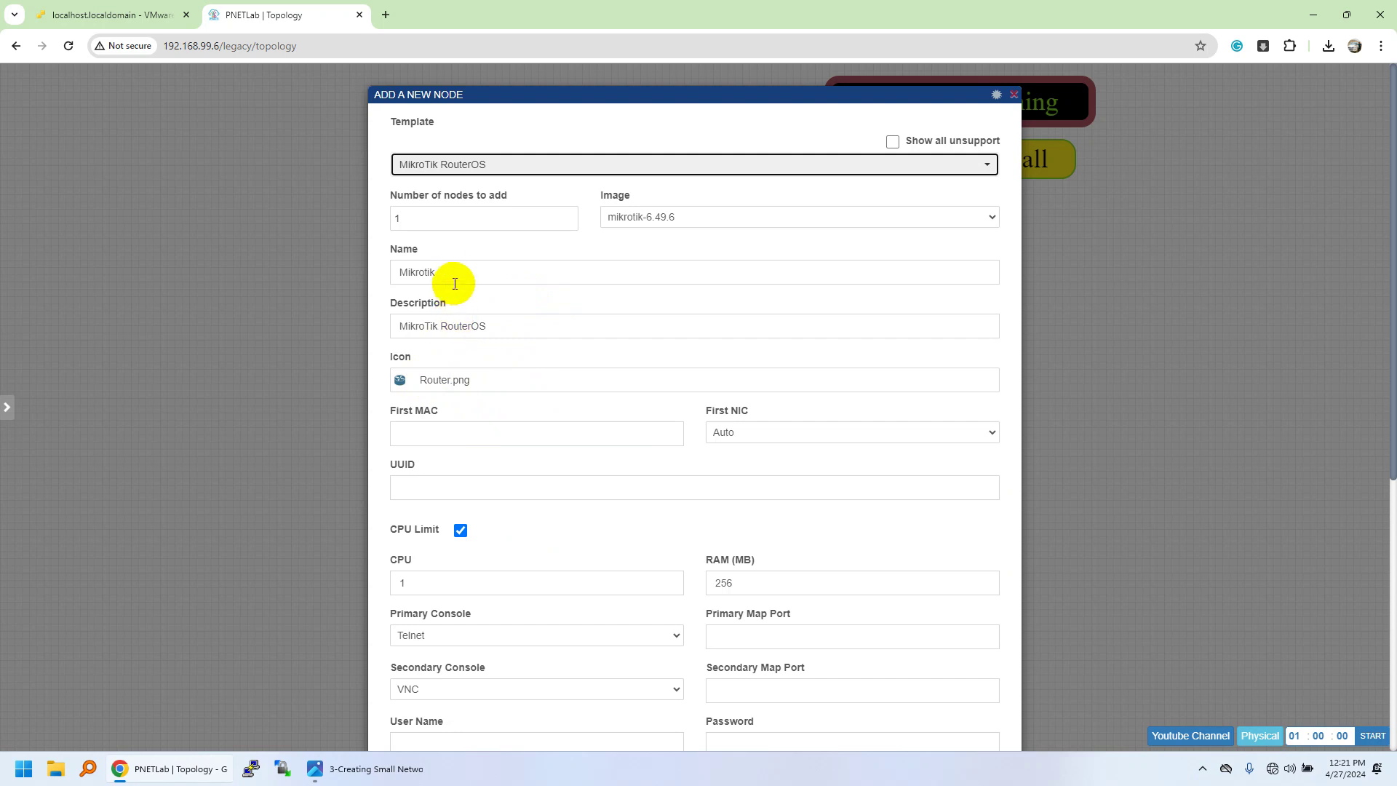
{"action": "left_click_drag", "start_coordinate": [446, 271], "coordinate": [351, 284]}
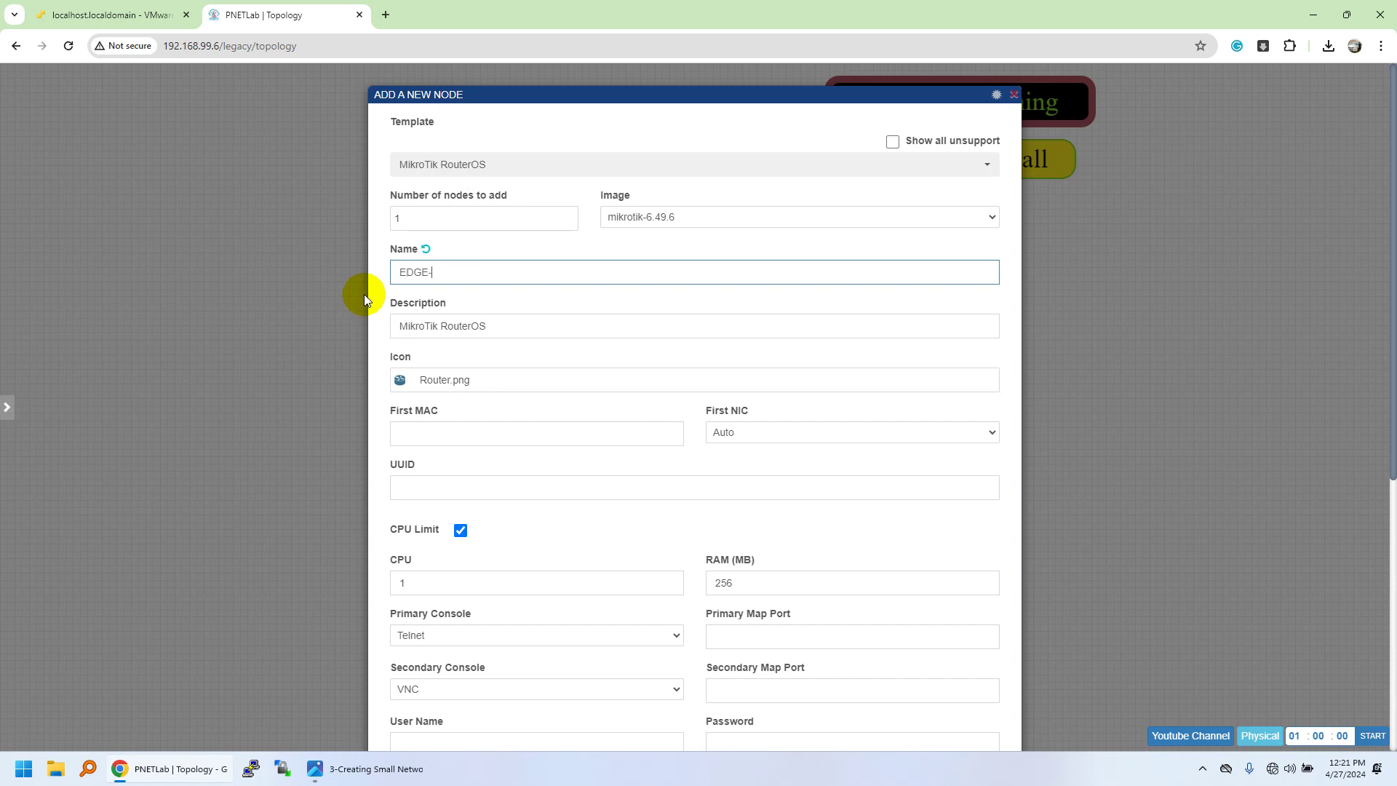
- Set the new router's Ethernet count to 8 and save the node to the topology
{"action": "scroll", "coordinate": [473, 546], "scroll_direction": "down", "scroll_amount": 3}
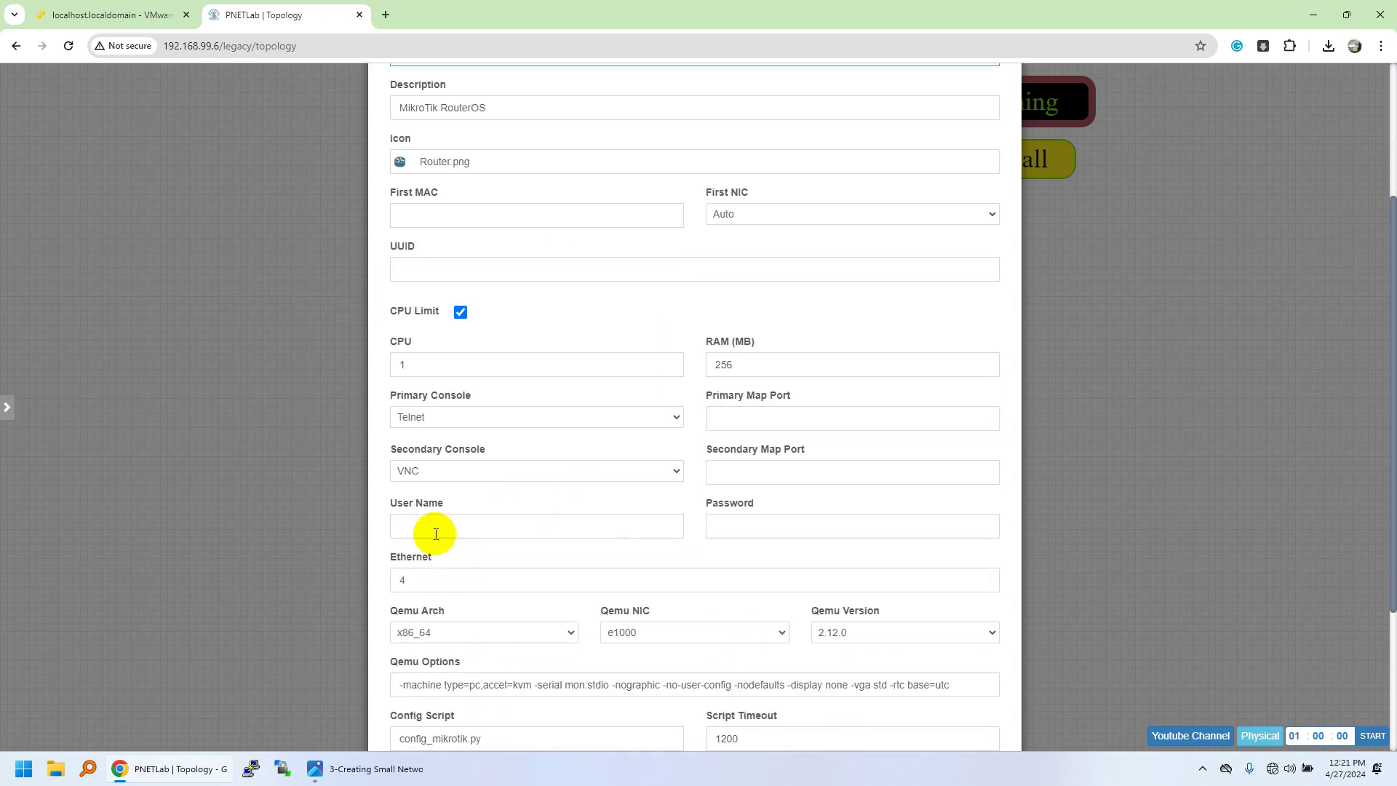
{"action": "double_click", "coordinate": [399, 578]}
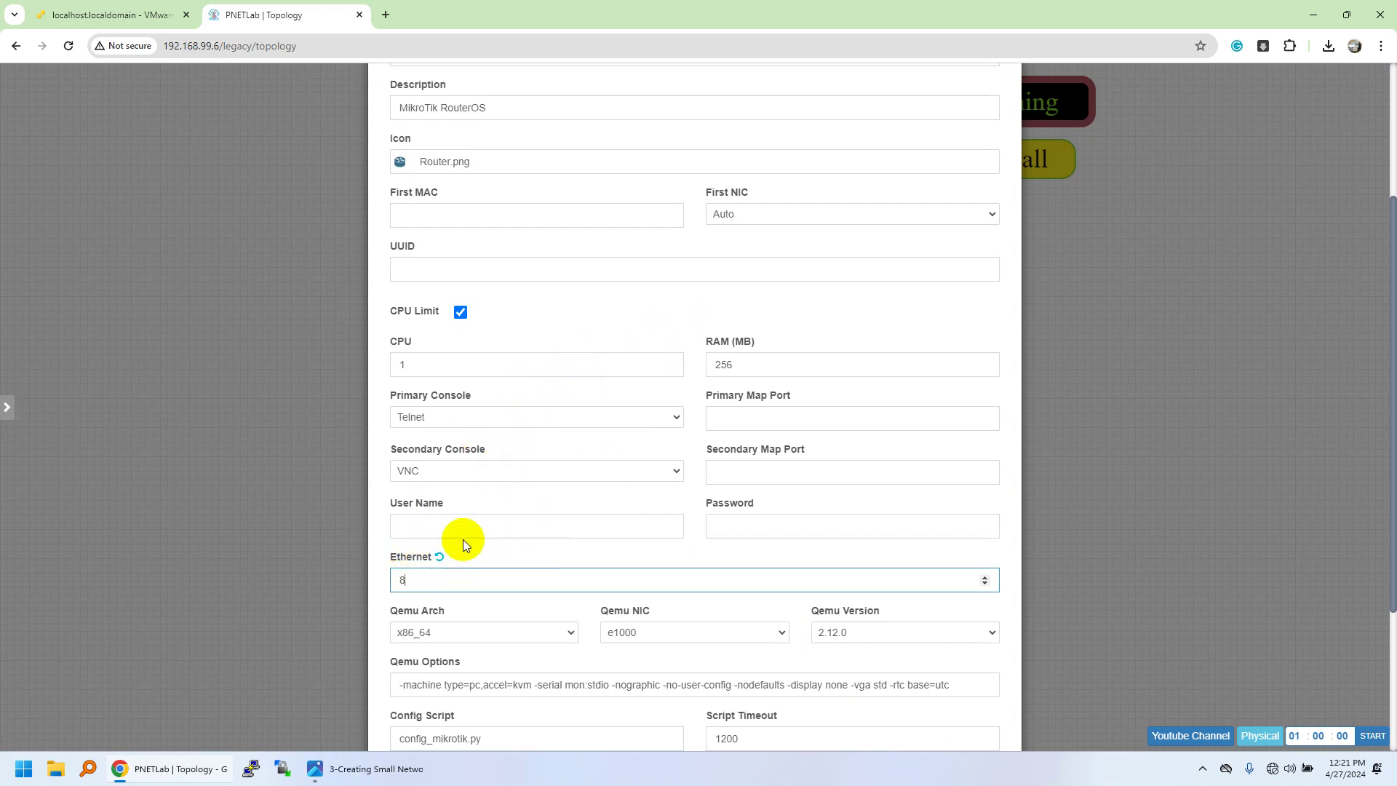
{"action": "scroll", "coordinate": [462, 378], "scroll_direction": "down", "scroll_amount": 3}
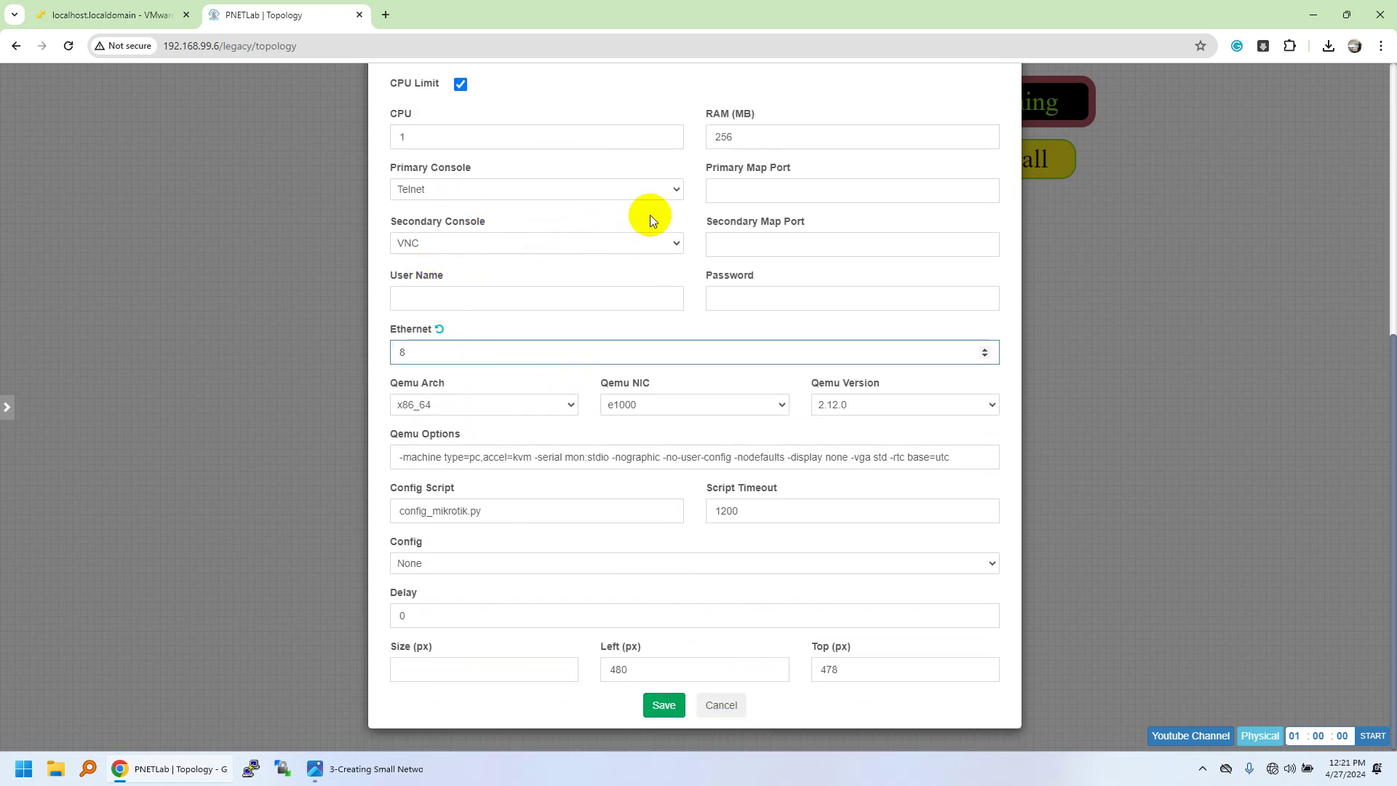
{"action": "left_click", "coordinate": [664, 708]}
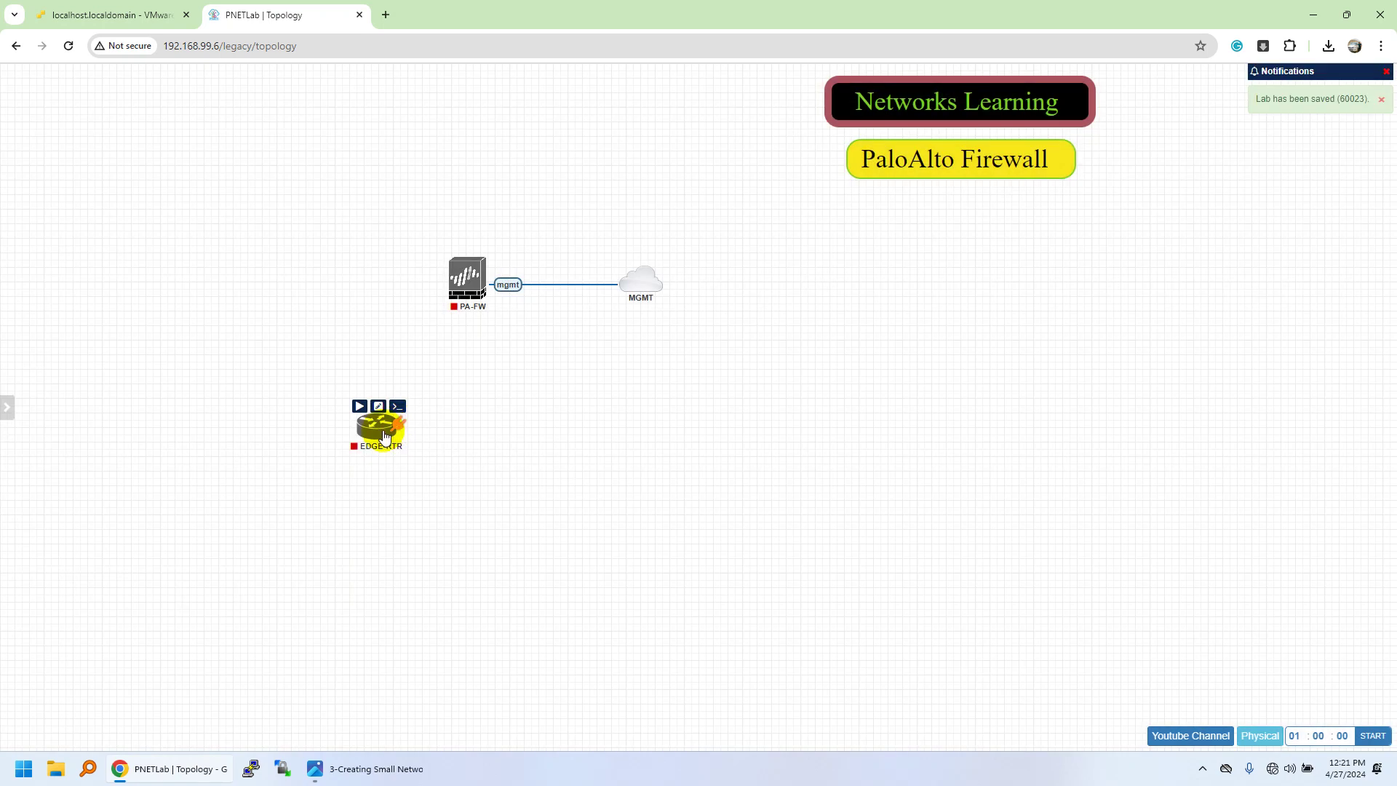
- Connect EDGE-RTR interface eth1 to PA-FW interface eth1/1 and place the router above and to the left of the firewall
{"action": "left_click_drag", "start_coordinate": [387, 427], "coordinate": [464, 275]}
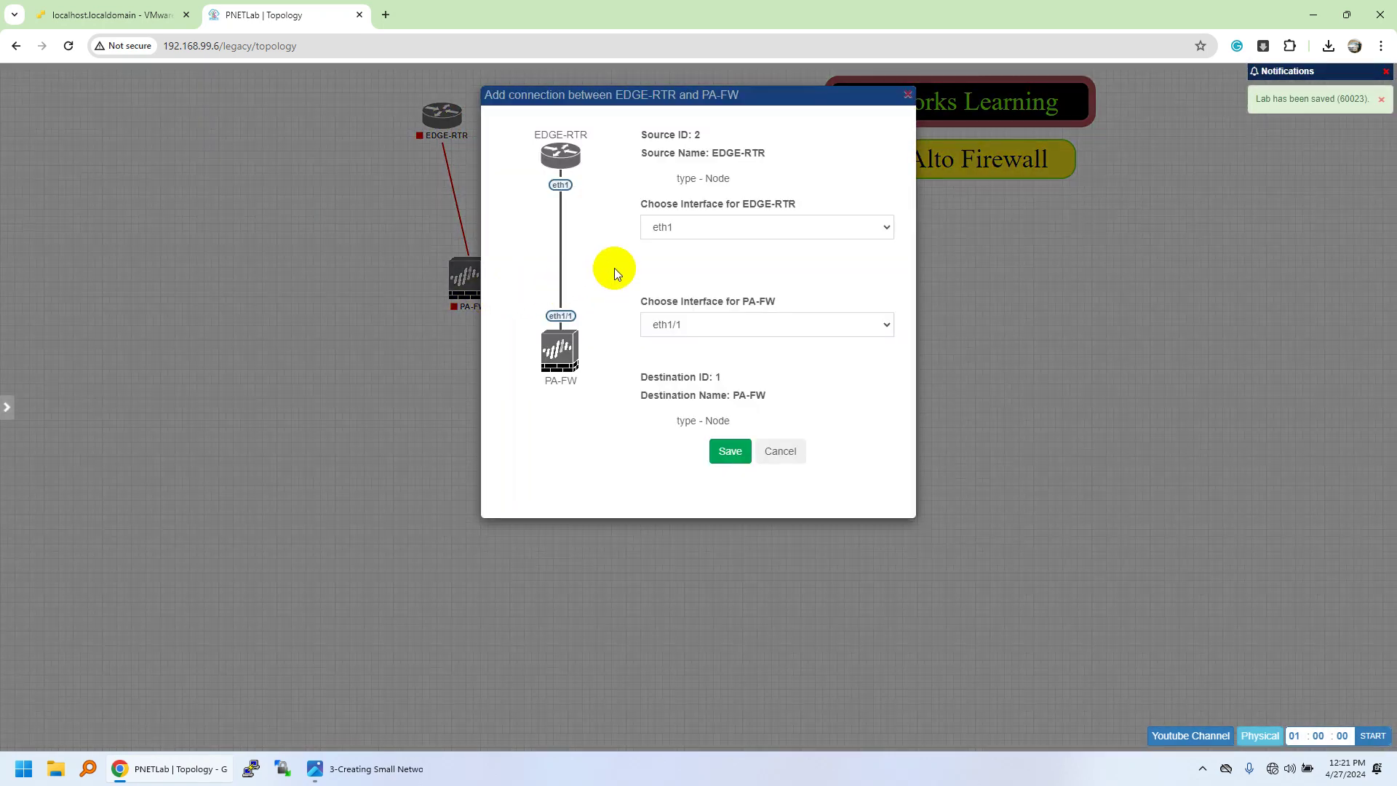
{"action": "left_click", "coordinate": [730, 451]}
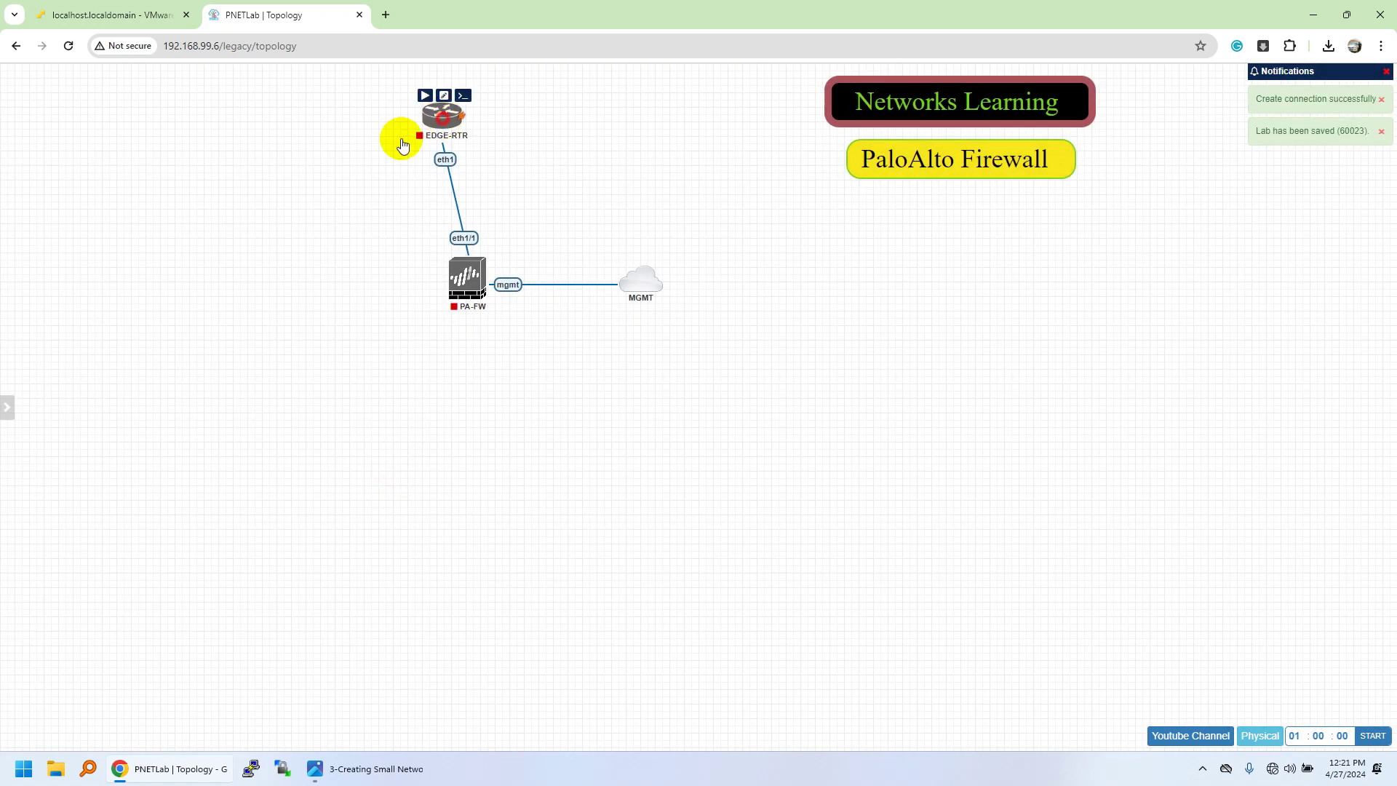
{"action": "left_click_drag", "start_coordinate": [440, 118], "coordinate": [290, 151]}
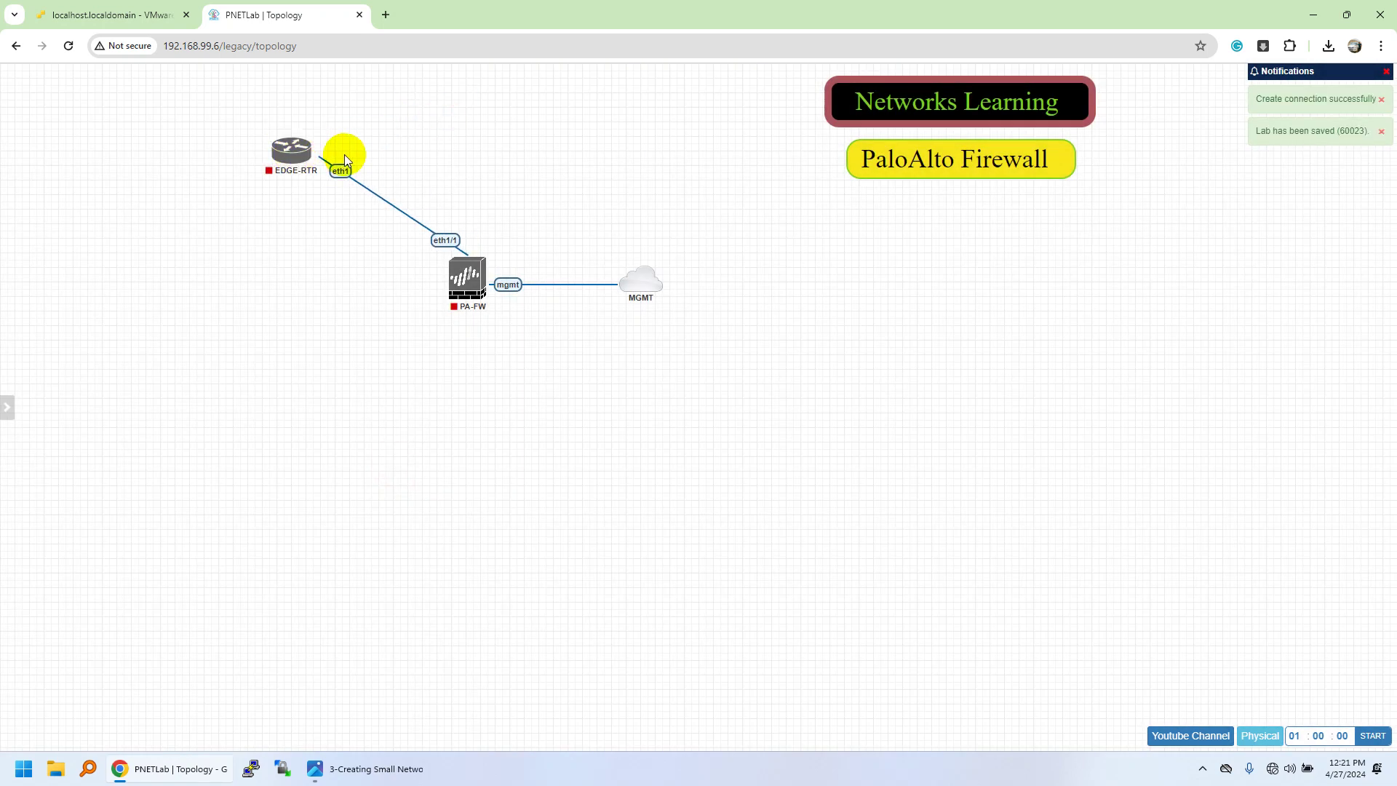
- Add a network named Net of type Management(Cloud0) to the topology
{"action": "right_click", "coordinate": [231, 298]}
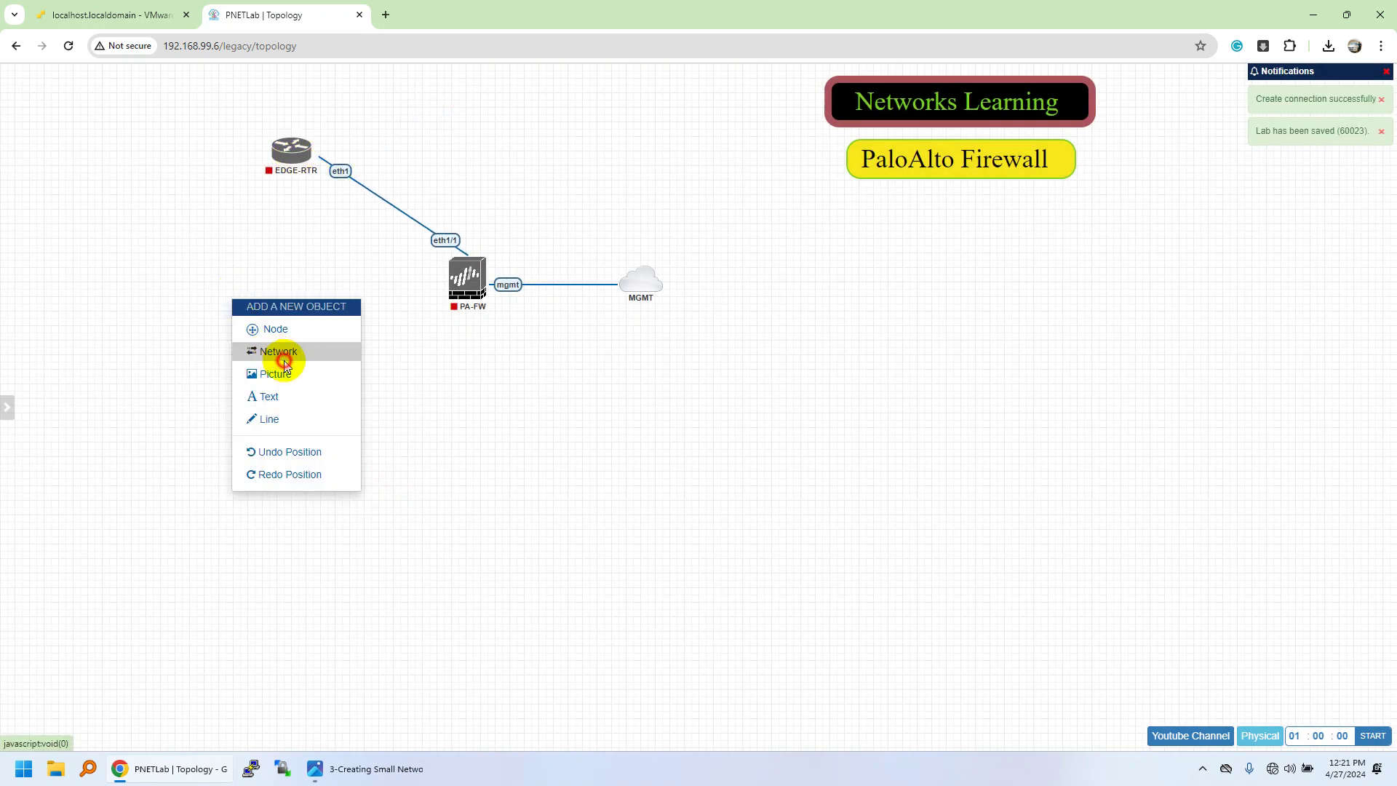
{"action": "left_click", "coordinate": [279, 354]}
{"action": "left_click", "coordinate": [658, 210]}
{"action": "left_click", "coordinate": [646, 426]}
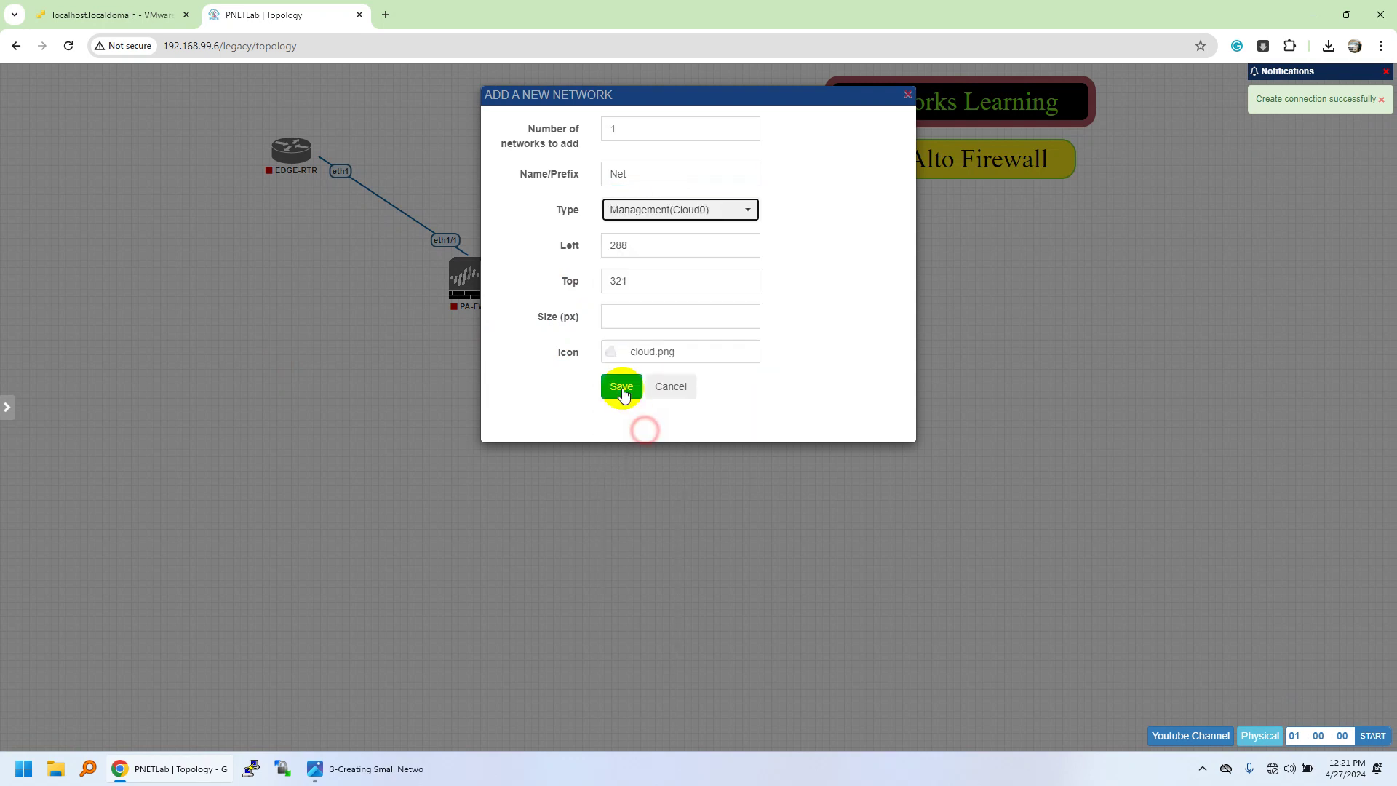
{"action": "left_click", "coordinate": [621, 384]}
- Connect the Net cloud to EDGE-RTR interface eth2 from the router's left side, and move PA-FW directly beneath EDGE-RTR
{"action": "left_click_drag", "start_coordinate": [269, 318], "coordinate": [291, 151]}
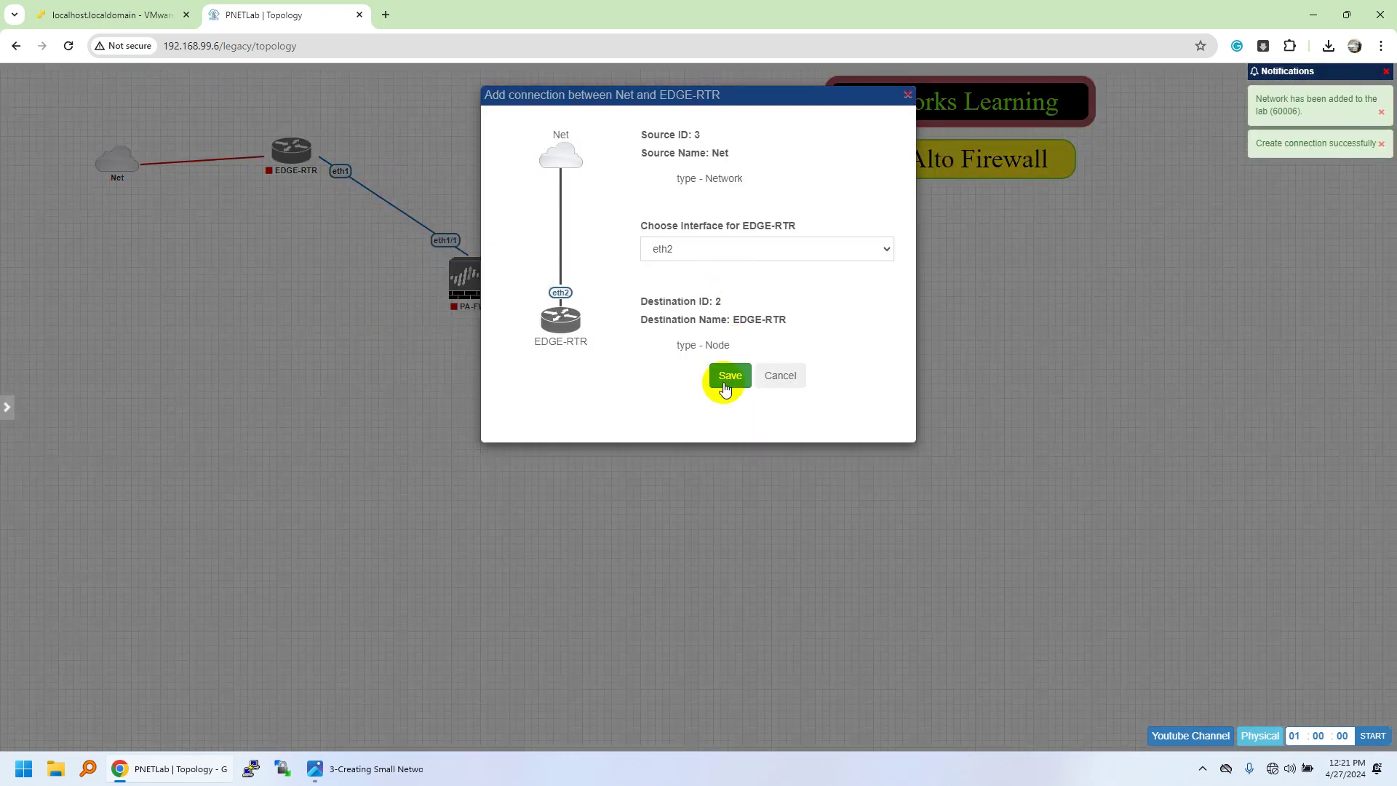
{"action": "left_click", "coordinate": [730, 375]}
{"action": "left_click_drag", "start_coordinate": [122, 165], "coordinate": [115, 158]}
{"action": "left_click_drag", "start_coordinate": [473, 285], "coordinate": [305, 331]}
{"action": "right_click", "coordinate": [335, 396]}
{"action": "left_click", "coordinate": [369, 452]}
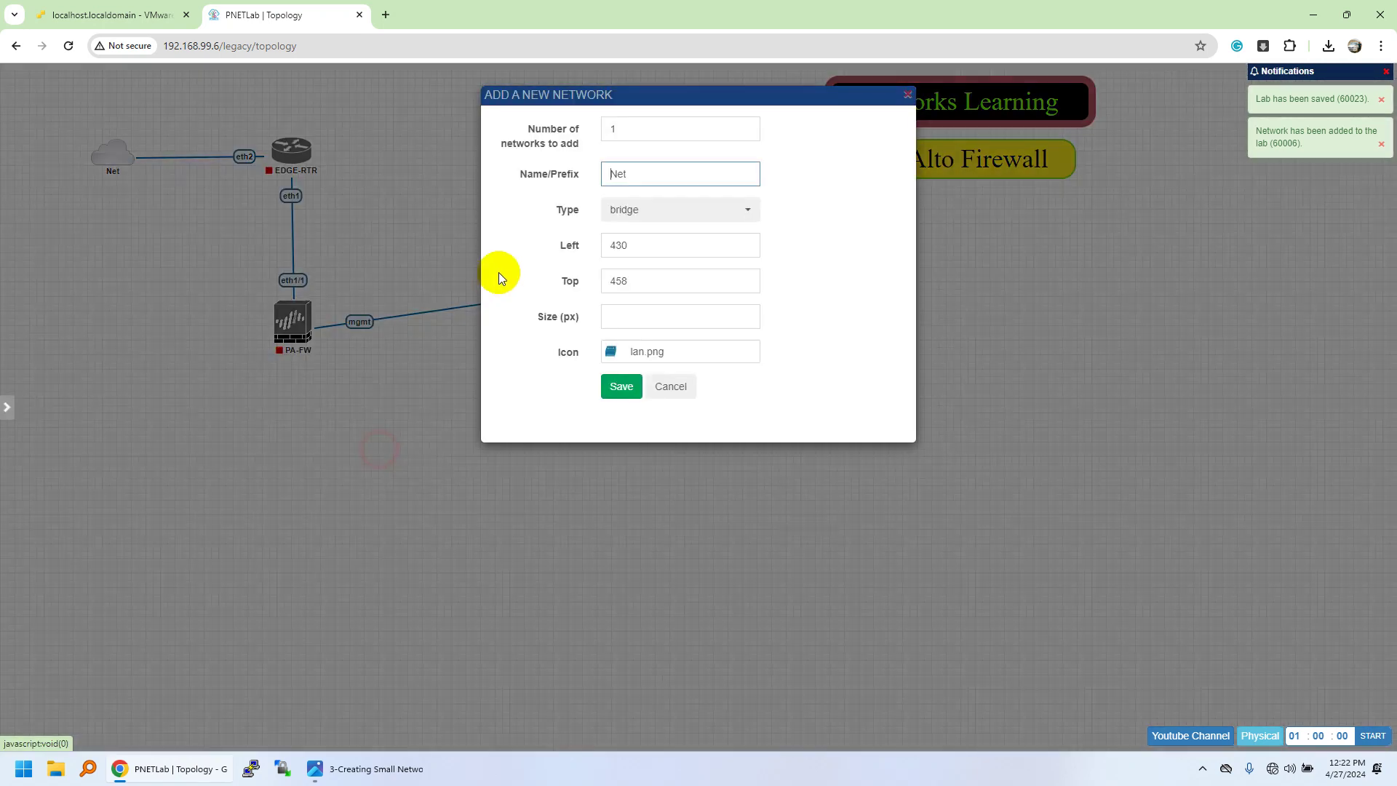
{"action": "left_click", "coordinate": [633, 218]}
{"action": "left_click", "coordinate": [799, 171]}
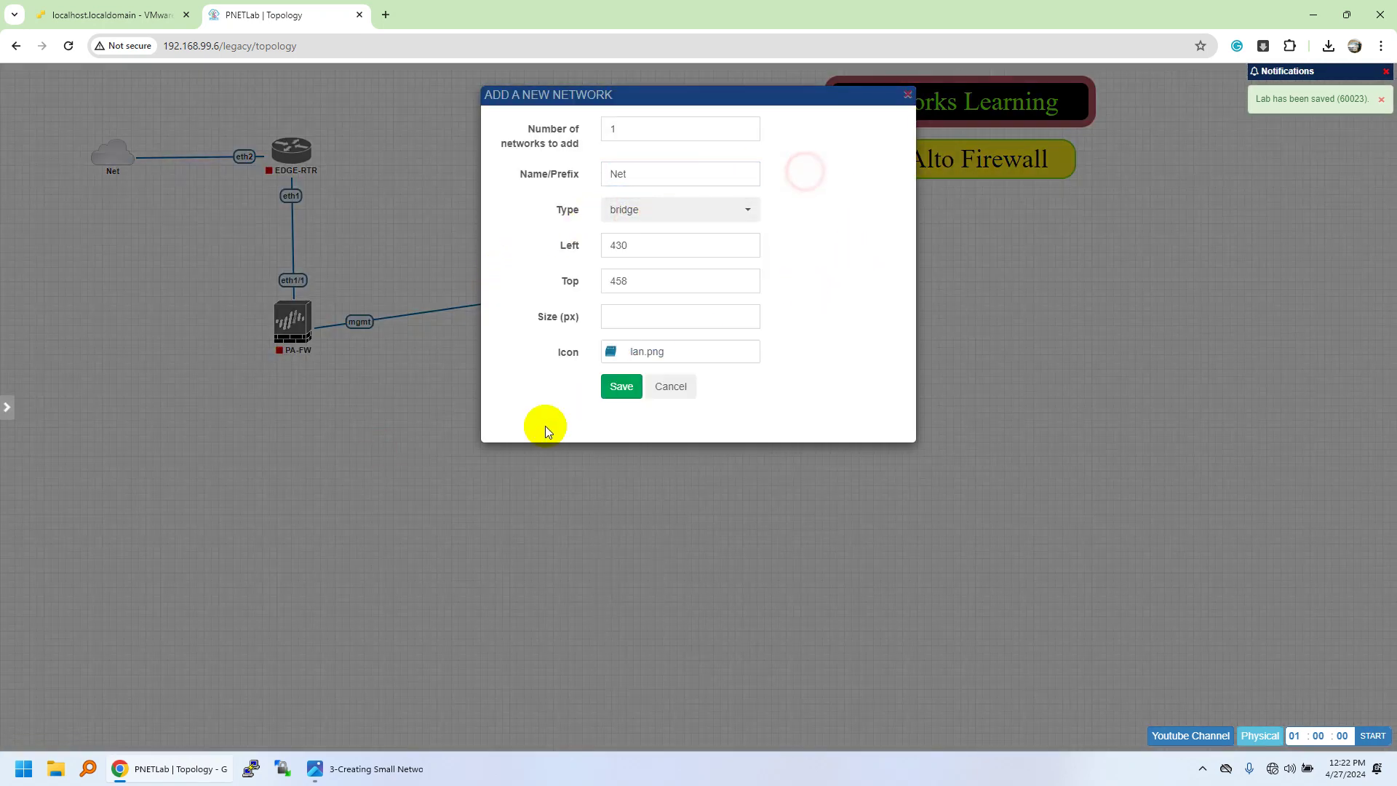
{"action": "right_click", "coordinate": [329, 504]}
{"action": "left_click", "coordinate": [274, 525]}
- Add two Cisco IOL nodes below MGMT using the L2-ADVENTERPRISEK9-M-15.2-IRON-20151103.bin image
{"action": "right_click", "coordinate": [609, 353]}
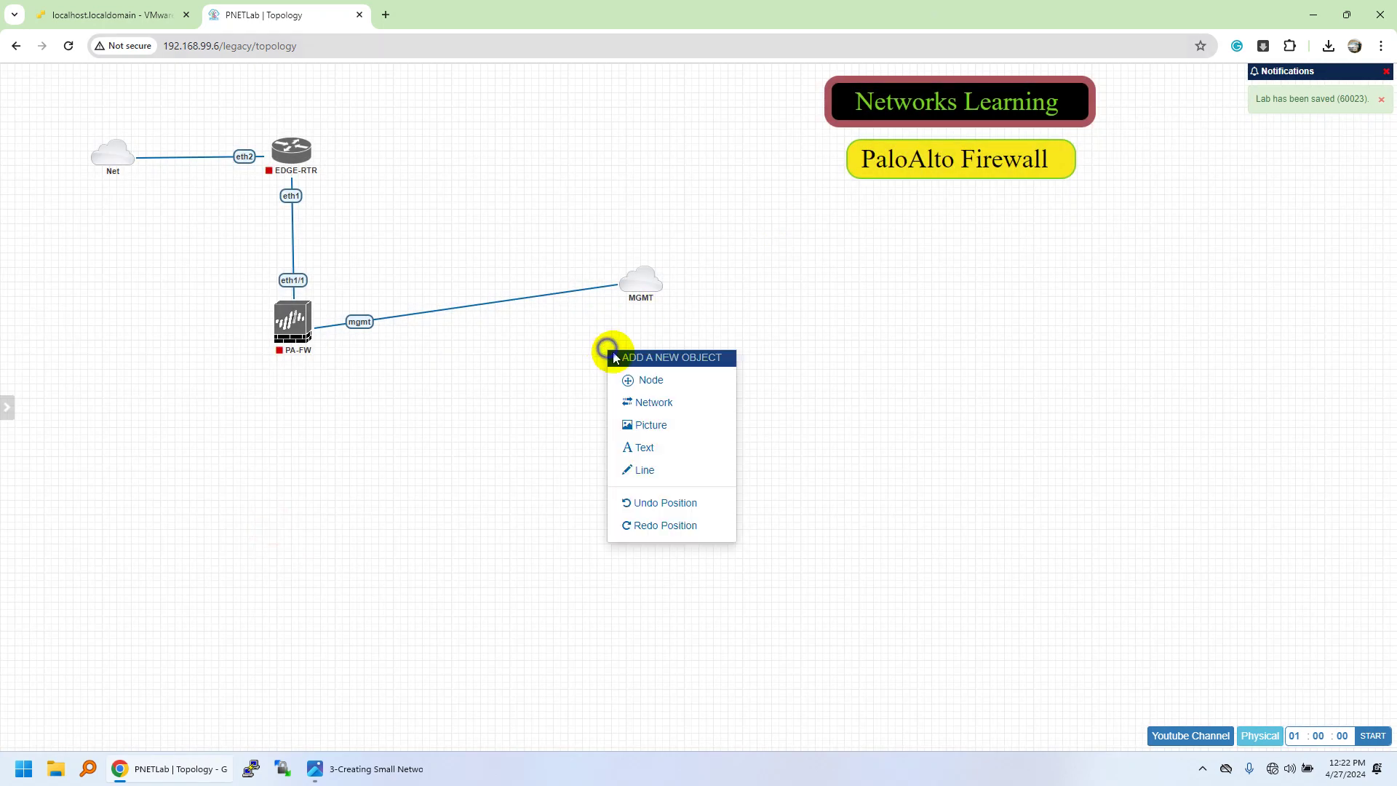
{"action": "left_click", "coordinate": [649, 381]}
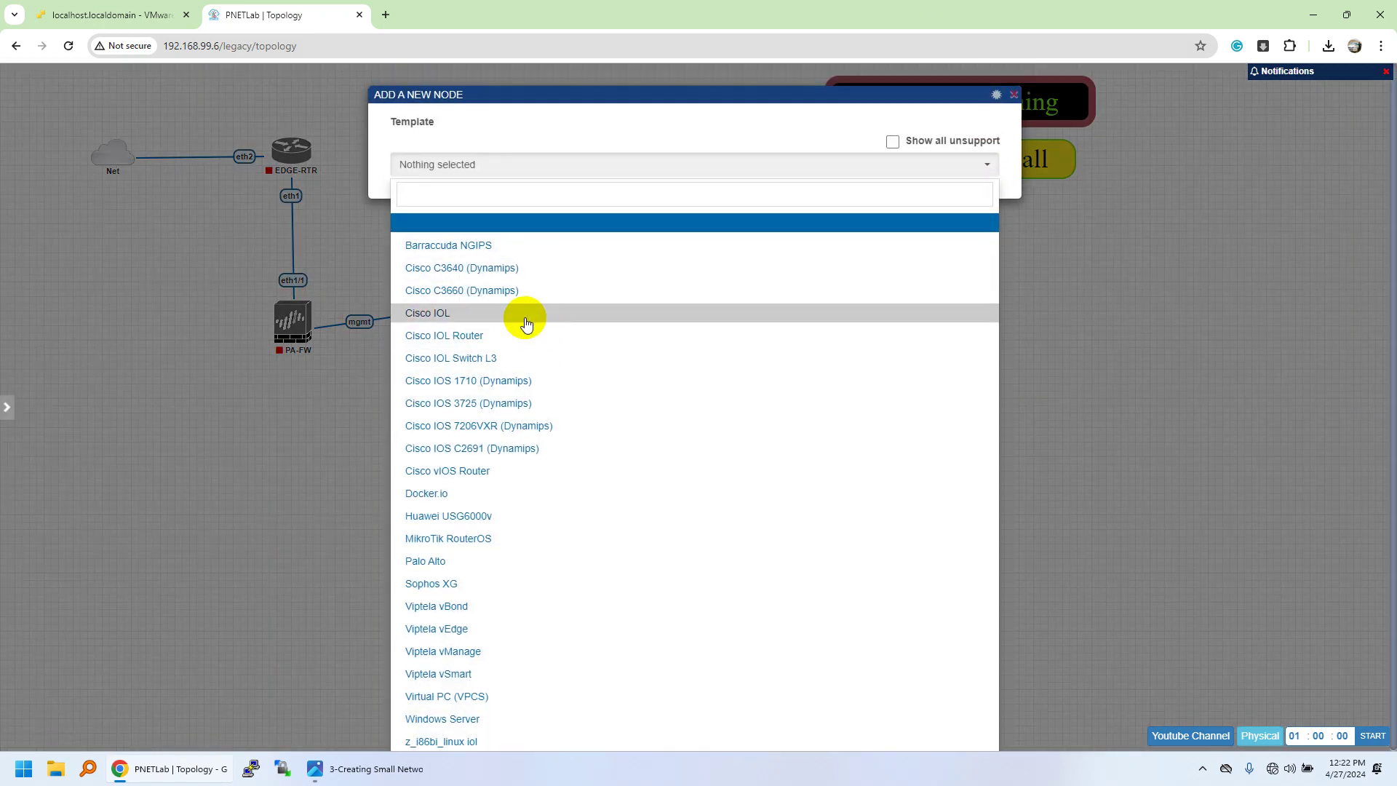
{"action": "left_click", "coordinate": [528, 314]}
{"action": "left_click", "coordinate": [704, 217]}
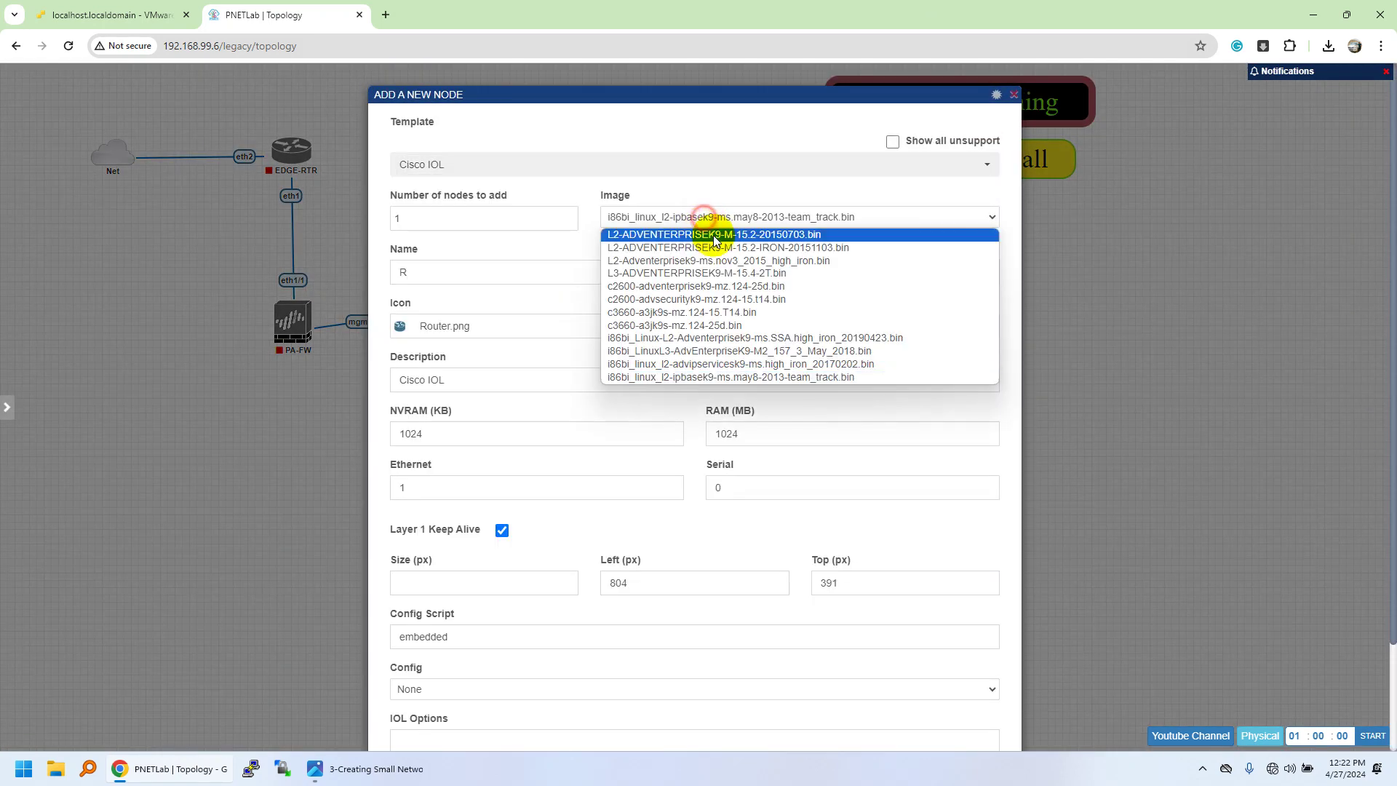
{"action": "left_click", "coordinate": [715, 248]}
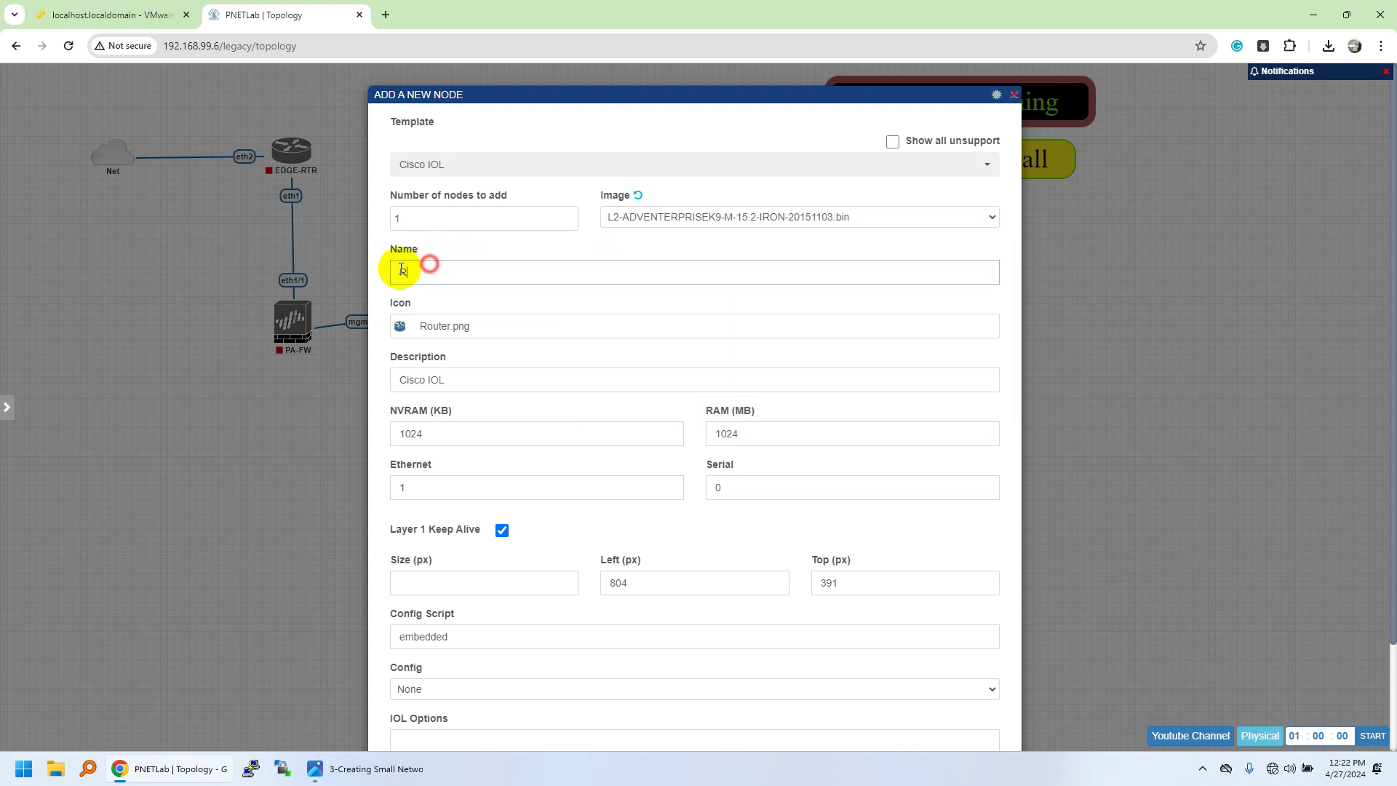
{"action": "double_click", "coordinate": [418, 282]}
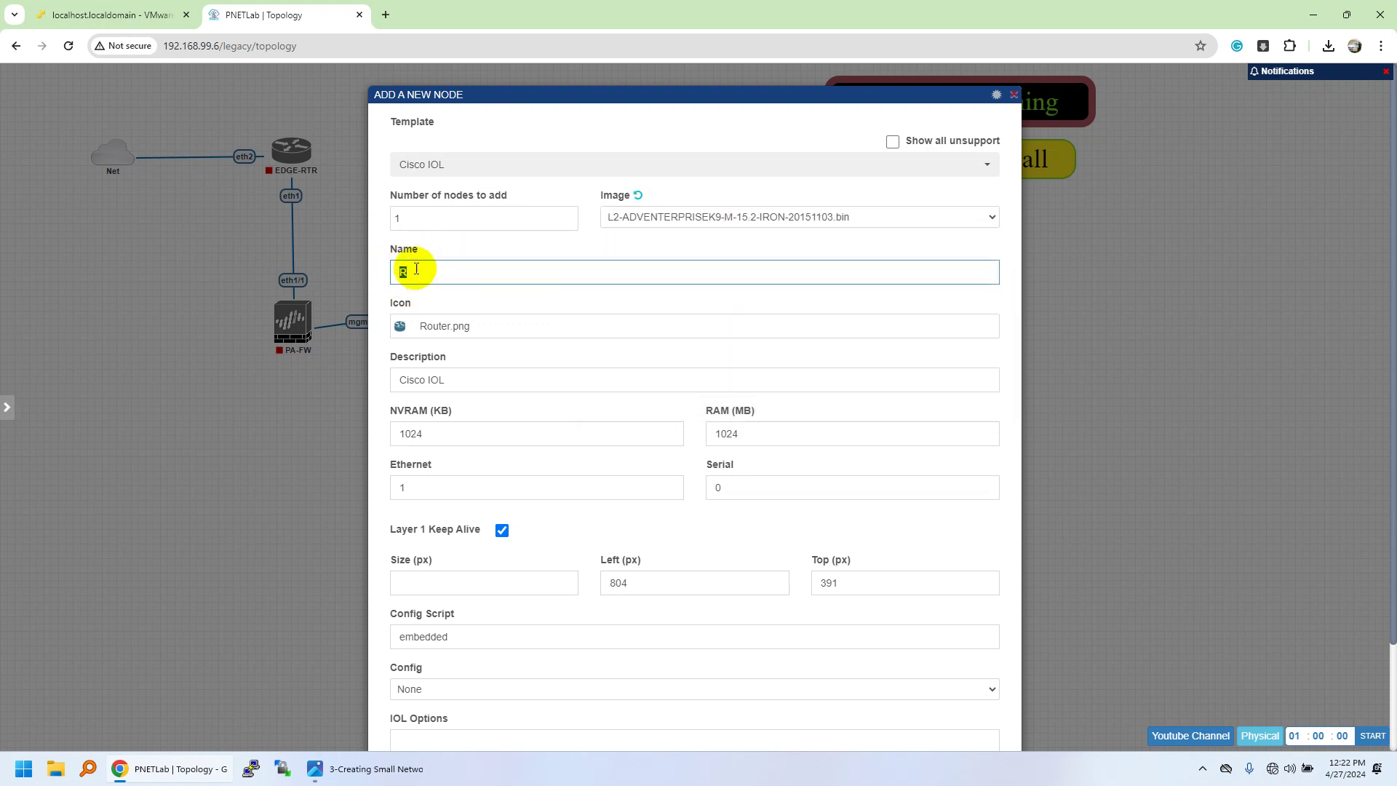
{"action": "double_click", "coordinate": [394, 220]}
{"action": "type", "text": "2"}
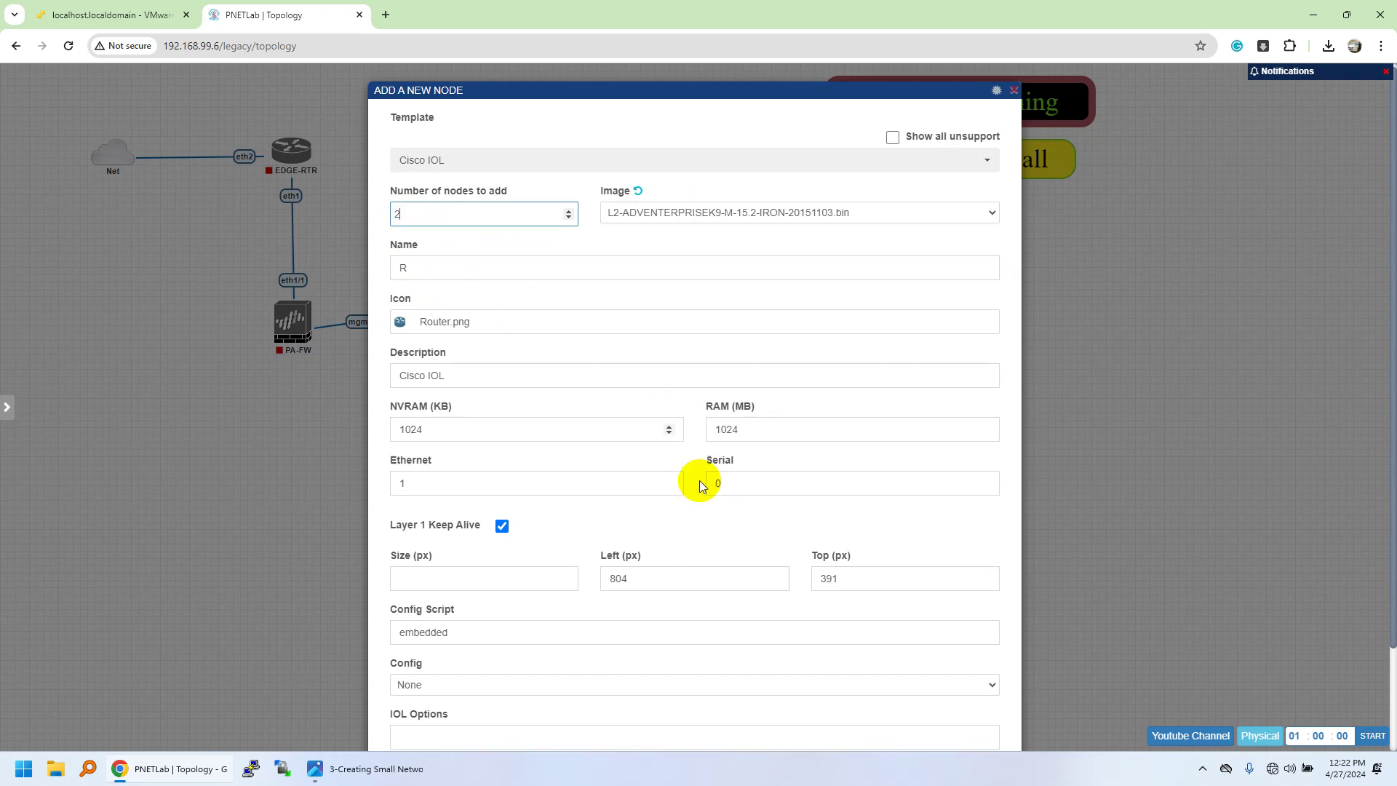
{"action": "scroll", "coordinate": [704, 483], "scroll_direction": "down", "scroll_amount": 3}
{"action": "left_click", "coordinate": [689, 734]}
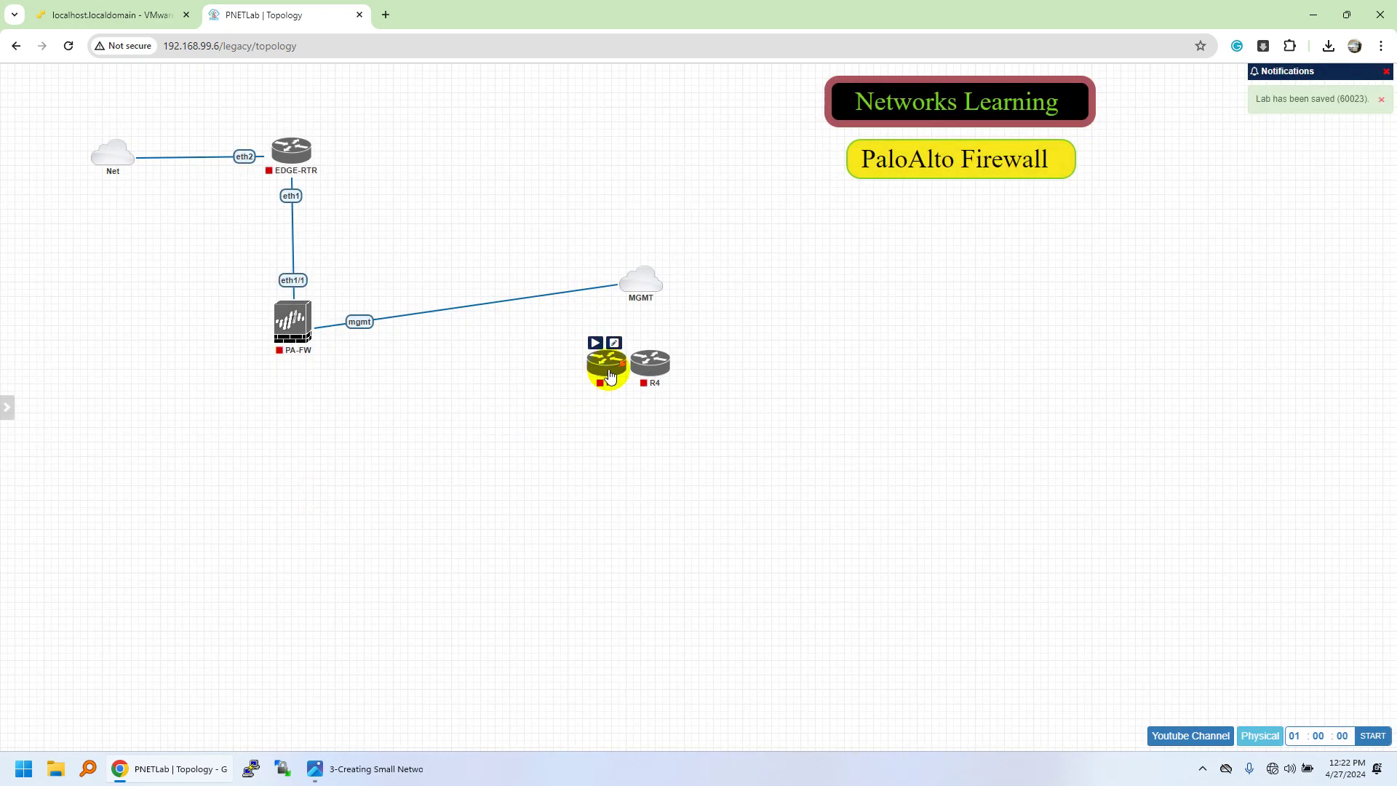
- Move node R3 to the lower right of PA-FW and set its icon to Layer 2 Switch.png
{"action": "left_click_drag", "start_coordinate": [606, 362], "coordinate": [400, 446]}
{"action": "right_click", "coordinate": [400, 452]}
{"action": "left_click", "coordinate": [494, 691]}
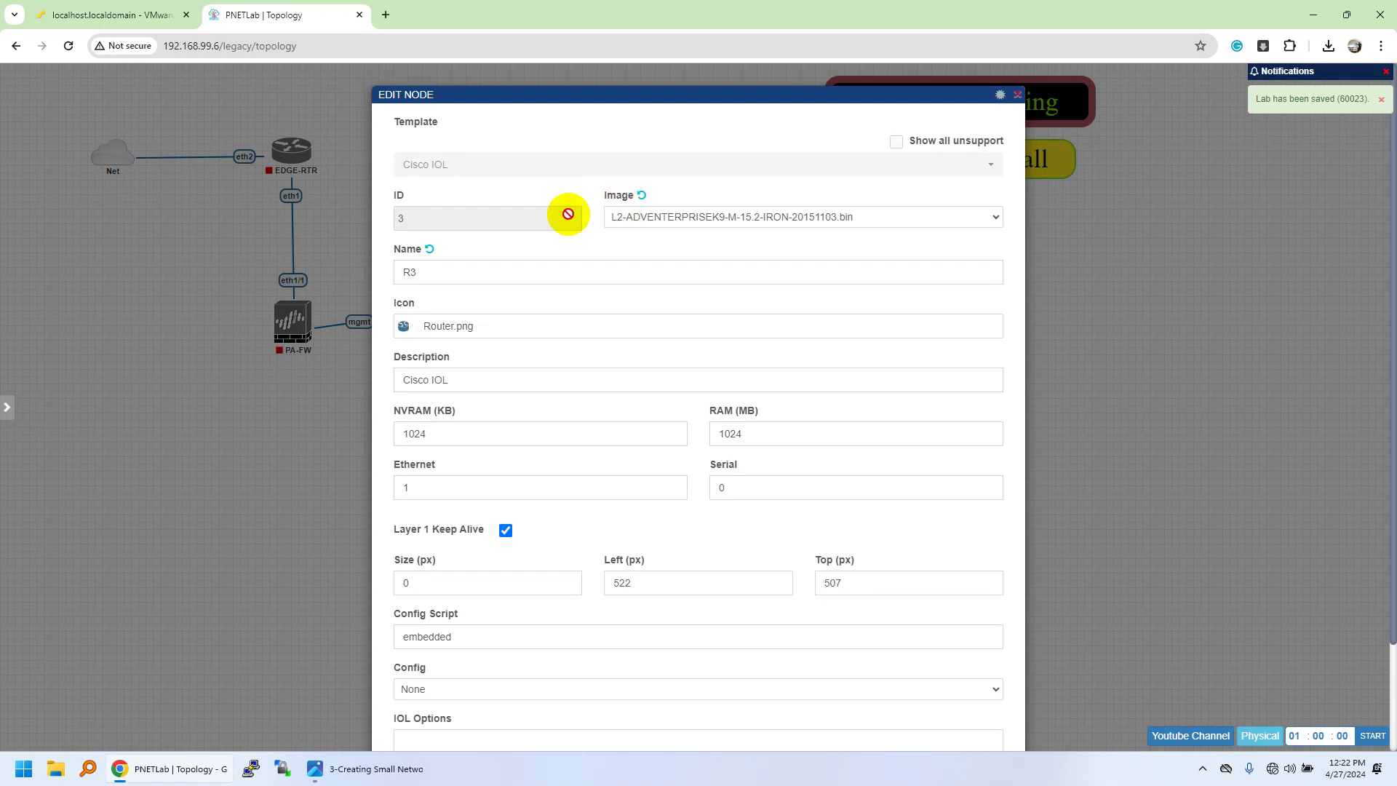
{"action": "left_click", "coordinate": [474, 325]}
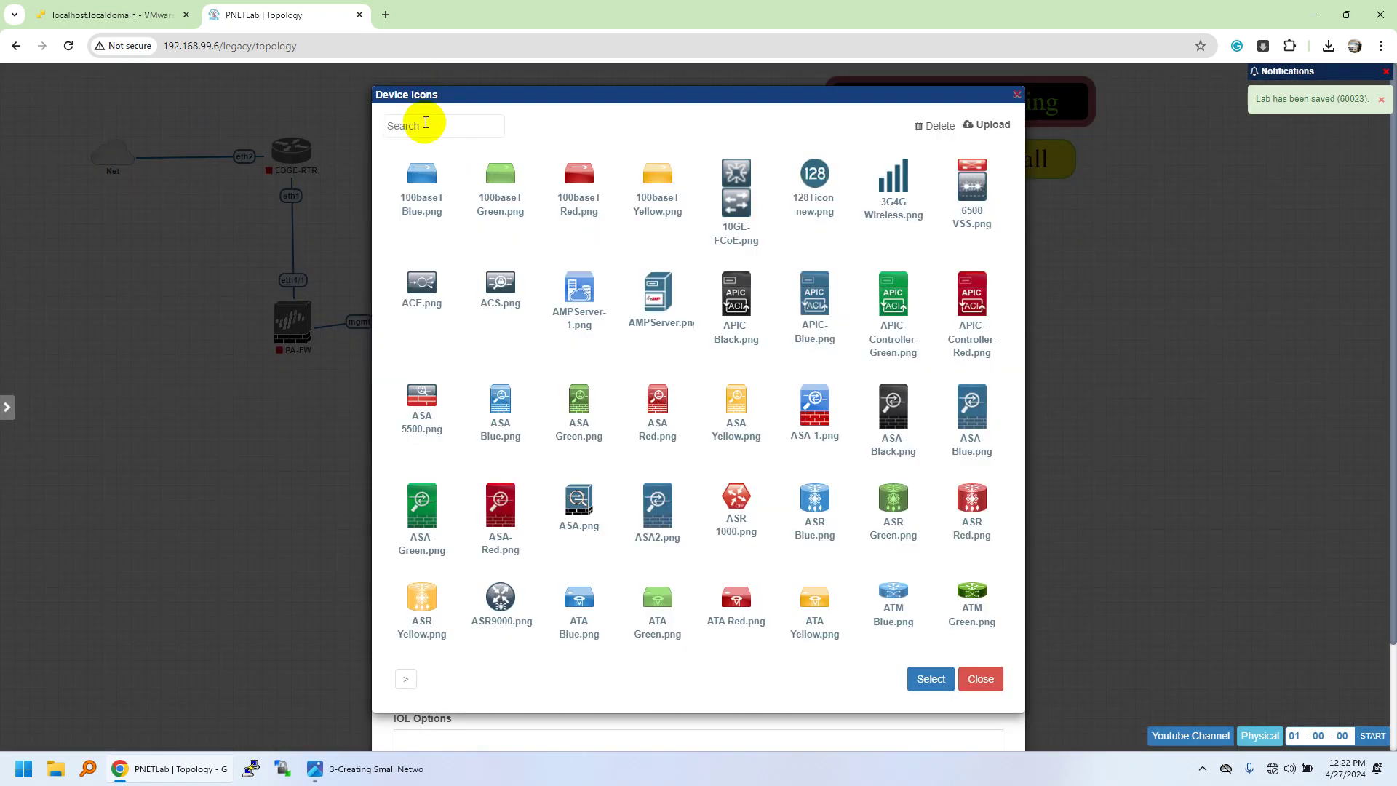
{"action": "left_click", "coordinate": [420, 115]}
{"action": "type", "text": "sw"}
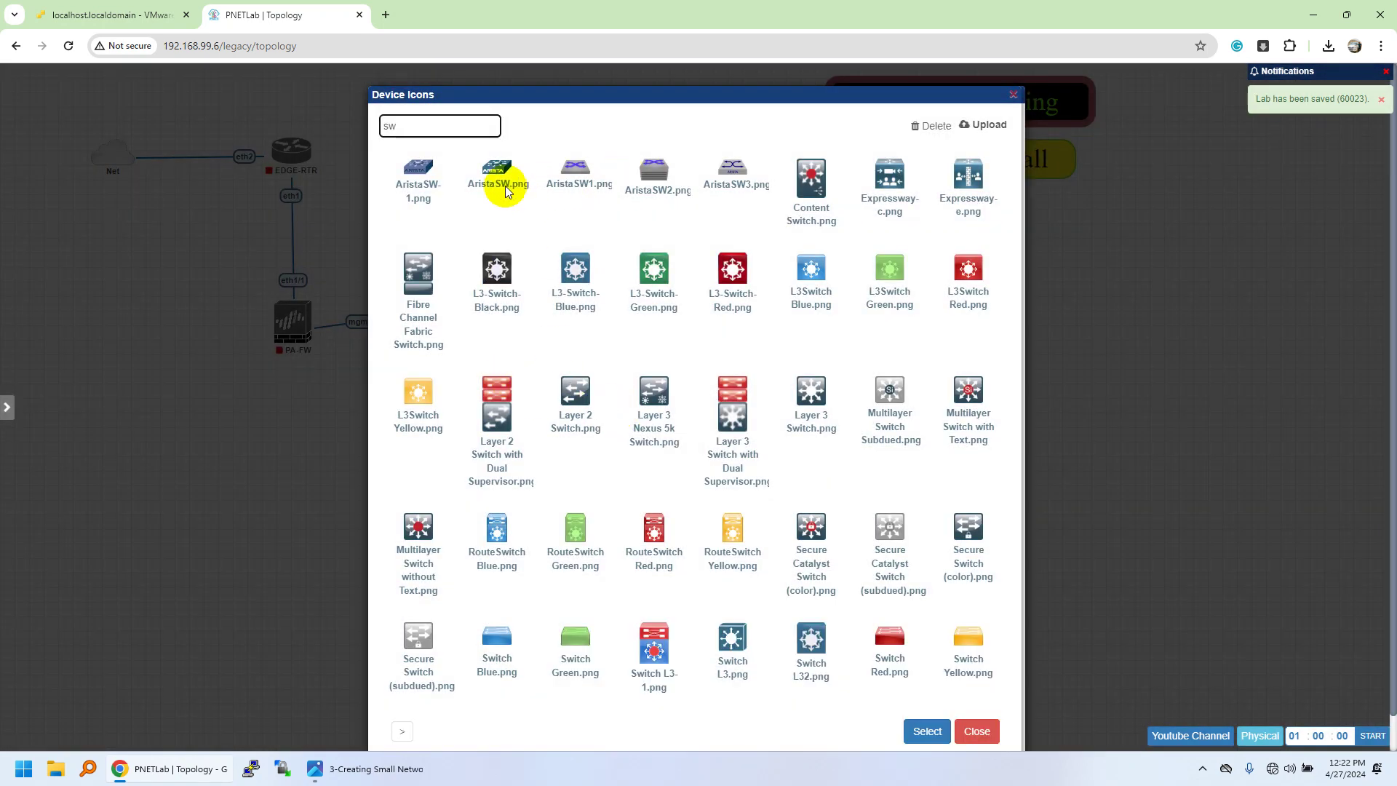
{"action": "left_click", "coordinate": [574, 393]}
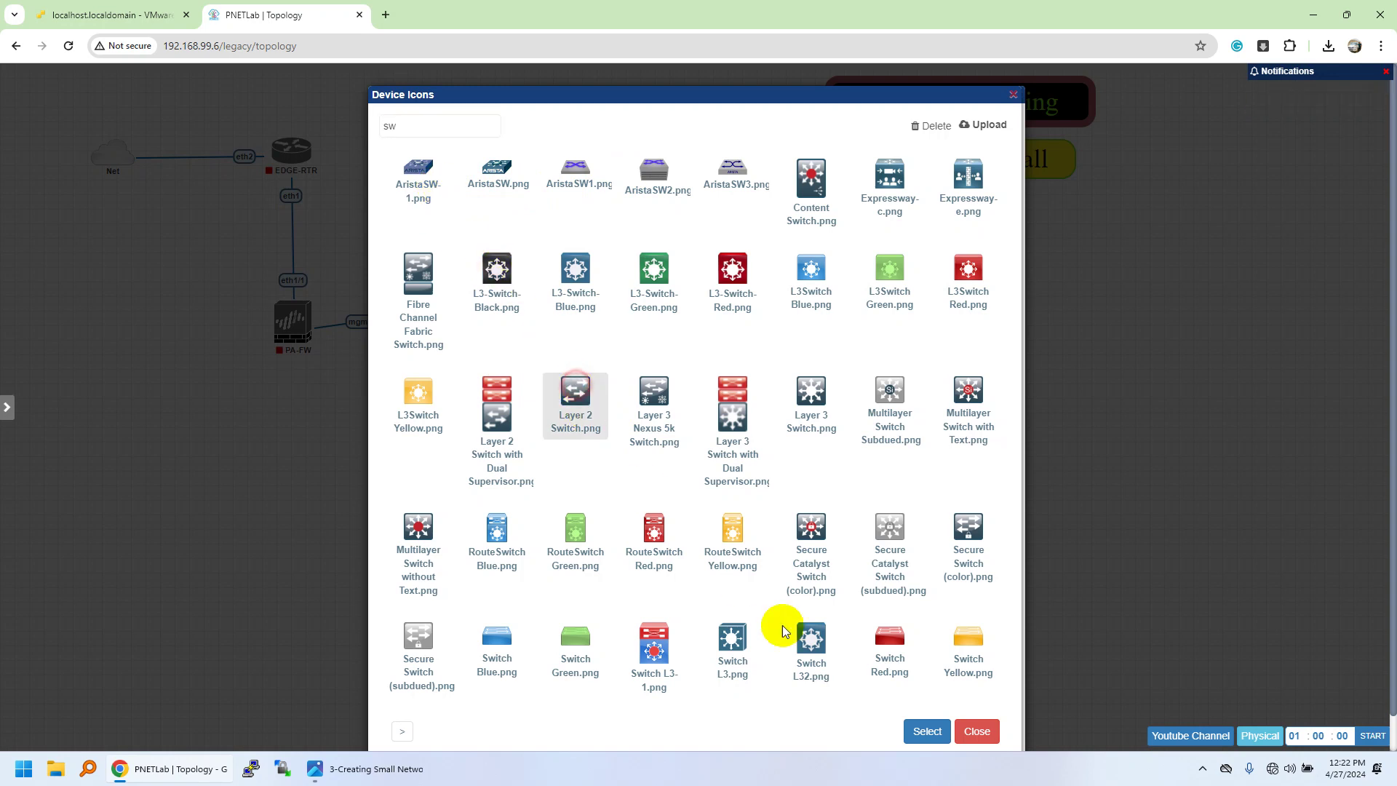
{"action": "left_click", "coordinate": [925, 730]}
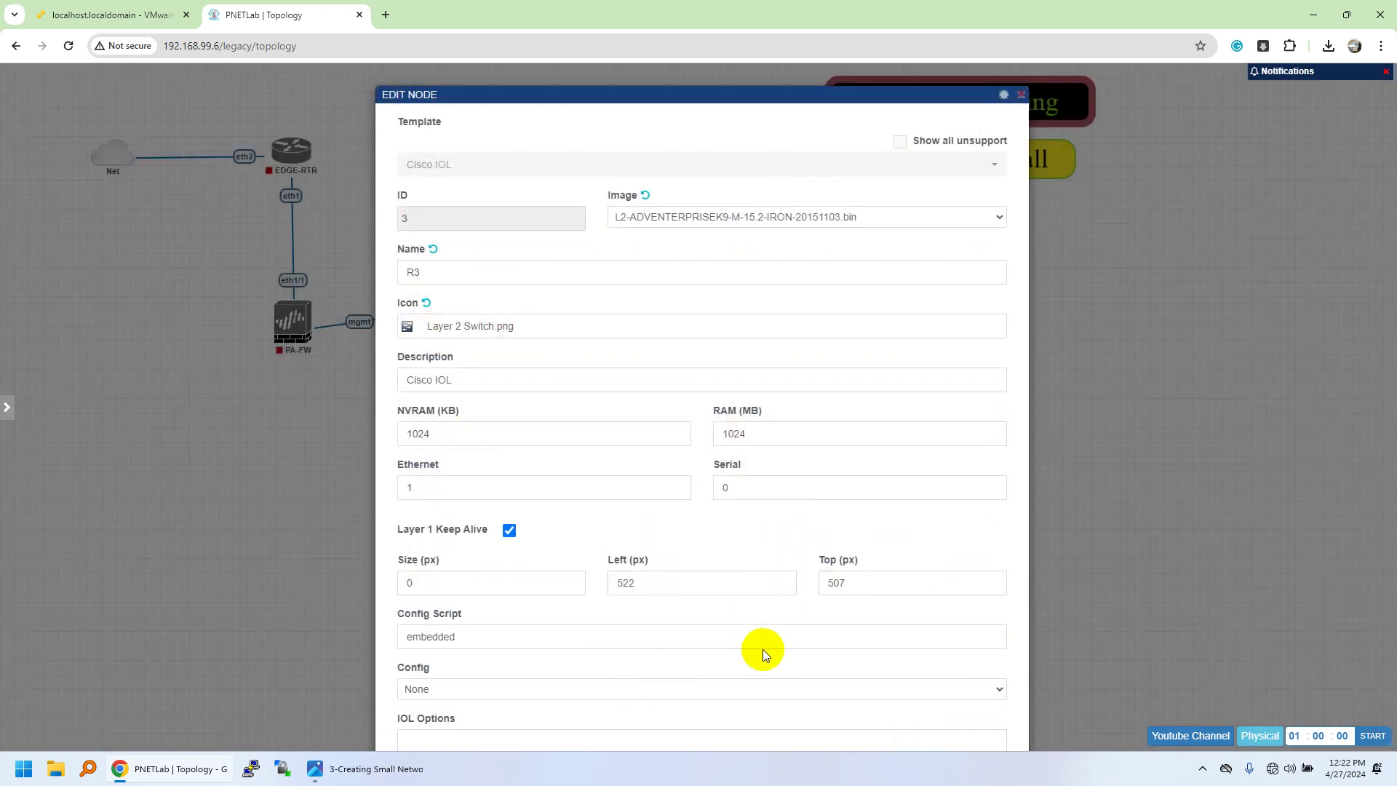
- Rename node R3 to LAN-SW and save the node settings
{"action": "double_click", "coordinate": [436, 273]}
{"action": "type", "text": "LA"}
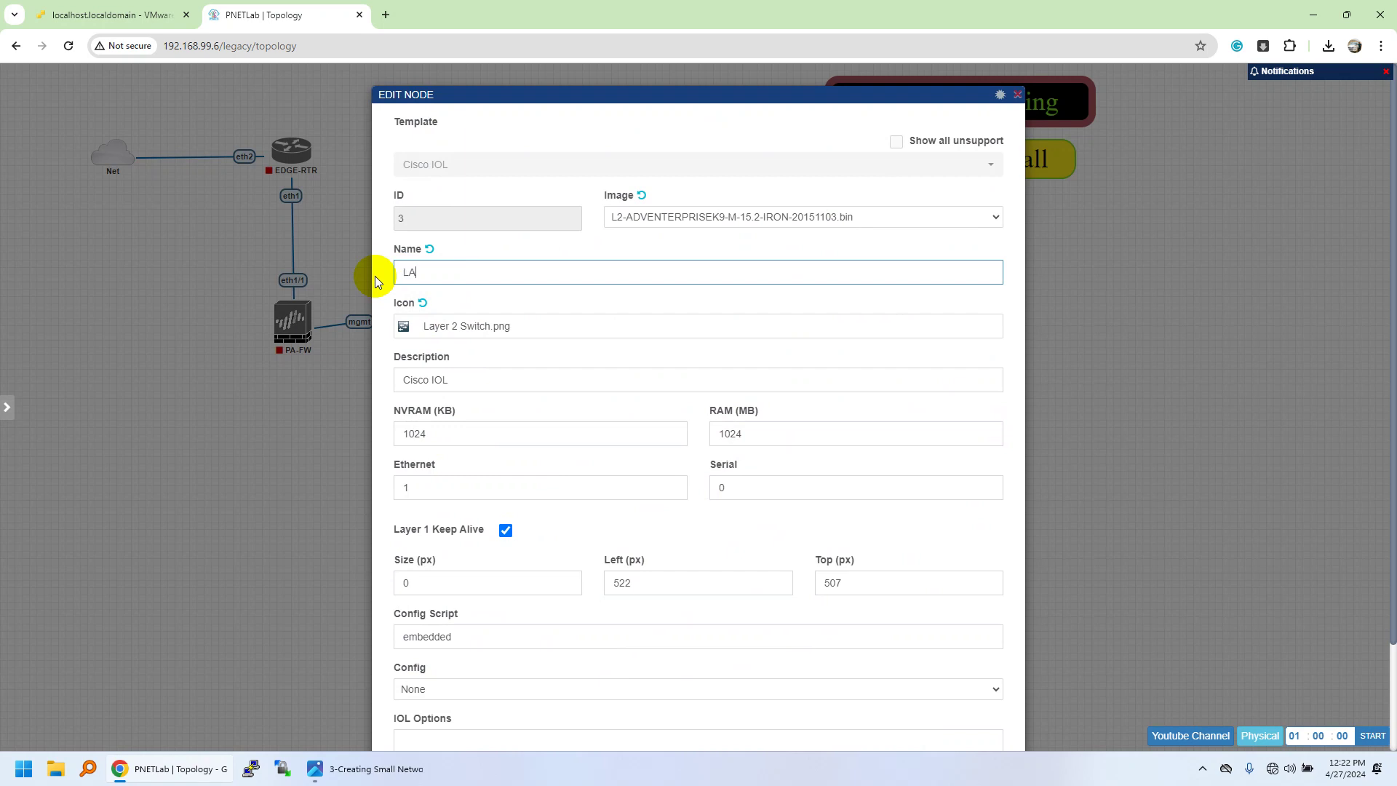
{"action": "type", "text": "N-SW"}
{"action": "scroll", "coordinate": [738, 345], "scroll_direction": "down", "scroll_amount": 2}
{"action": "left_click", "coordinate": [650, 714]}
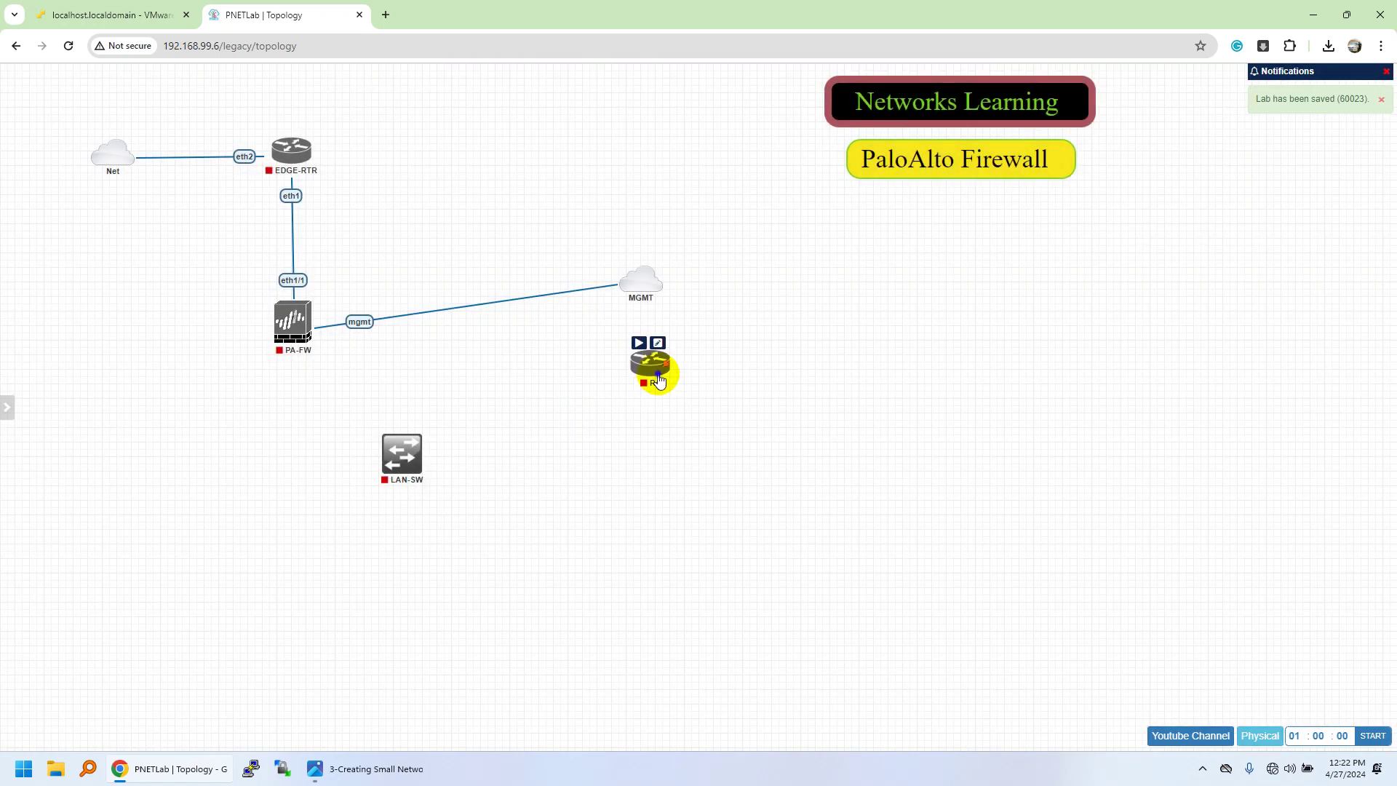
- Rename node R4 to DMZ-SW, set its icon to Layer 2 Switch.png, and save the node
{"action": "right_click", "coordinate": [653, 371]}
{"action": "left_click", "coordinate": [709, 605]}
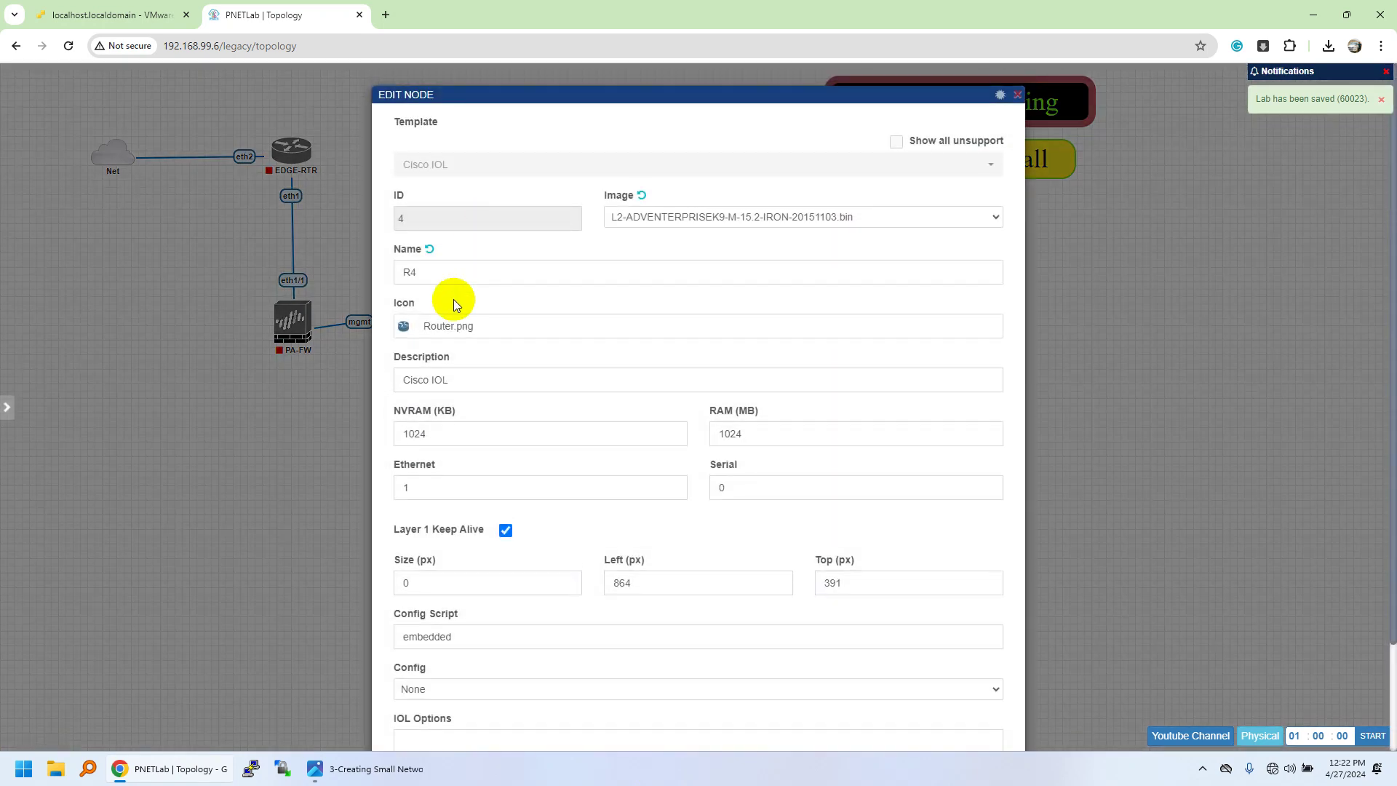
{"action": "left_click_drag", "start_coordinate": [456, 274], "coordinate": [382, 280]}
{"action": "type", "text": "DMZ-"}
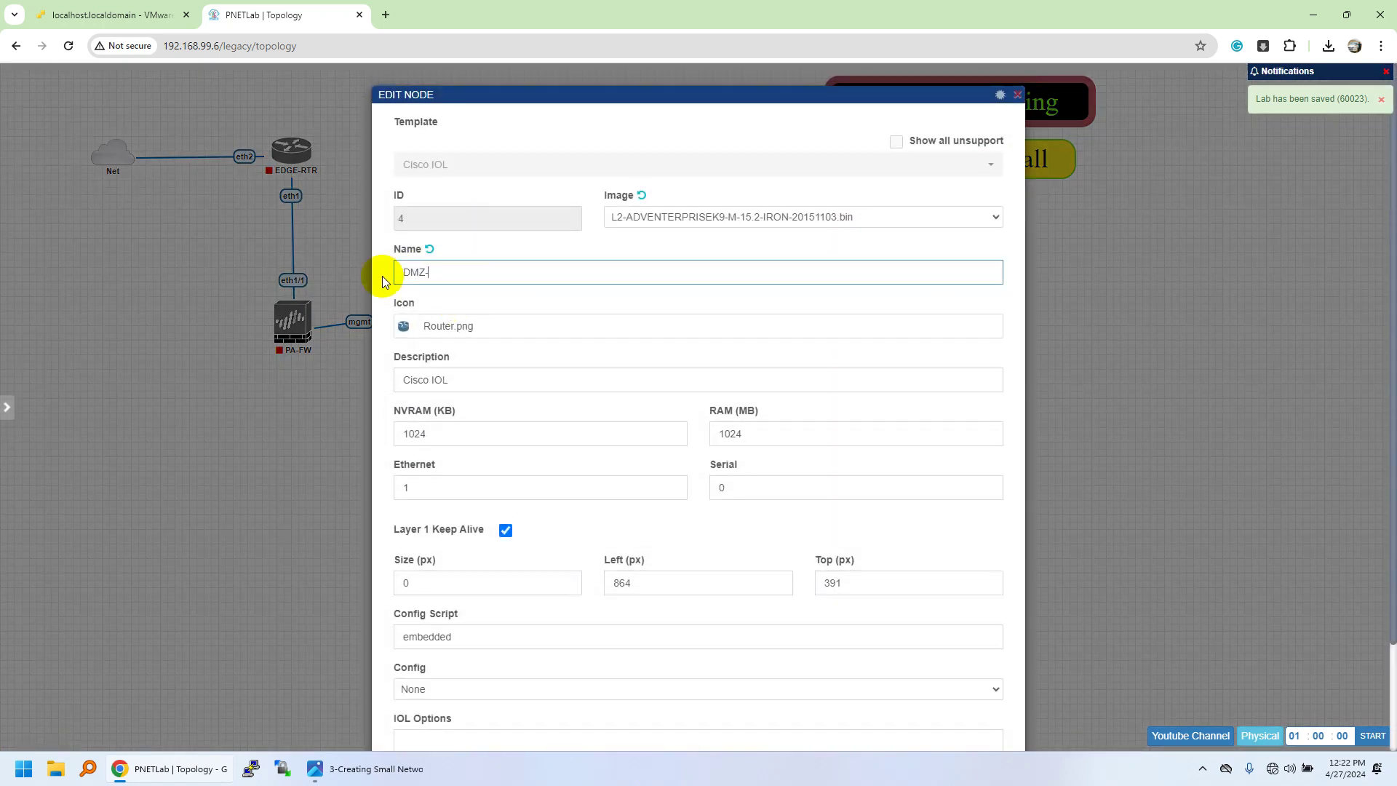
{"action": "type", "text": "SW"}
{"action": "left_click", "coordinate": [415, 325]}
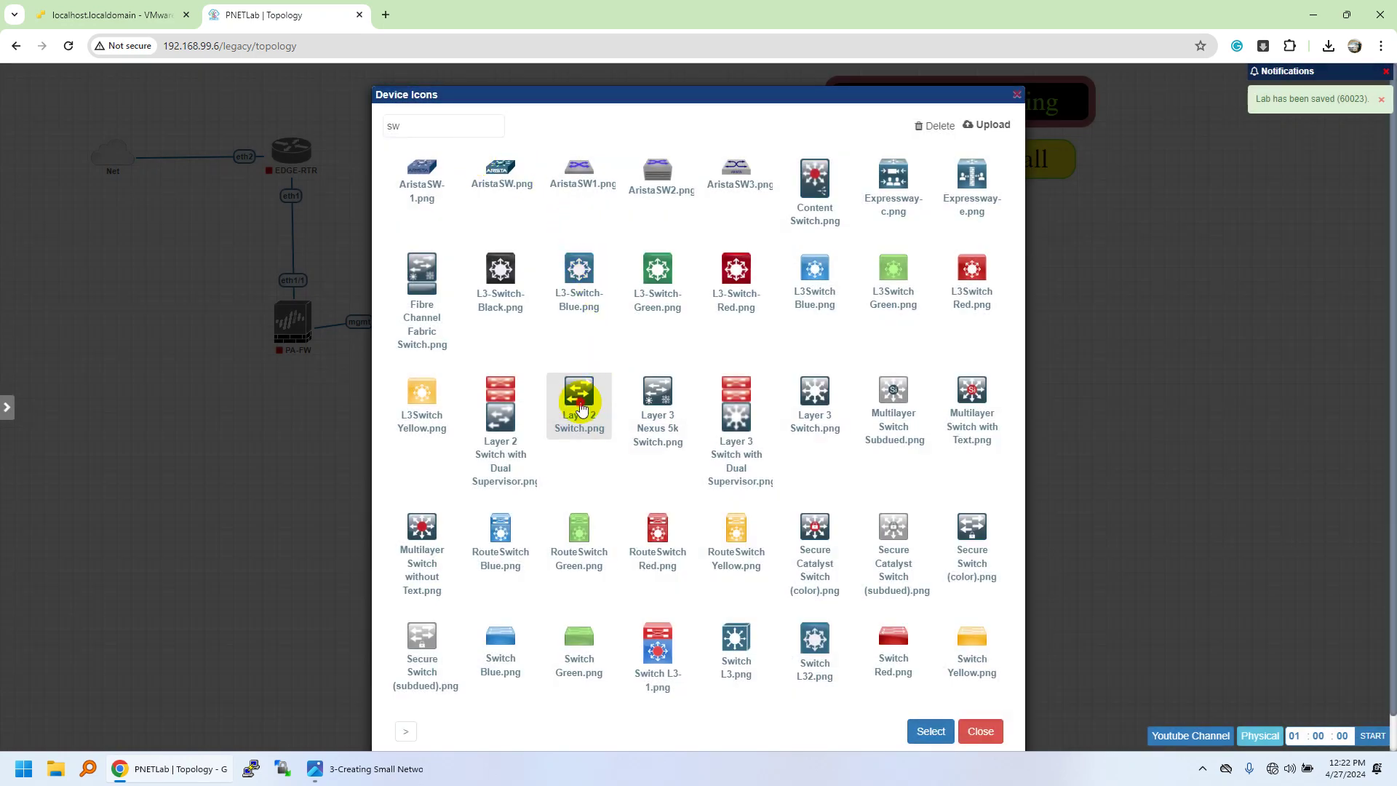
{"action": "left_click", "coordinate": [931, 731]}
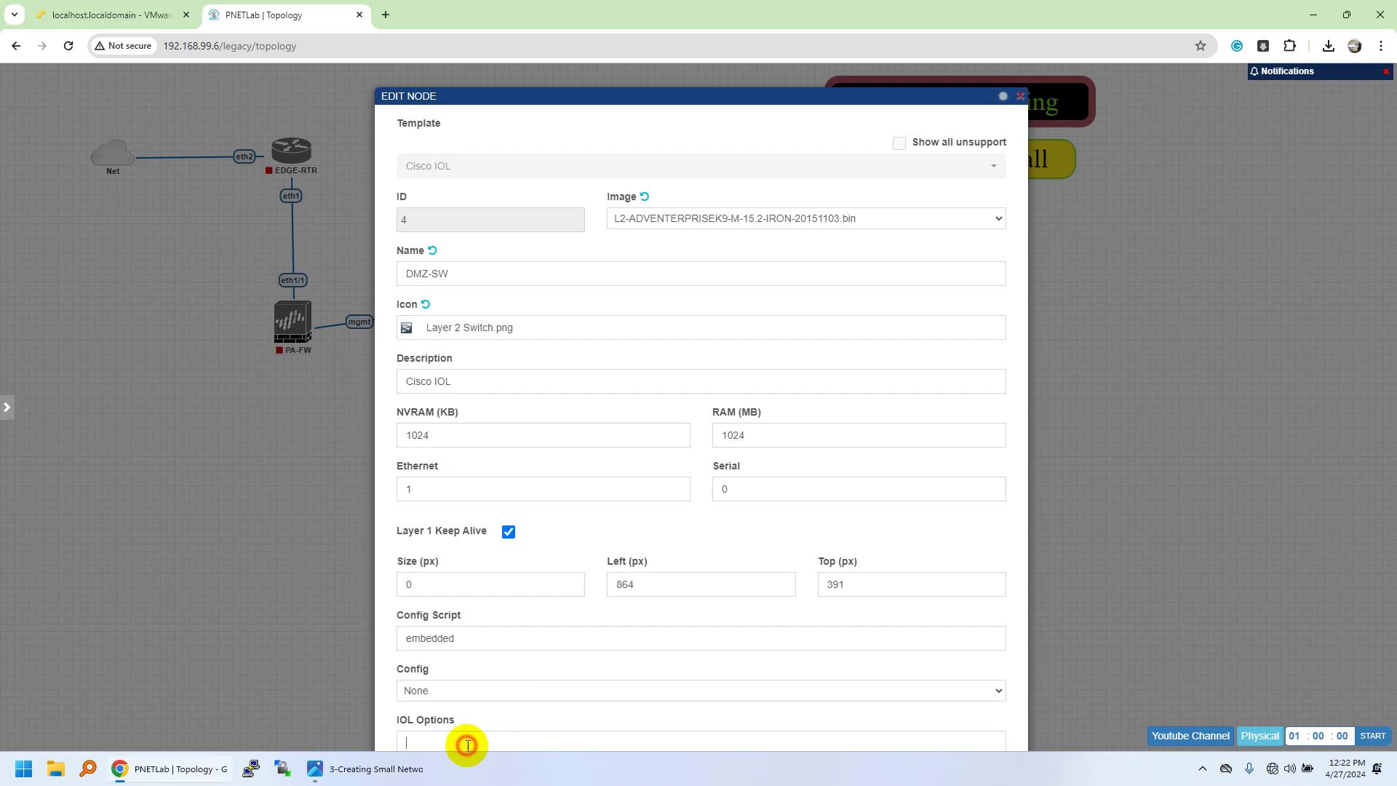
{"action": "scroll", "coordinate": [633, 692], "scroll_direction": "down", "scroll_amount": 2}
{"action": "left_click", "coordinate": [660, 705]}
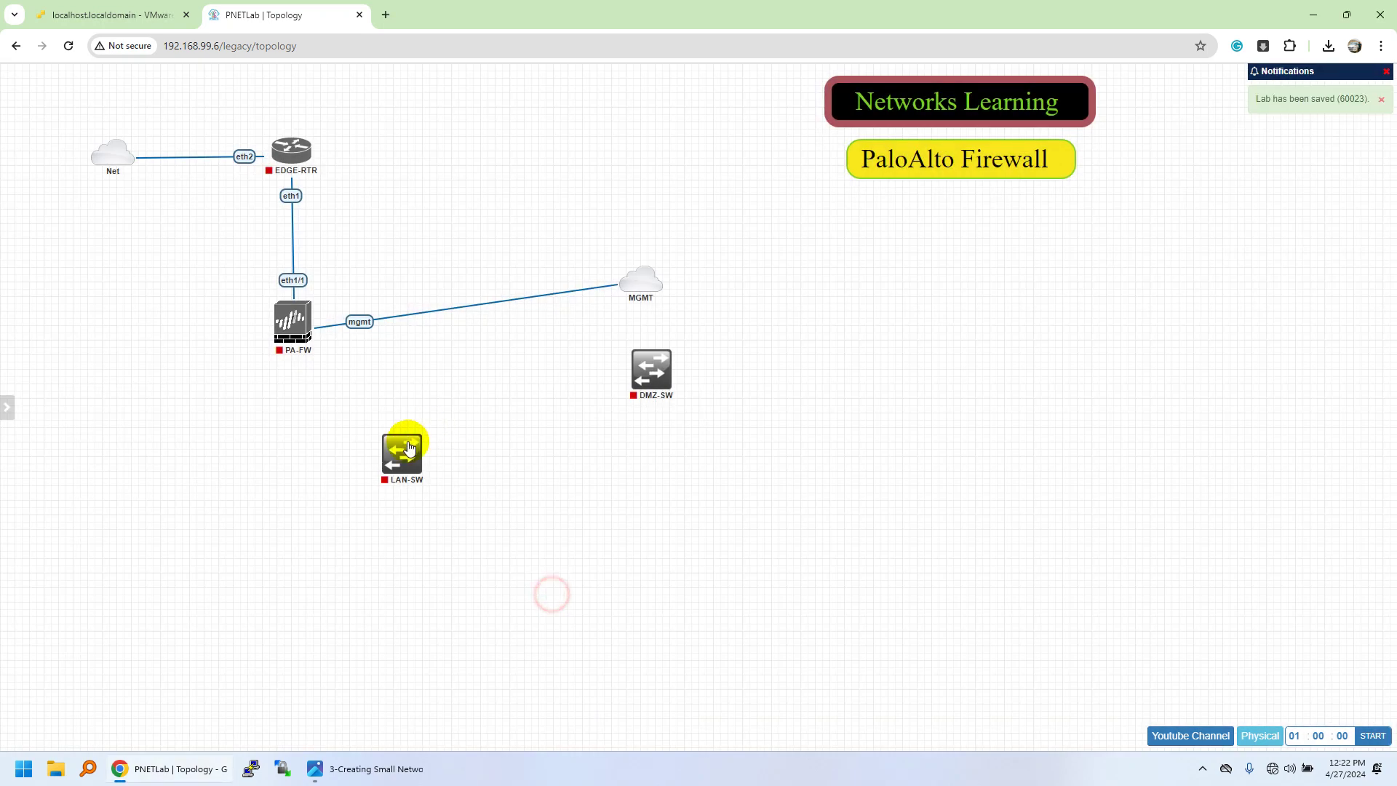
- Place LAN-SW left of PA-FW and DMZ-SW below it, connecting their e0/0 interfaces to PA-FW eth1/2 and eth1/3 respectively
{"action": "left_click_drag", "start_coordinate": [405, 454], "coordinate": [259, 445]}
{"action": "left_click_drag", "start_coordinate": [651, 369], "coordinate": [485, 475]}
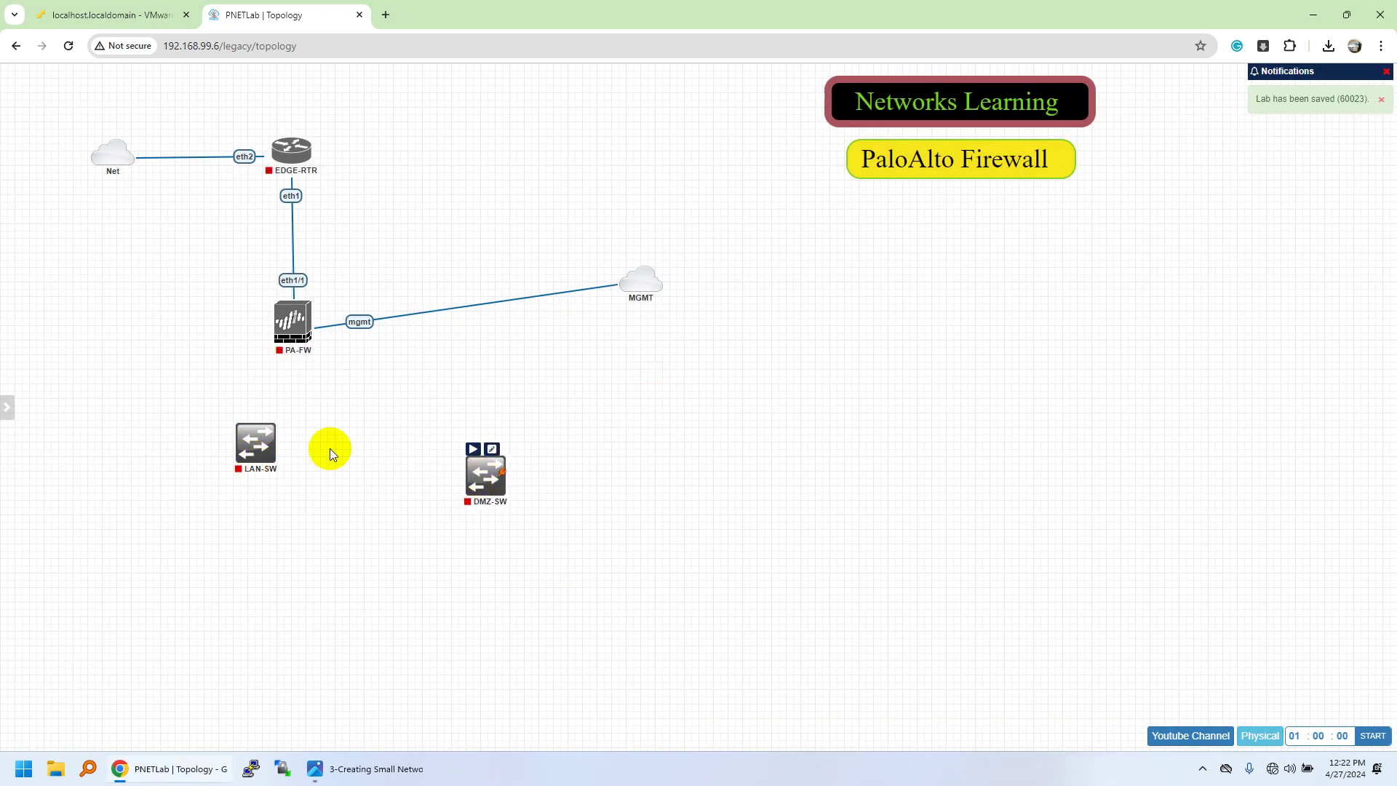
{"action": "left_click_drag", "start_coordinate": [271, 448], "coordinate": [290, 321]}
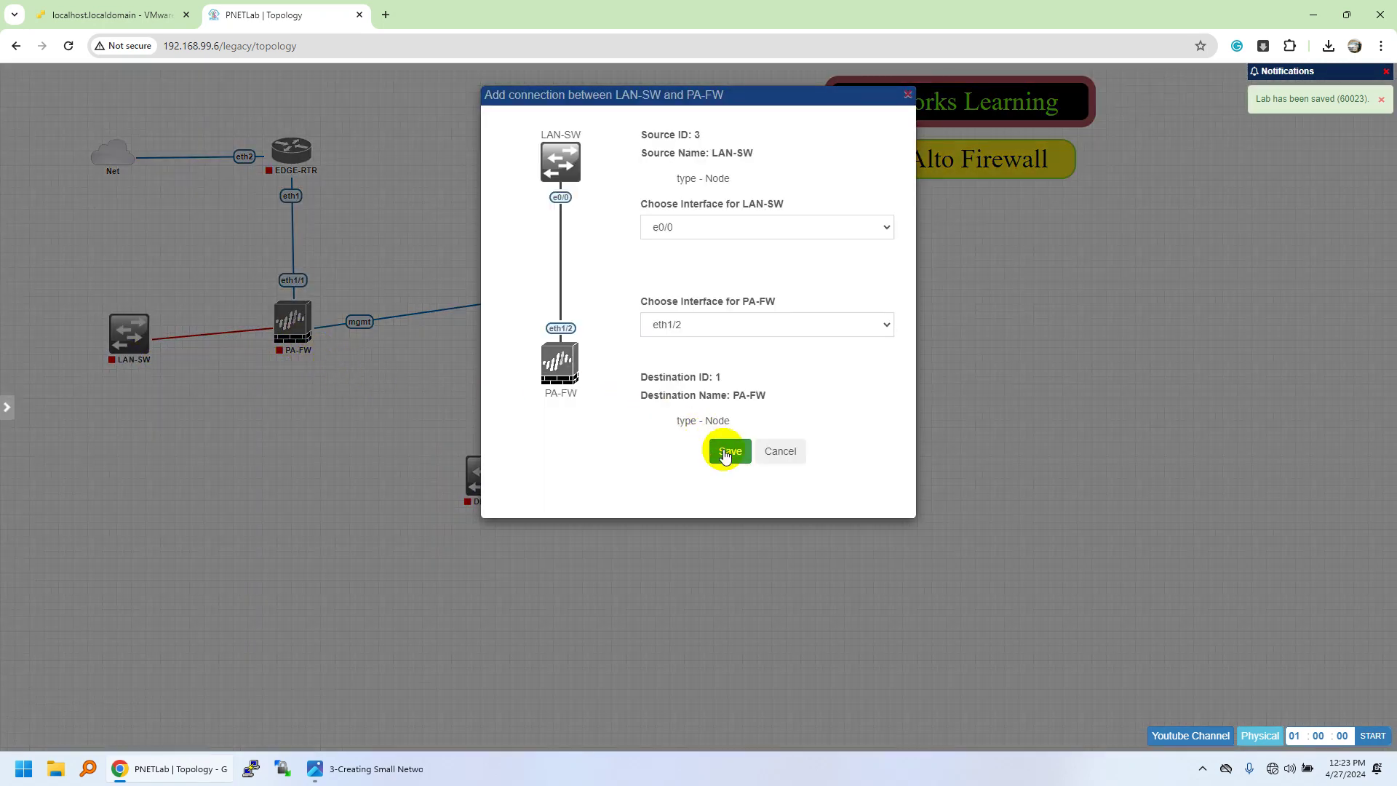
{"action": "left_click", "coordinate": [729, 451]}
{"action": "left_click_drag", "start_coordinate": [474, 475], "coordinate": [352, 342]}
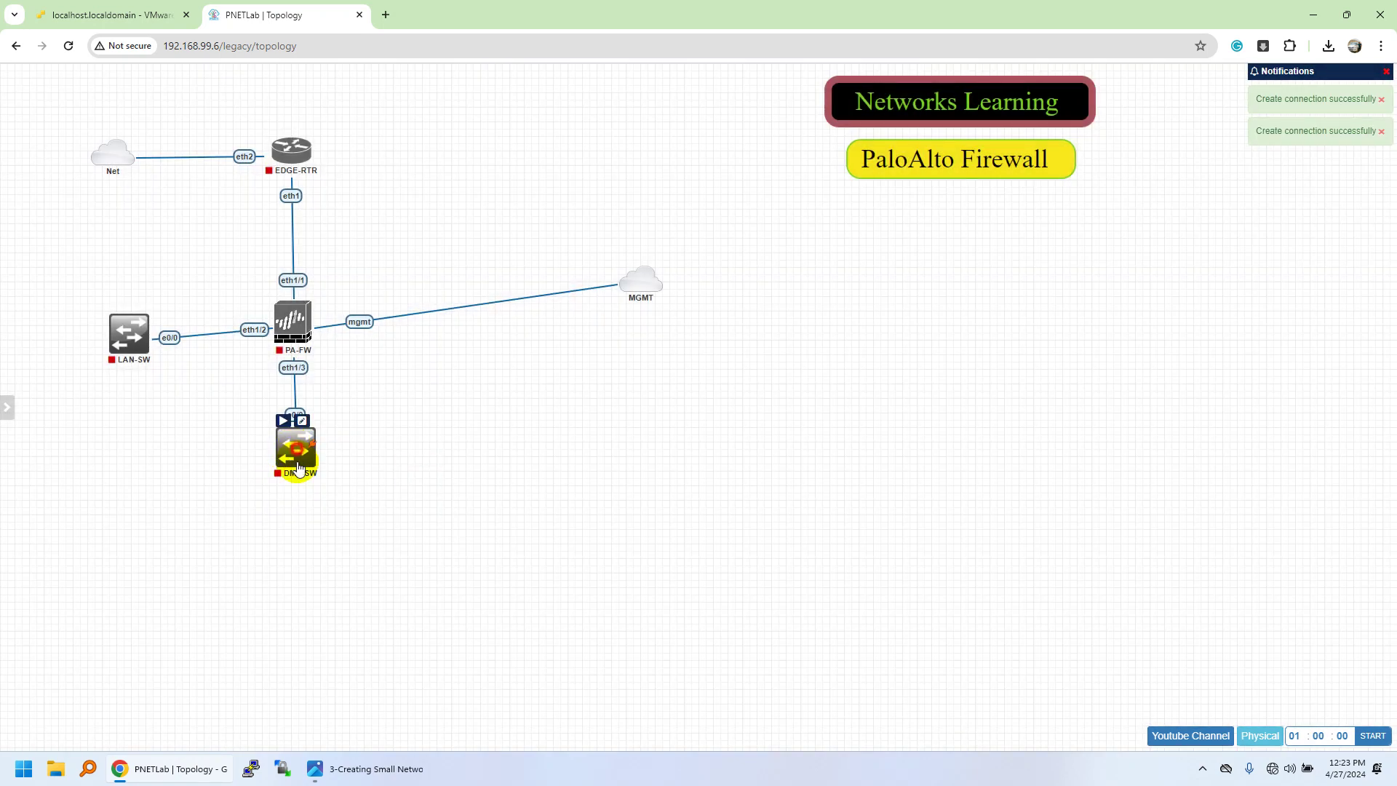
- Tidy the layout so LAN-SW is level with PA-FW, DMZ-SW sits directly beneath it, and Net is level with EDGE-RTR
{"action": "left_click_drag", "start_coordinate": [309, 467], "coordinate": [307, 499]}
{"action": "mouse_move", "coordinate": [133, 342]}
{"action": "left_mouse_down"}
{"action": "mouse_move", "coordinate": [93, 331]}
{"action": "mouse_move", "coordinate": [109, 336]}
{"action": "left_mouse_up"}
{"action": "left_click_drag", "start_coordinate": [292, 318], "coordinate": [291, 288]}
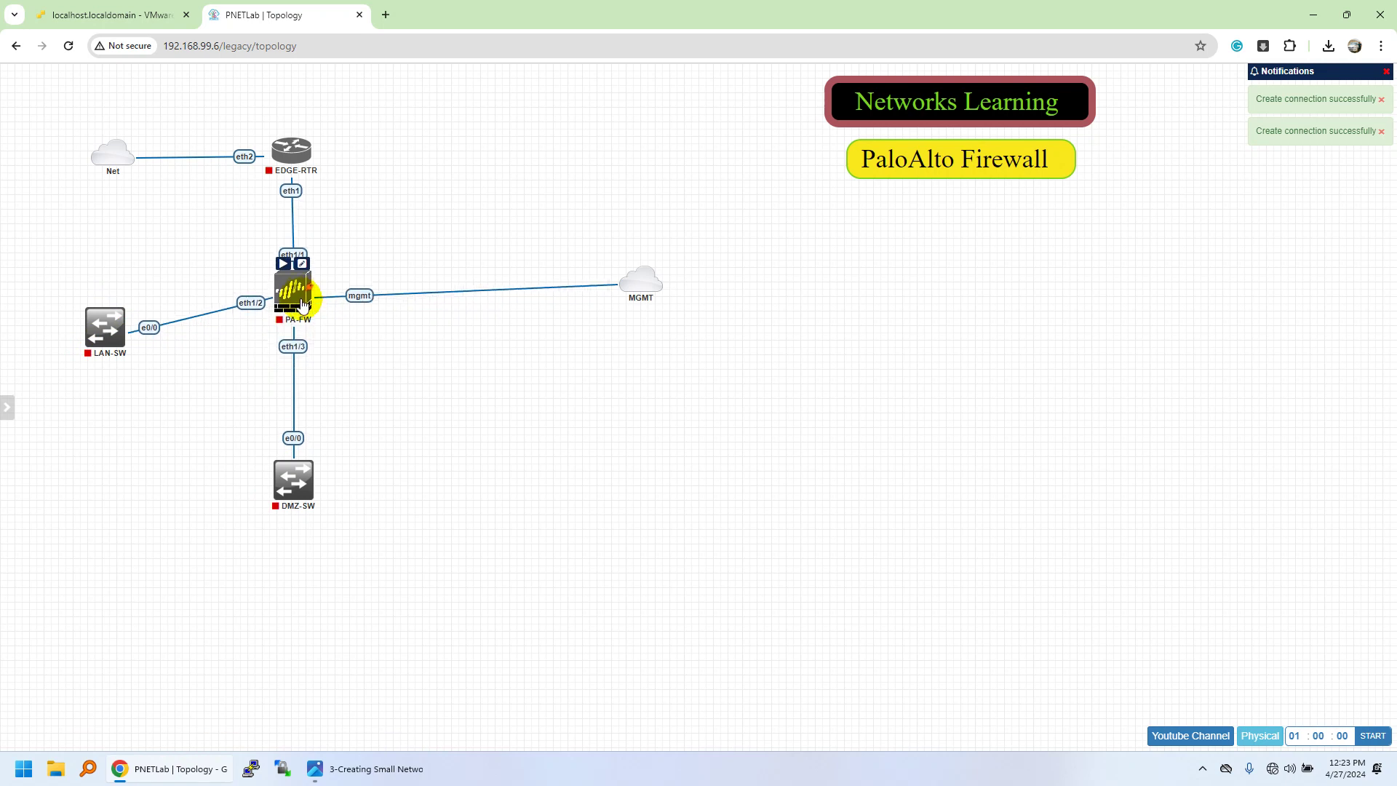
{"action": "left_click", "coordinate": [122, 356]}
{"action": "left_click_drag", "start_coordinate": [123, 357], "coordinate": [150, 303]}
{"action": "left_click_drag", "start_coordinate": [297, 483], "coordinate": [301, 439]}
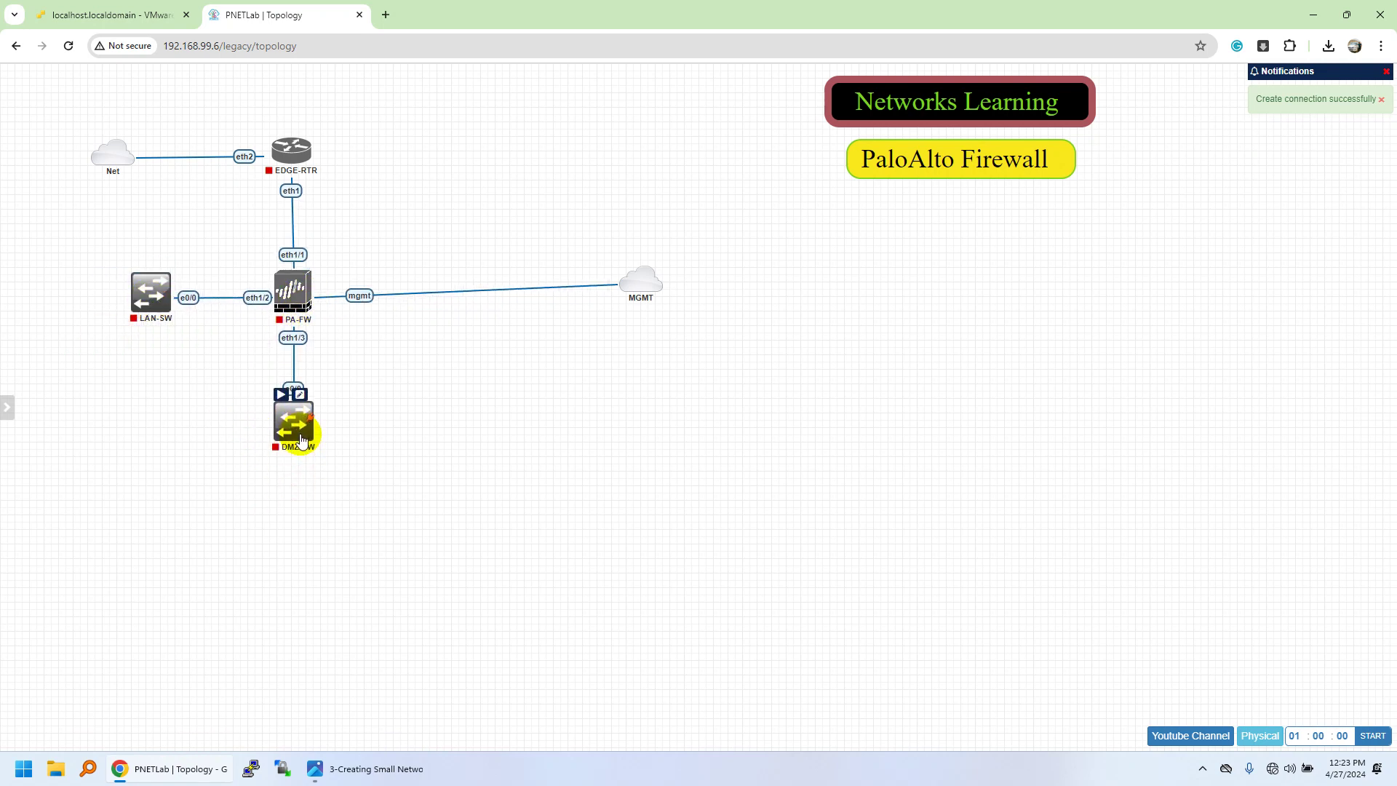
{"action": "left_click_drag", "start_coordinate": [296, 159], "coordinate": [294, 152]}
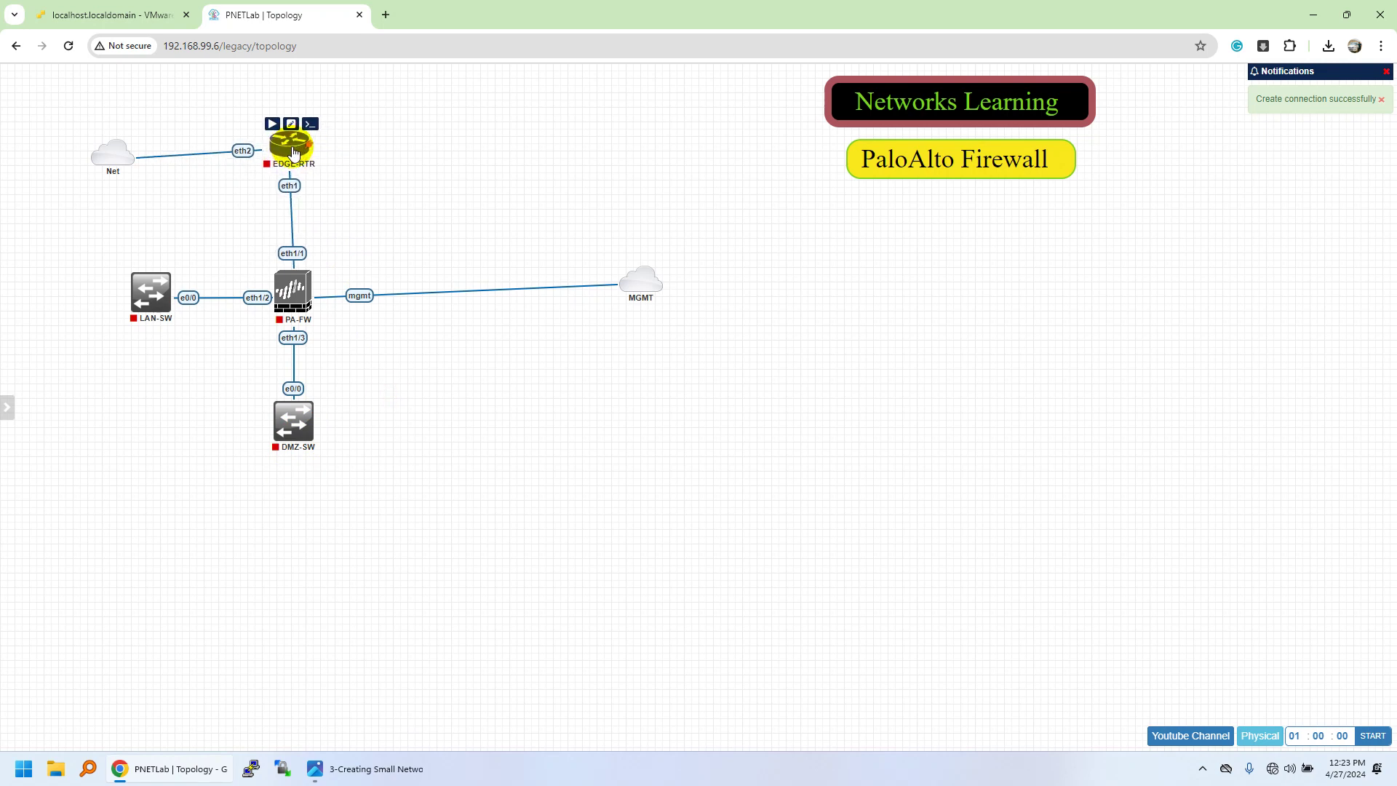
{"action": "left_click_drag", "start_coordinate": [110, 153], "coordinate": [112, 146]}
{"action": "left_click", "coordinate": [364, 206]}
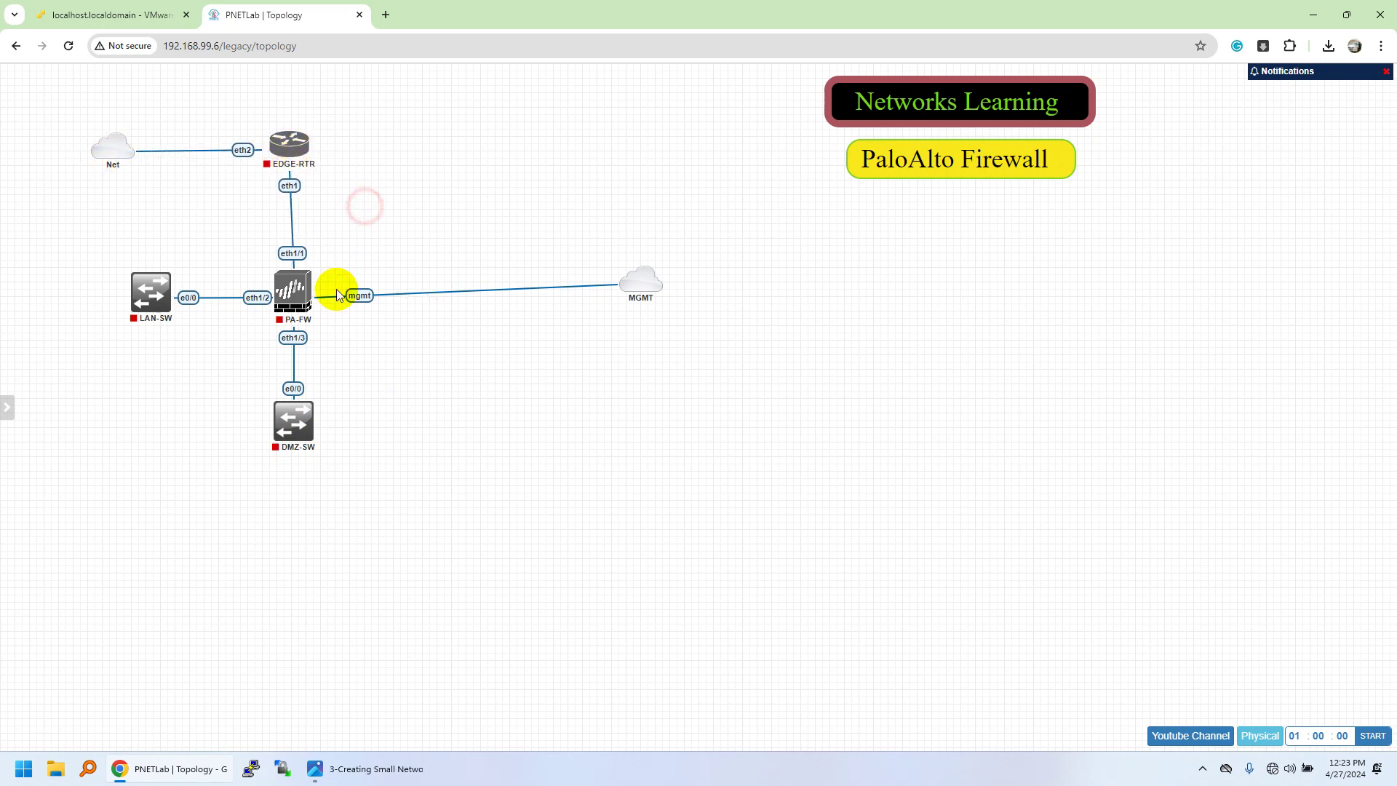
{"action": "left_click", "coordinate": [418, 377]}
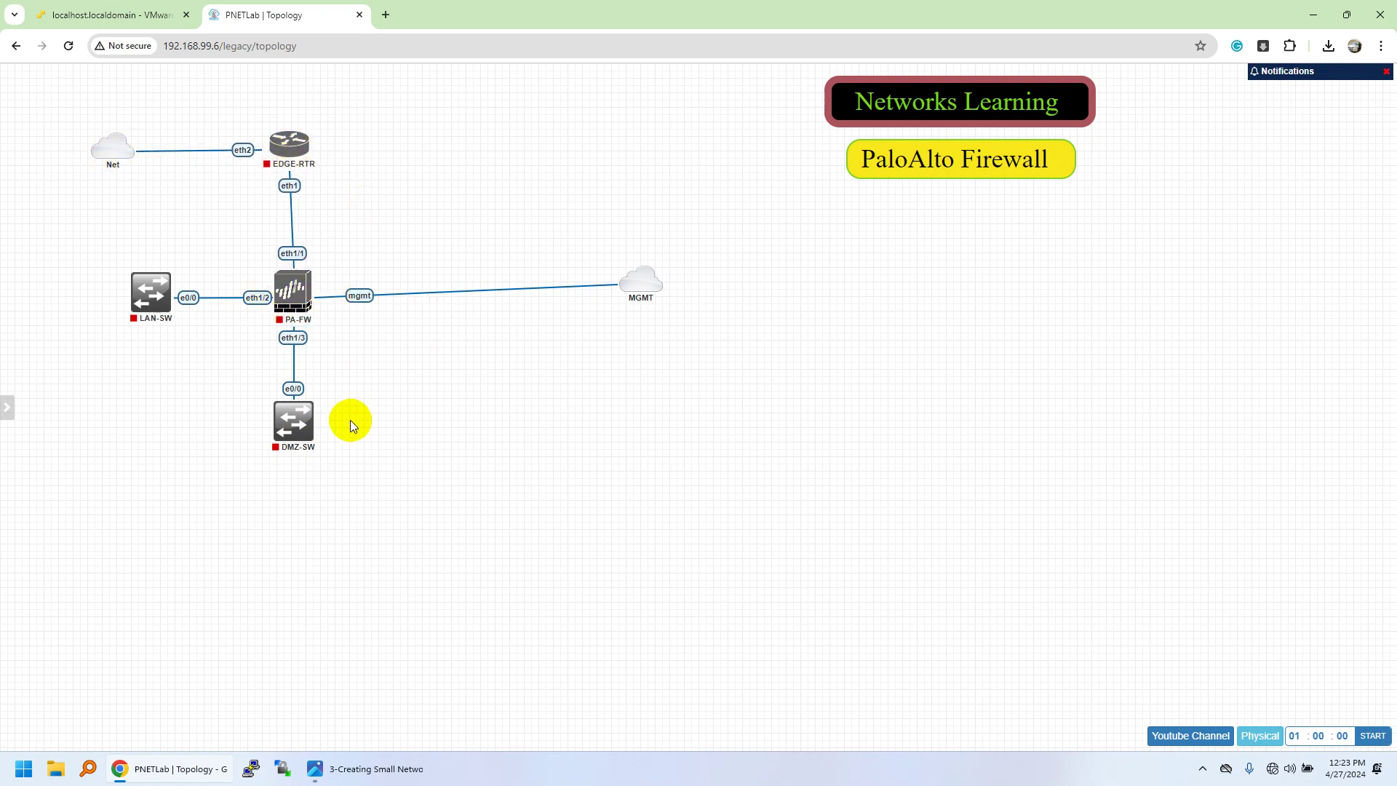
- Examine the vertical chain of EDGE-RTR, PA-FW and DMZ-SW and the firewall's interface connections
{"action": "mouse_move", "coordinate": [297, 151]}
{"action": "left_click_drag", "start_coordinate": [365, 109], "coordinate": [256, 580]}
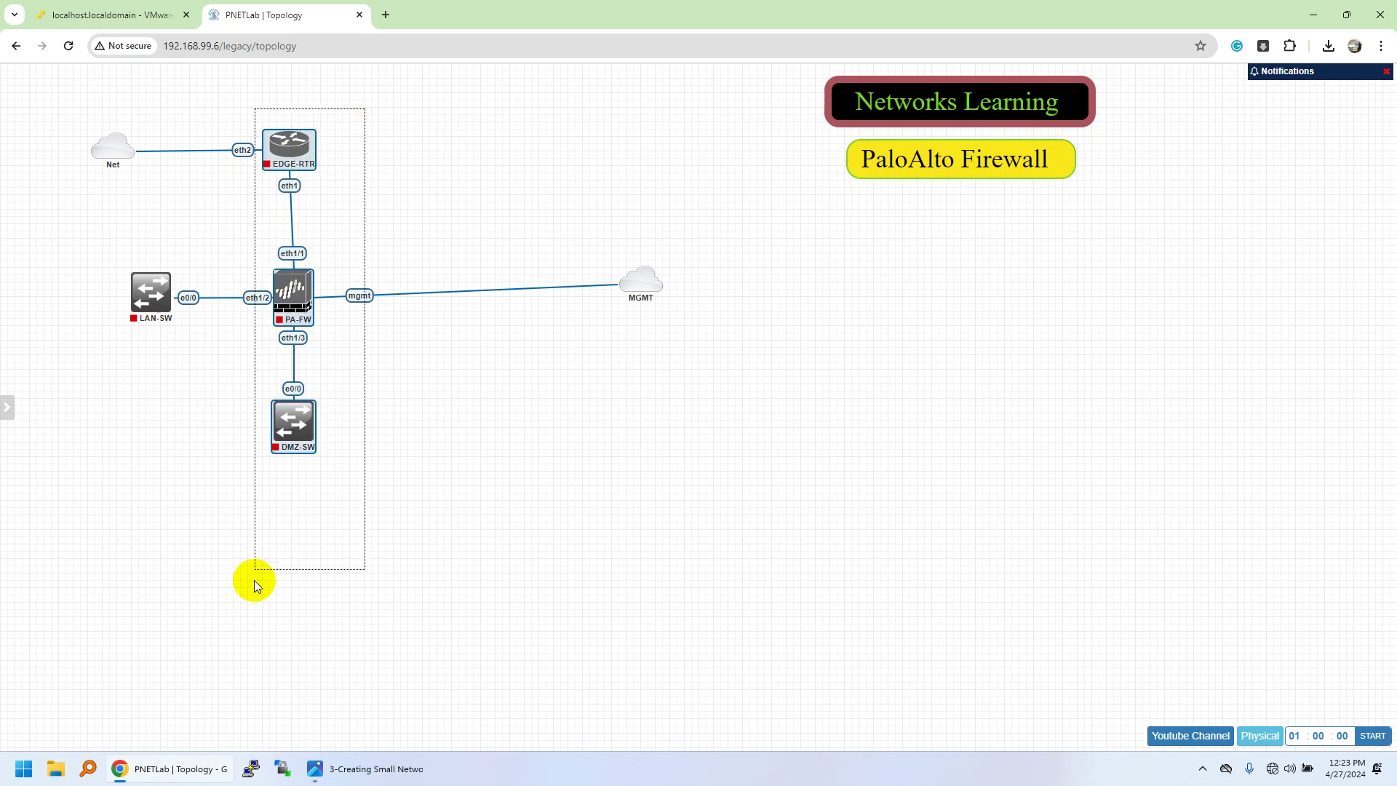
{"action": "left_click", "coordinate": [356, 449]}
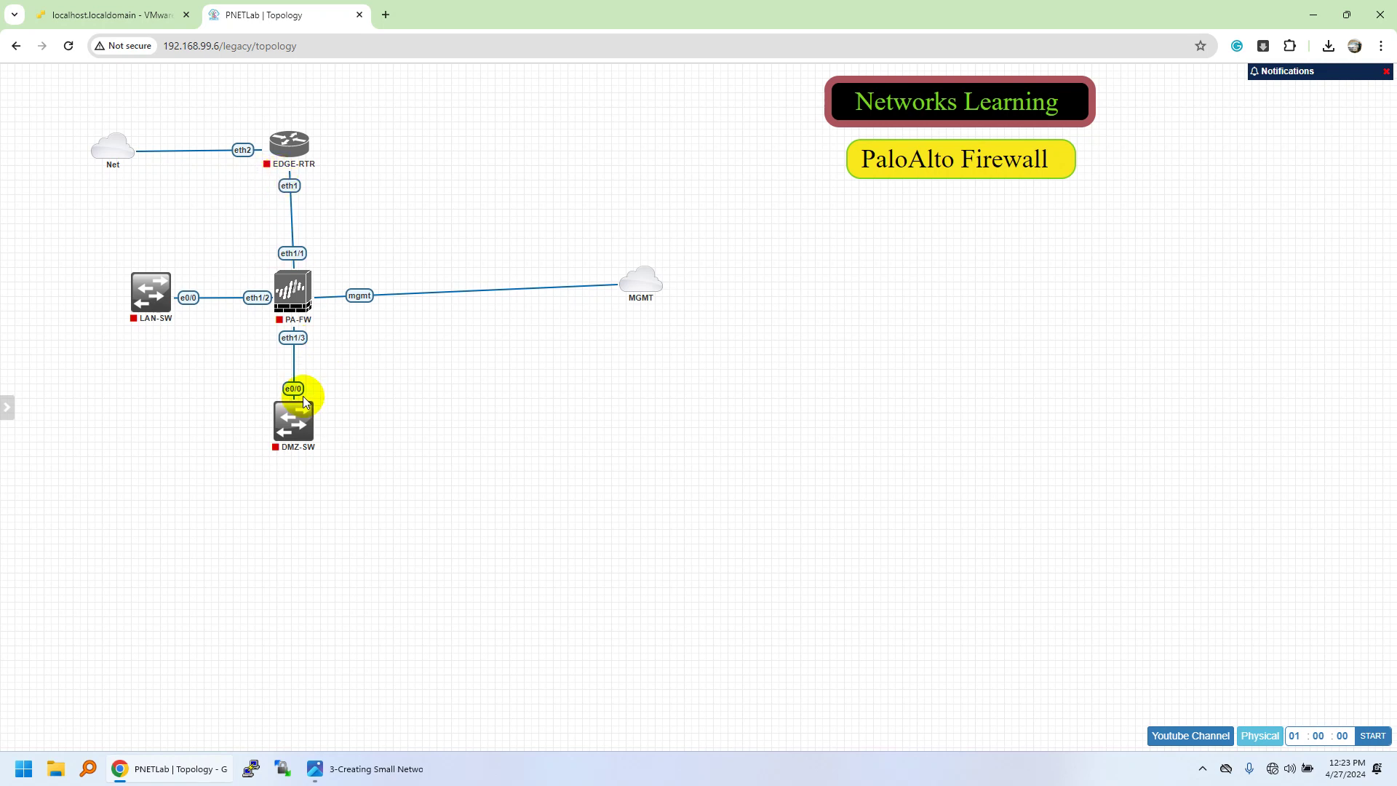
{"action": "left_click", "coordinate": [448, 395]}
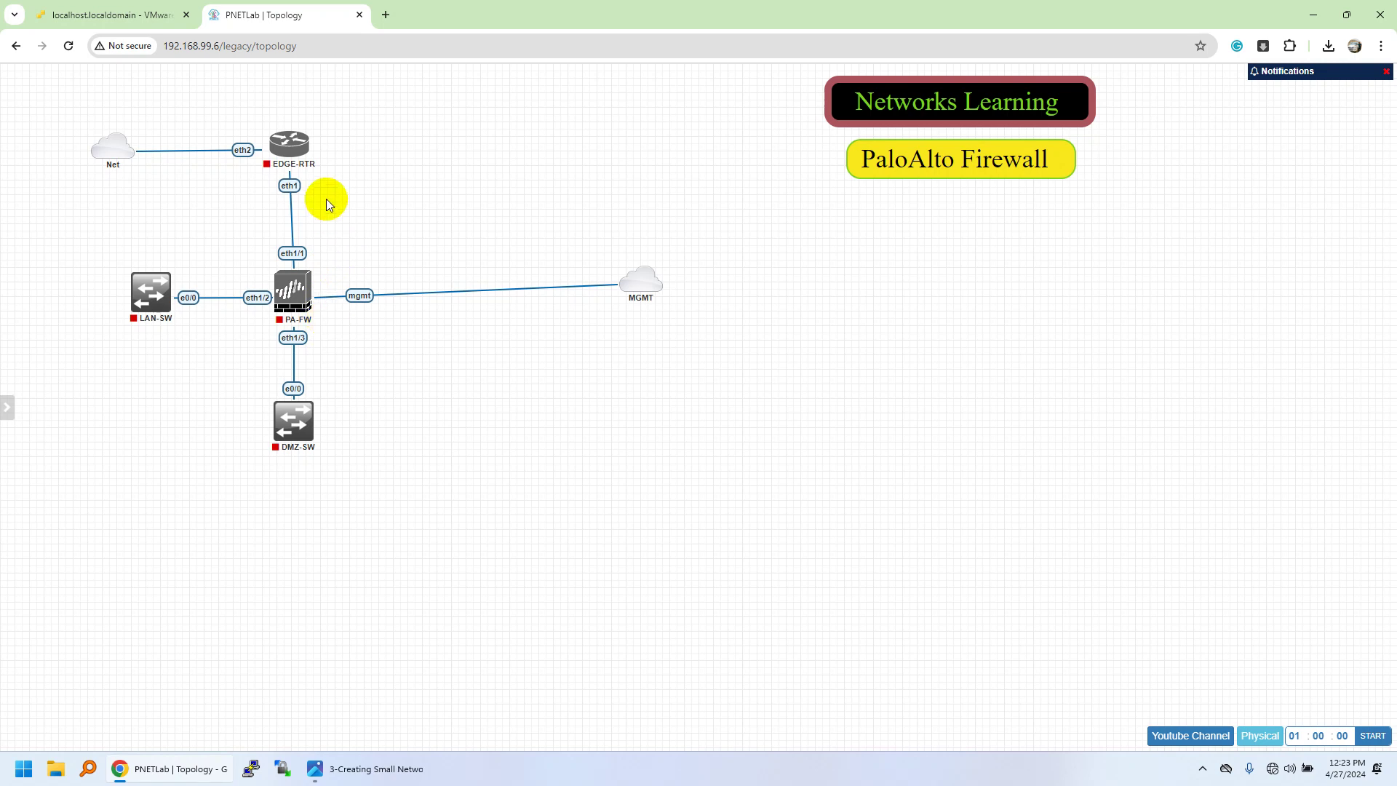
{"action": "mouse_move", "coordinate": [290, 311]}
{"action": "mouse_move", "coordinate": [307, 409]}
{"action": "mouse_move", "coordinate": [313, 299]}
{"action": "left_click_drag", "start_coordinate": [314, 224], "coordinate": [287, 409]}
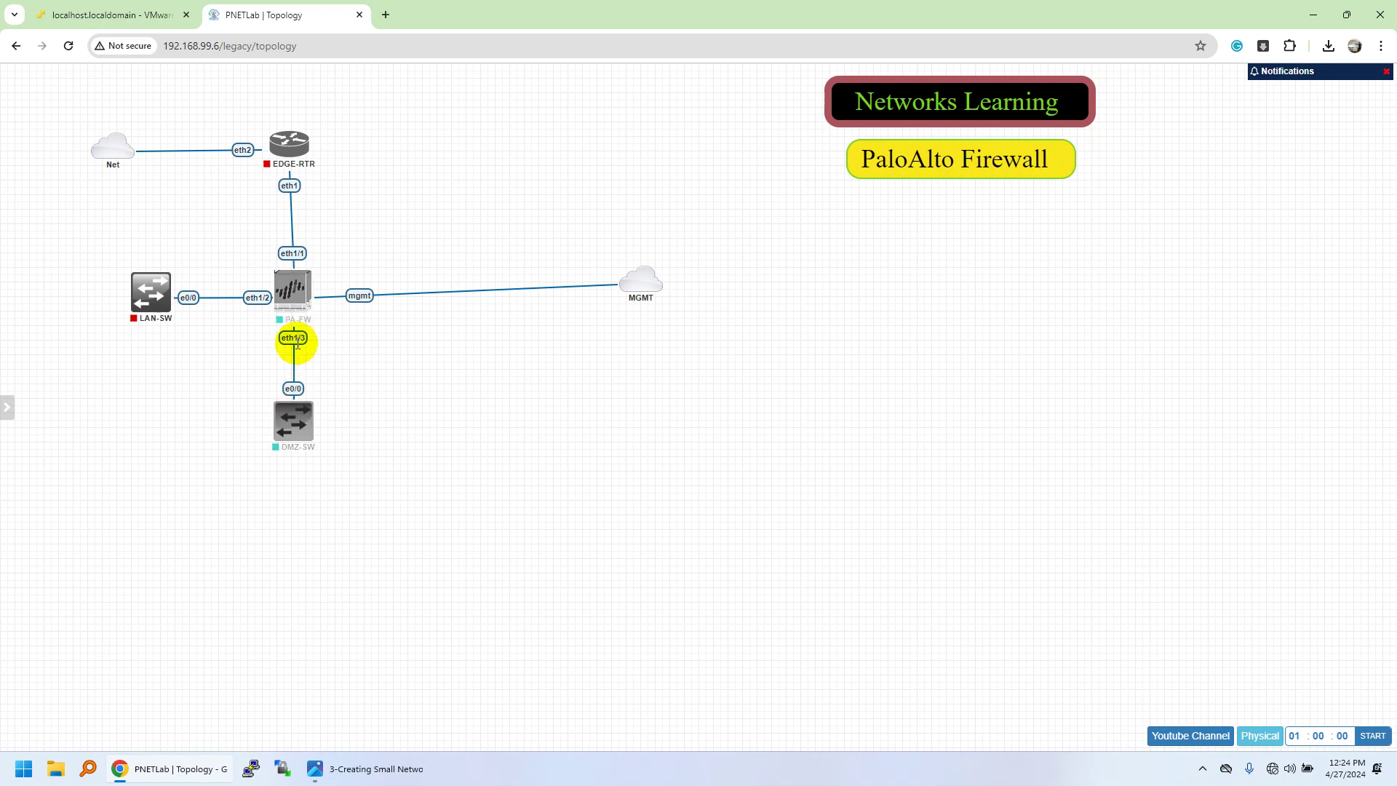
{"action": "left_click", "coordinate": [297, 344]}
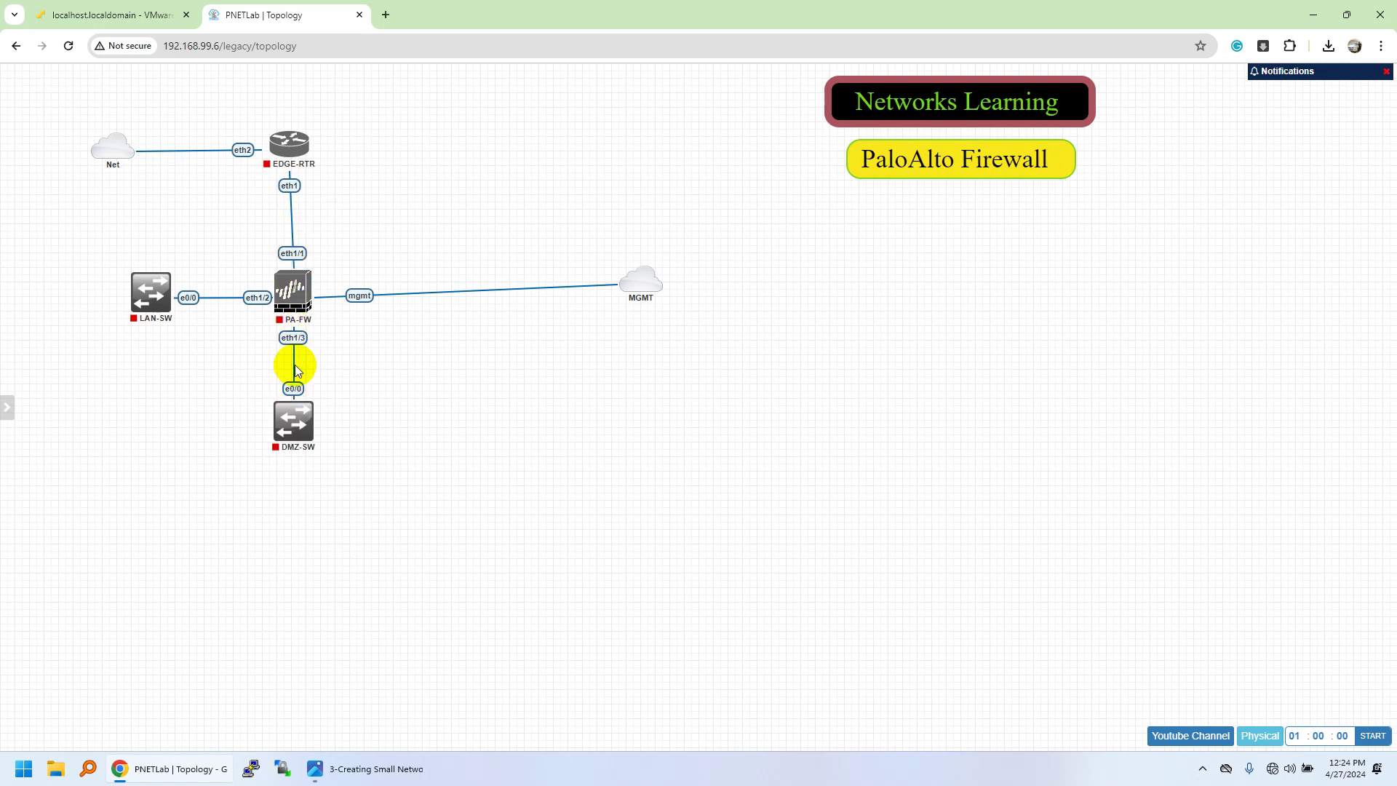
{"action": "left_click", "coordinate": [293, 332]}
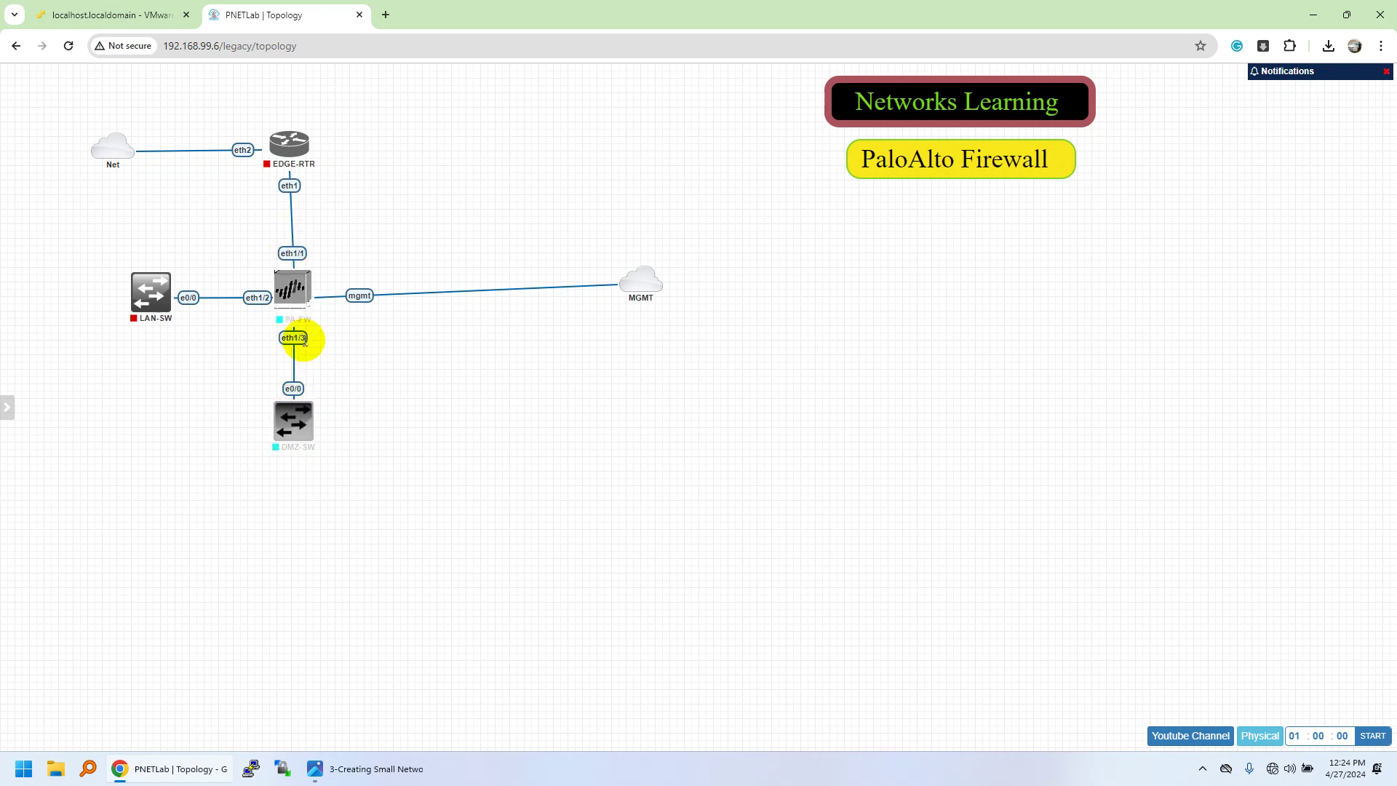
{"action": "left_click", "coordinate": [307, 355]}
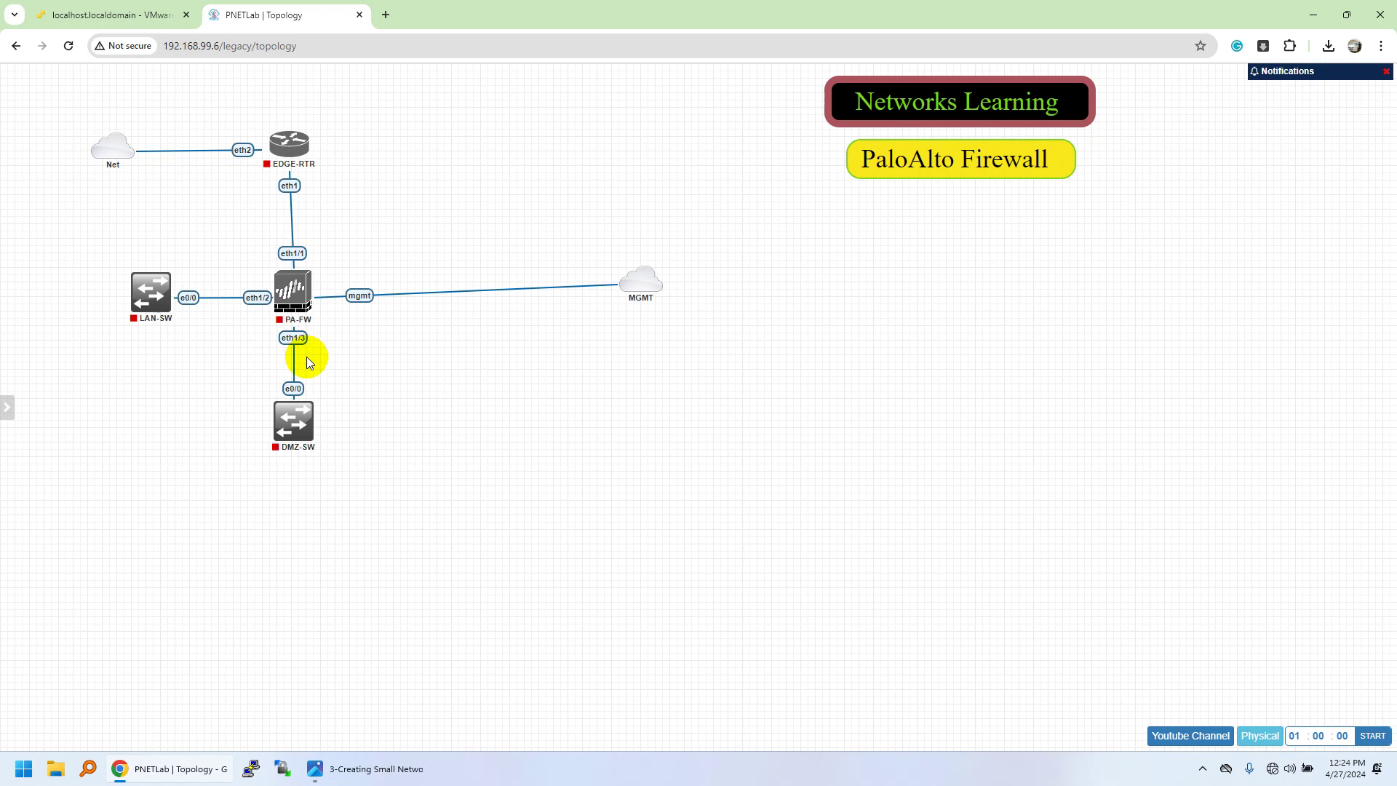
{"action": "left_click", "coordinate": [294, 345]}
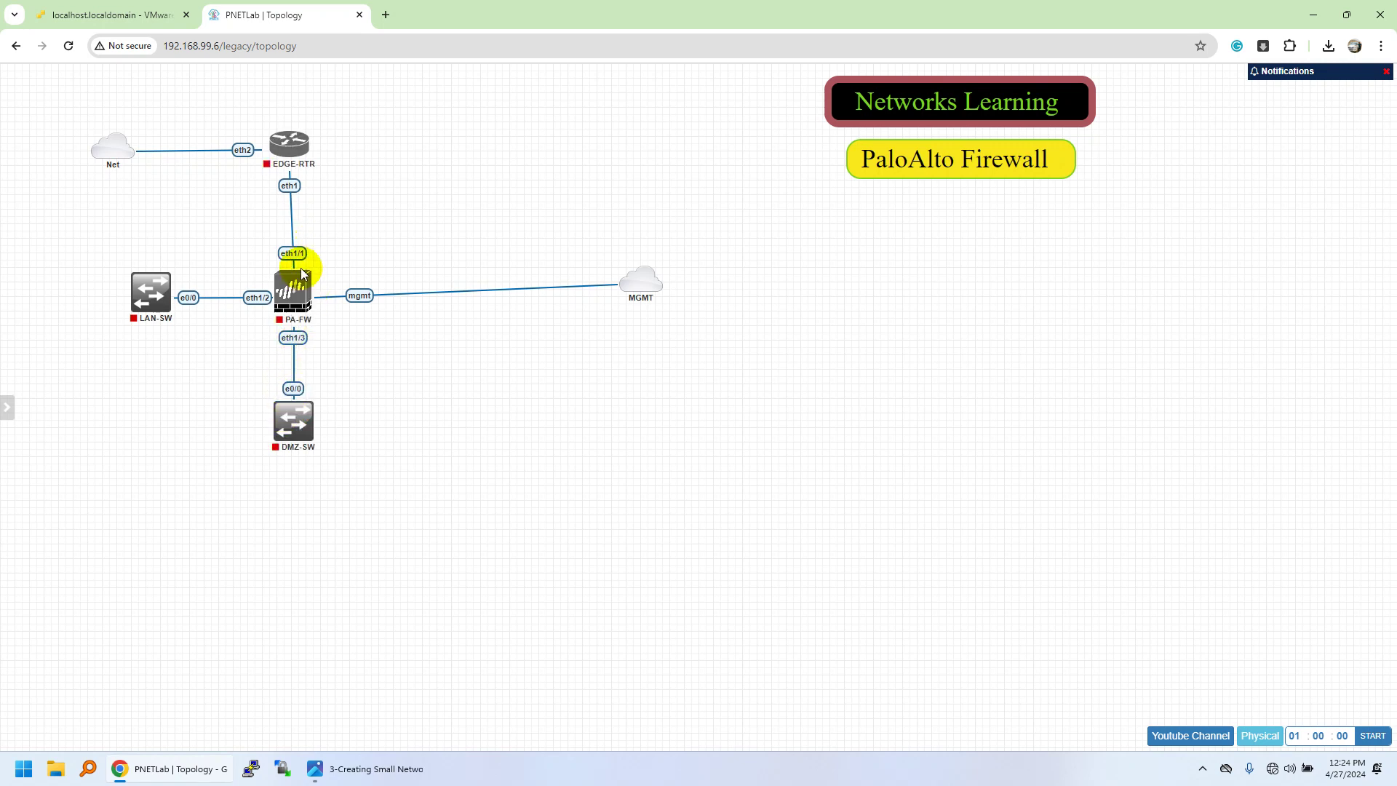
{"action": "mouse_move", "coordinate": [304, 270]}
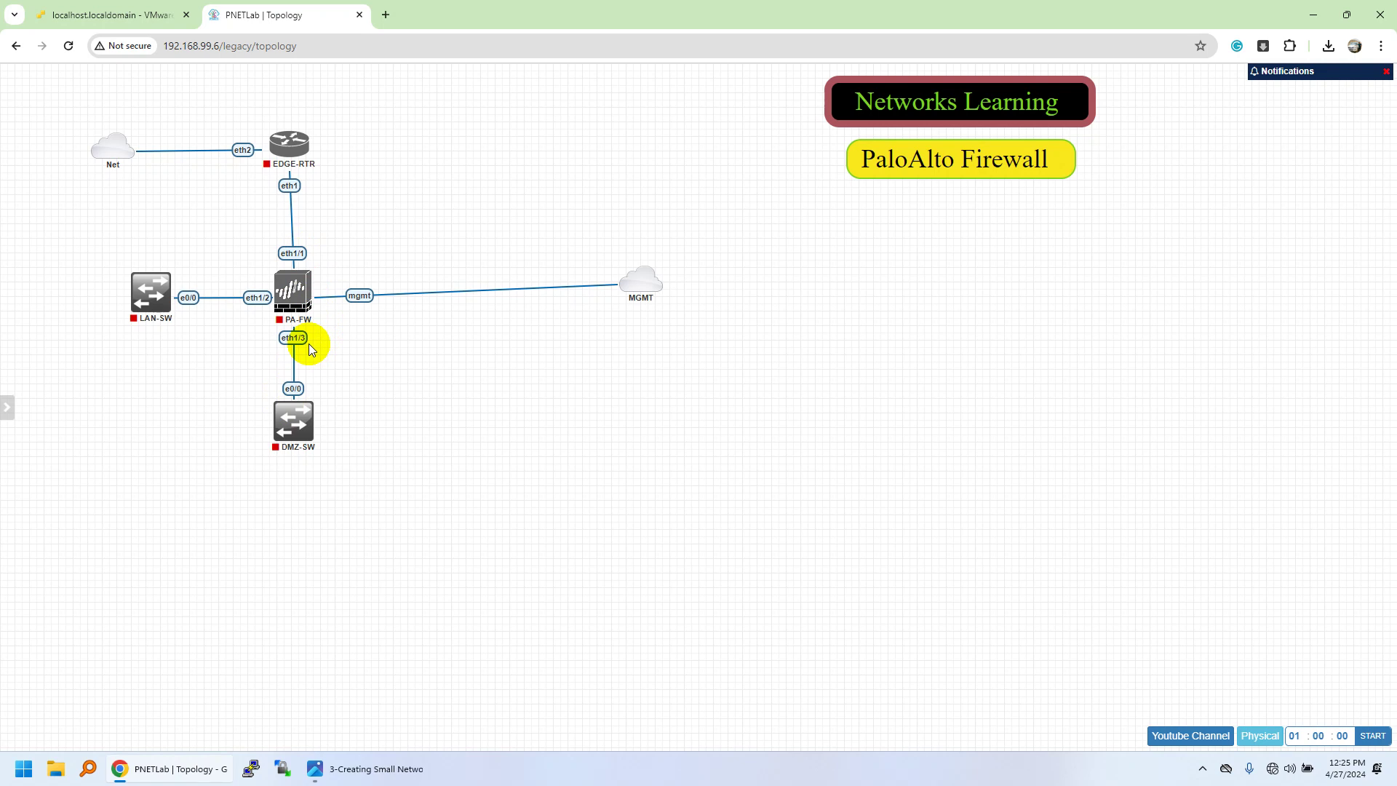
- Move the MGMT cloud closer to PA-FW
{"action": "left_click_drag", "start_coordinate": [626, 295], "coordinate": [463, 304]}
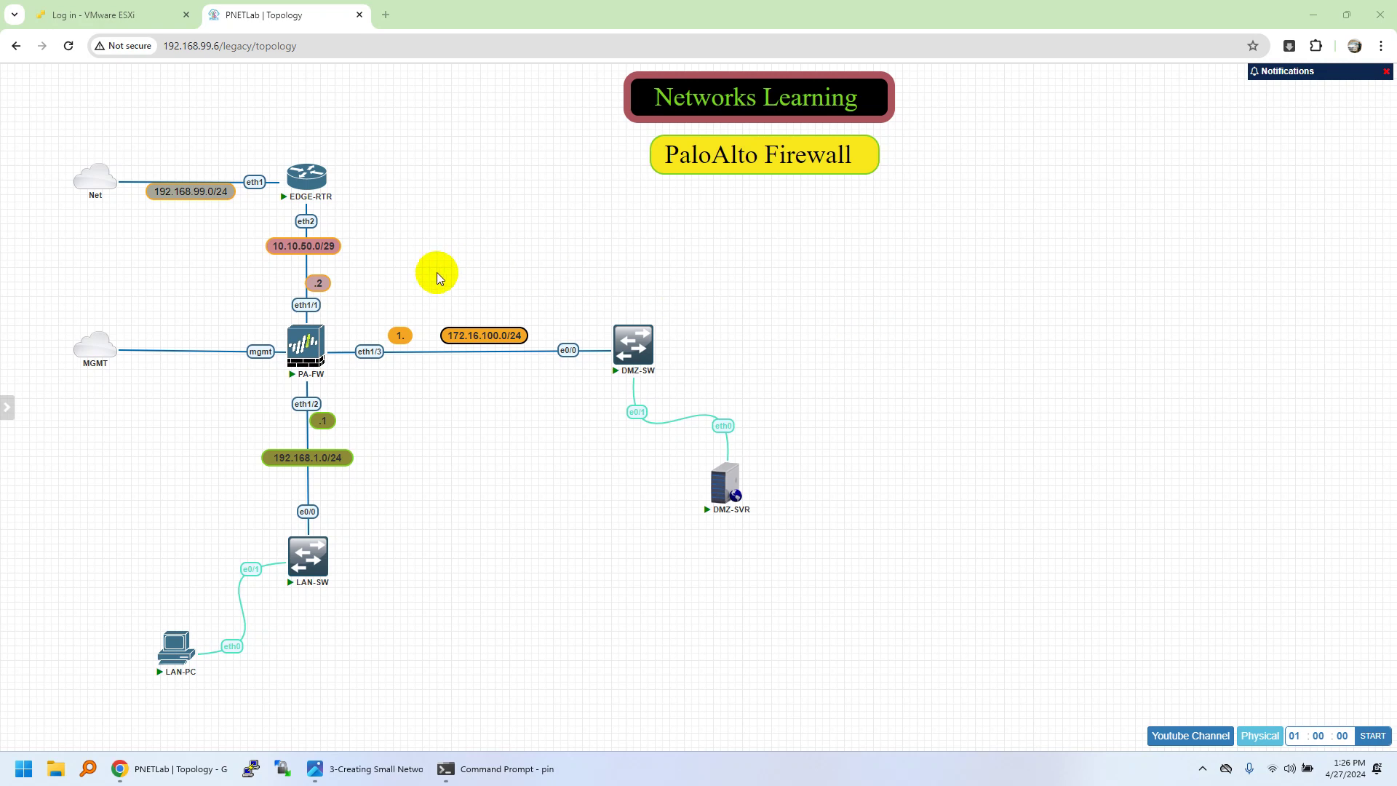
- Open the EDGE-RTR console and list the router's IP addresses with ip add print
{"action": "left_click", "coordinate": [311, 185]}
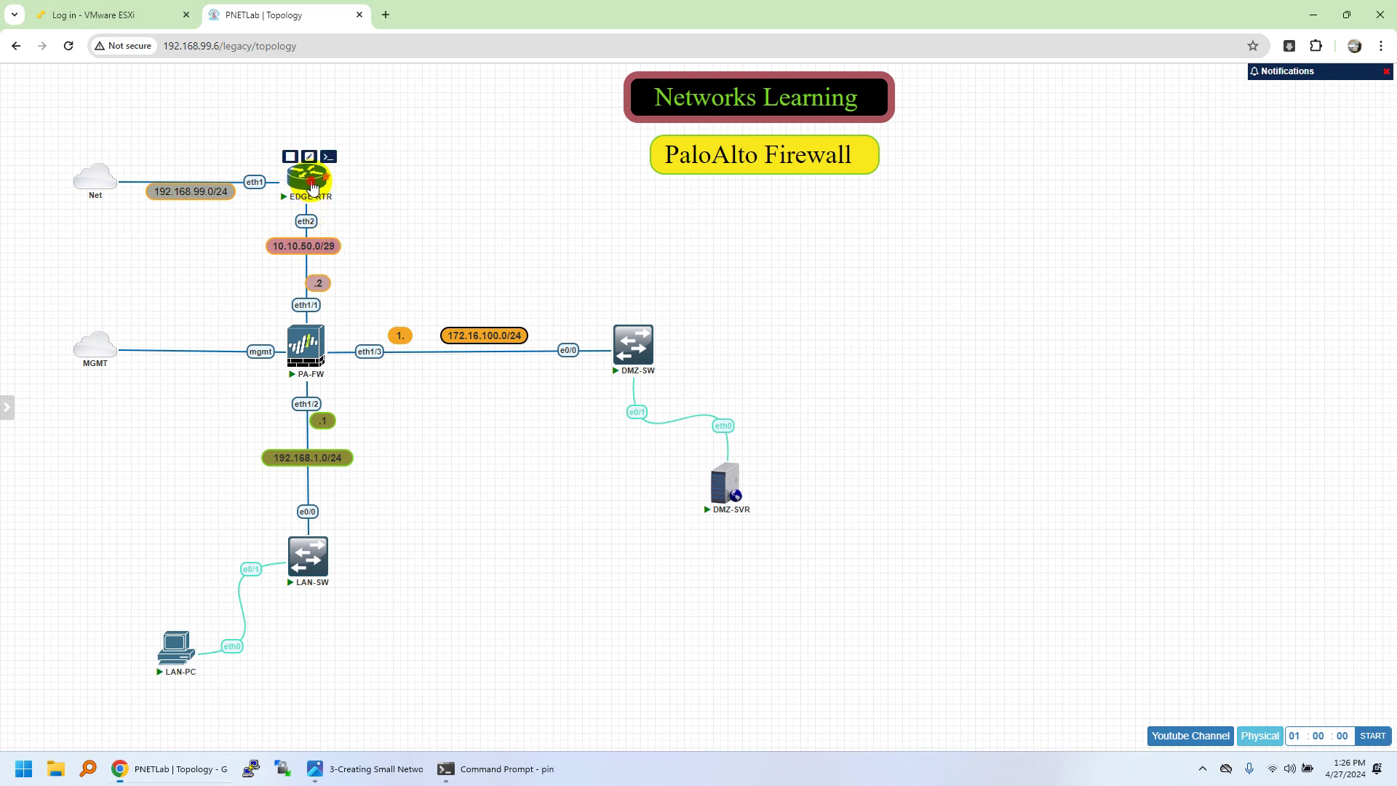
{"action": "left_click", "coordinate": [675, 156]}
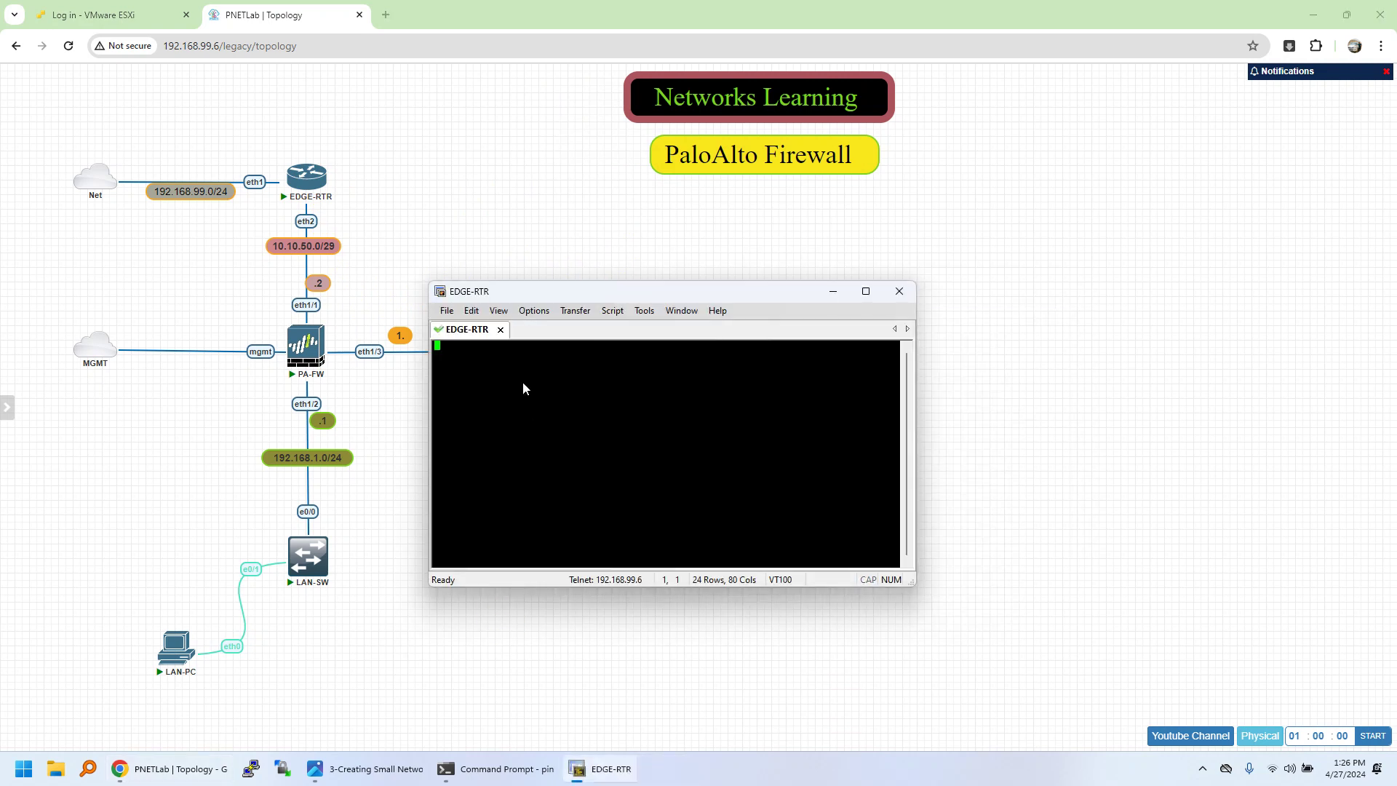
{"action": "key", "text": "Return"}
{"action": "type", "text": "ip add"}
{"action": "key", "text": "question"}
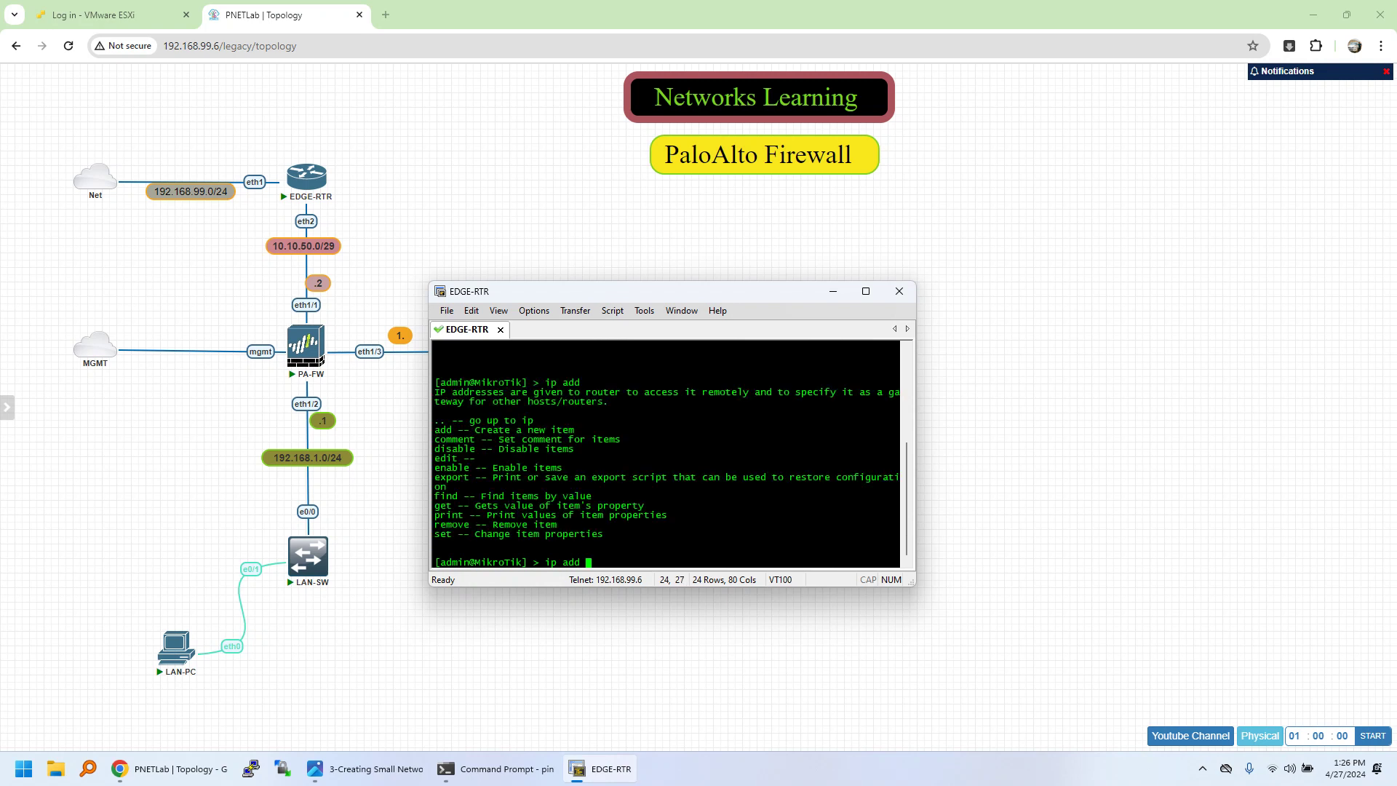
{"action": "type", "text": "print"}
{"action": "key", "text": "Return"}
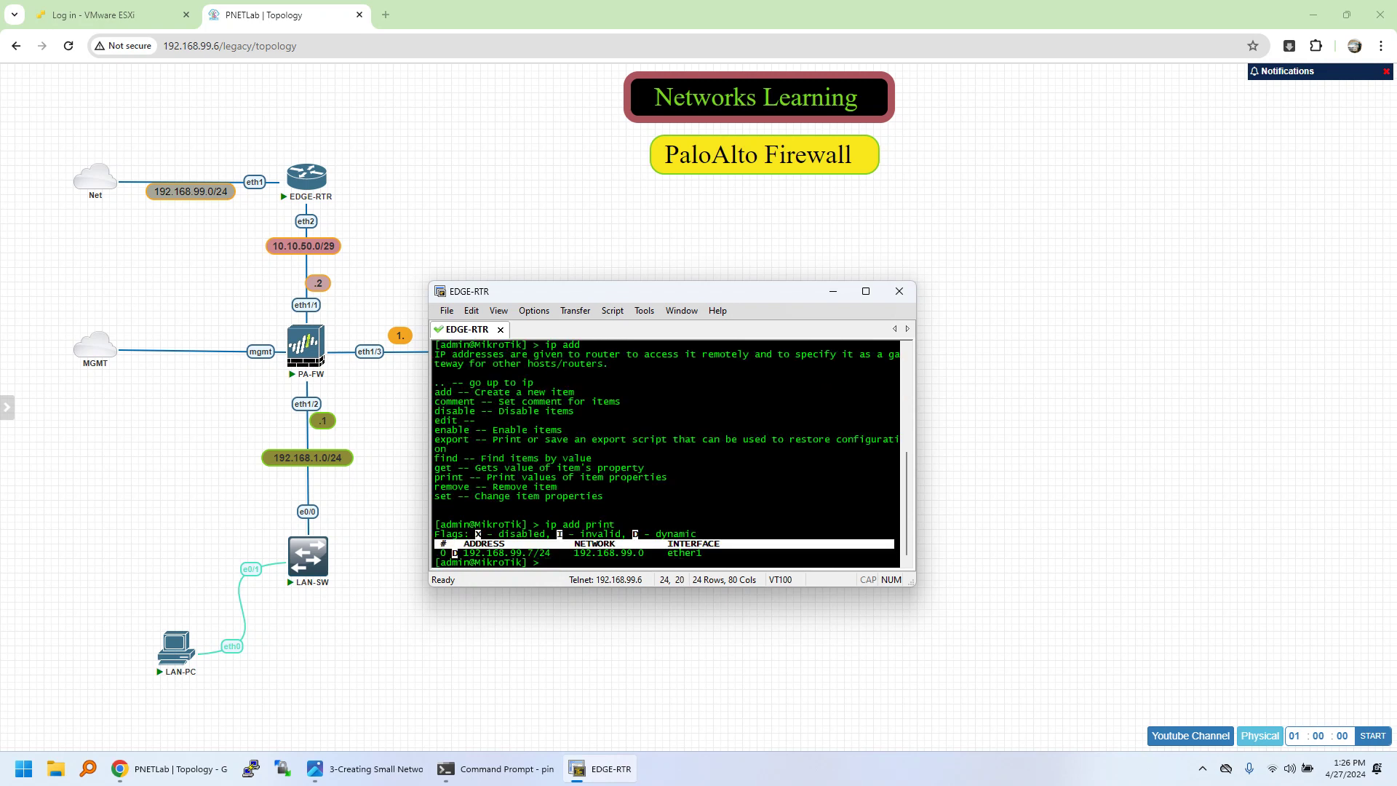
{"action": "left_click_drag", "start_coordinate": [464, 553], "coordinate": [535, 559]}
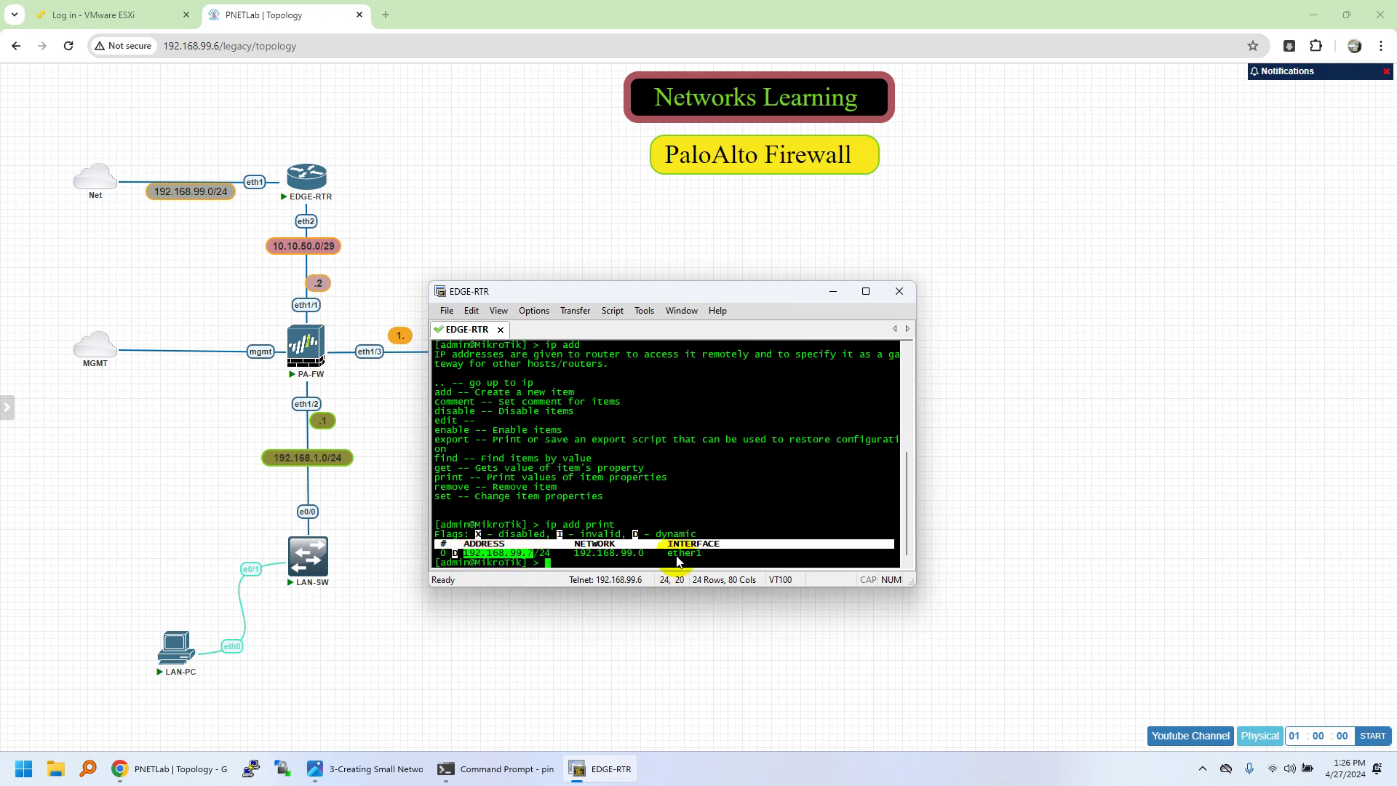
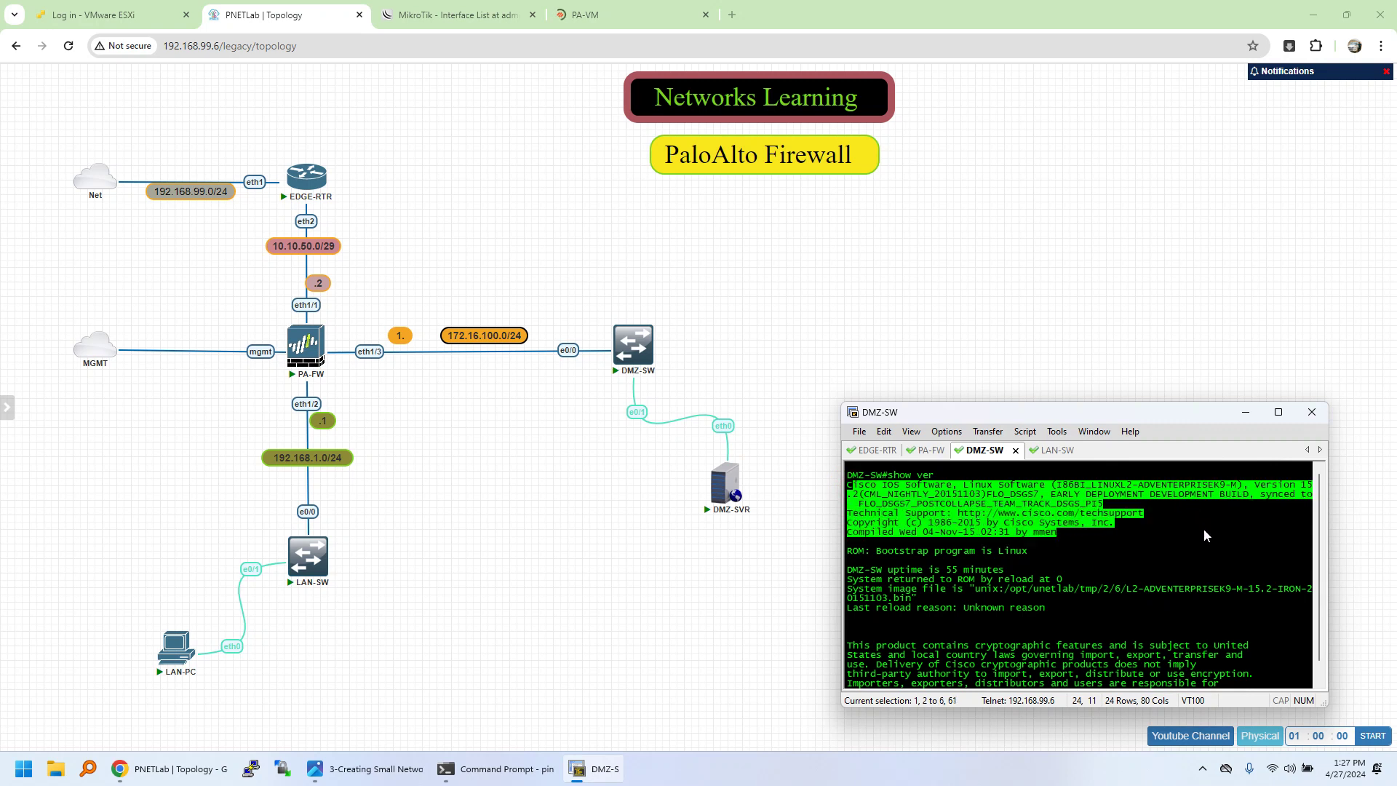
- Switch to the LAN-SW console session and display the switch's software version with show ver
{"action": "left_click", "coordinate": [1051, 449]}
{"action": "key", "text": "Return"}
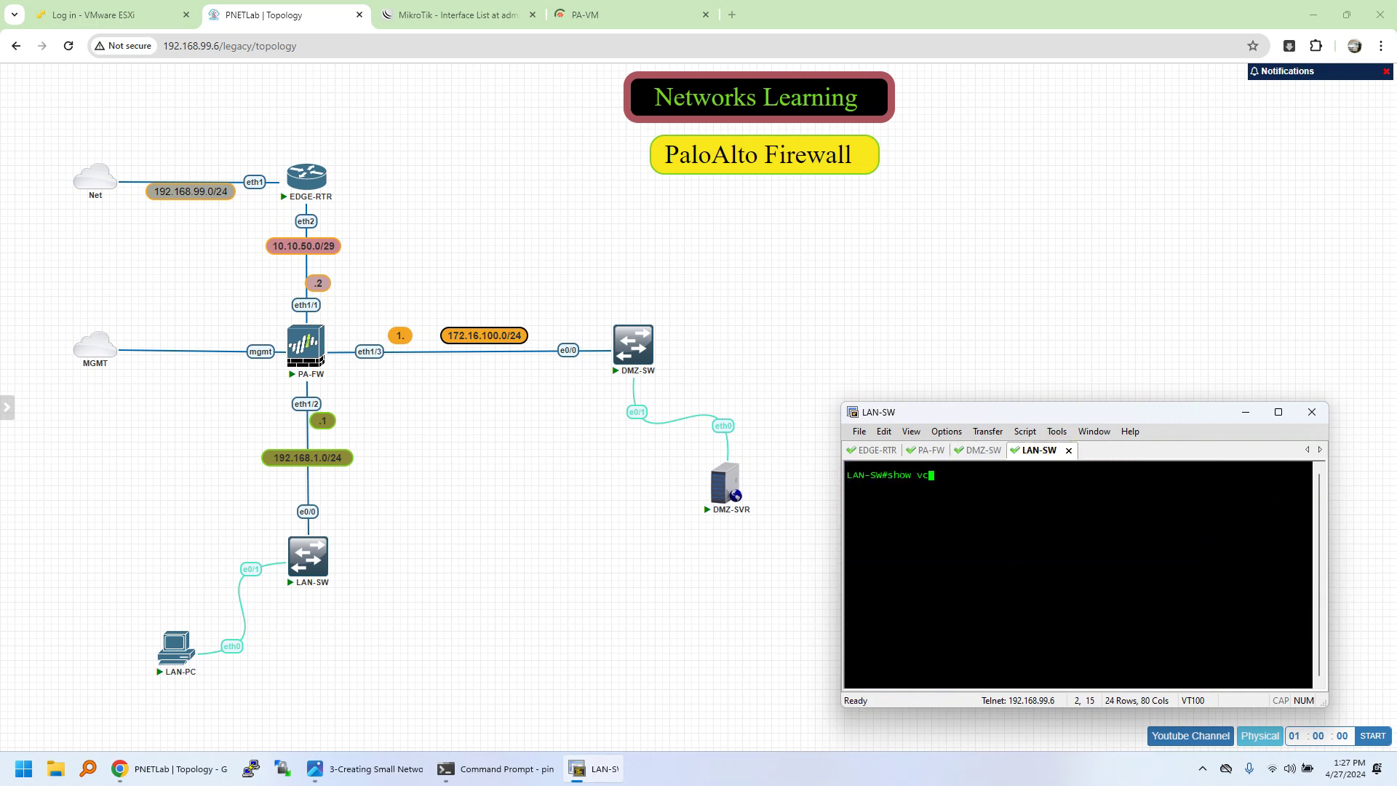
{"action": "type", "text": "show ver"}
{"action": "key", "text": "Return"}
{"action": "scroll", "coordinate": [1081, 487], "scroll_direction": "up", "scroll_amount": 1}
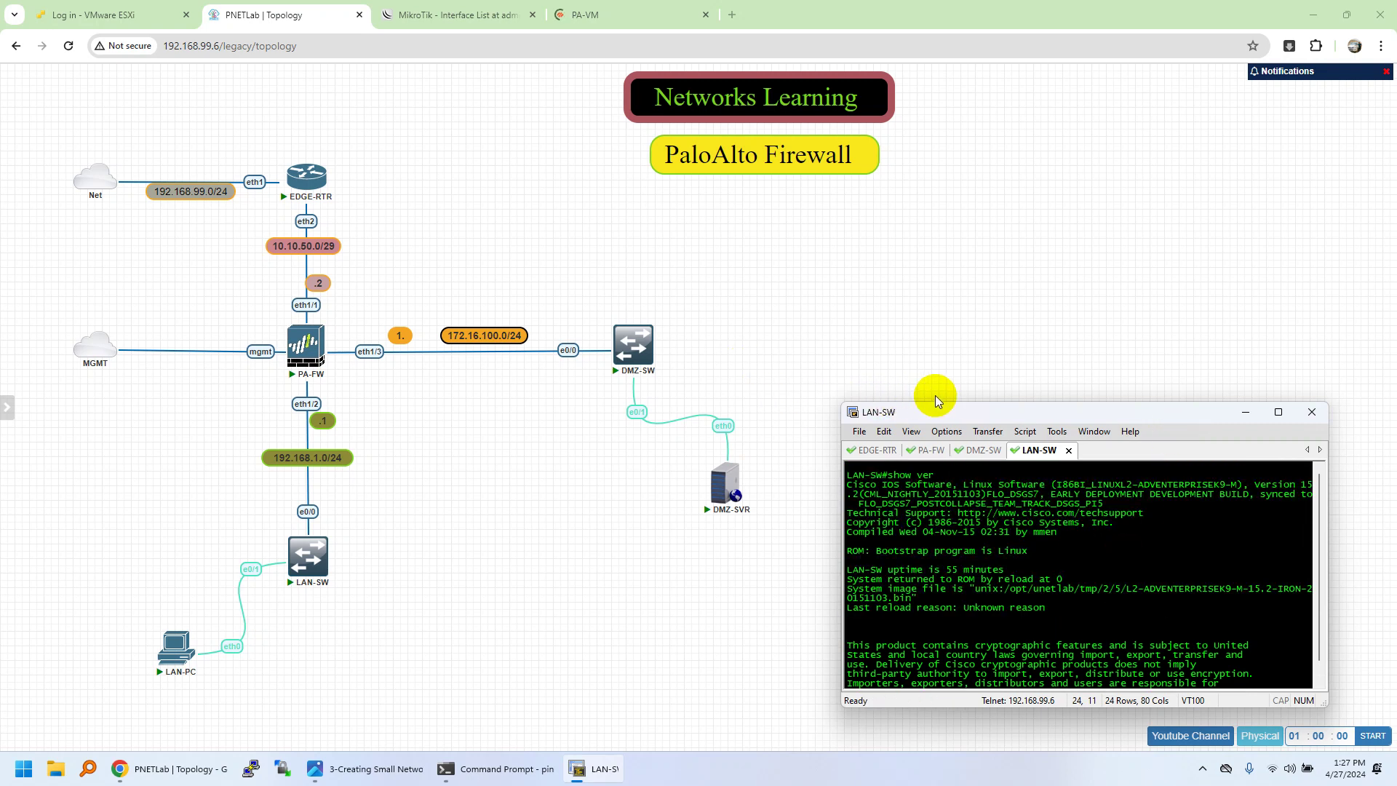
{"action": "left_click_drag", "start_coordinate": [963, 416], "coordinate": [941, 402]}
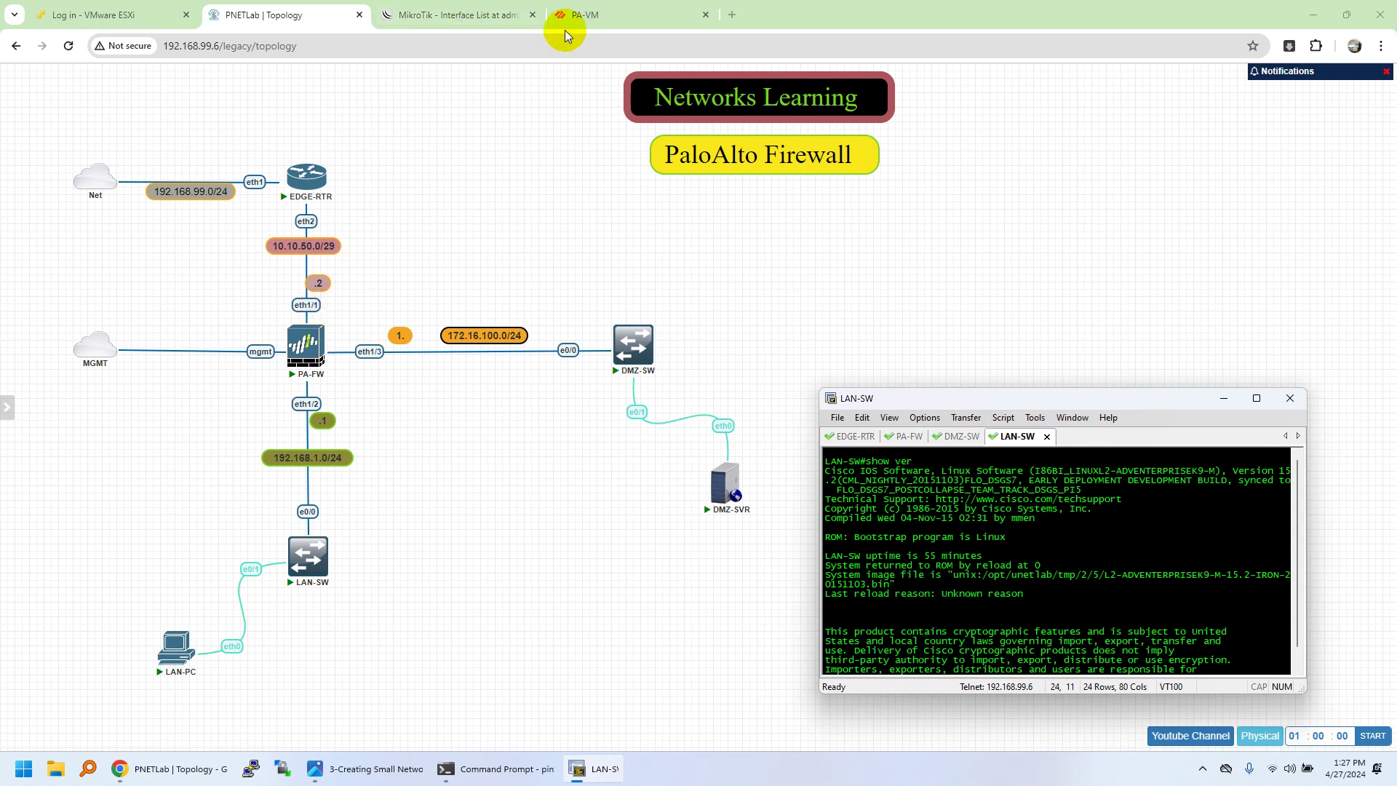
- Switch to the PA-VM firewall web interface and dismiss the PAN-OS welcome message to reach the dashboard
{"action": "left_click", "coordinate": [625, 17]}
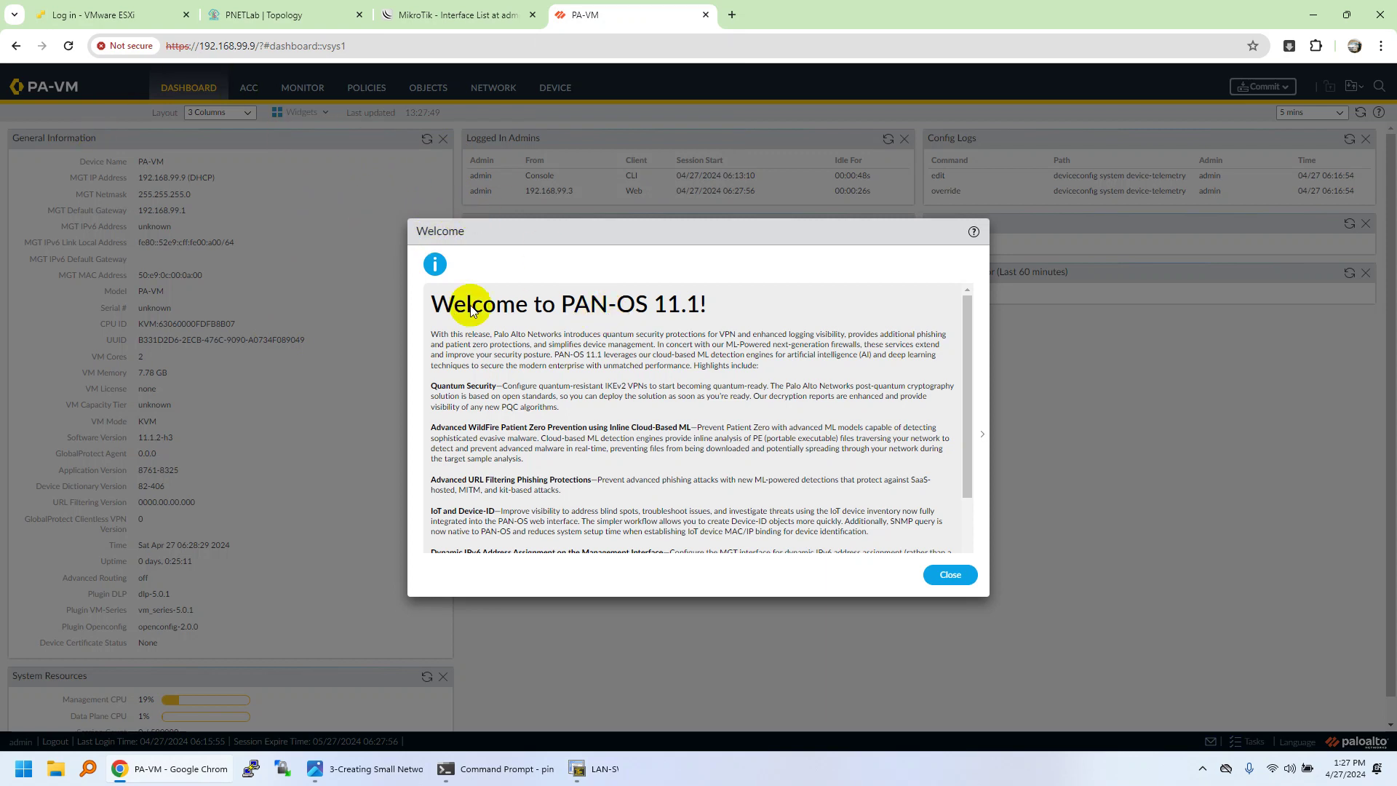
{"action": "left_click", "coordinate": [657, 305]}
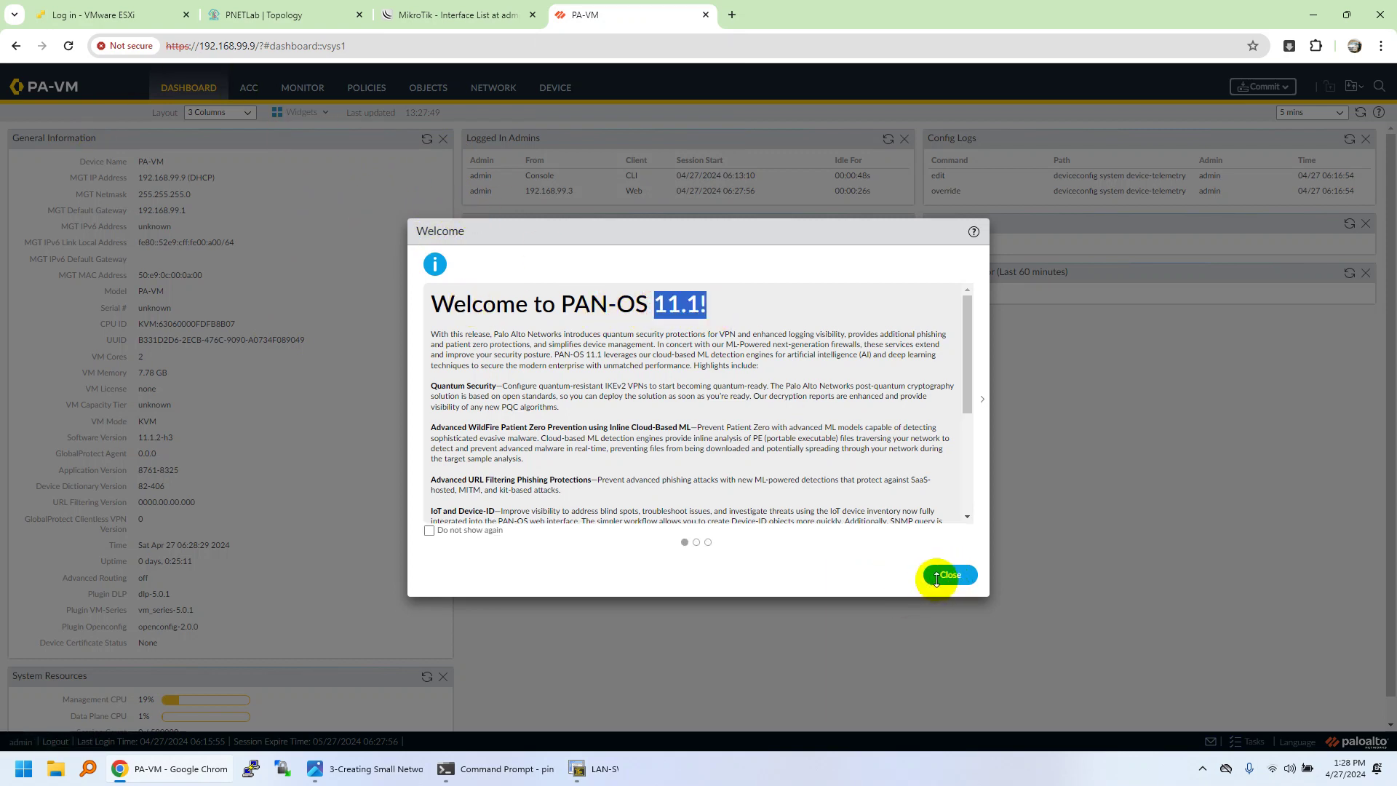
{"action": "left_click", "coordinate": [937, 578]}
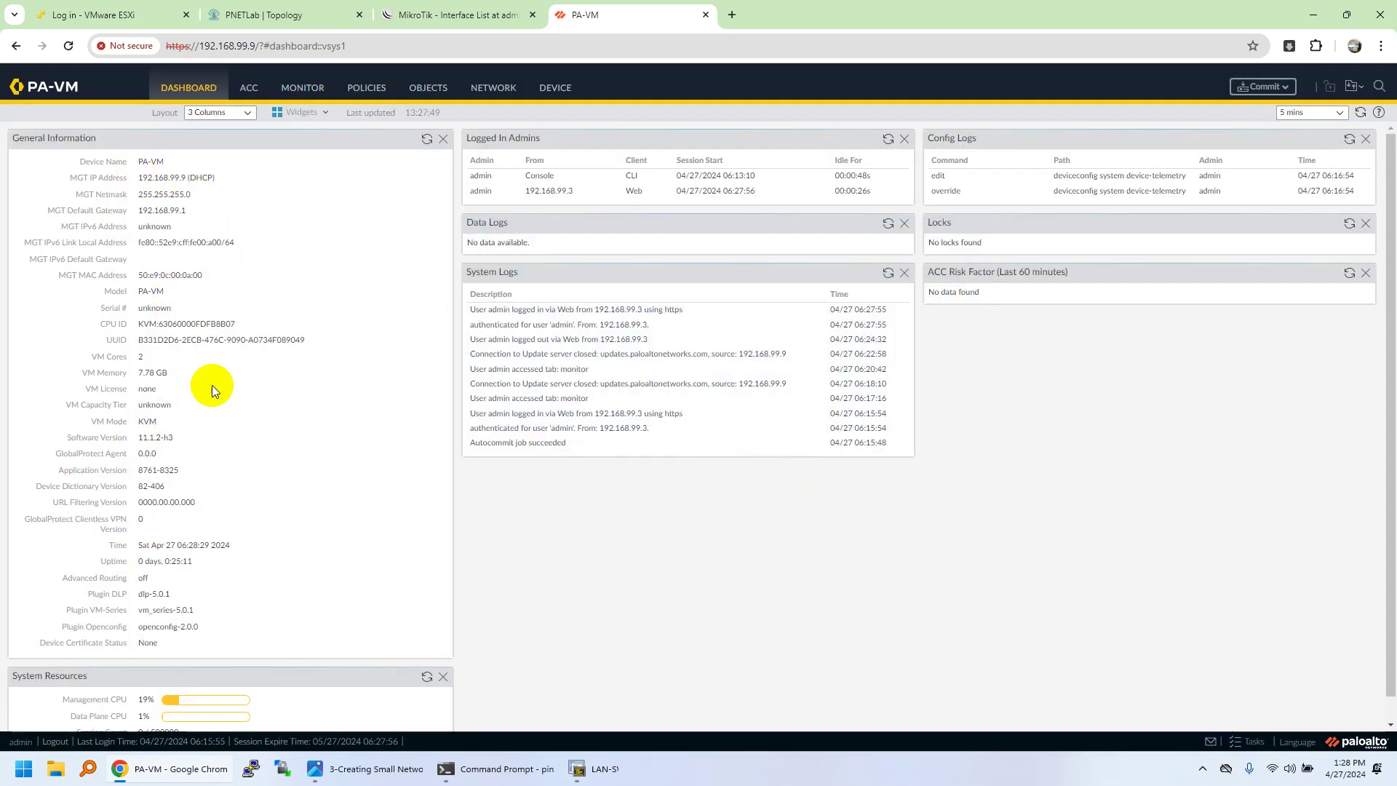
- Review the device setup operations and the Management interface's IPv4 addressing type and enabled services, then close its settings unchanged
{"action": "left_click", "coordinate": [560, 93]}
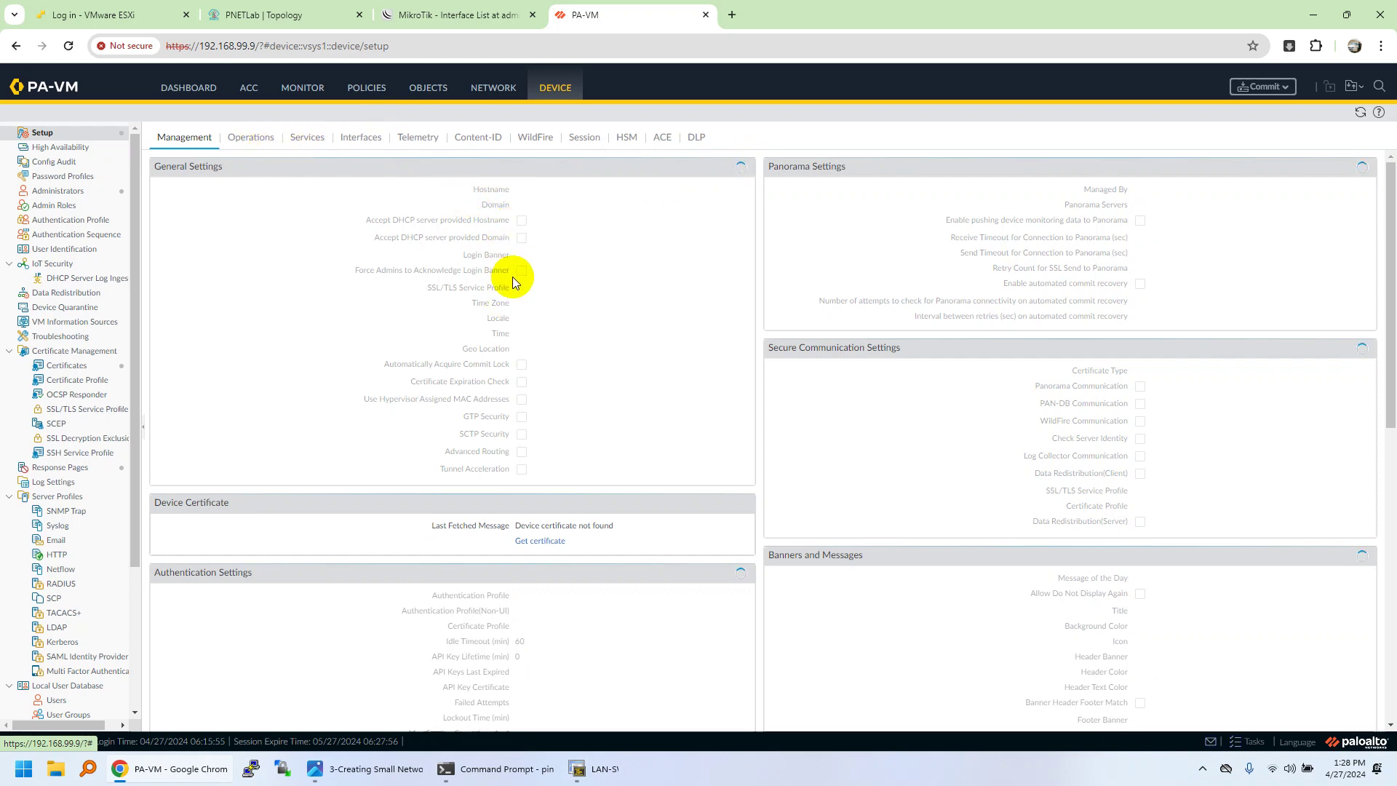
{"action": "left_click", "coordinate": [251, 138]}
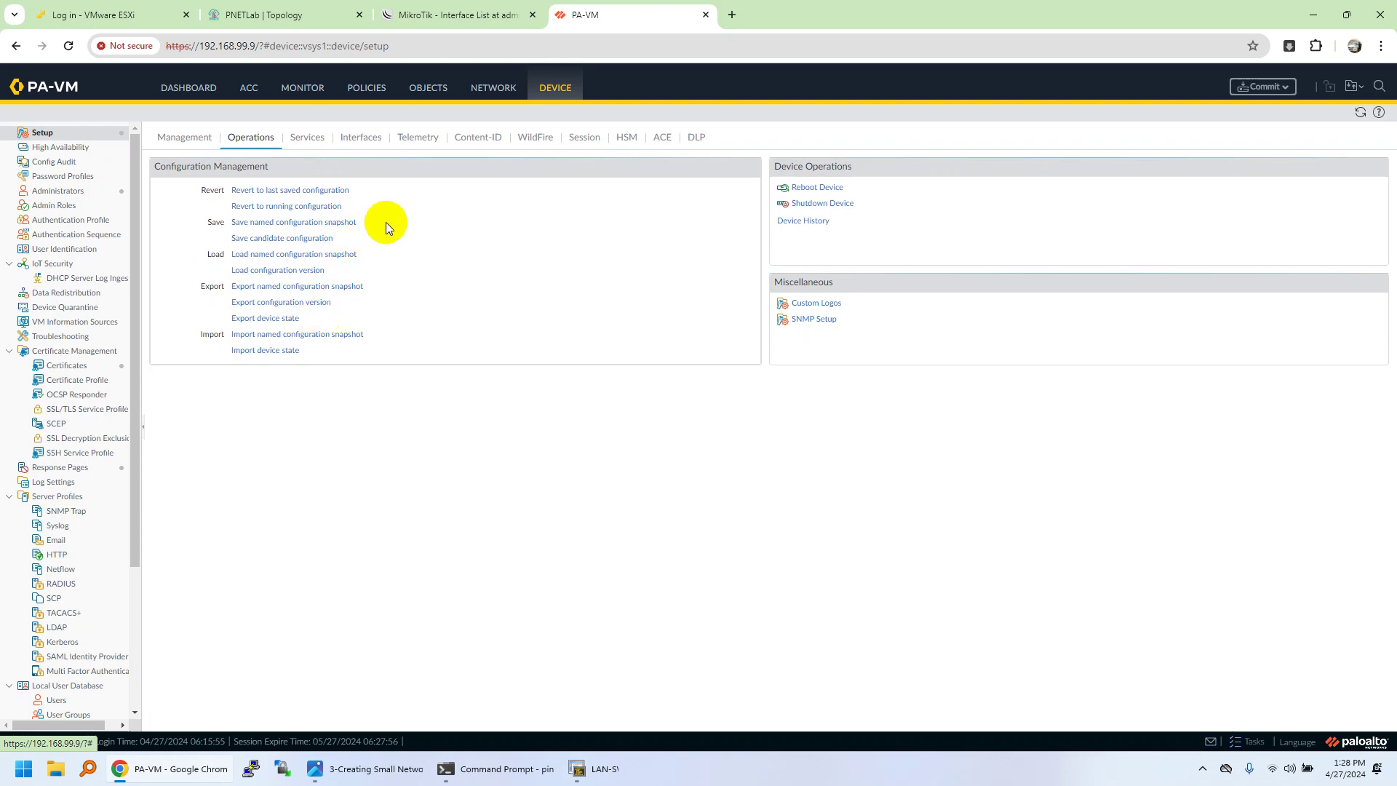
{"action": "left_click", "coordinate": [362, 139]}
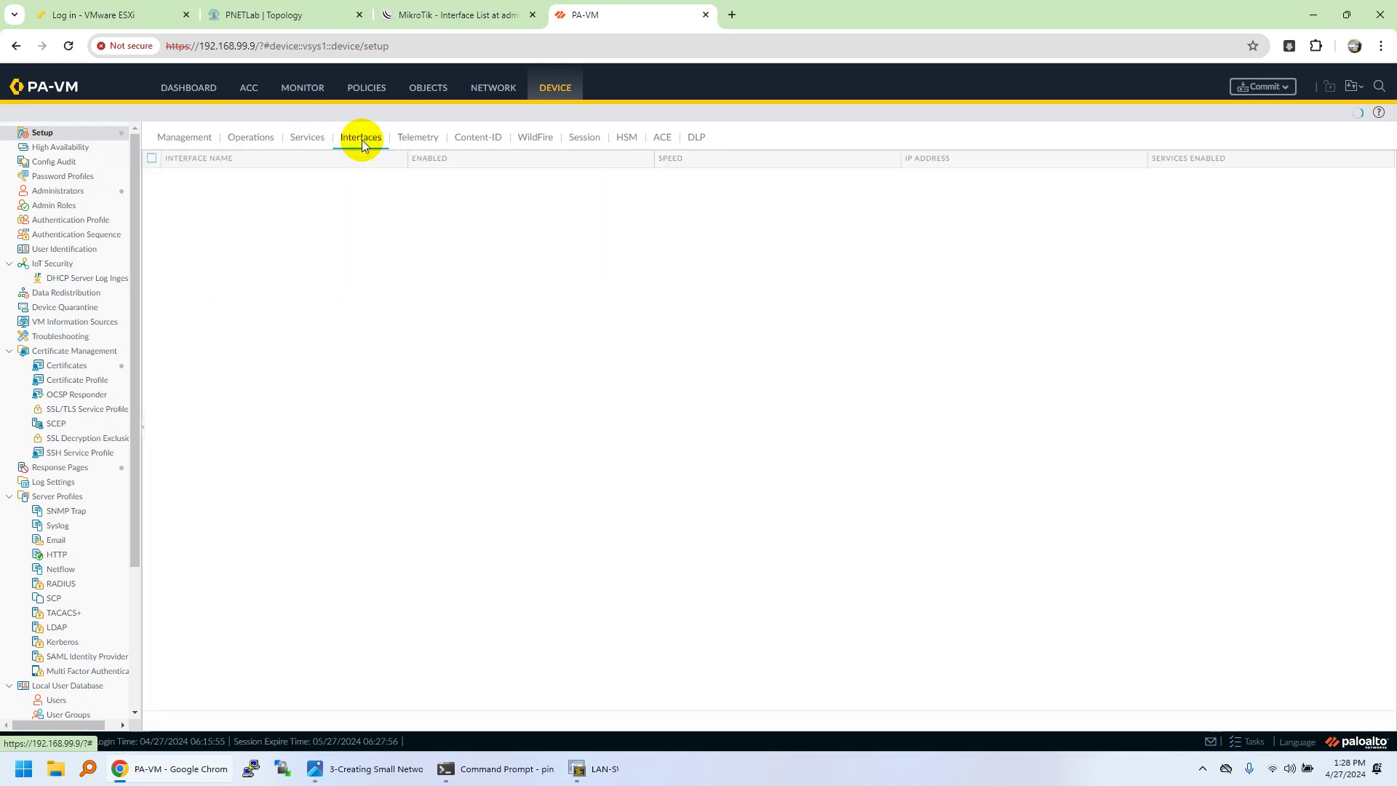
{"action": "left_click", "coordinate": [180, 179]}
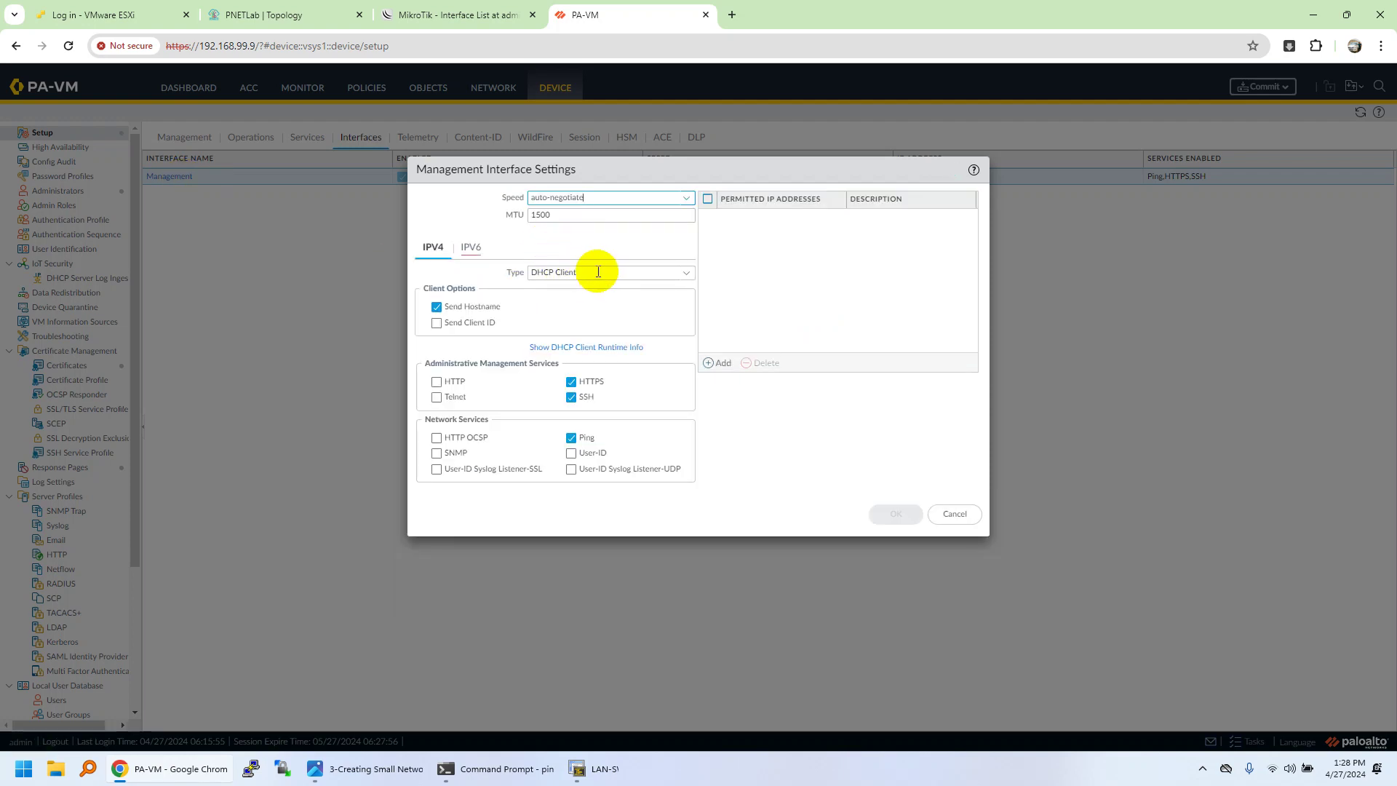
{"action": "left_click", "coordinate": [578, 271]}
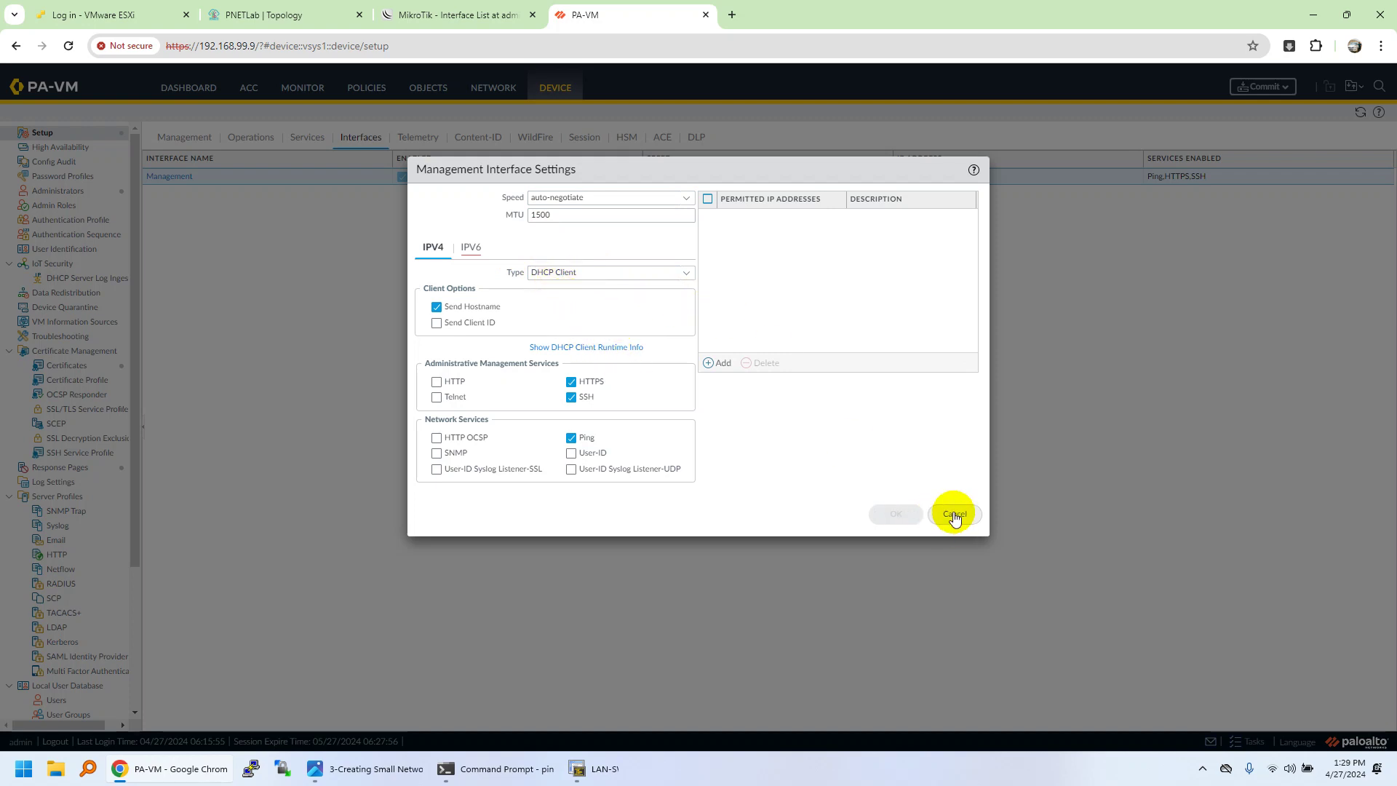
{"action": "left_click", "coordinate": [953, 514]}
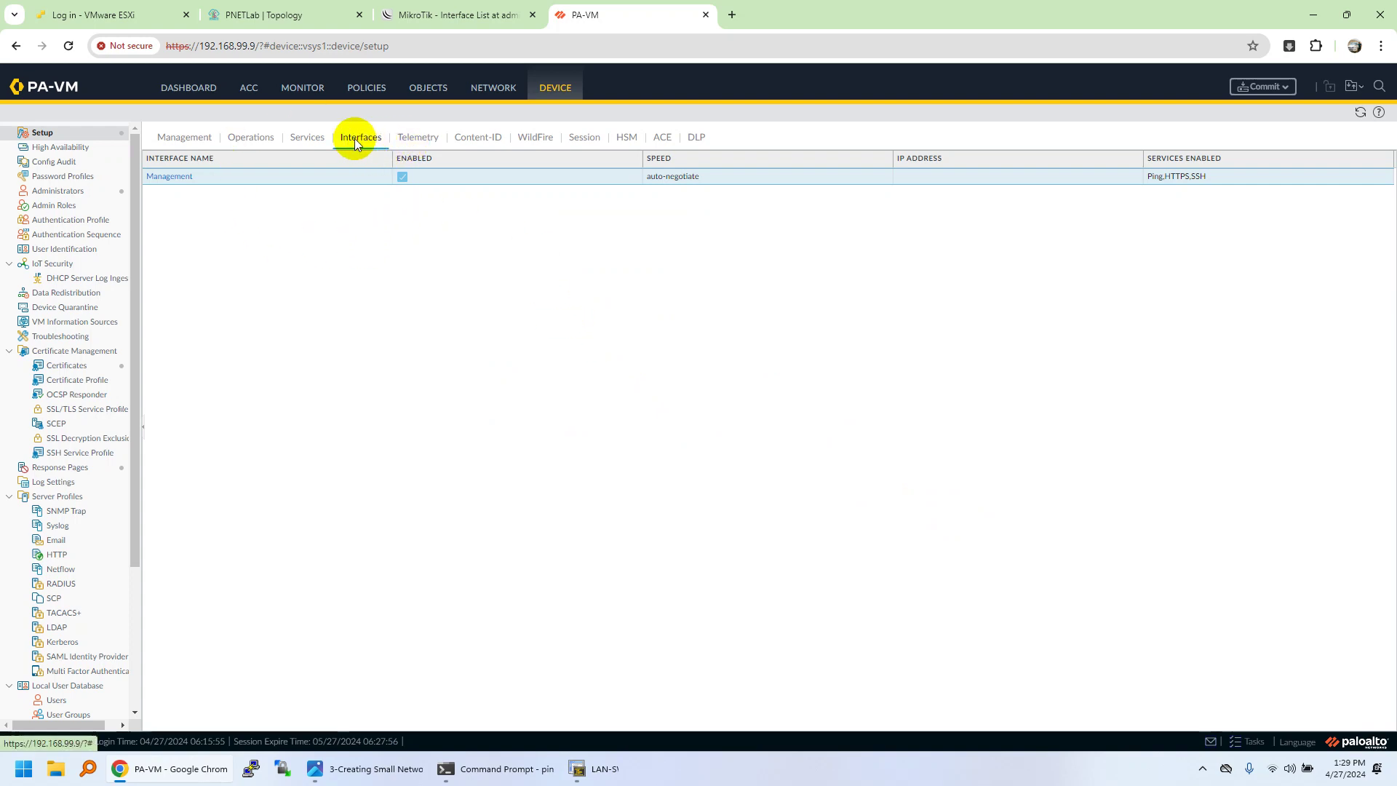
- Open the firewall's service route configuration, choose Customize, and look through the IPv4 service list
{"action": "left_click", "coordinate": [306, 138]}
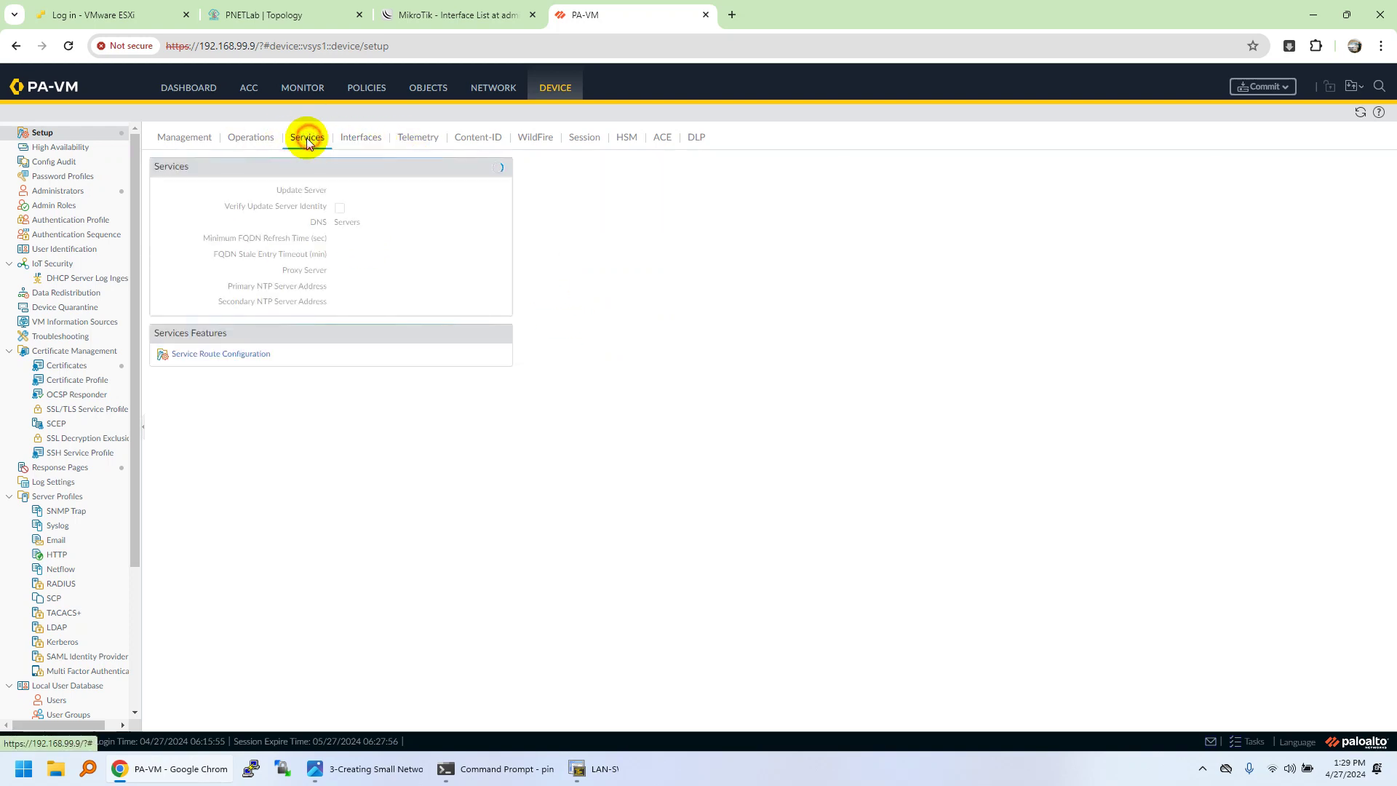
{"action": "left_click", "coordinate": [226, 356]}
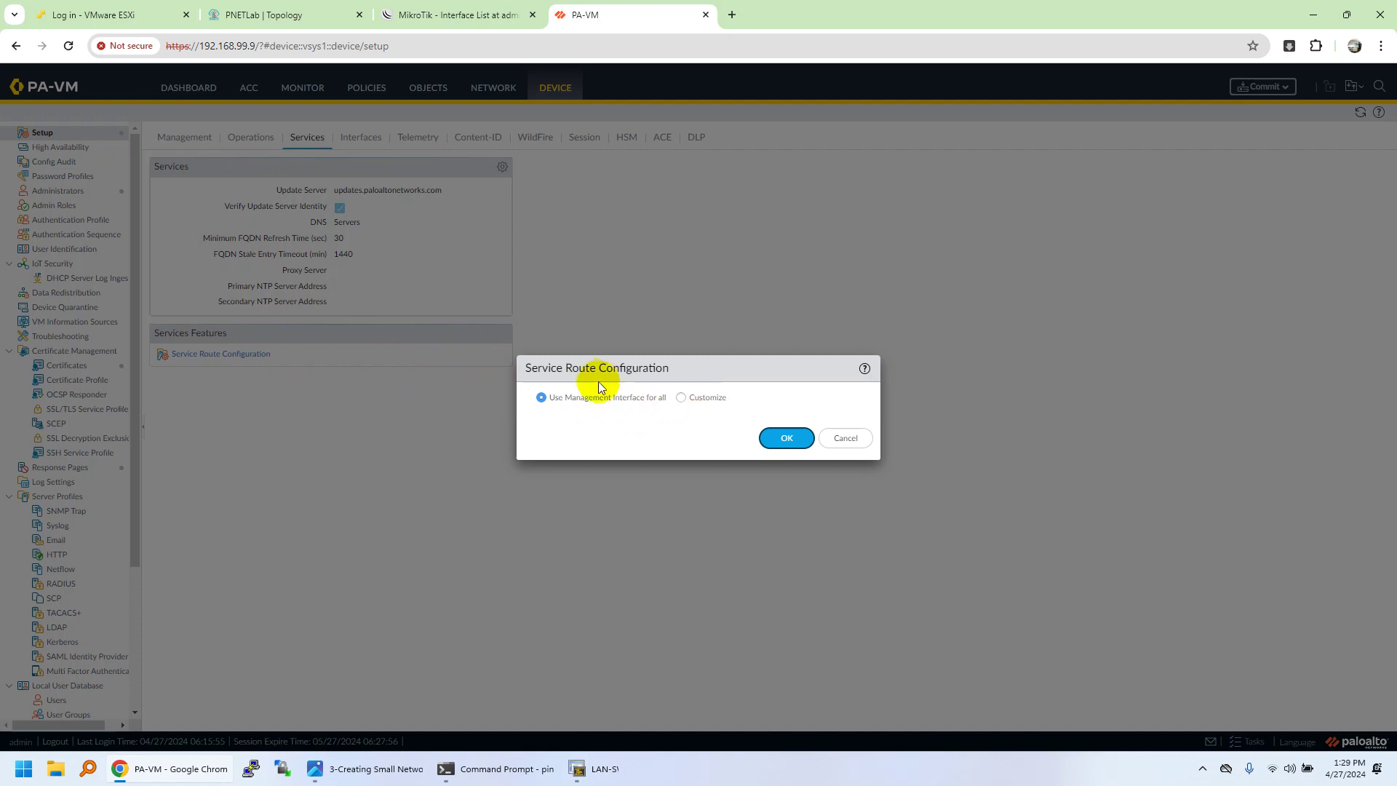
{"action": "left_click", "coordinate": [681, 398]}
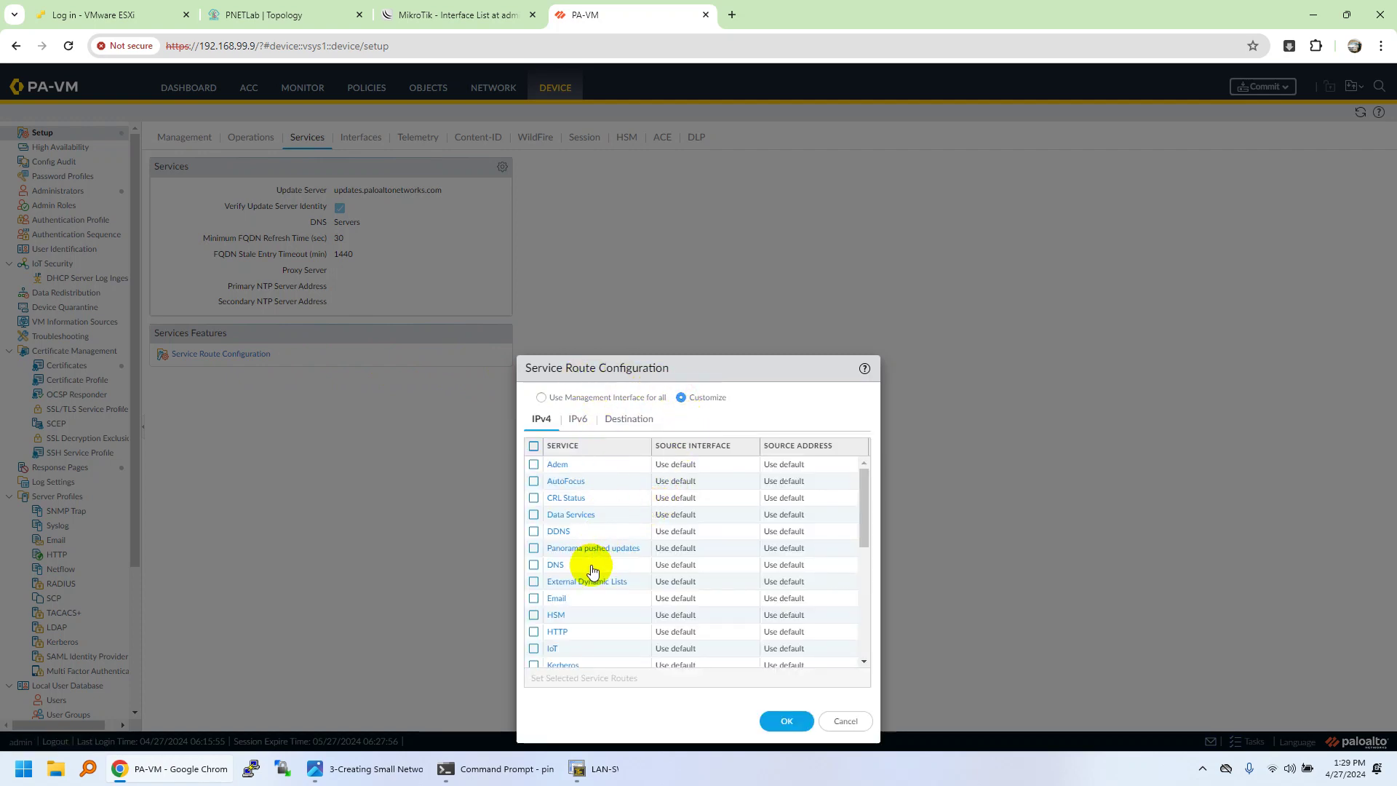
{"action": "scroll", "coordinate": [609, 550], "scroll_direction": "down", "scroll_amount": 3}
{"action": "scroll", "coordinate": [604, 561], "scroll_direction": "down", "scroll_amount": 3}
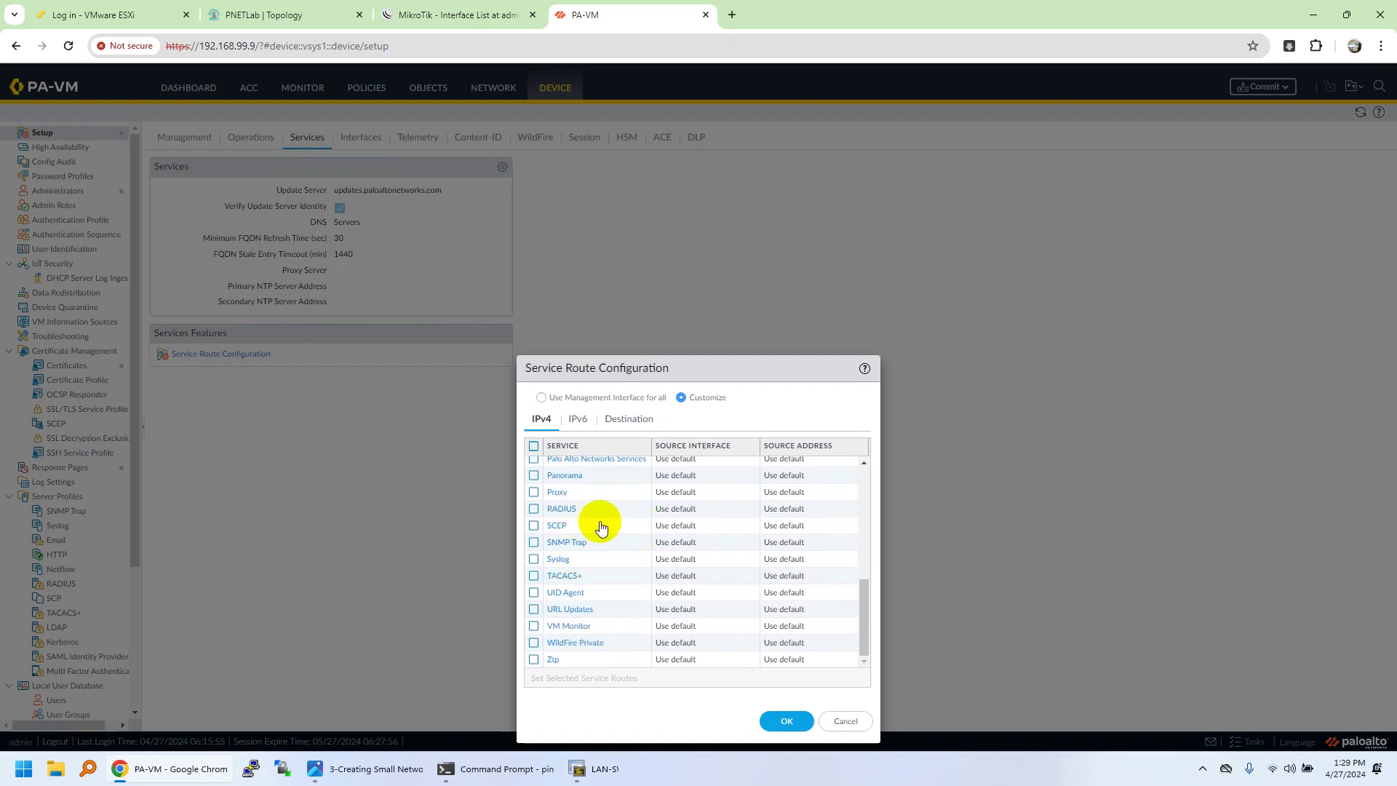
{"action": "scroll", "coordinate": [608, 520], "scroll_direction": "up", "scroll_amount": 2}
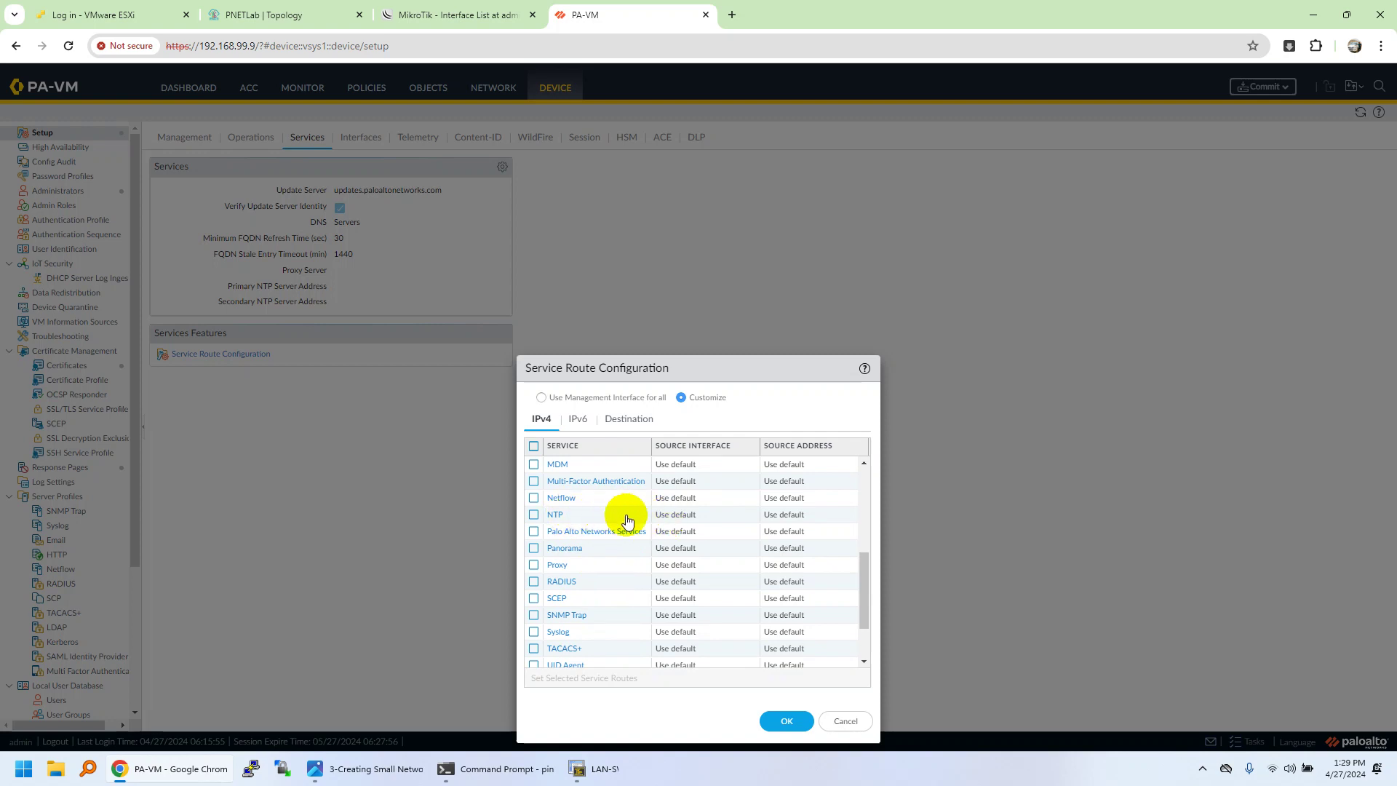
- View the source interface options for the NTP service route, then cancel out of the service route configuration
{"action": "left_click", "coordinate": [671, 520]}
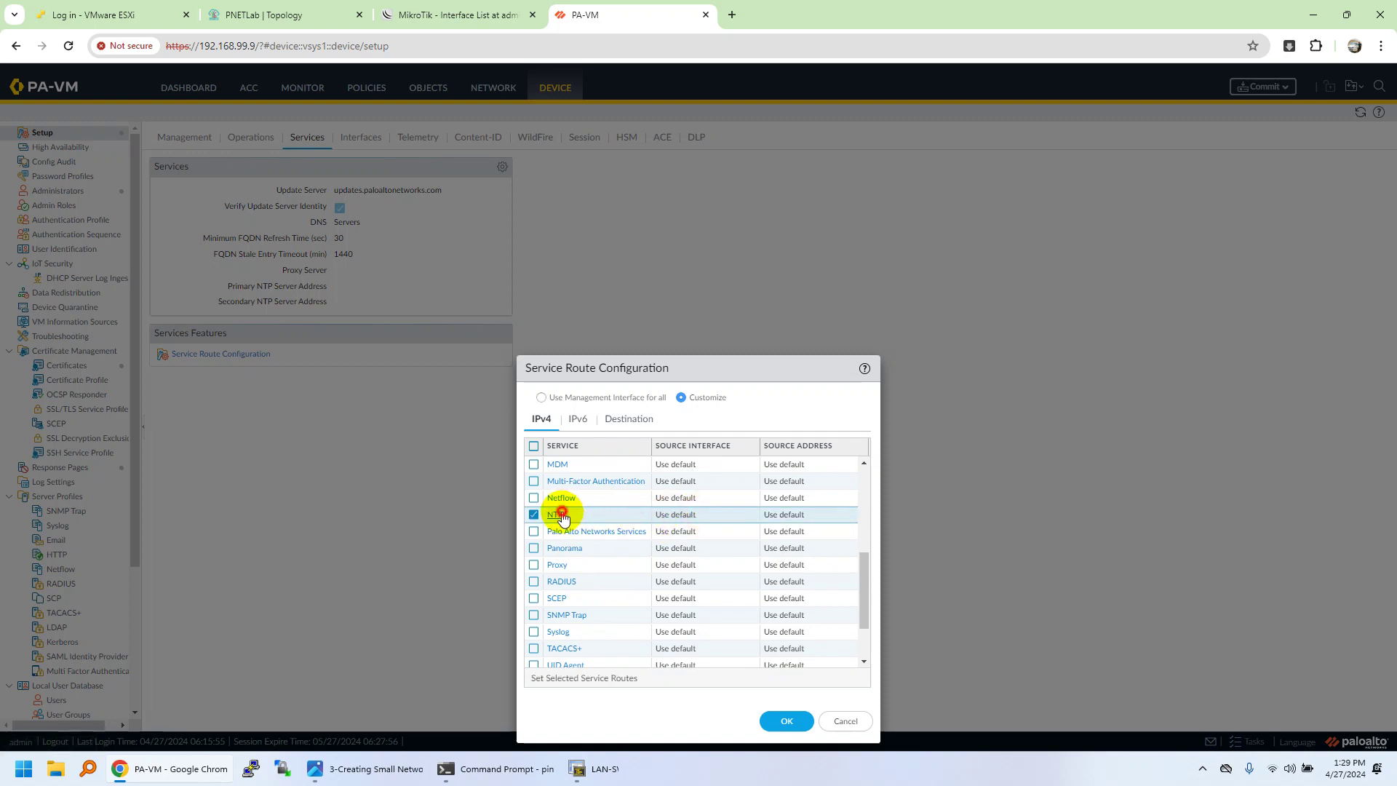
{"action": "left_click", "coordinate": [555, 515]}
{"action": "left_click", "coordinate": [739, 397]}
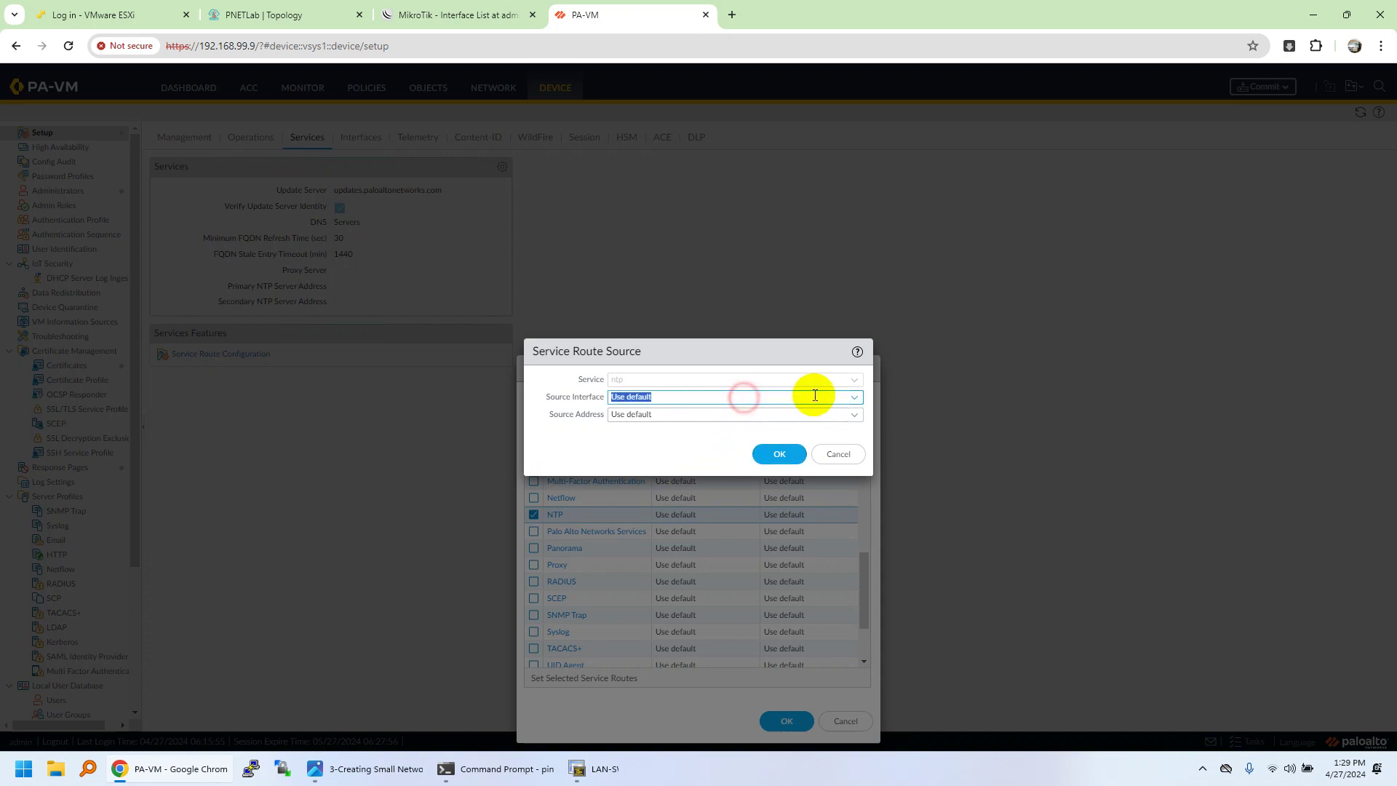
{"action": "left_click", "coordinate": [854, 399]}
{"action": "left_click", "coordinate": [566, 438]}
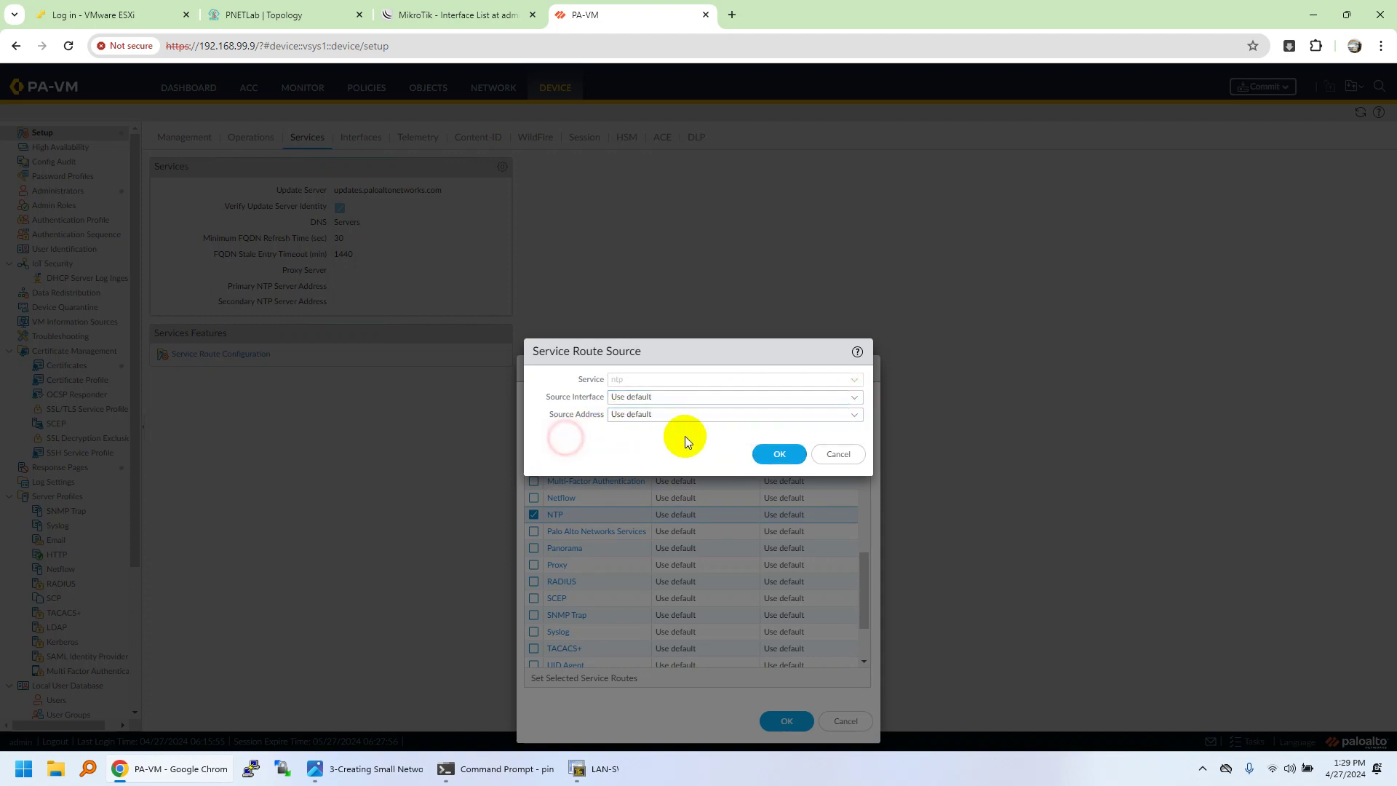
{"action": "left_click", "coordinate": [838, 454]}
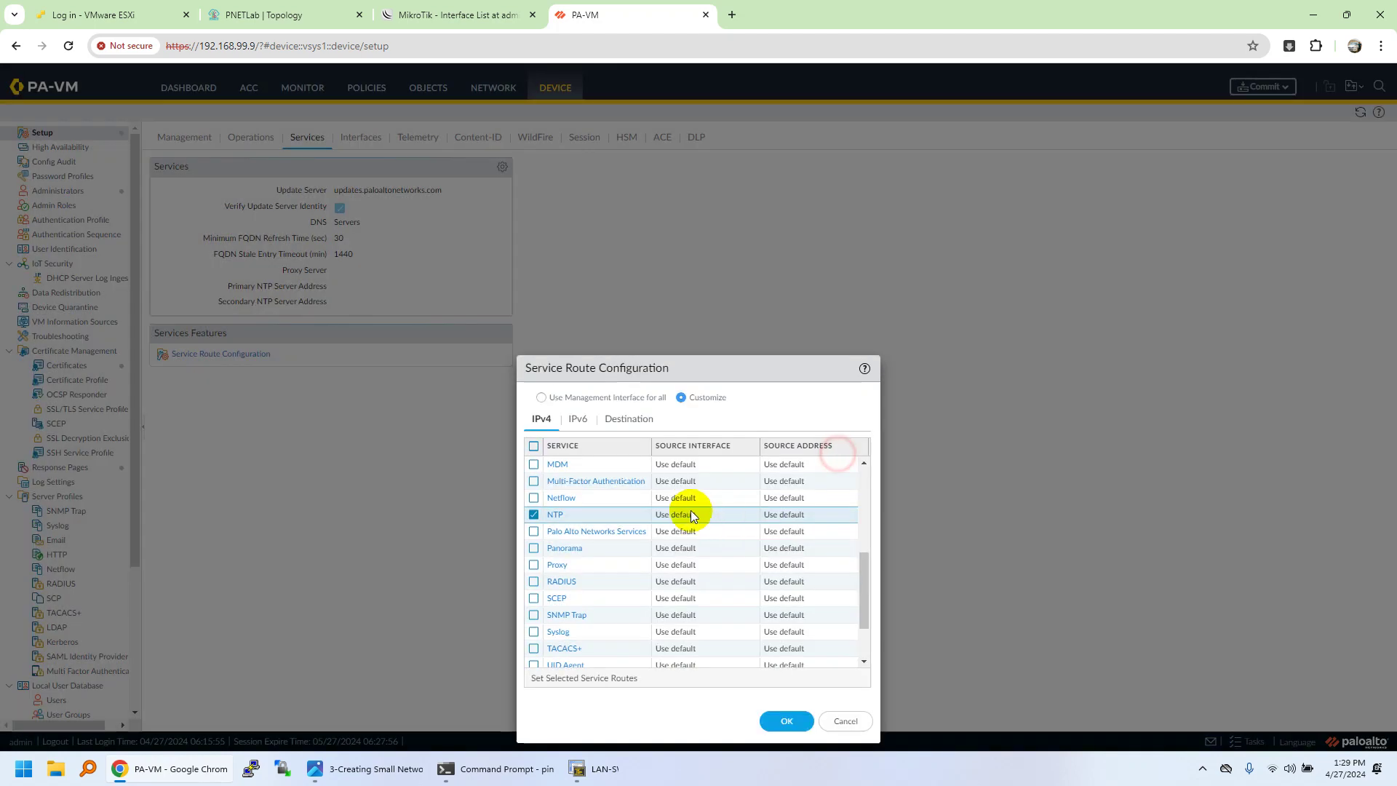
{"action": "left_click", "coordinate": [847, 721]}
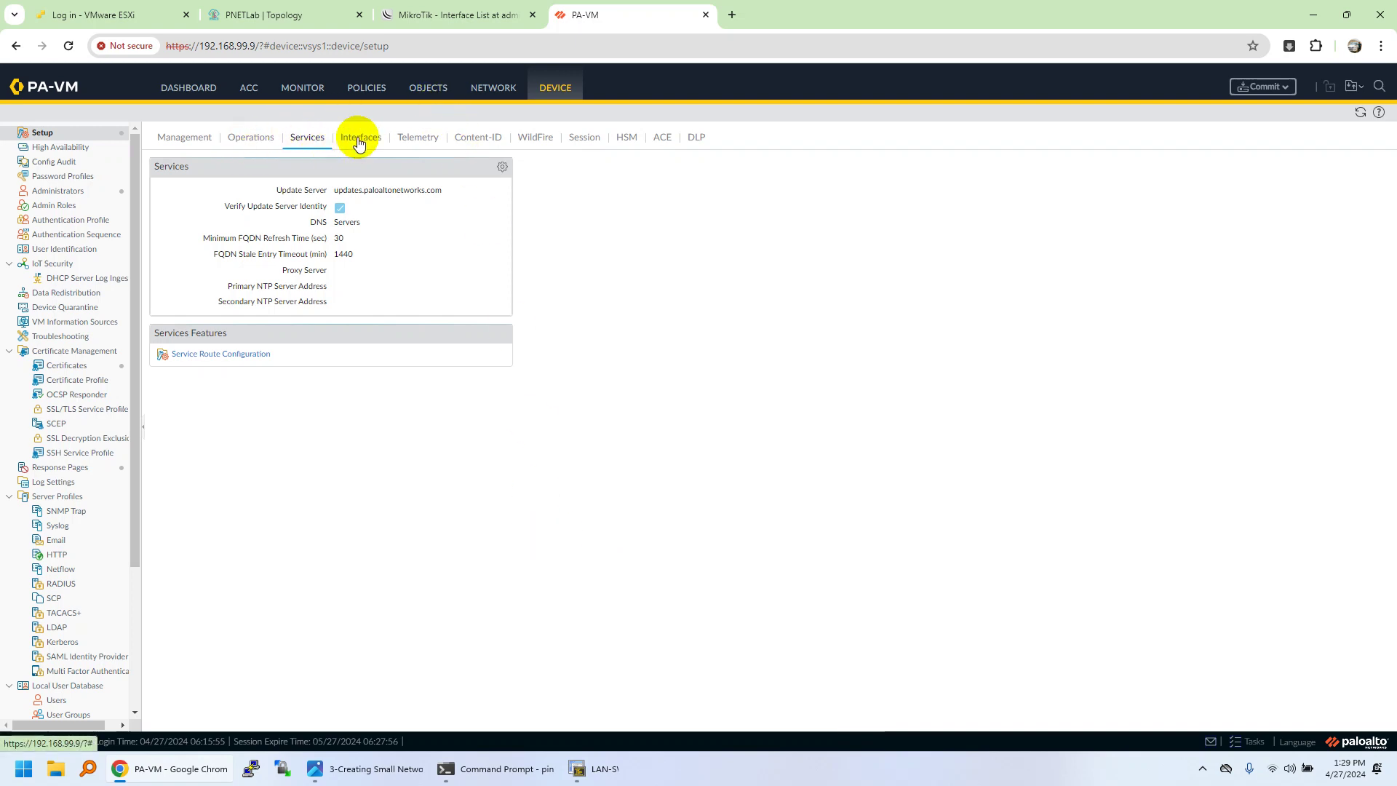
- Open the firewall's network settings, check PA-FW's links in the PNETLab topology, and return to the PA-VM web interface
{"action": "left_click", "coordinate": [501, 89]}
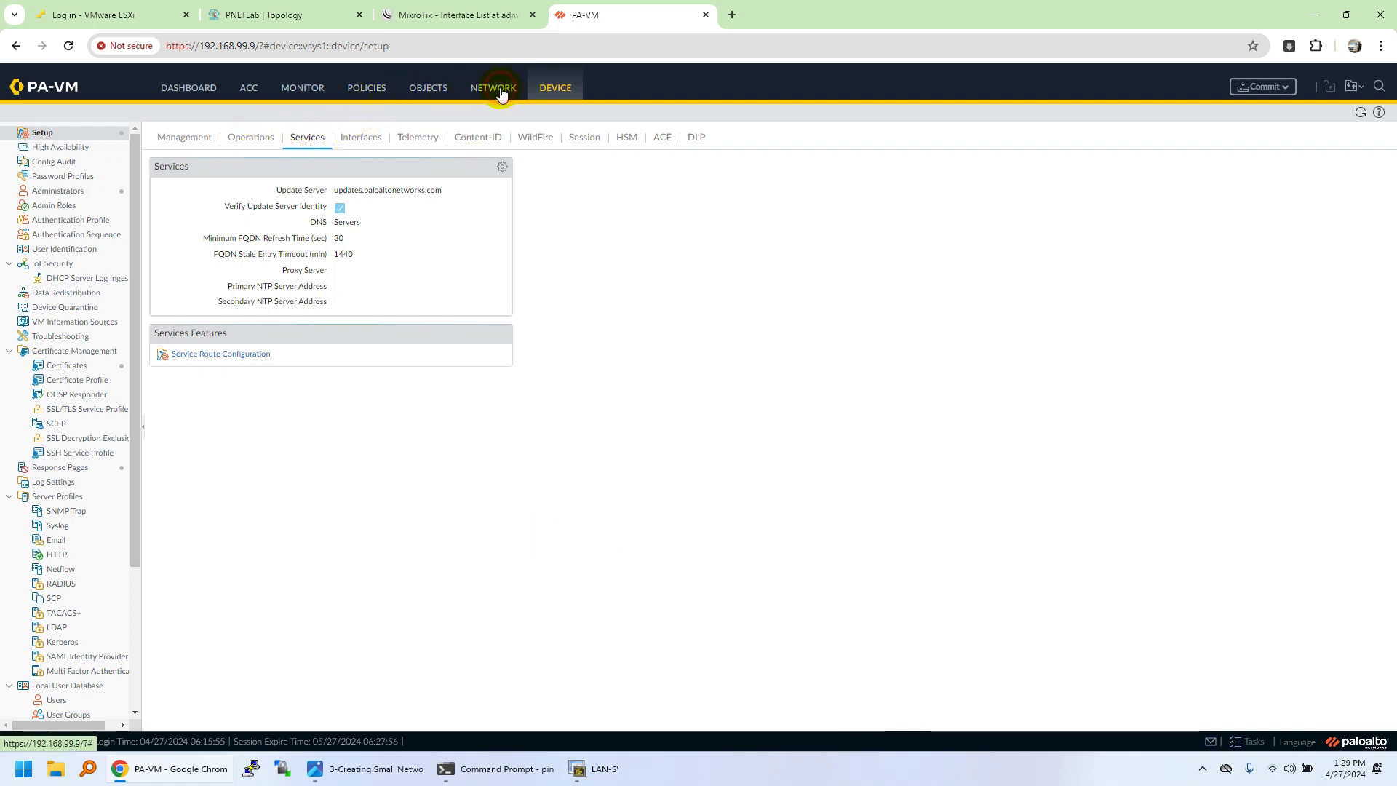
{"action": "left_click", "coordinate": [294, 16]}
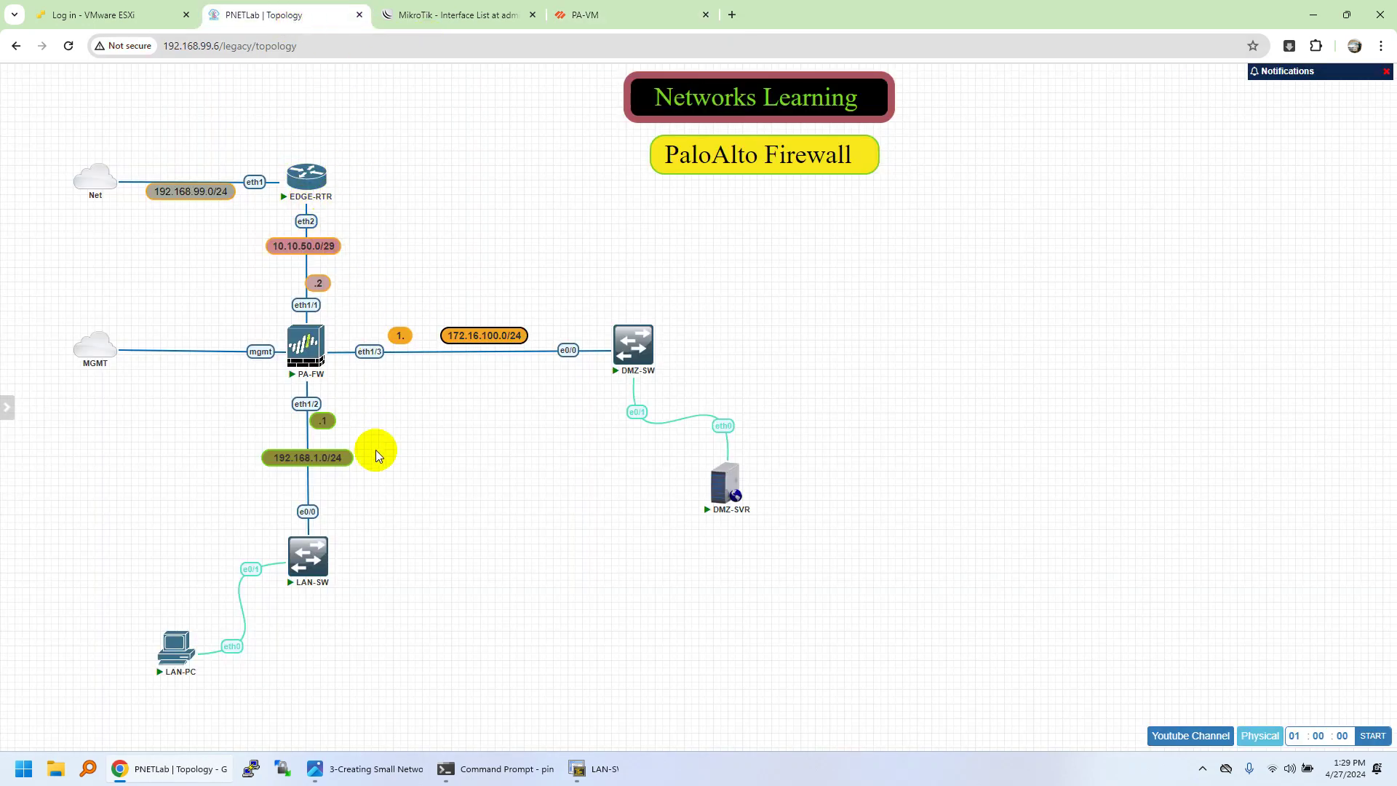
{"action": "mouse_move", "coordinate": [310, 320]}
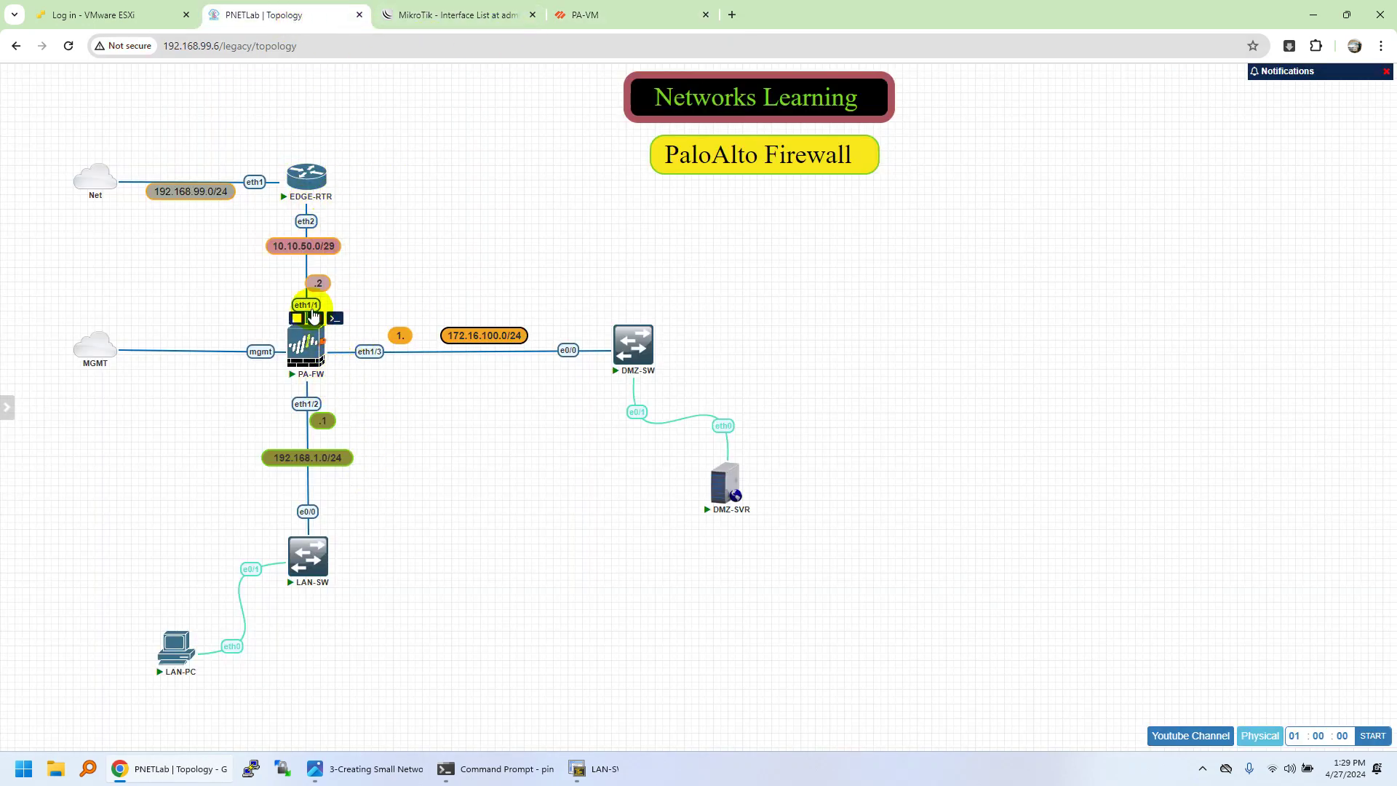
{"action": "left_click", "coordinate": [582, 14]}
- Open the ethernet1/1 settings, view the available interface types, and close them without changes
{"action": "left_click", "coordinate": [200, 228]}
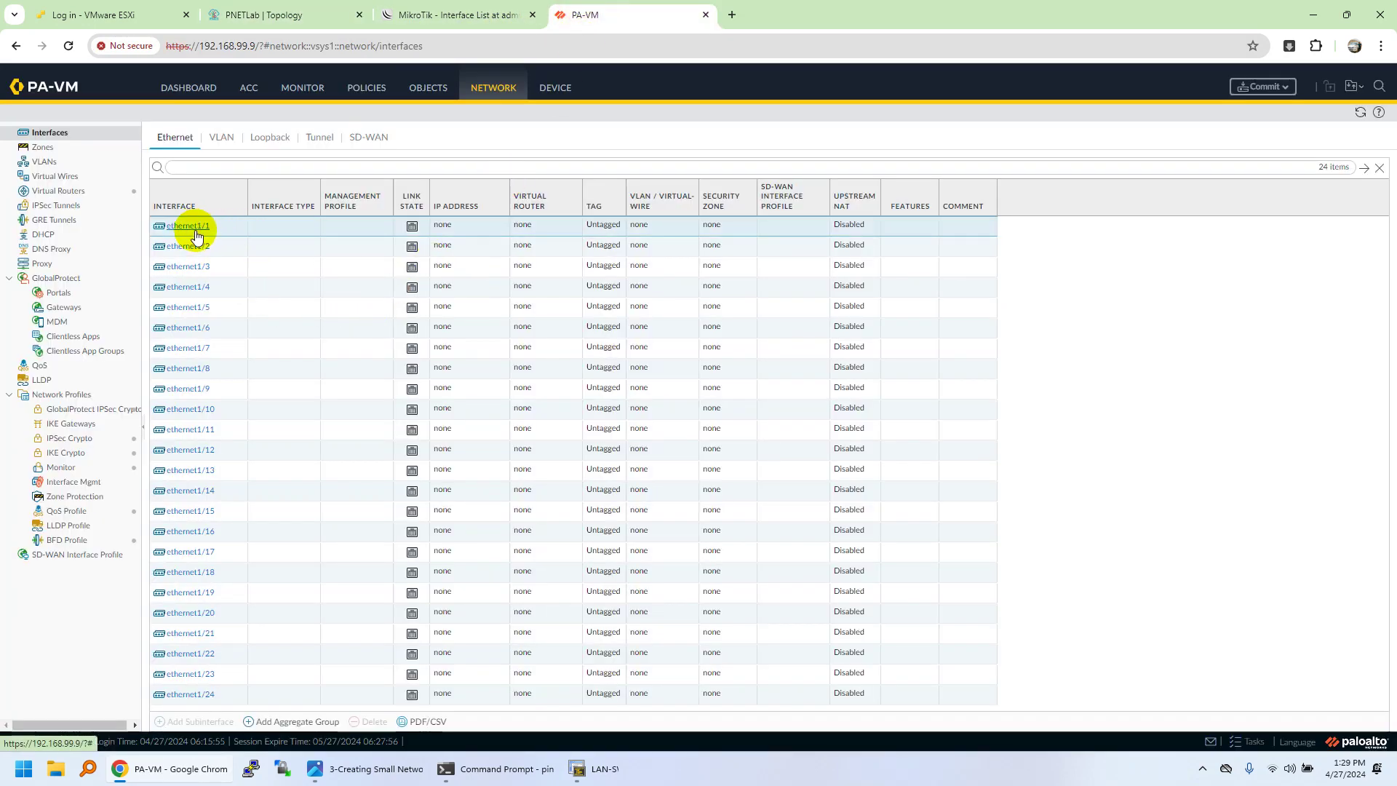
{"action": "left_click", "coordinate": [195, 229]}
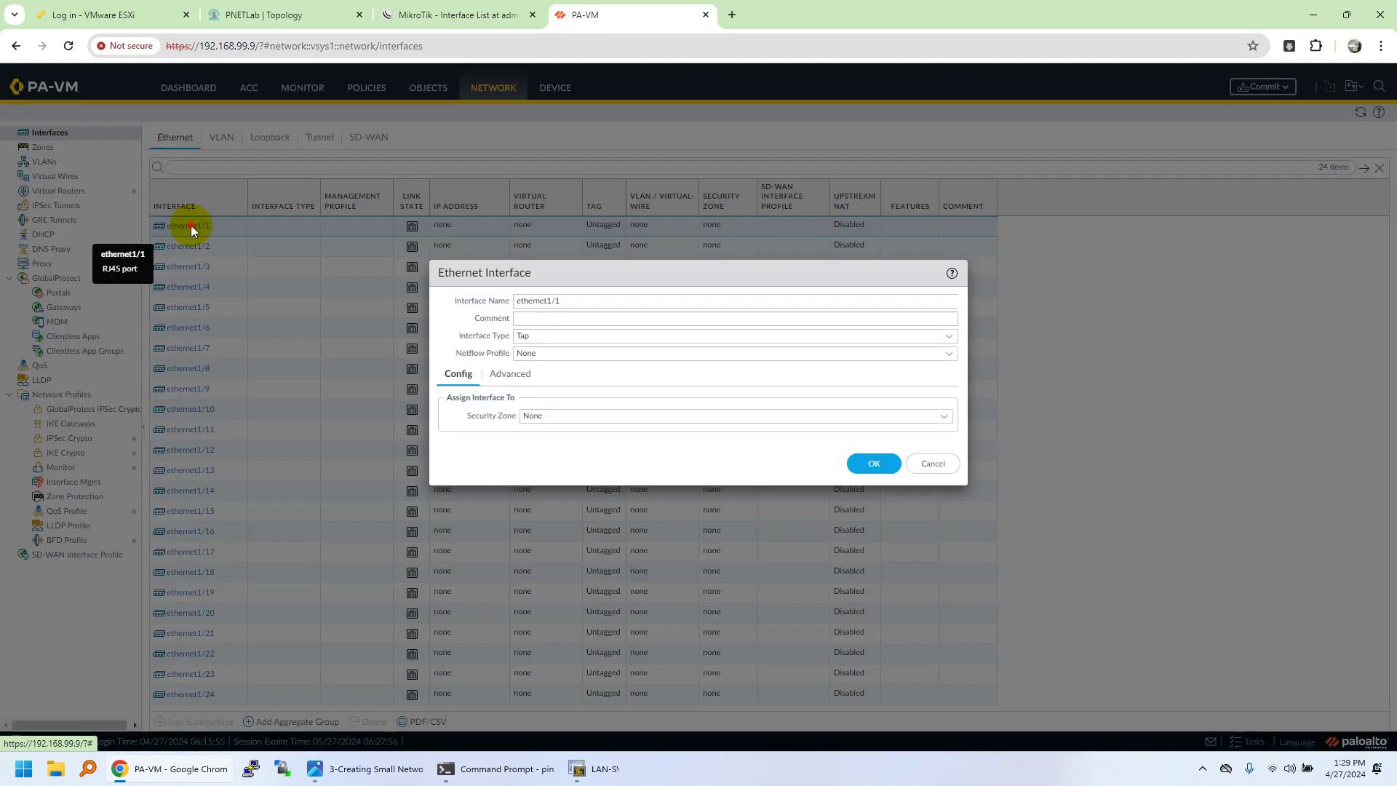
{"action": "left_click", "coordinate": [950, 336]}
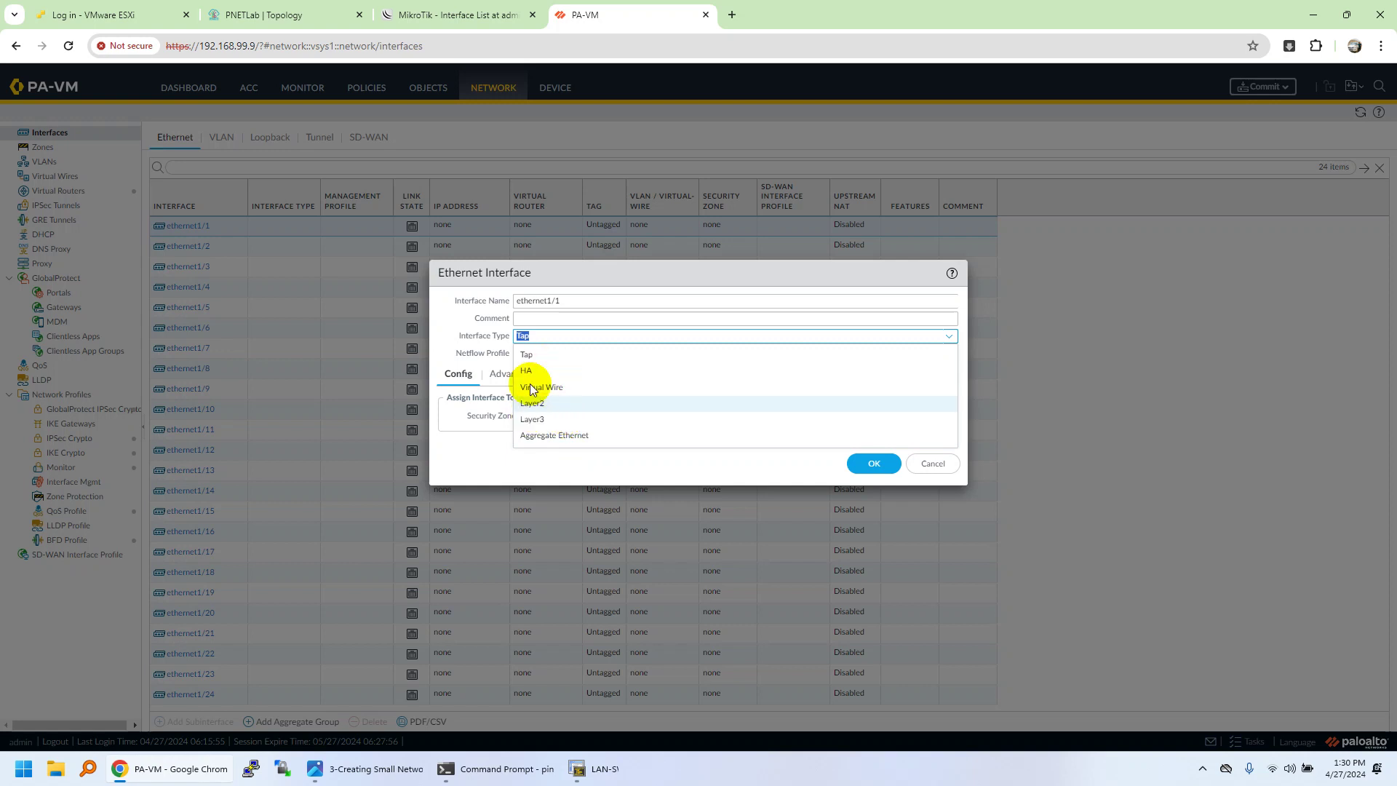
{"action": "left_click", "coordinate": [489, 446]}
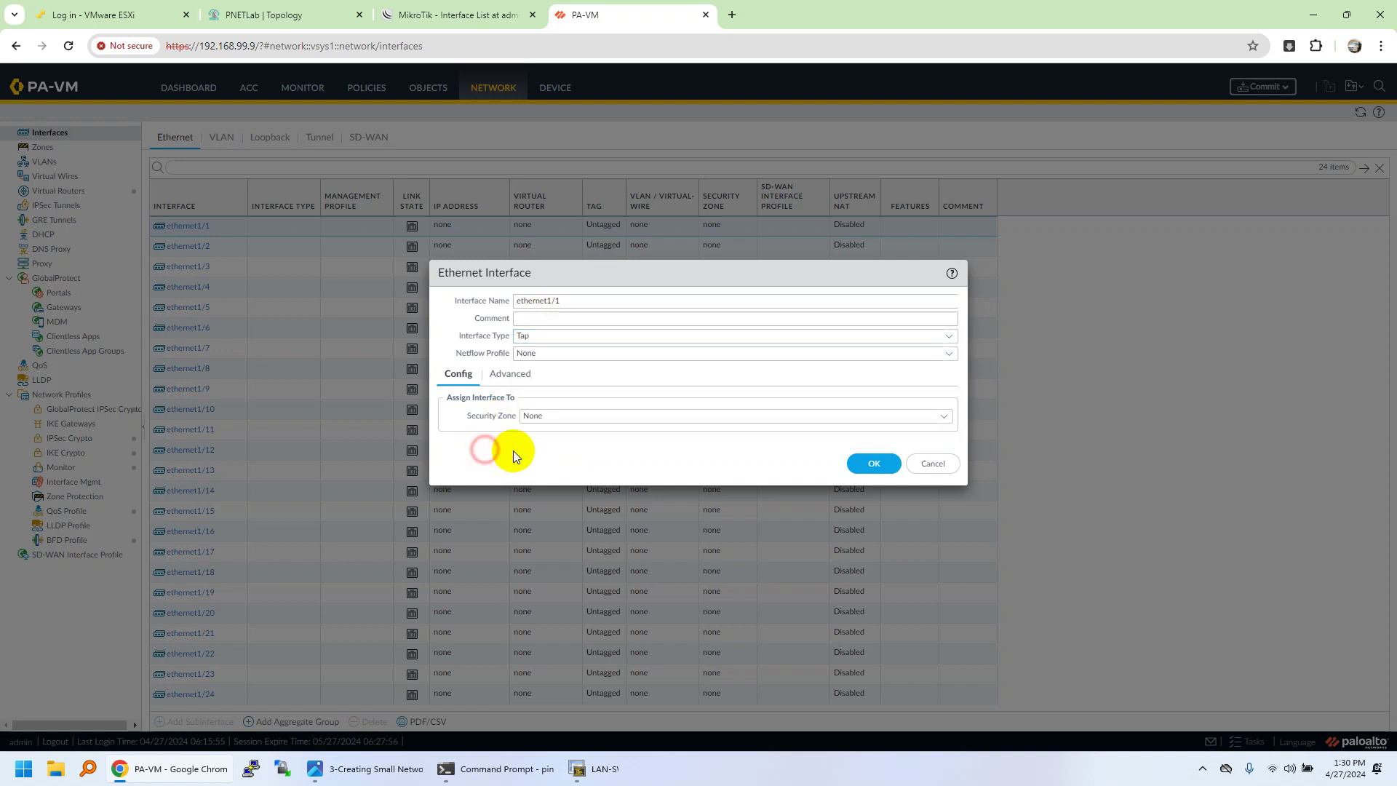
{"action": "left_click", "coordinate": [933, 464]}
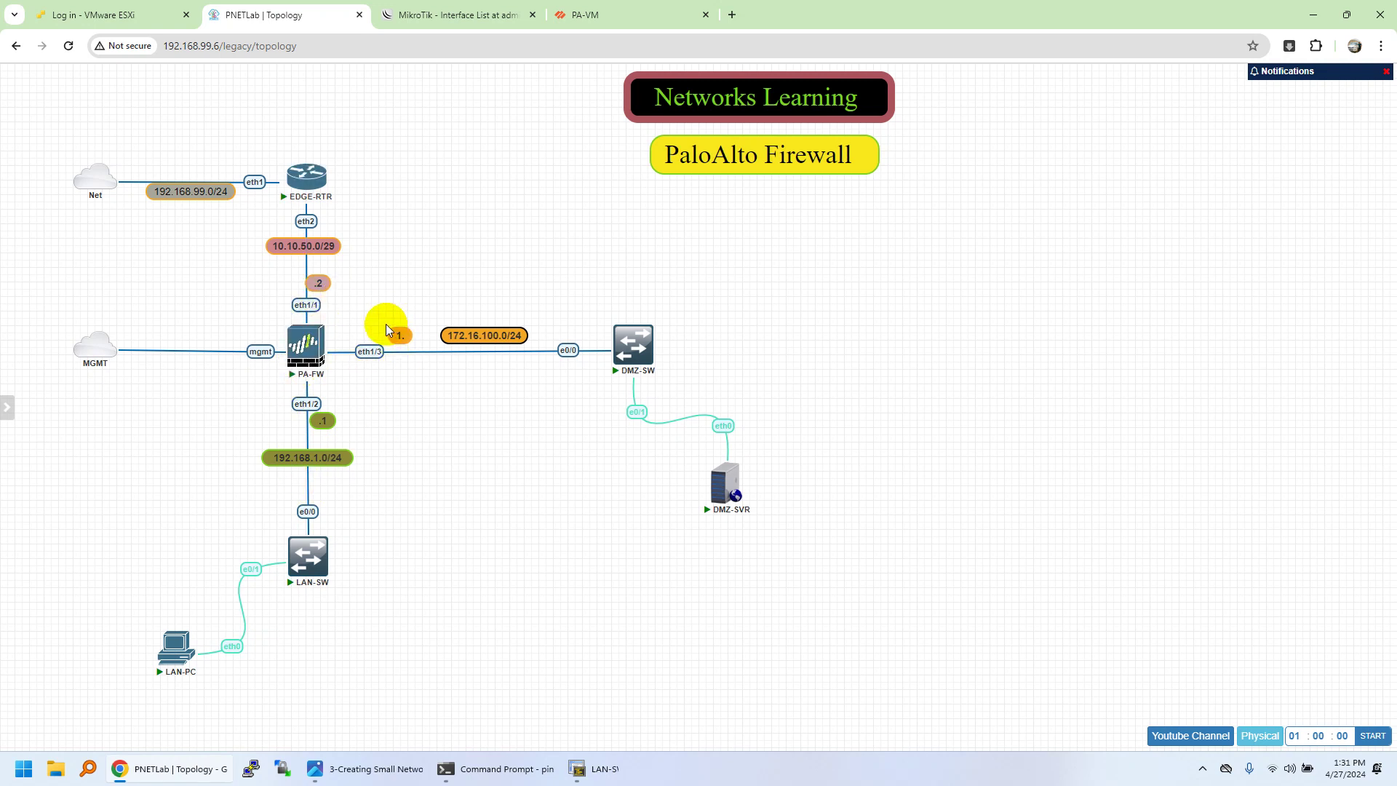
- Return from the PNETLab topology to the PA-VM web interface and add a zone named WAN with the default Tap type and no protection profile
{"action": "mouse_move", "coordinate": [321, 200]}
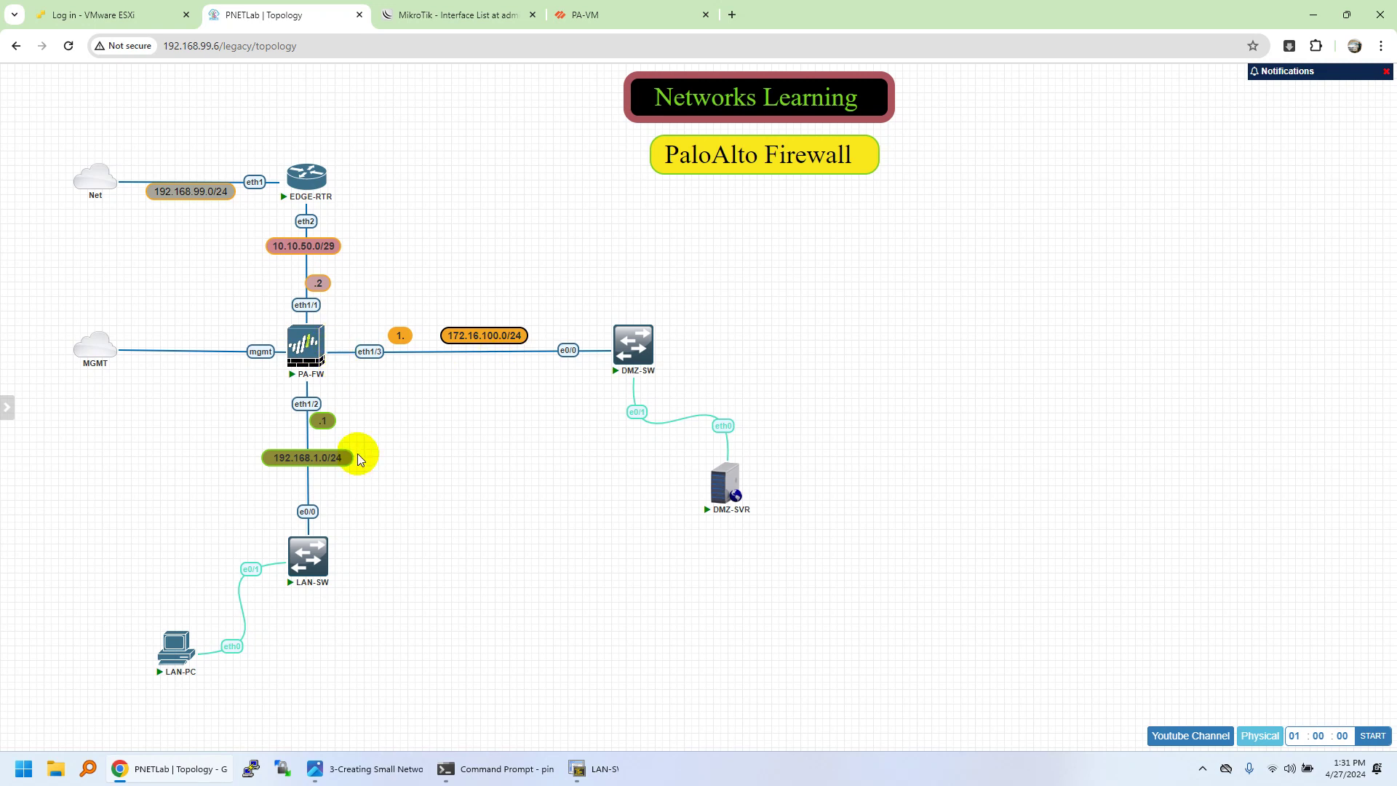
{"action": "left_click", "coordinate": [578, 15]}
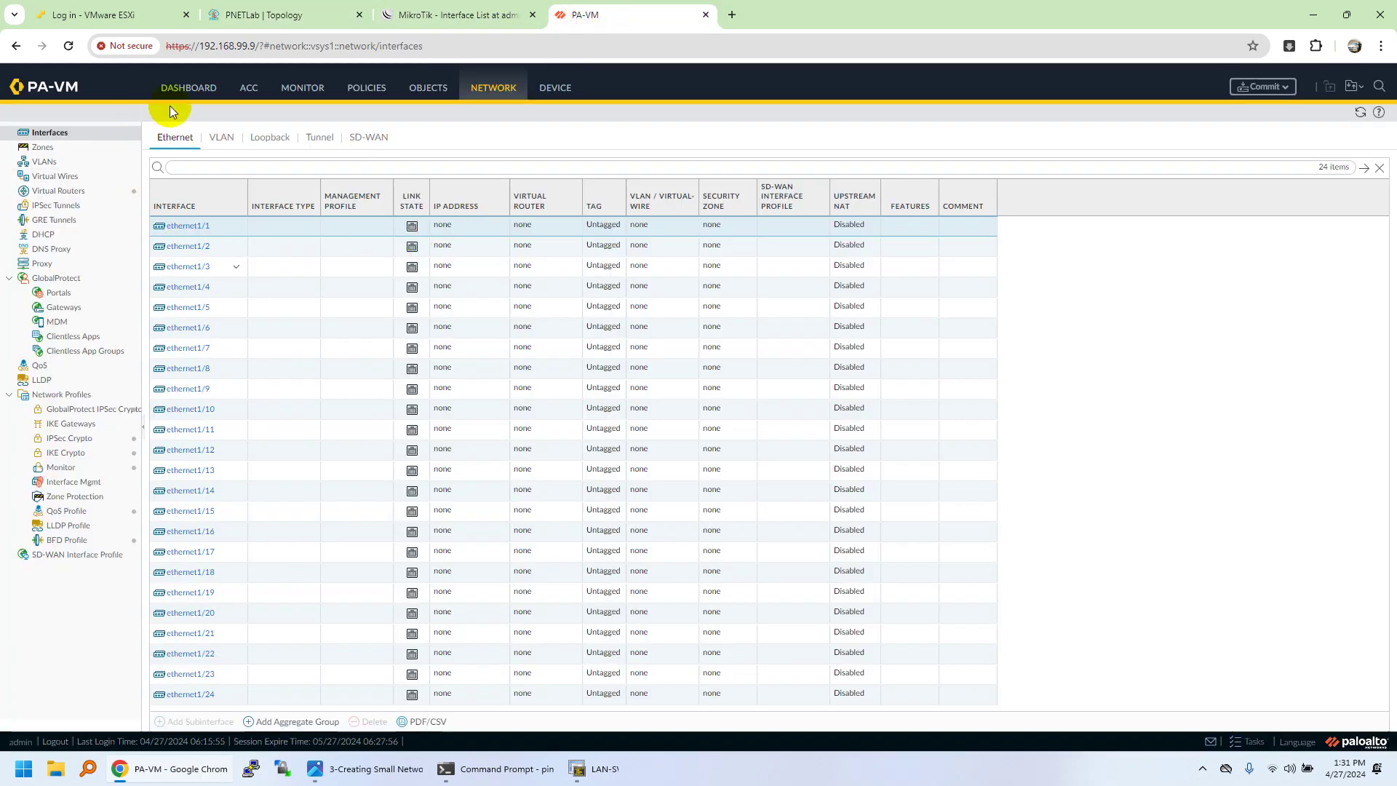
{"action": "left_click", "coordinate": [508, 97]}
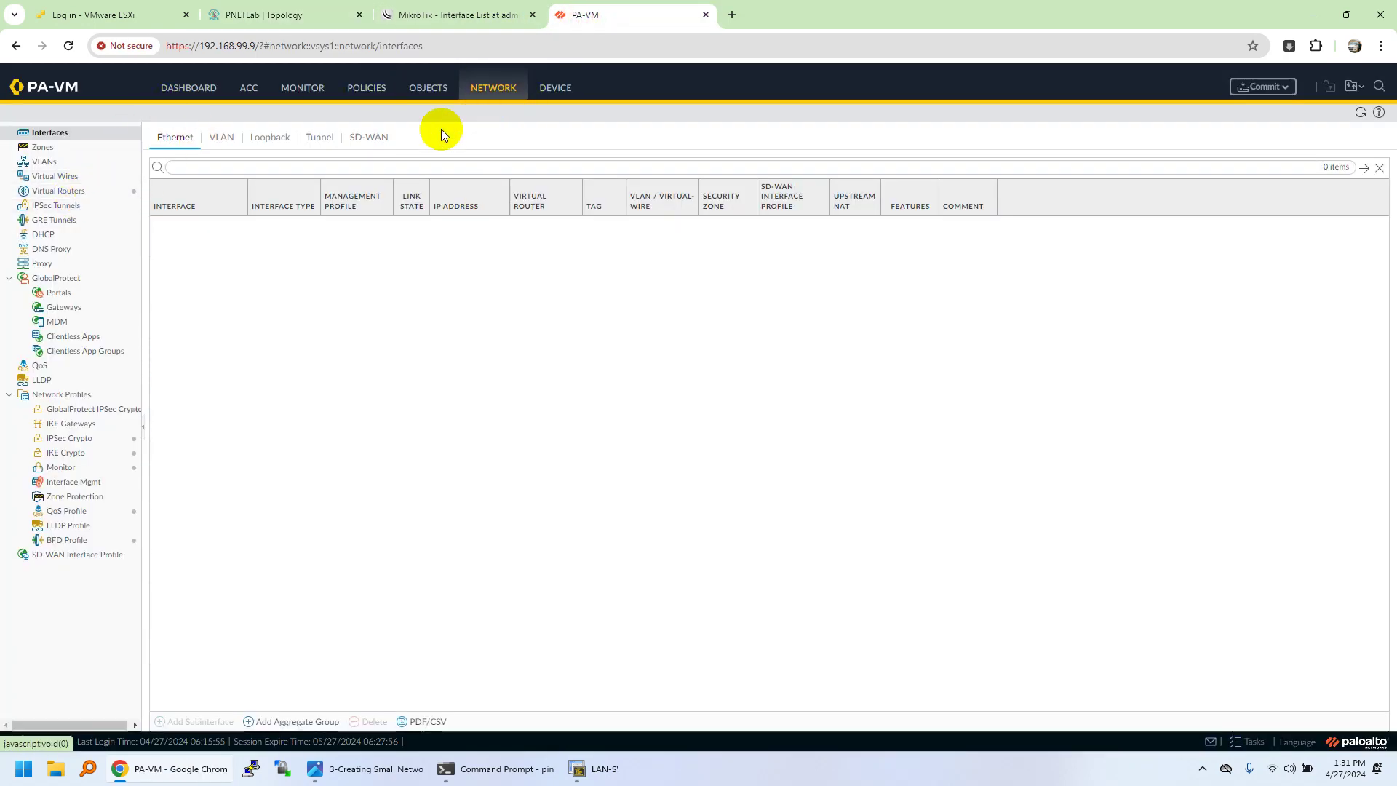
{"action": "left_click", "coordinate": [65, 147]}
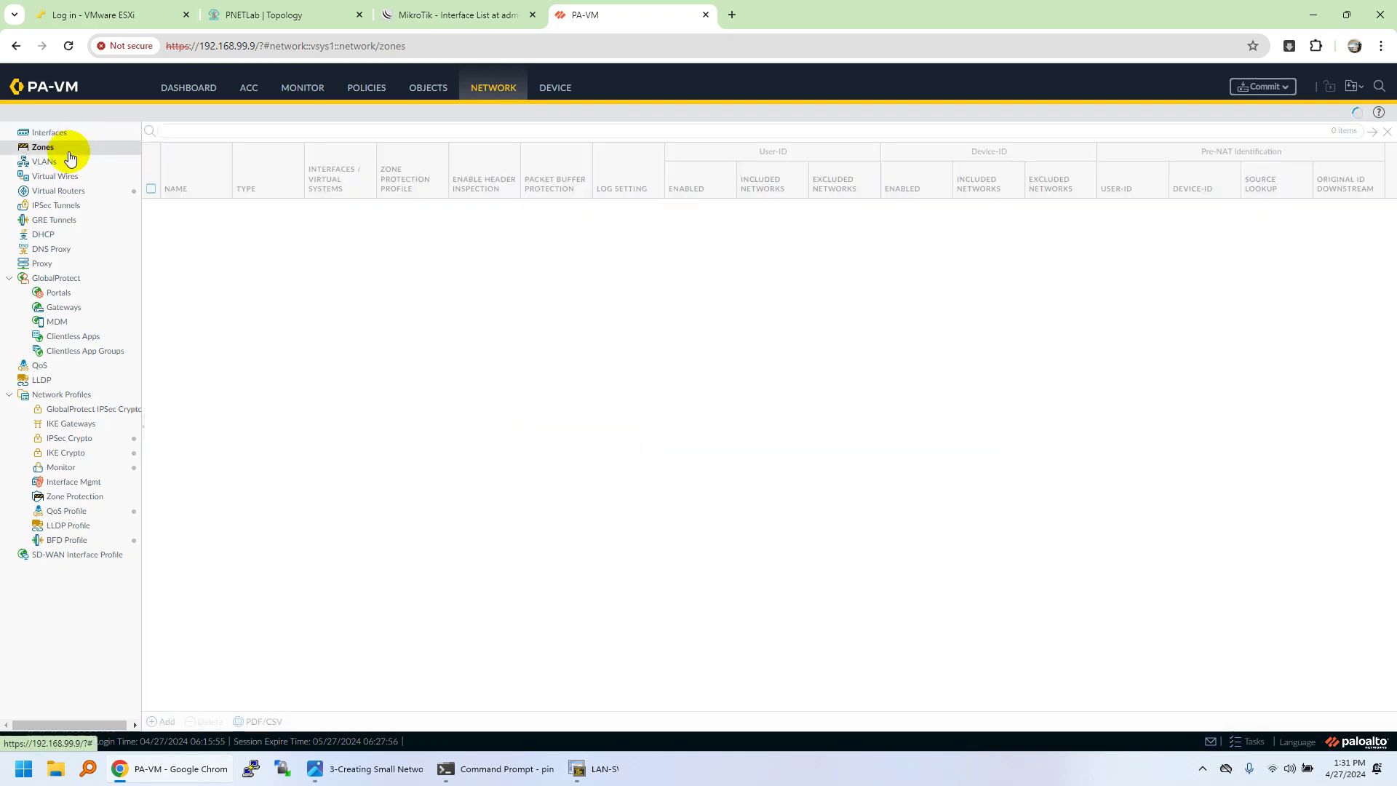
{"action": "left_click", "coordinate": [167, 722]}
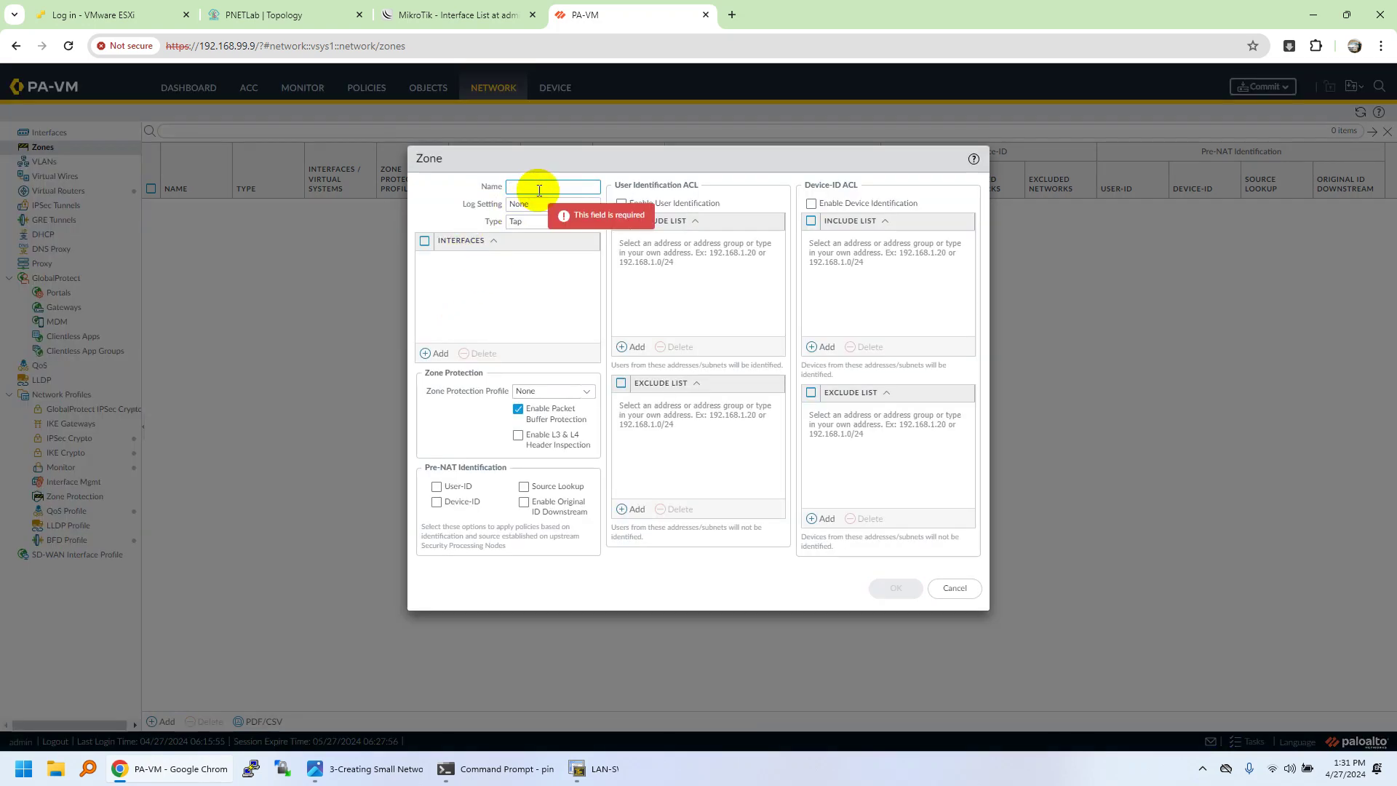
{"action": "type", "text": "WAN"}
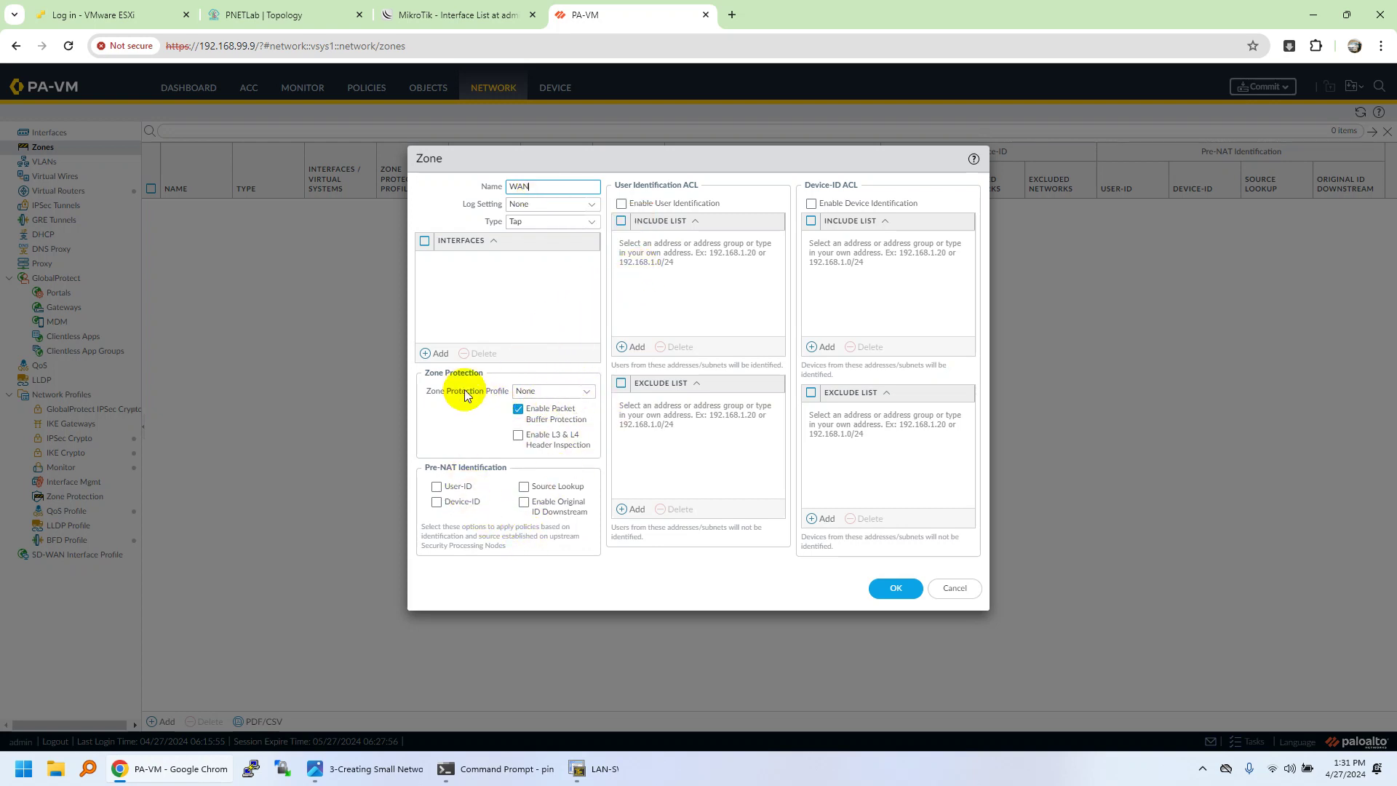
{"action": "left_click", "coordinate": [583, 392]}
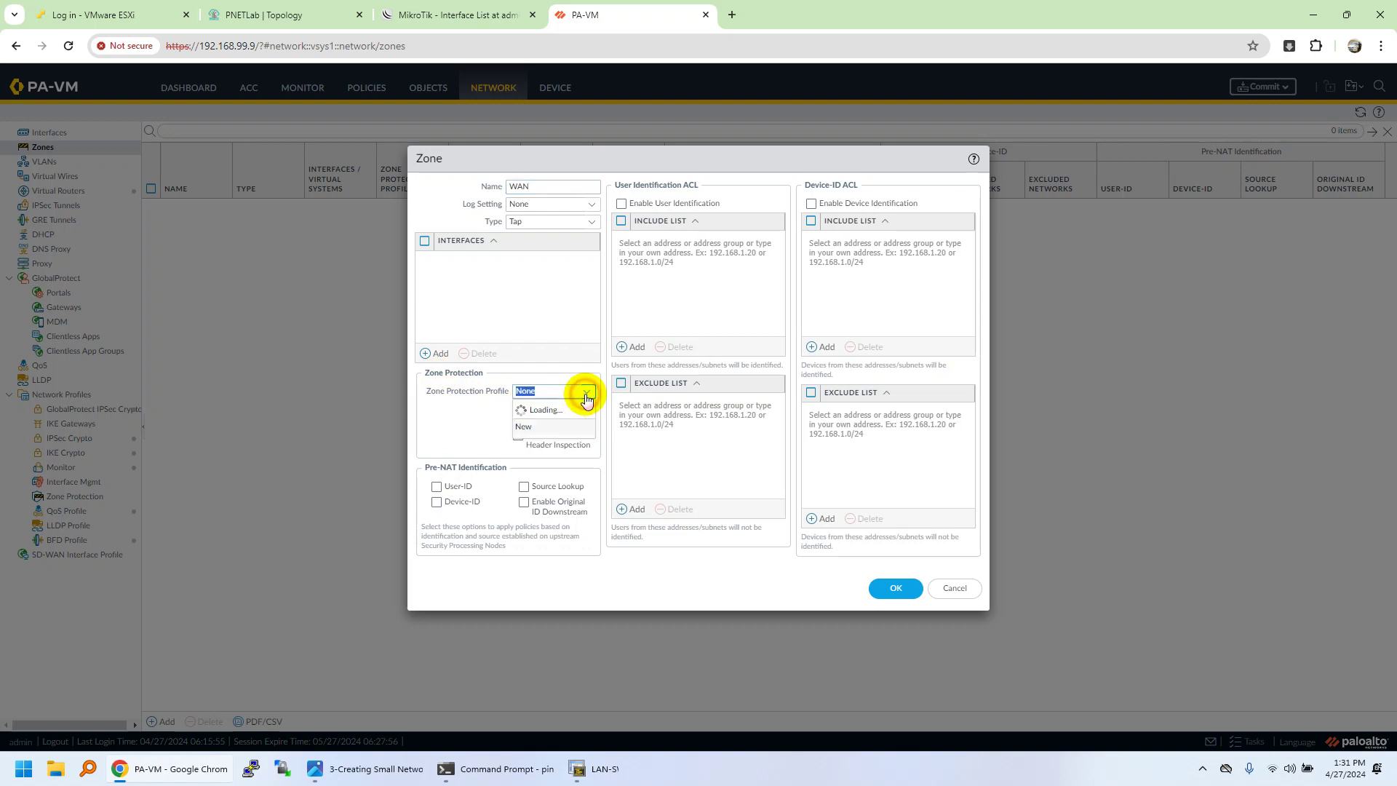
{"action": "left_click", "coordinate": [547, 312]}
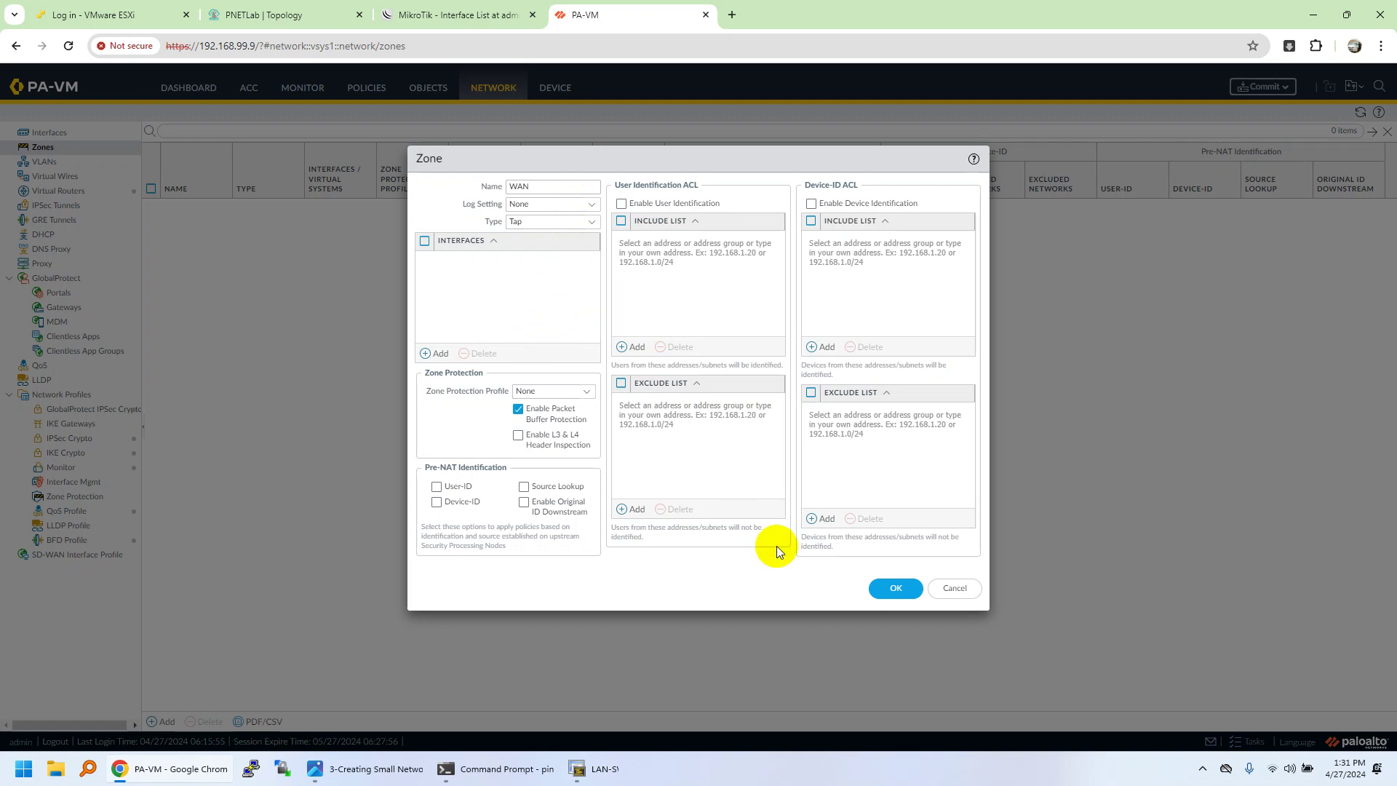
{"action": "left_click", "coordinate": [899, 588]}
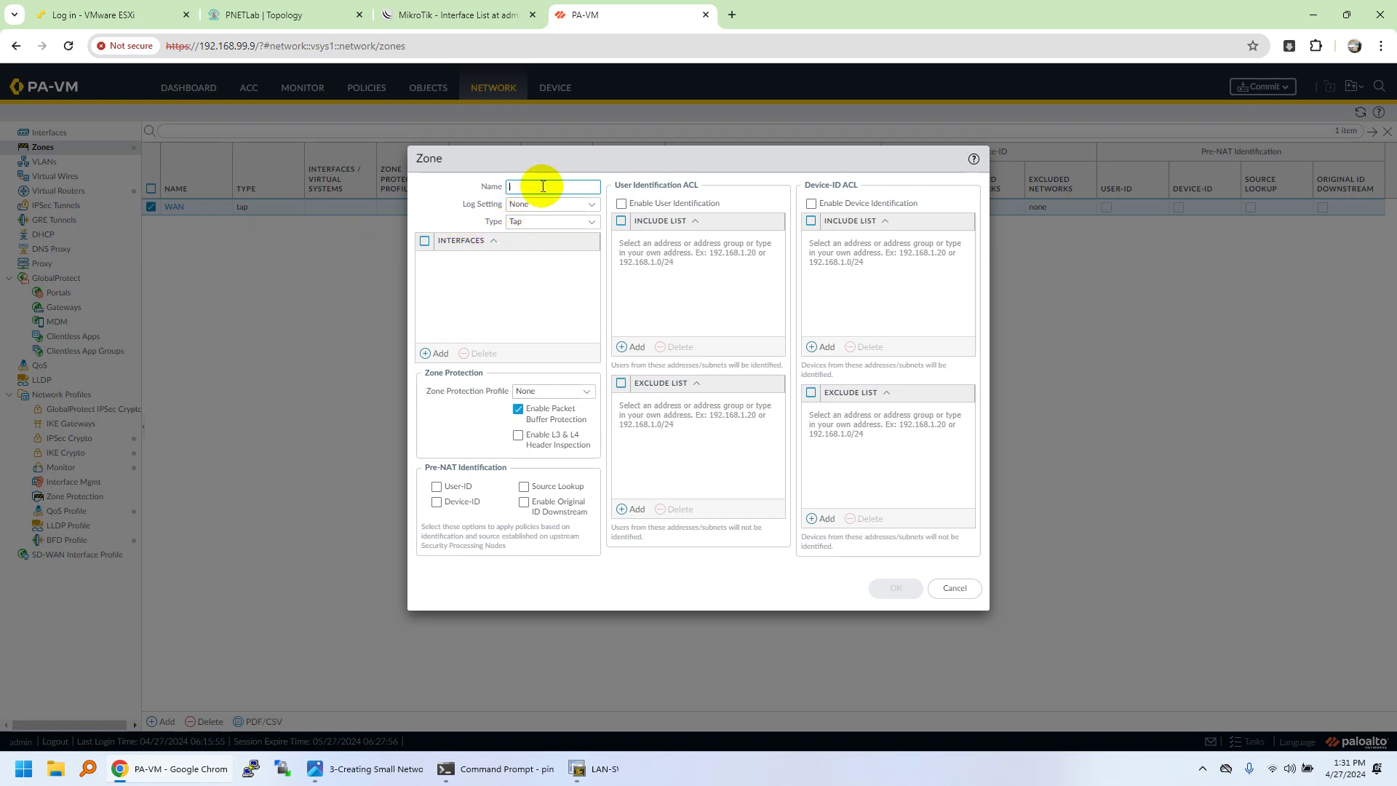
- Add a second zone named LAN, keeping the default Tap type
{"action": "left_click", "coordinate": [547, 183]}
{"action": "type", "text": "LA"}
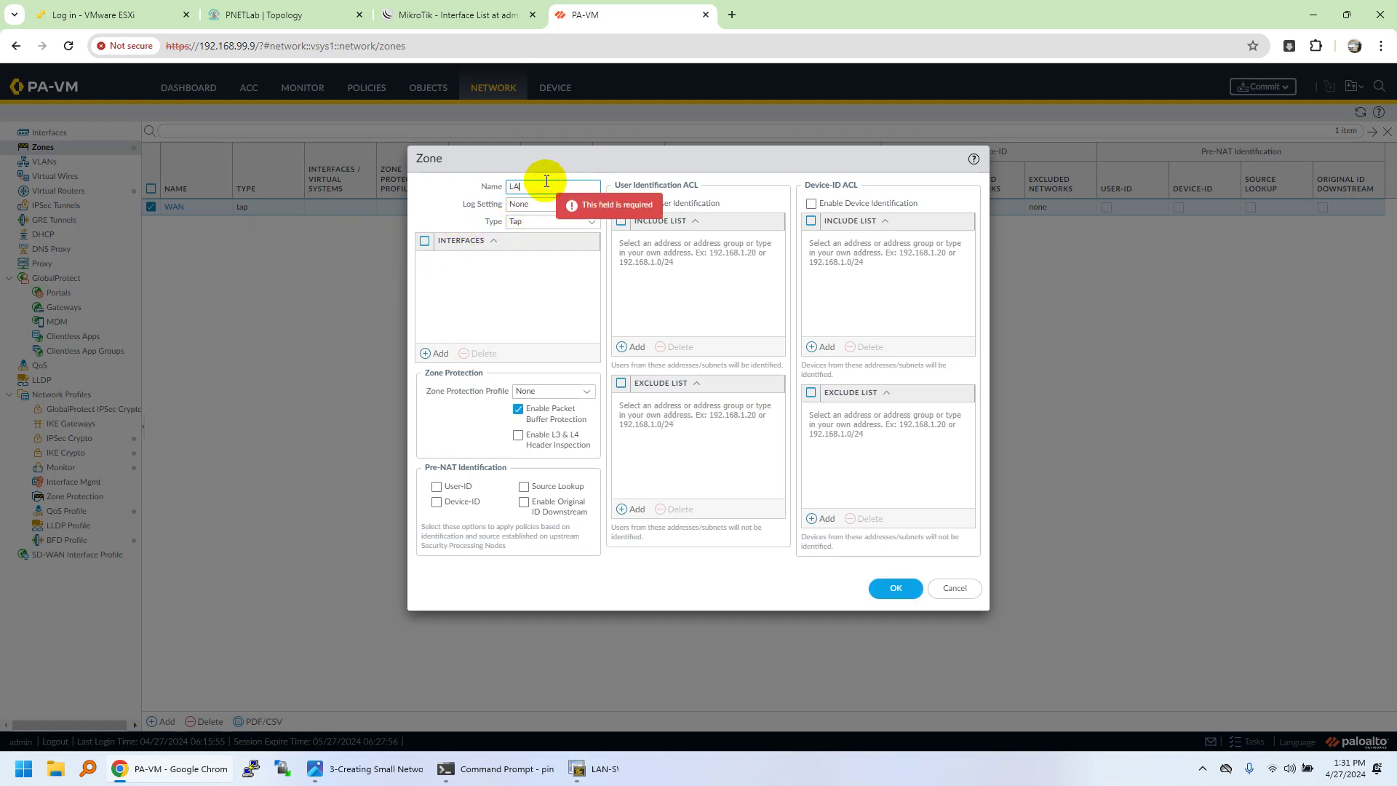
{"action": "type", "text": "N"}
{"action": "left_click", "coordinate": [894, 587]}
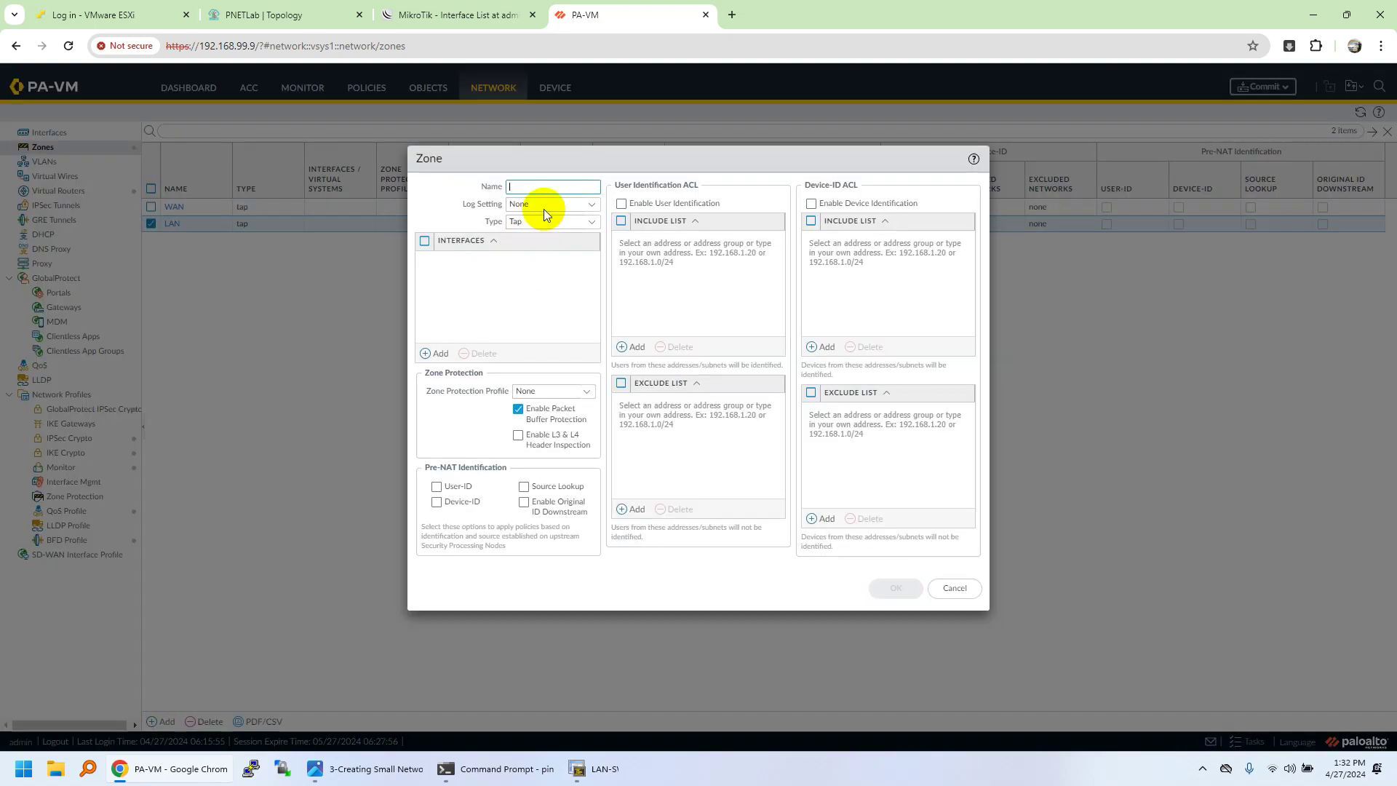
- Name the new zone DMZ and save it with the default Tap type
{"action": "left_click", "coordinate": [550, 189]}
{"action": "type", "text": "DMZ"}
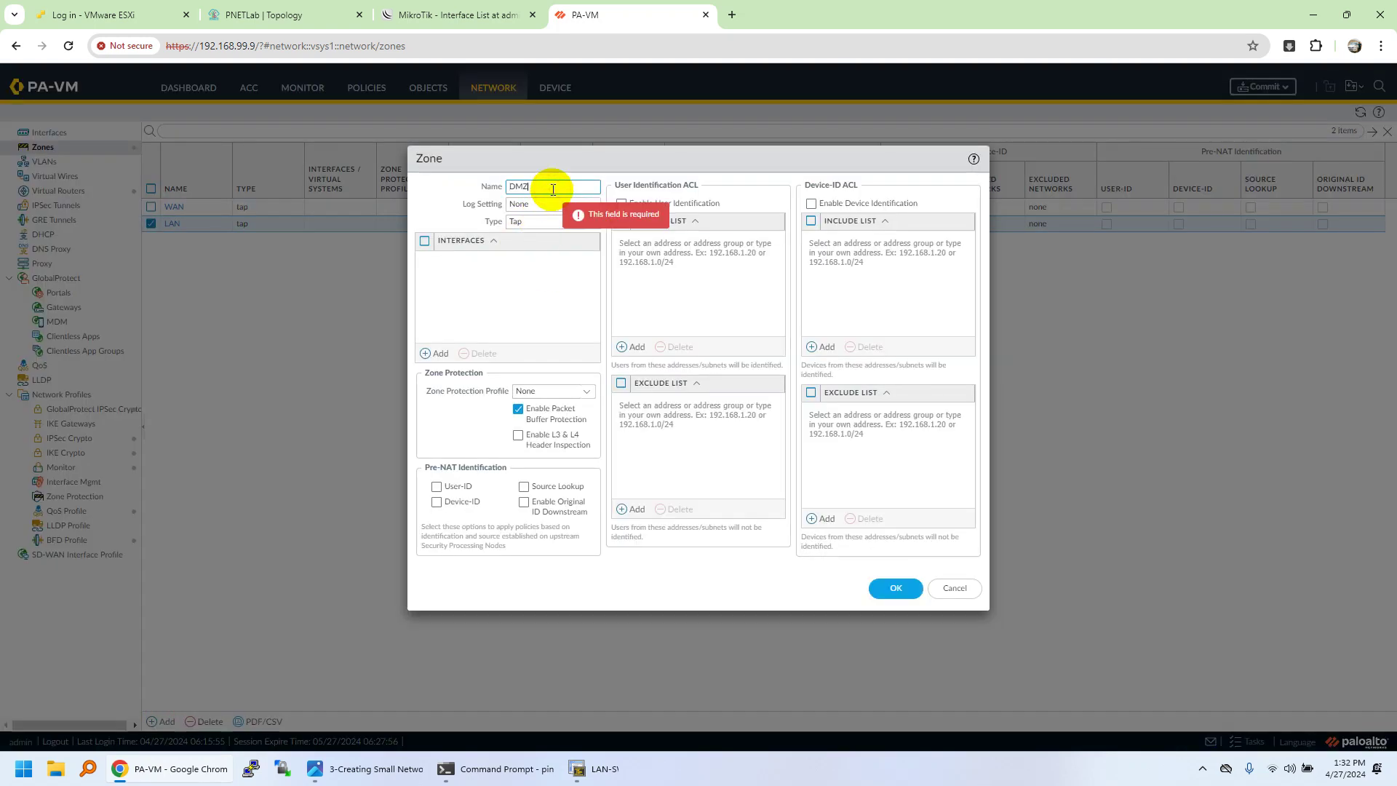
{"action": "left_click", "coordinate": [899, 587]}
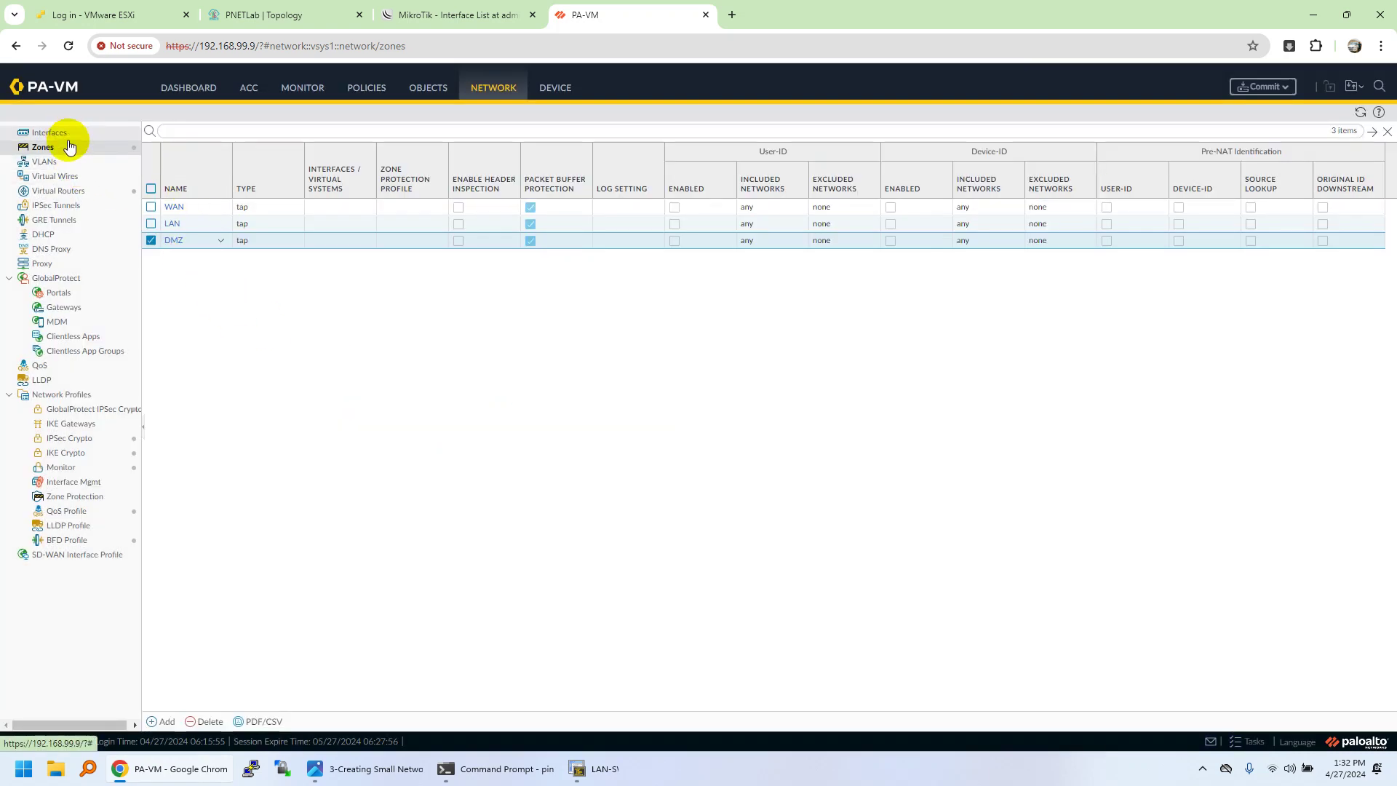
- Create an IP Netmask address object named WAN-IF-ADD with 10.10.50.2/29, checking the firewall's WAN addressing in the PNETLab topology
{"action": "left_click", "coordinate": [432, 88]}
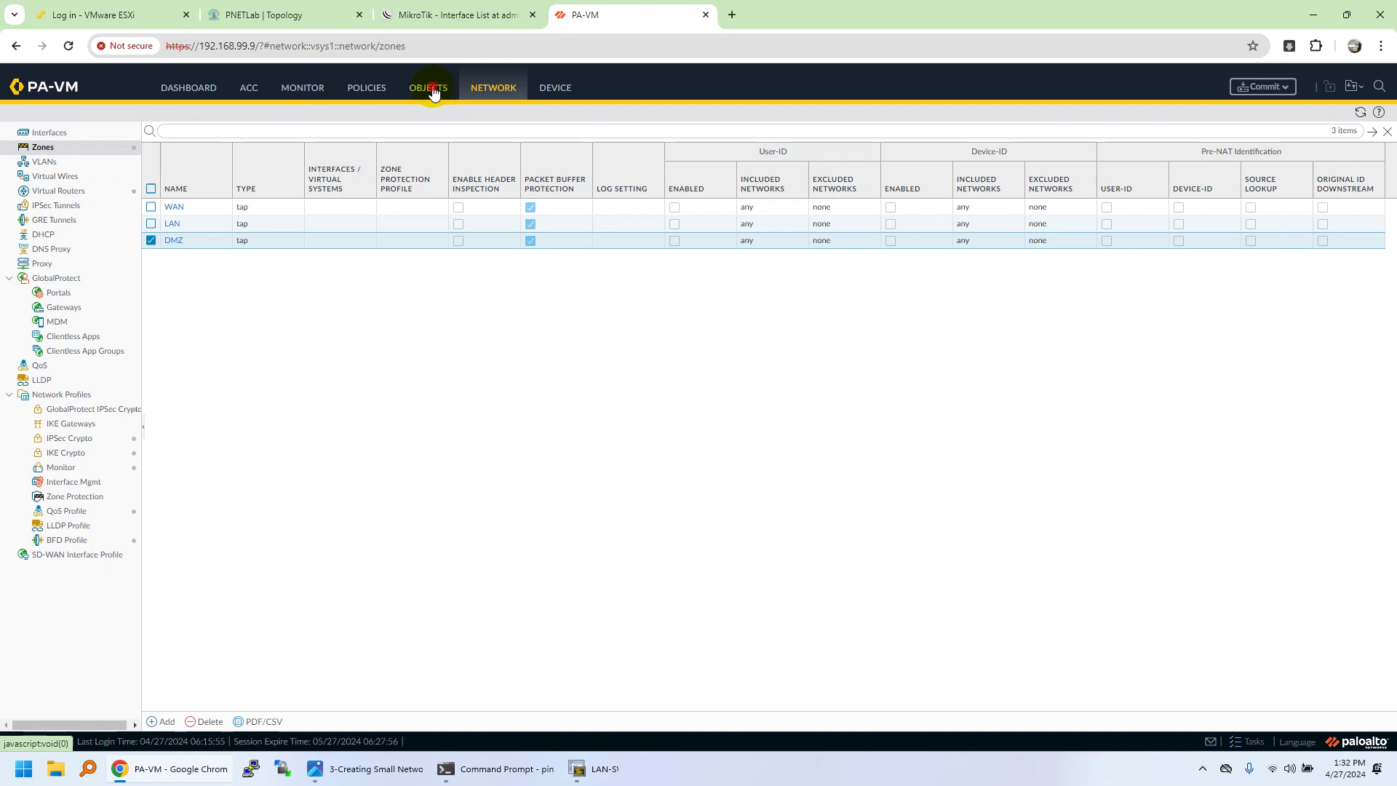
{"action": "left_click", "coordinate": [263, 13]}
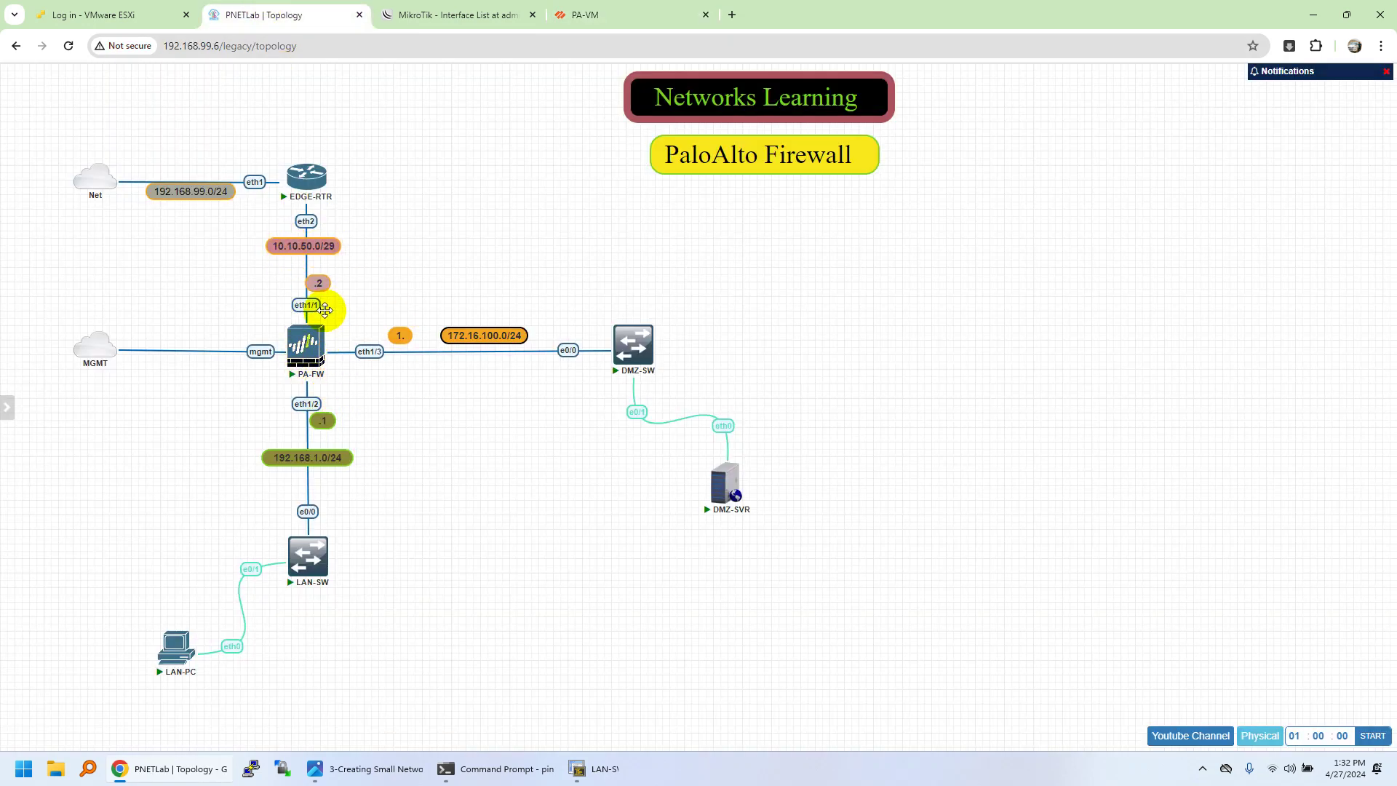
{"action": "left_click", "coordinate": [584, 16]}
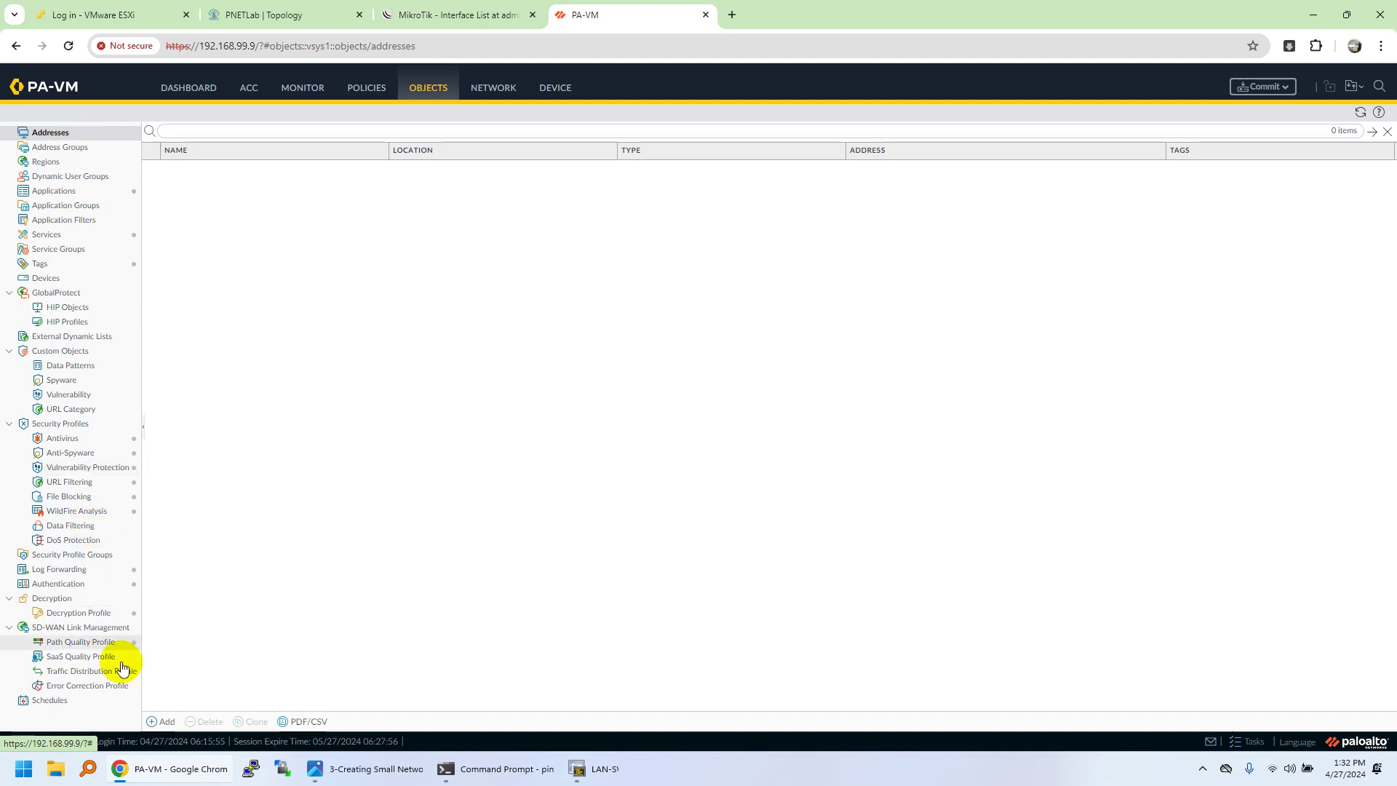
{"action": "left_click", "coordinate": [163, 721]}
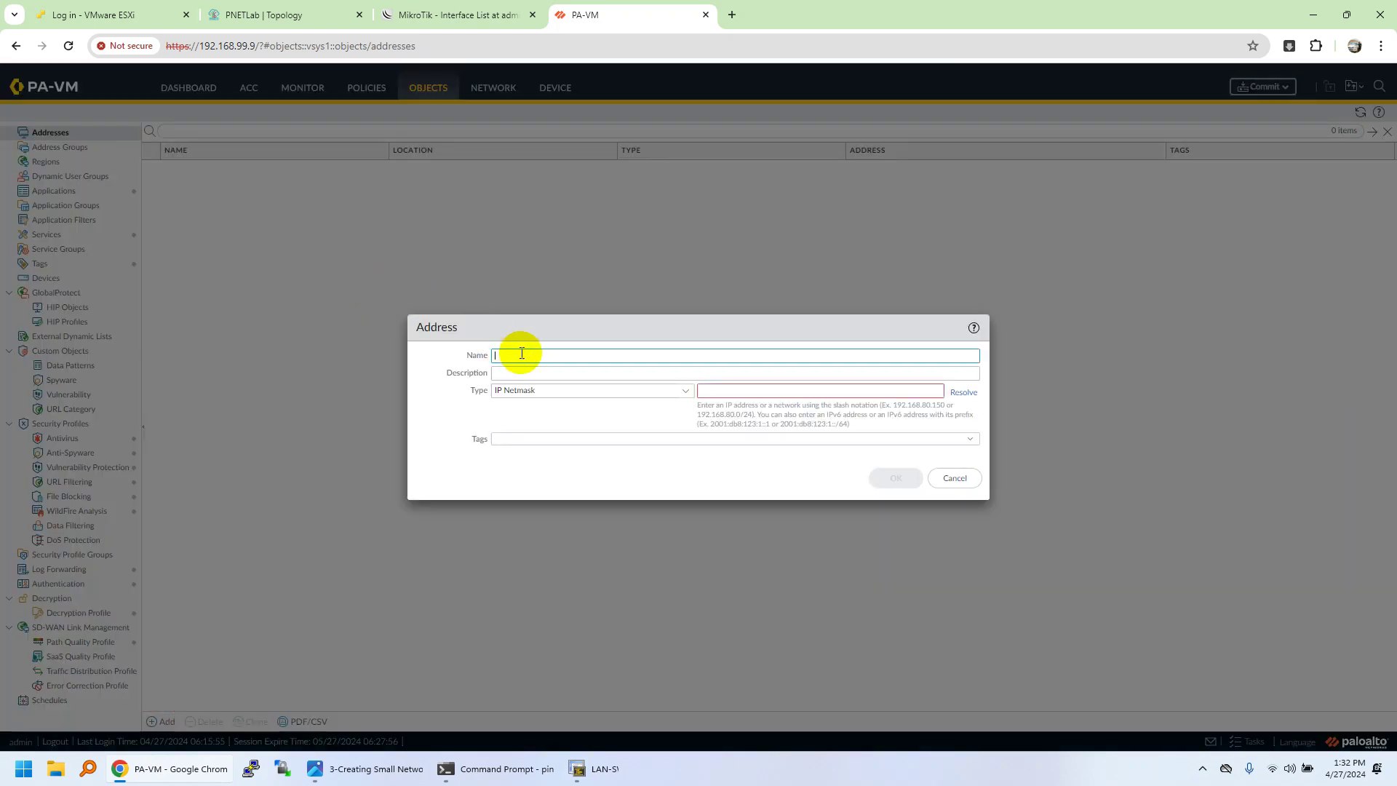
{"action": "left_click", "coordinate": [521, 354]}
{"action": "type", "text": "DD"}
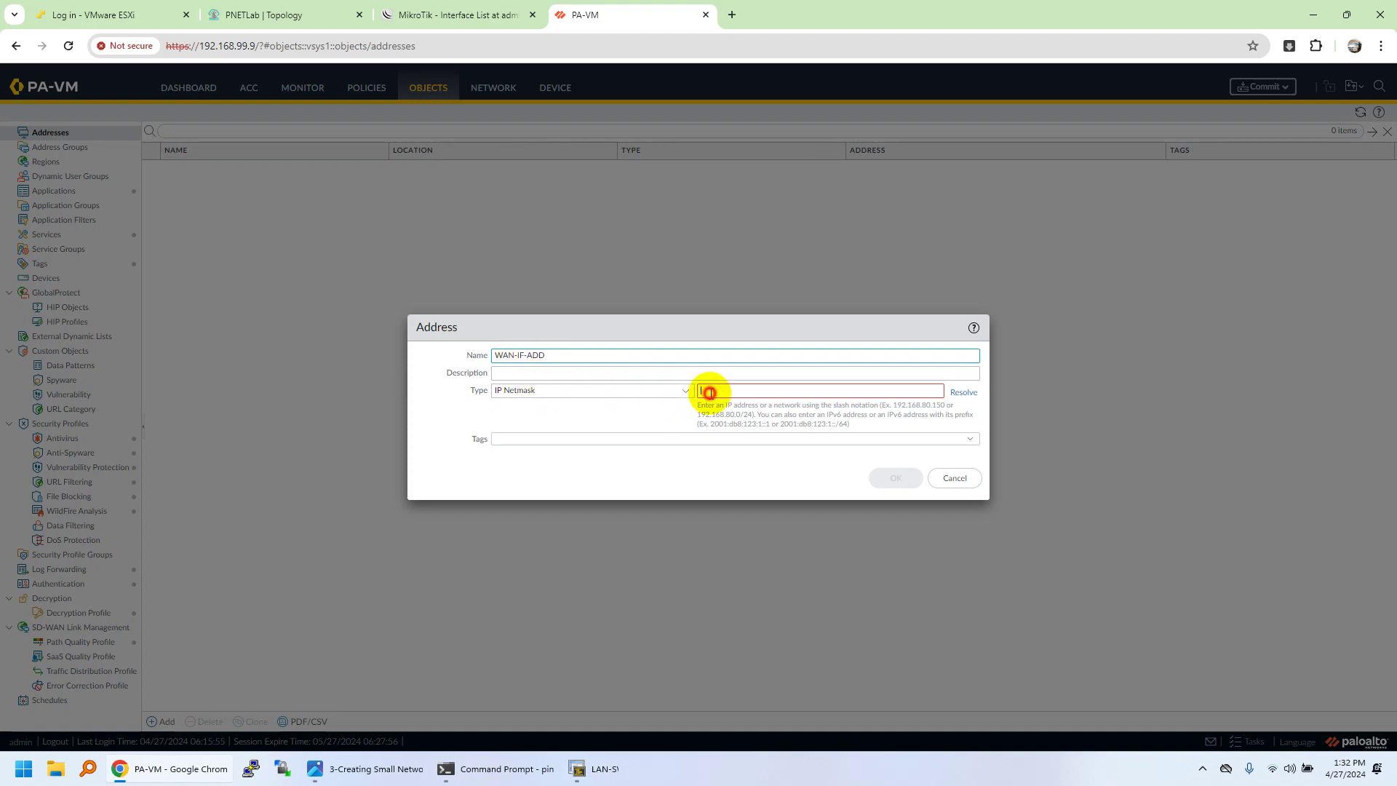
{"action": "left_click", "coordinate": [703, 391]}
{"action": "left_click", "coordinate": [313, 16]}
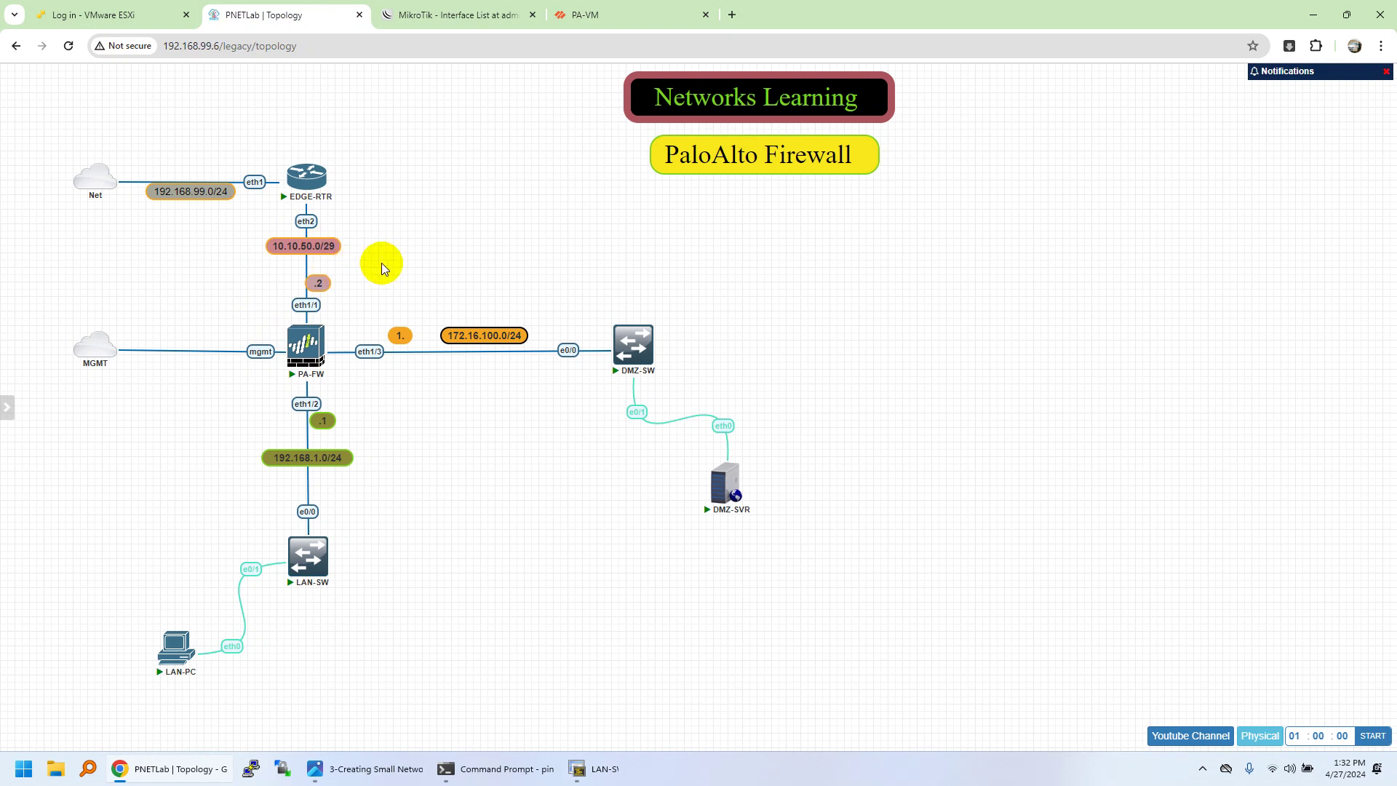
{"action": "left_click", "coordinate": [611, 13]}
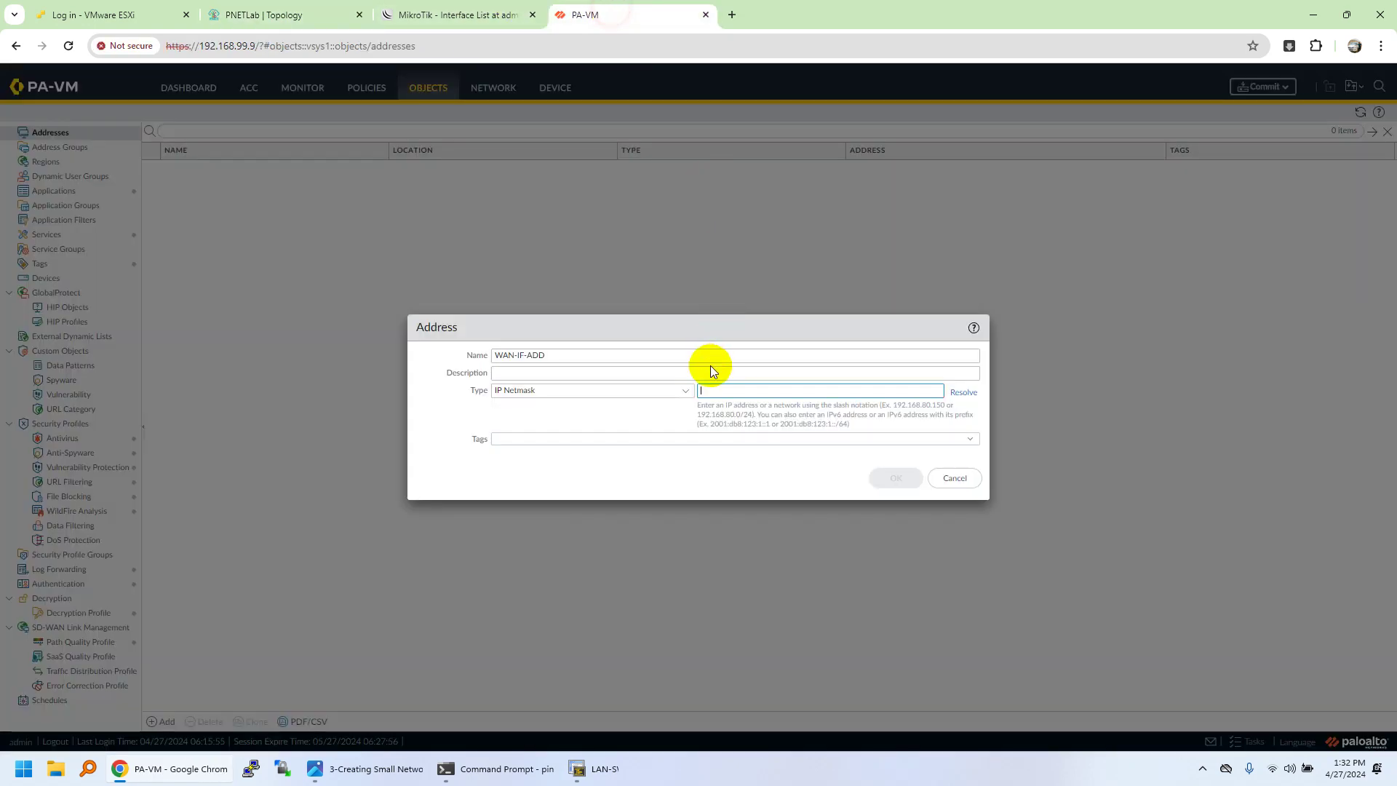
{"action": "type", "text": "10.10.5"}
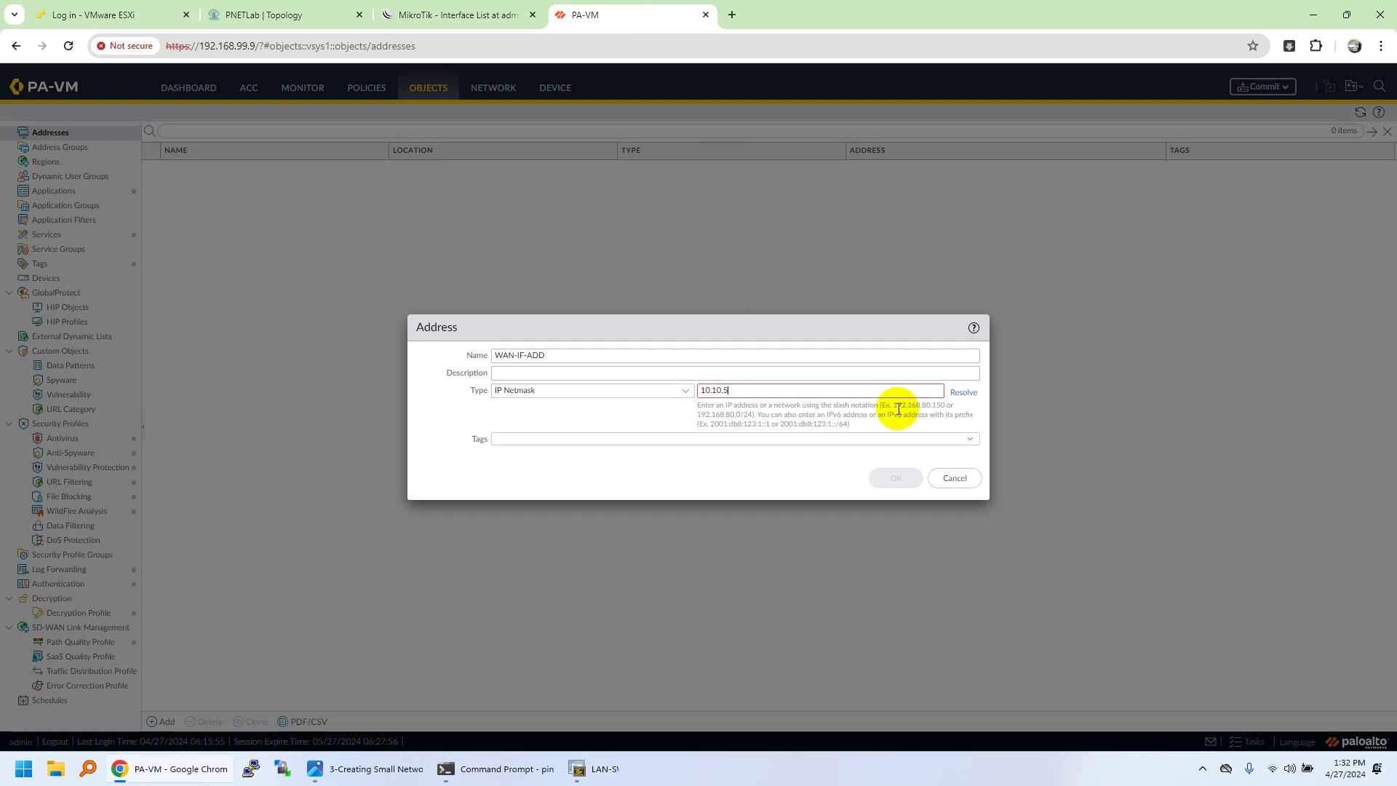
{"action": "type", "text": "0.2/29"}
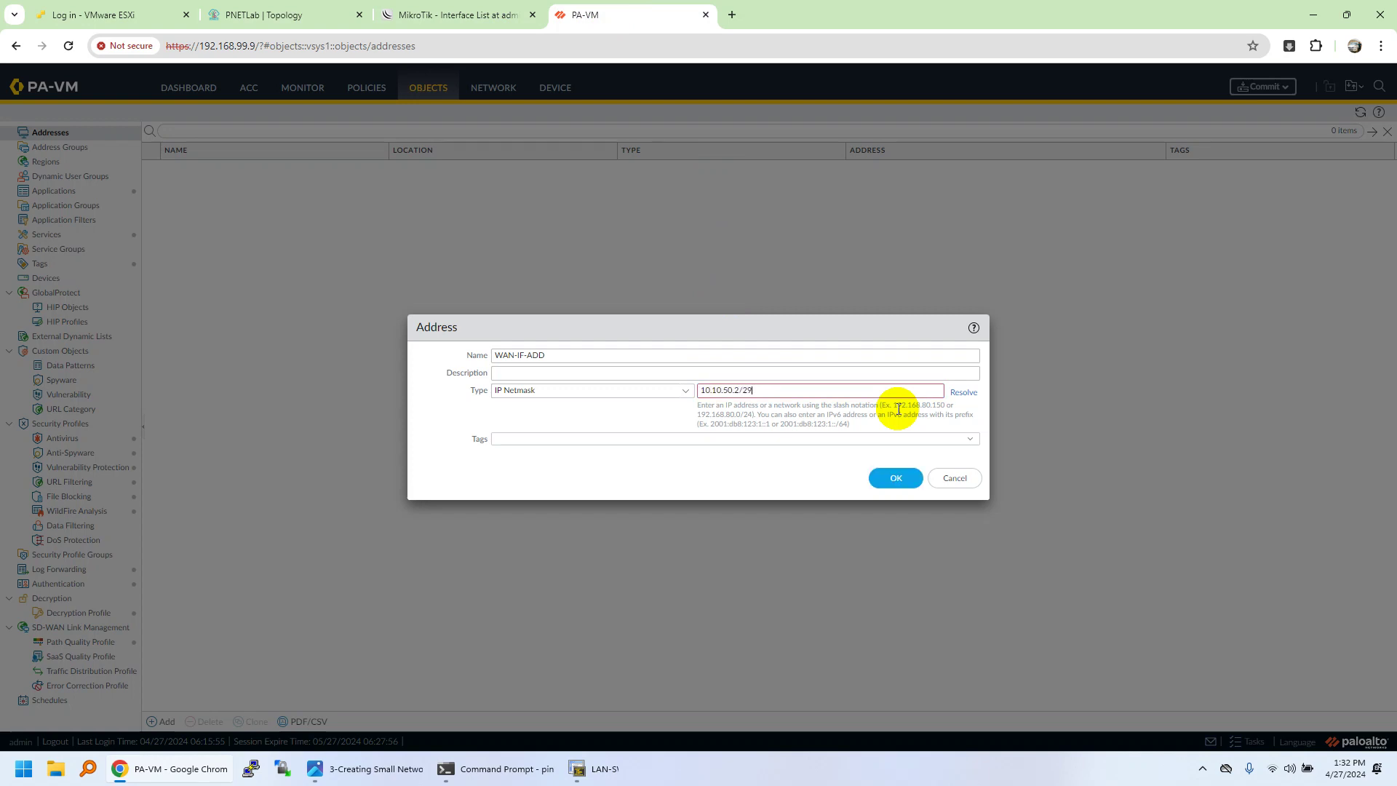
{"action": "left_click", "coordinate": [896, 480]}
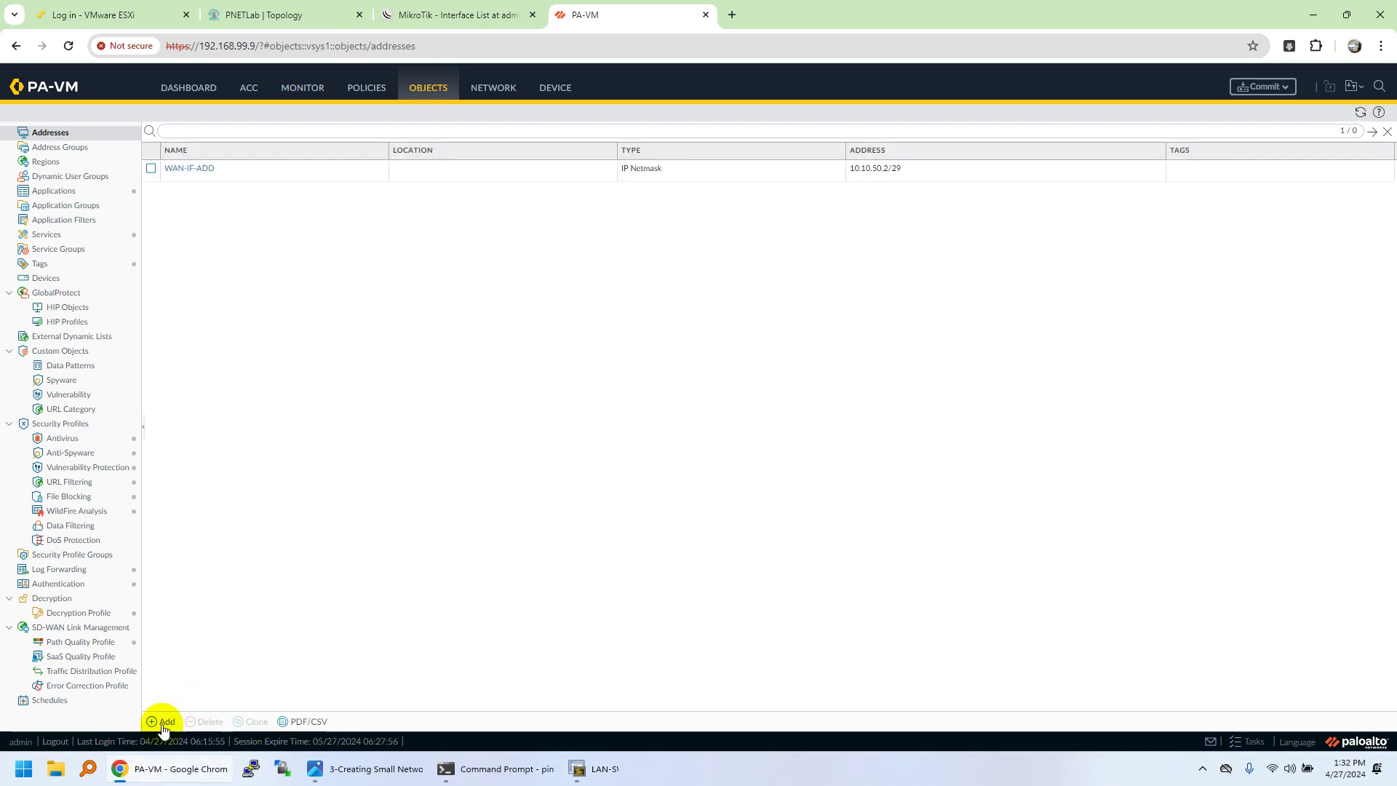
- Add an IP Netmask address object named LAN-IF-ADD with 192.168.1.1/24, checking the LAN addressing in the PNETLab topology
{"action": "left_click", "coordinate": [163, 723]}
{"action": "left_click", "coordinate": [531, 355]}
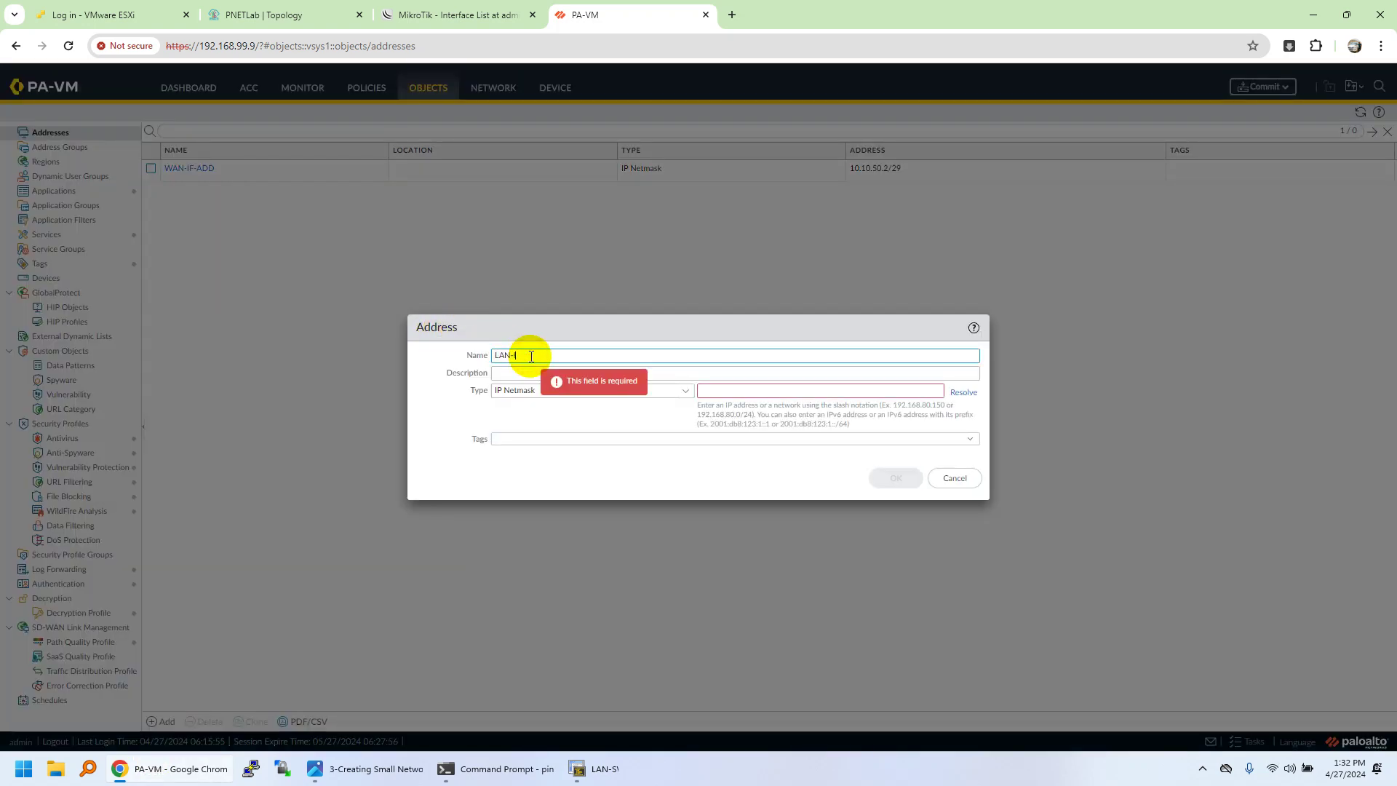
{"action": "type", "text": "LAN-IF-ADD"}
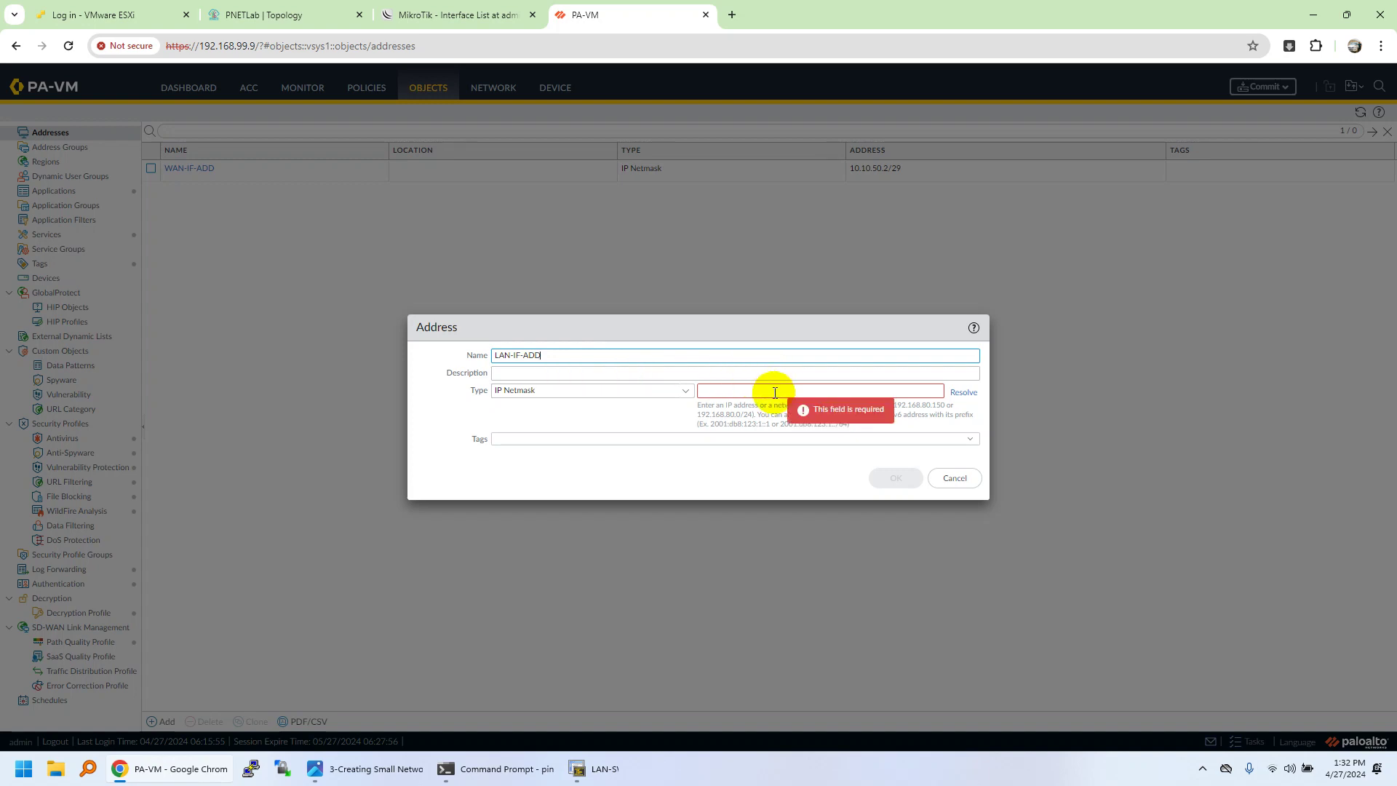
{"action": "left_click", "coordinate": [772, 393]}
{"action": "type", "text": "192.168.1.1"}
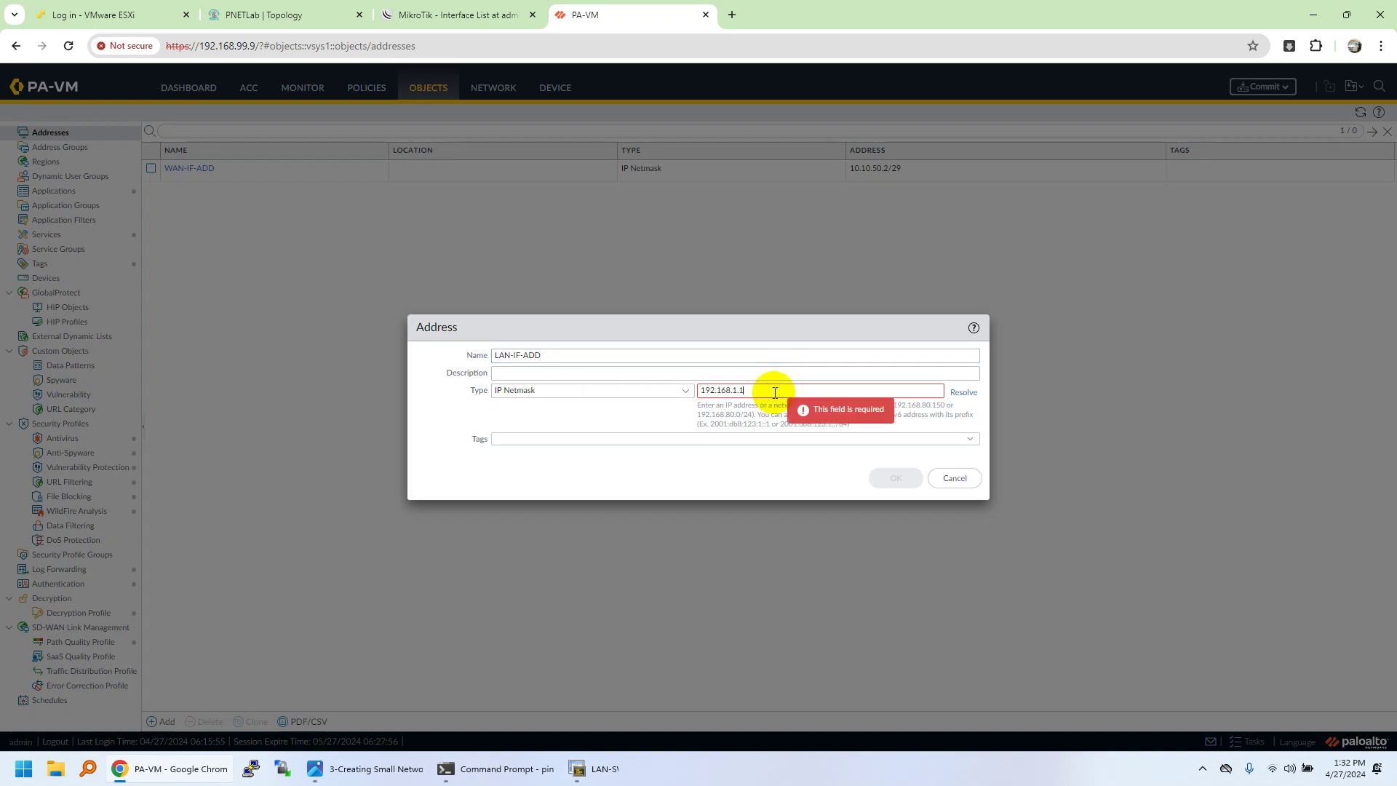
{"action": "left_click", "coordinate": [270, 15]}
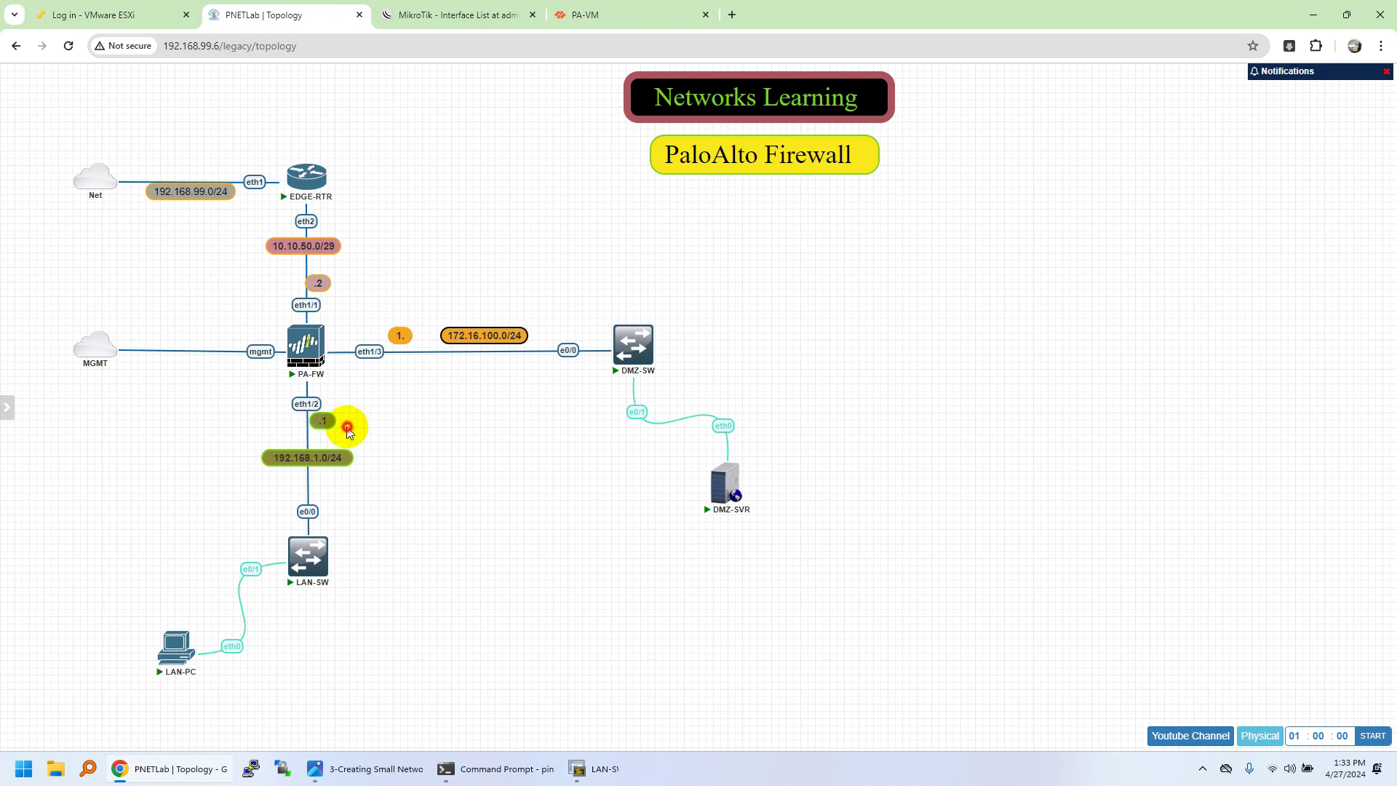
{"action": "left_click", "coordinate": [582, 14]}
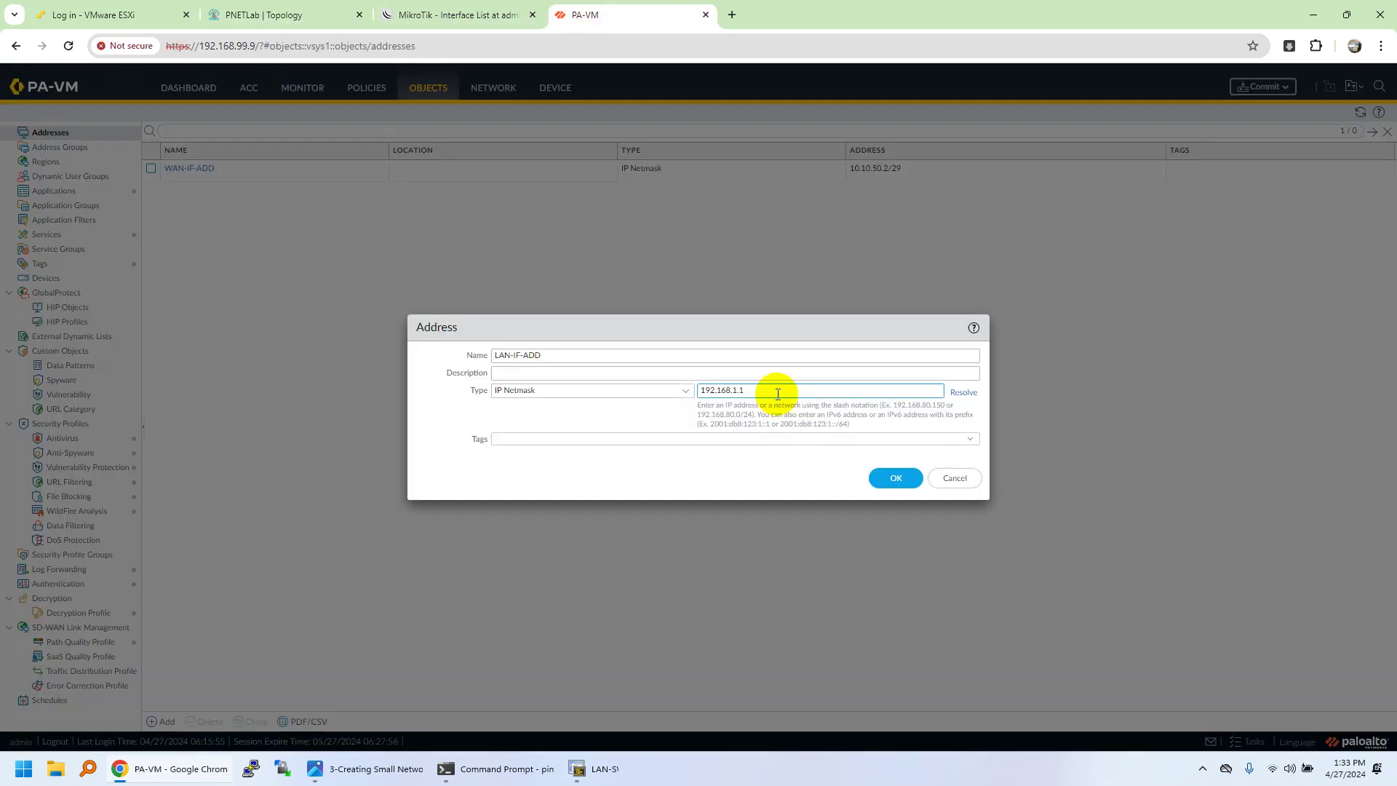
{"action": "type", "text": "/24"}
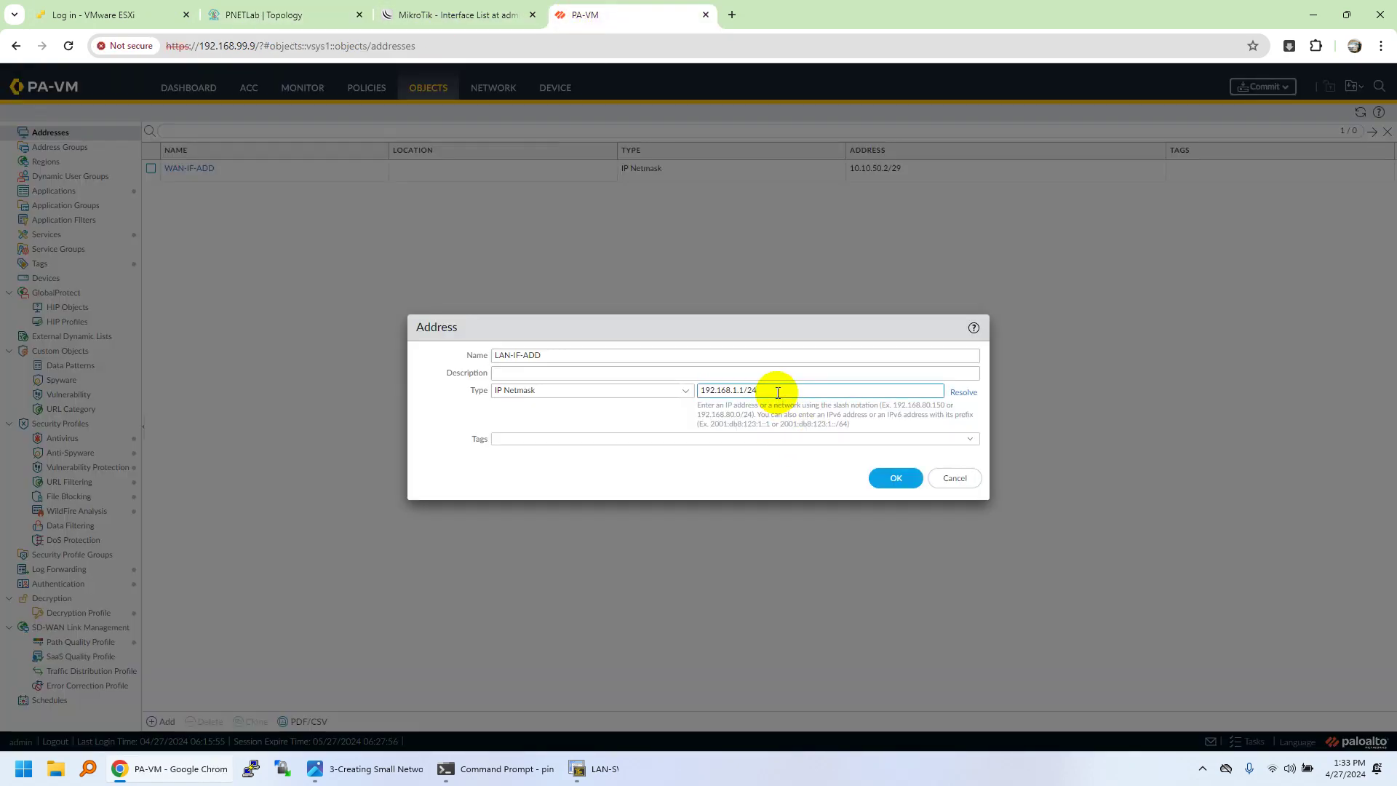
{"action": "left_click", "coordinate": [887, 481]}
- Check the DMZ addressing in the PNETLab topology and add an IP Netmask address object named DMZ-IF-ADD with 172.16.100.1/24
{"action": "left_click", "coordinate": [161, 723]}
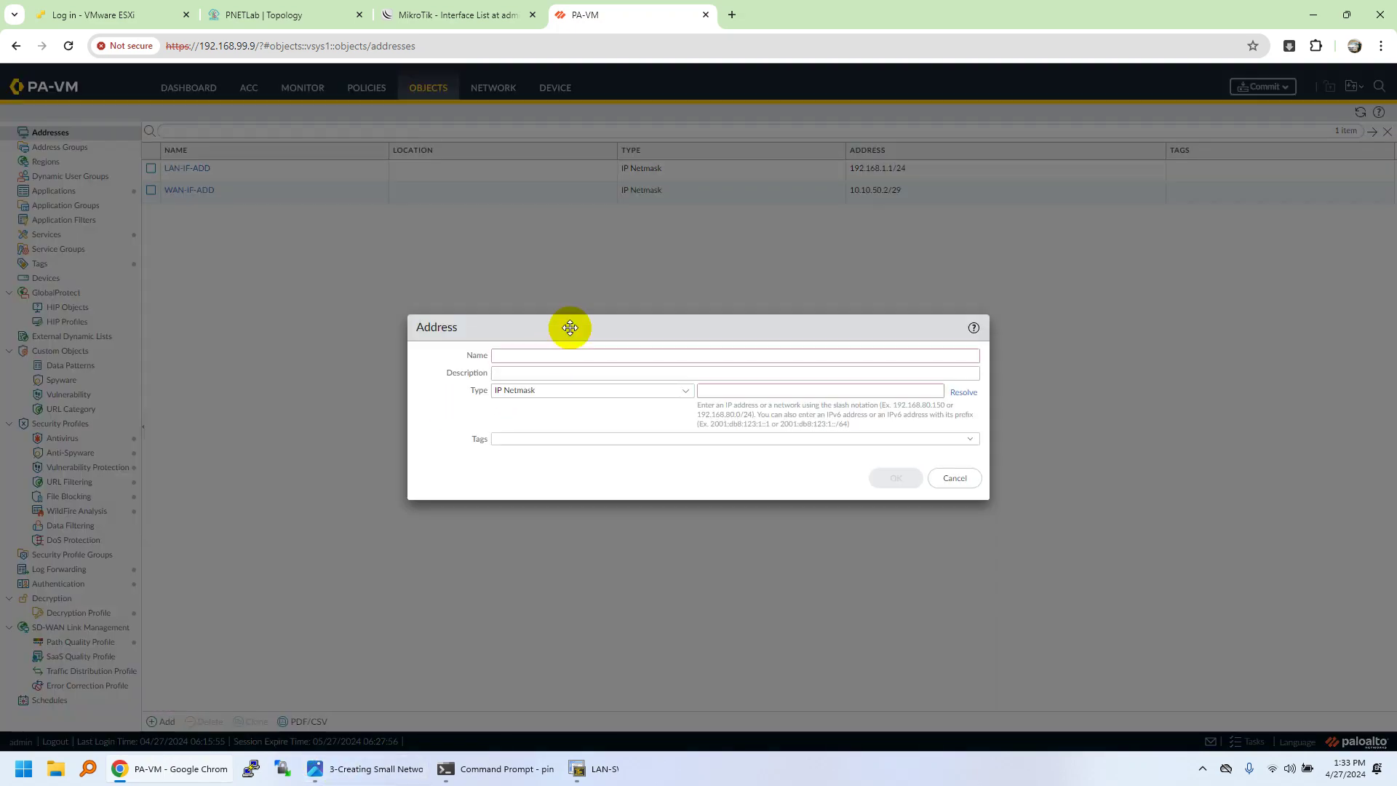
{"action": "left_click", "coordinate": [436, 14]}
{"action": "left_click", "coordinate": [286, 11]}
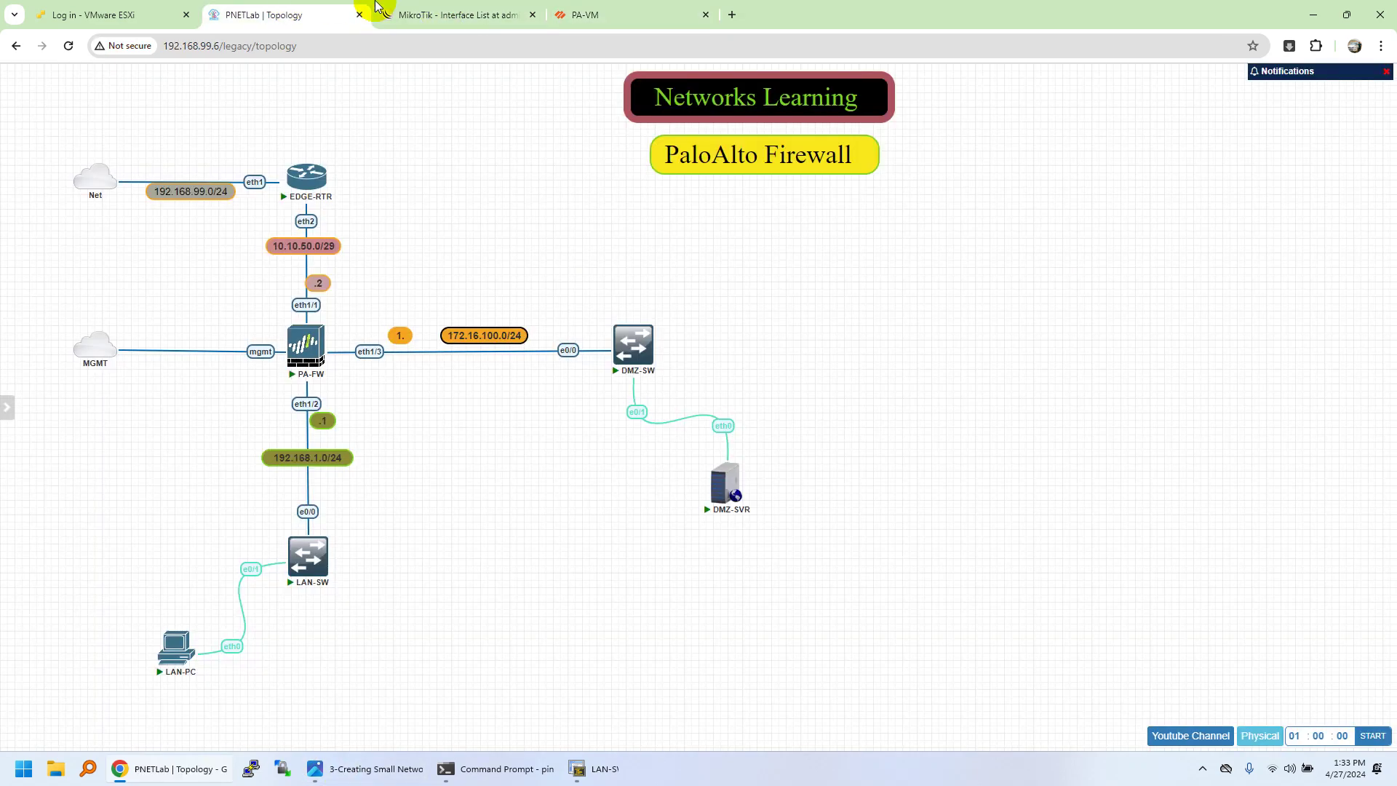
{"action": "left_click", "coordinate": [560, 11]}
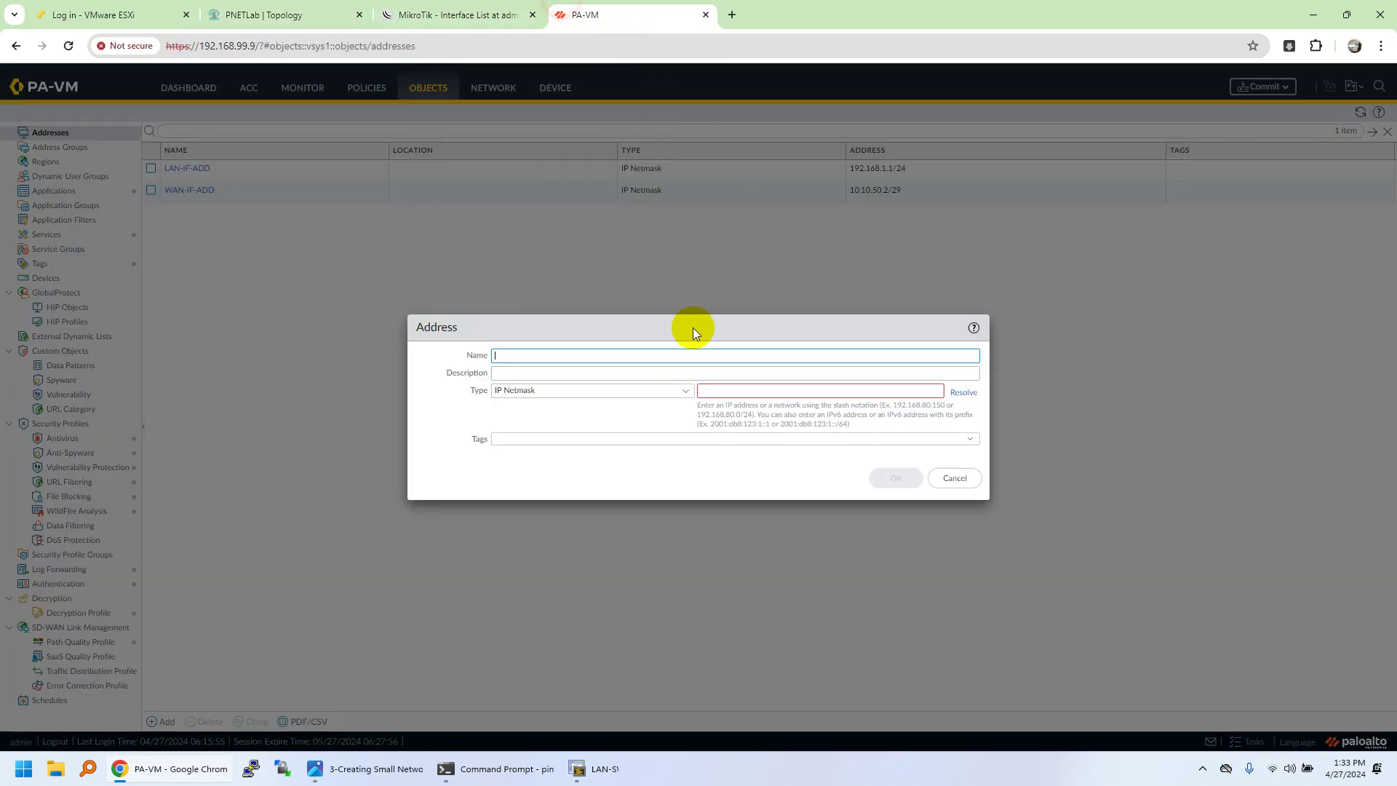
{"action": "type", "text": "DMZ-IF-ADD"}
{"action": "left_click", "coordinate": [712, 391]}
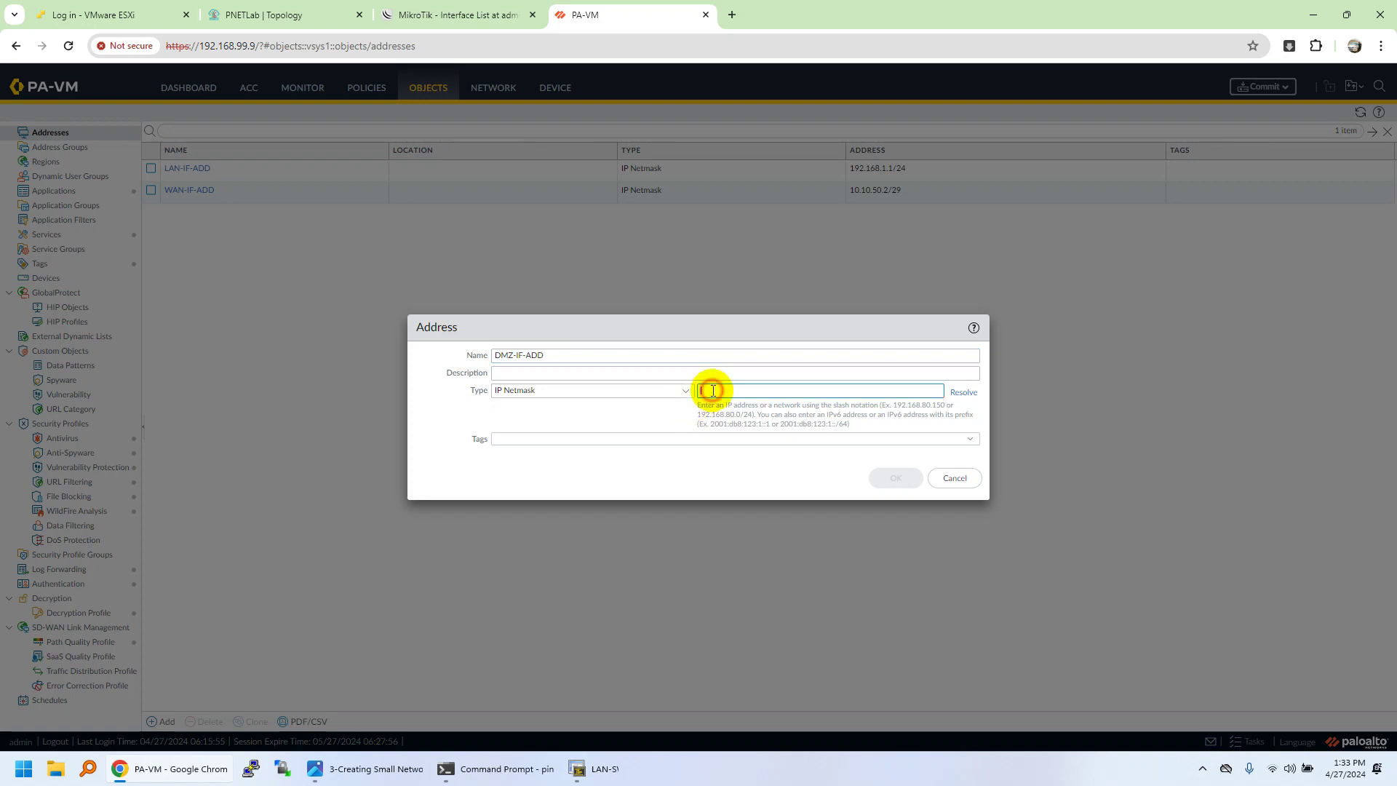
{"action": "type", "text": "192.168"}
{"action": "key", "text": "ctrl+a"}
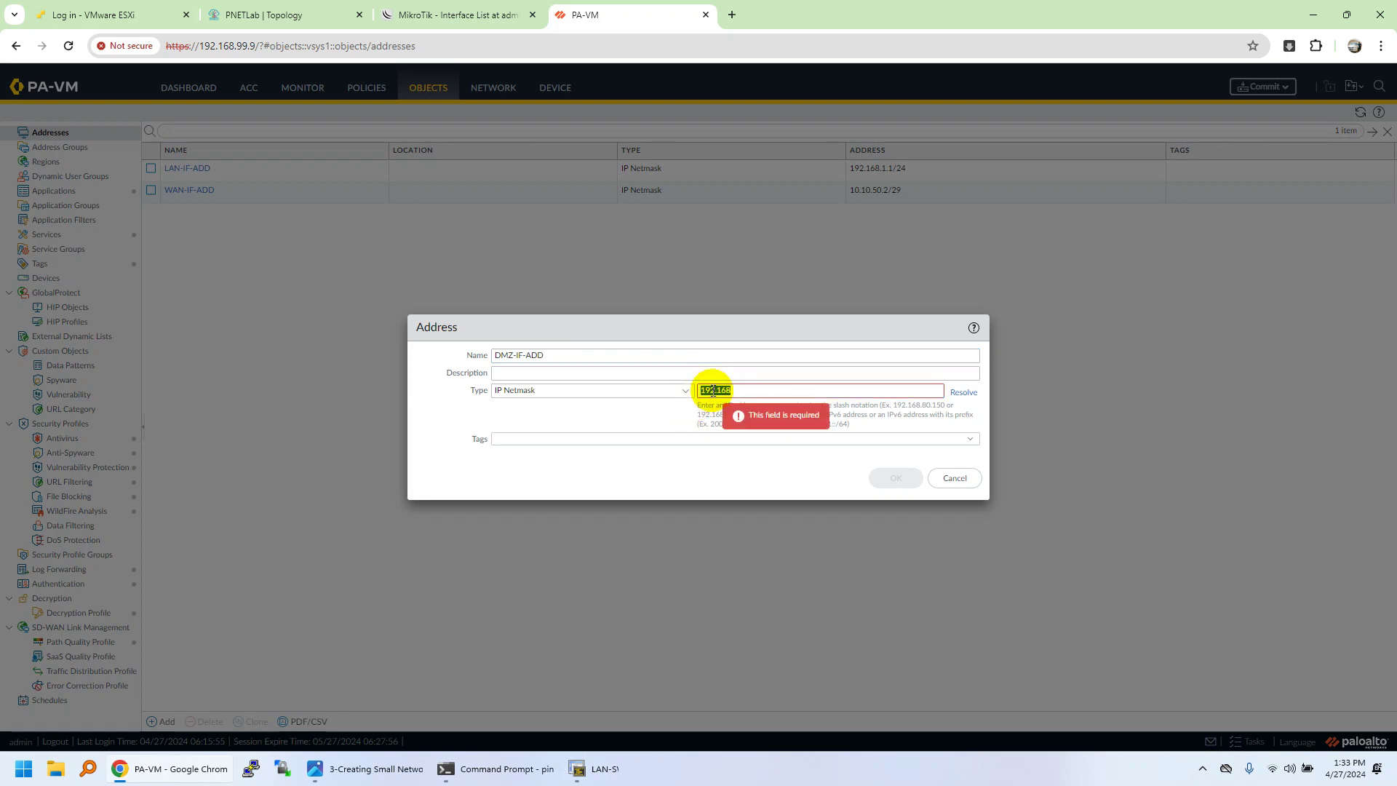
{"action": "type", "text": "172.16.100.1/24"}
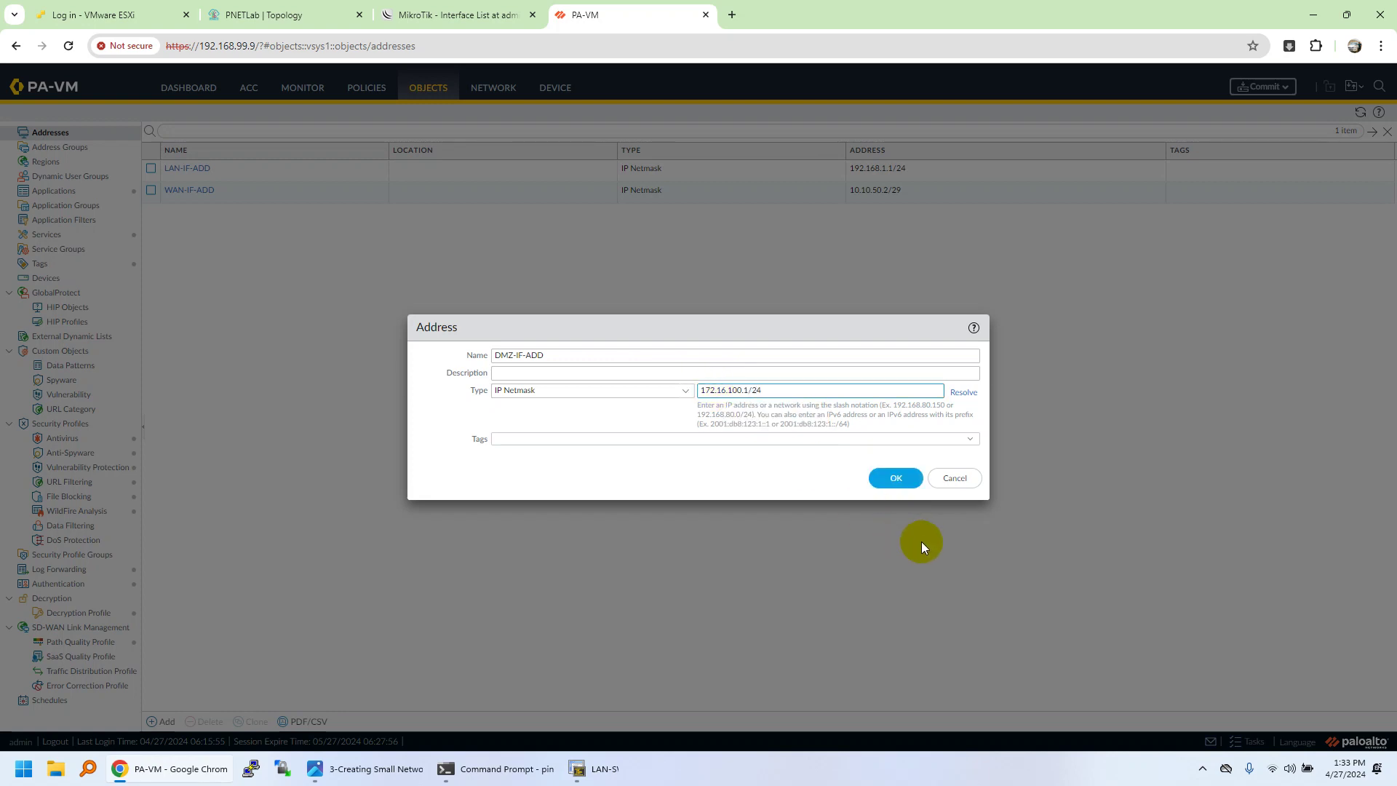
{"action": "left_click", "coordinate": [894, 478]}
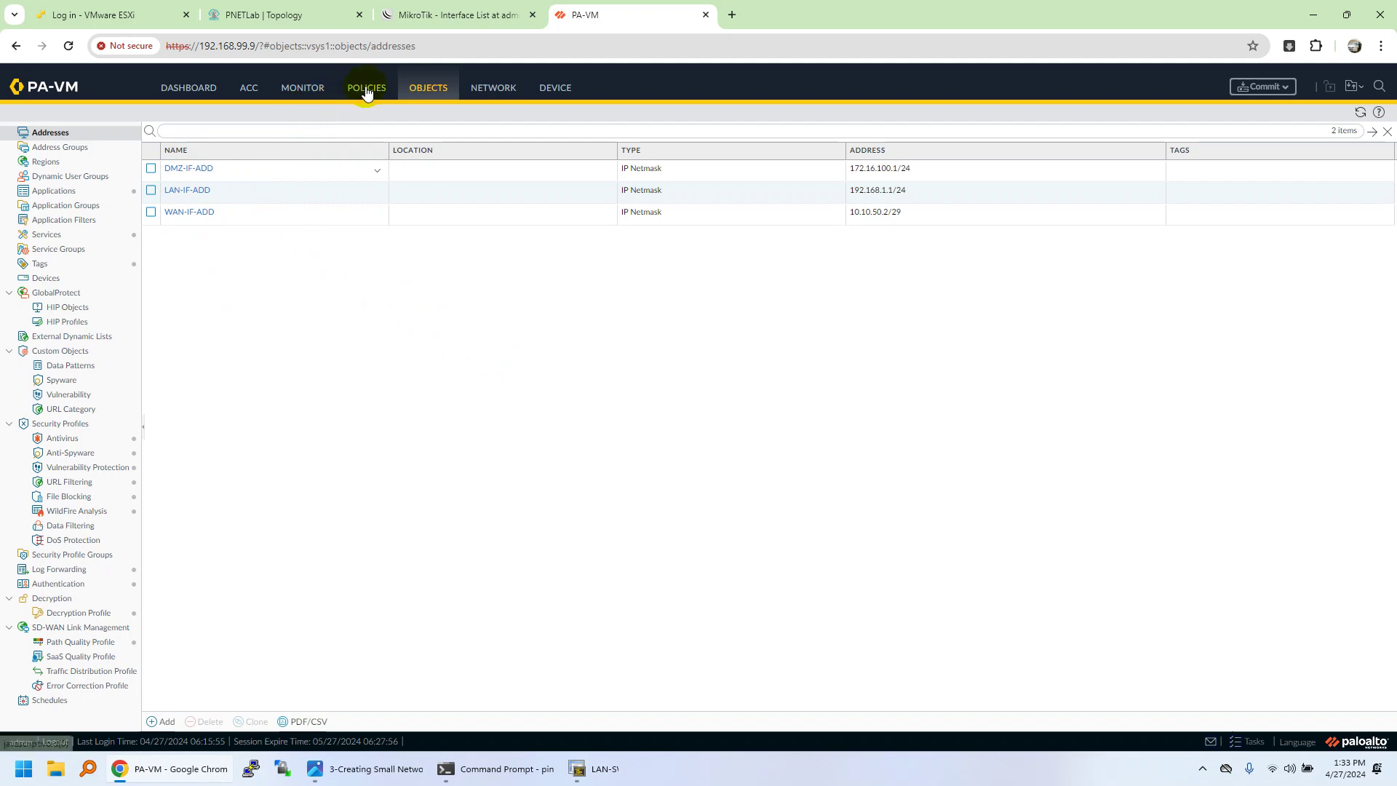
- Open the firewall's Ethernet interface list, check the PA-FW link to EDGE-RTR in the PNETLab topology, and return to PA-VM
{"action": "left_click", "coordinate": [499, 90]}
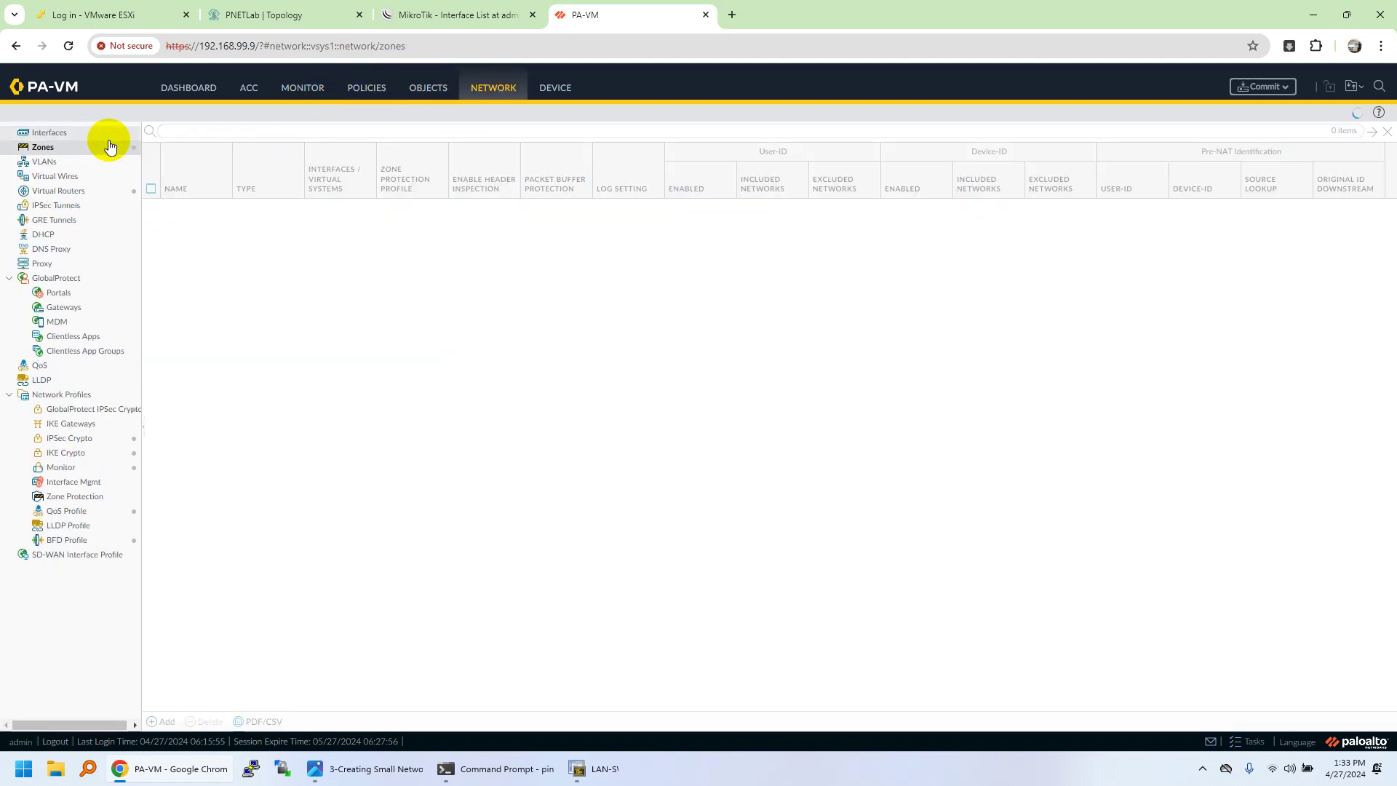
{"action": "left_click", "coordinate": [101, 138]}
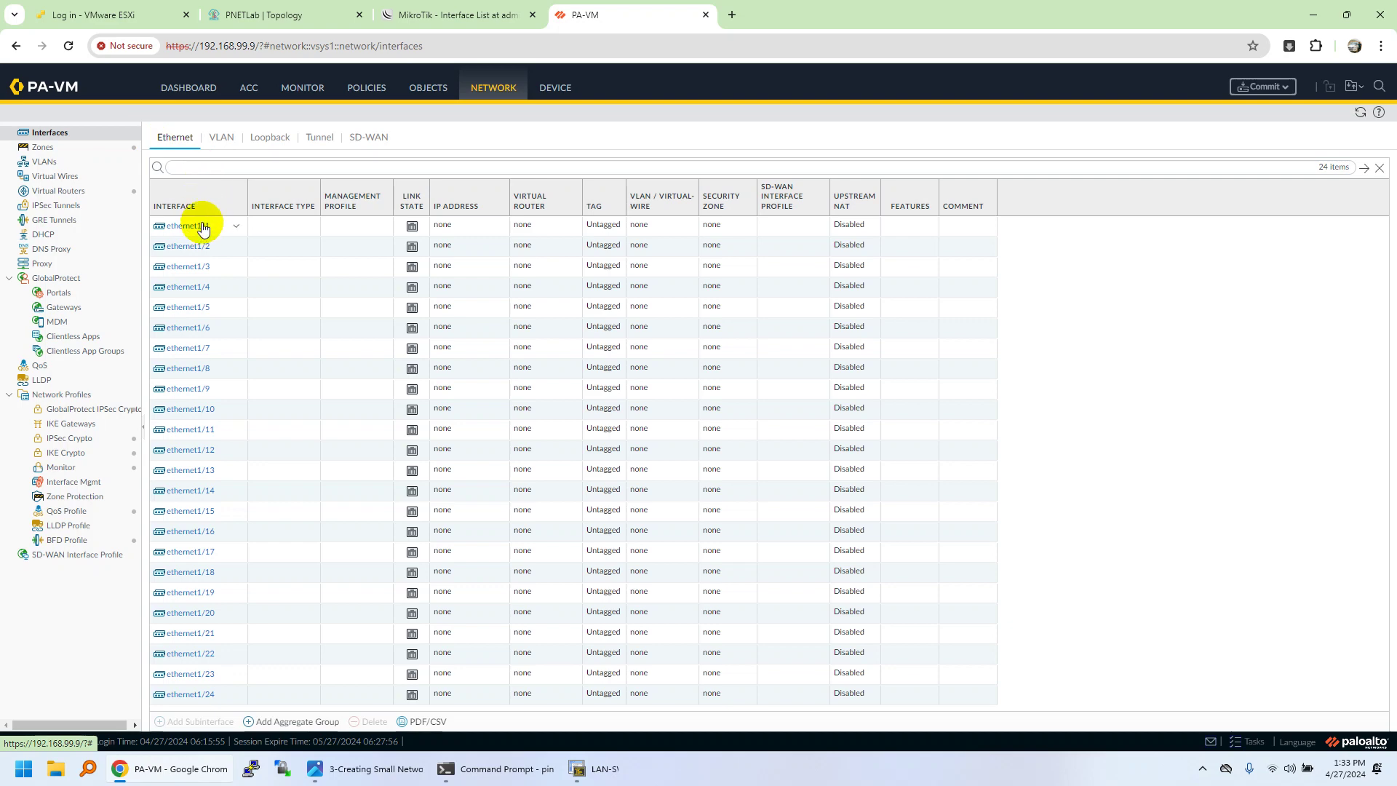
{"action": "left_click", "coordinate": [284, 14]}
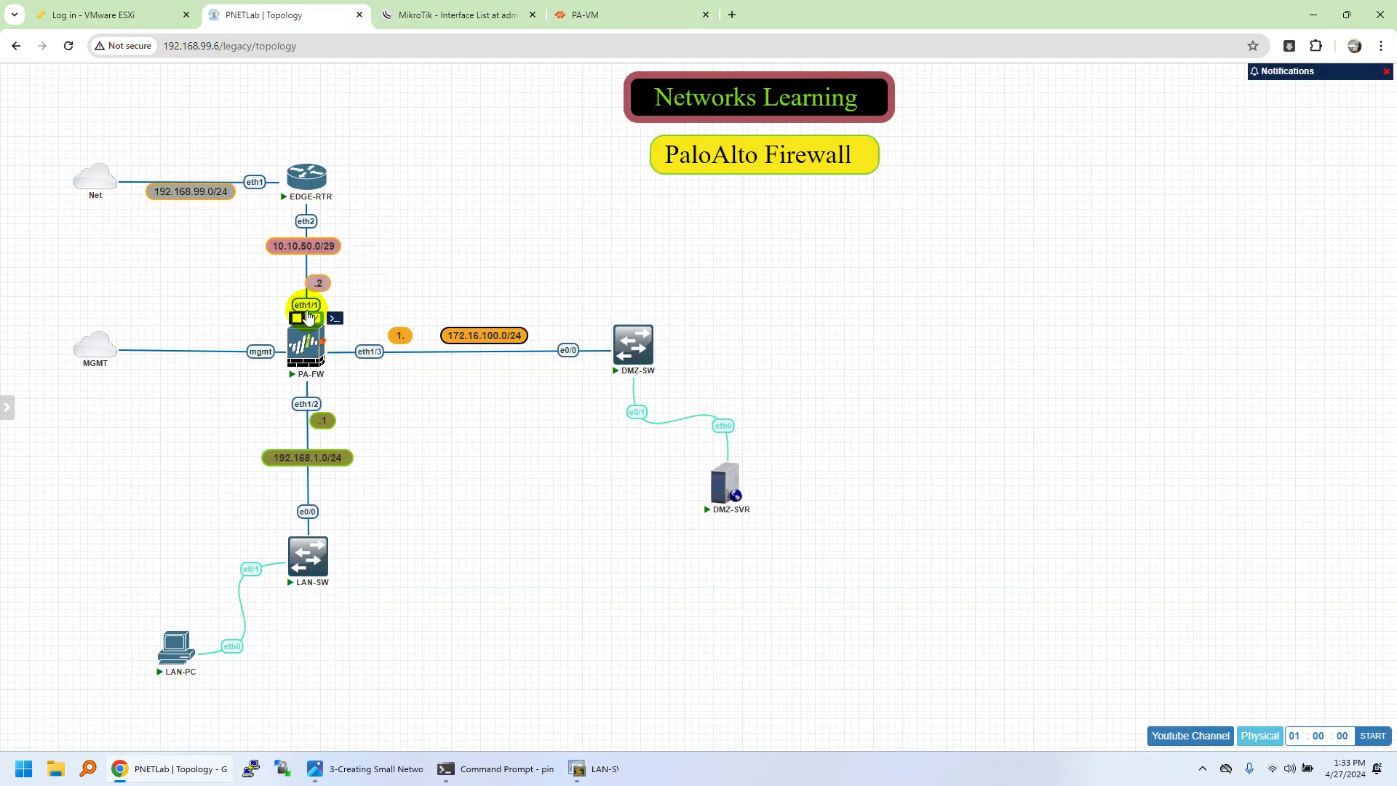
{"action": "mouse_move", "coordinate": [343, 139]}
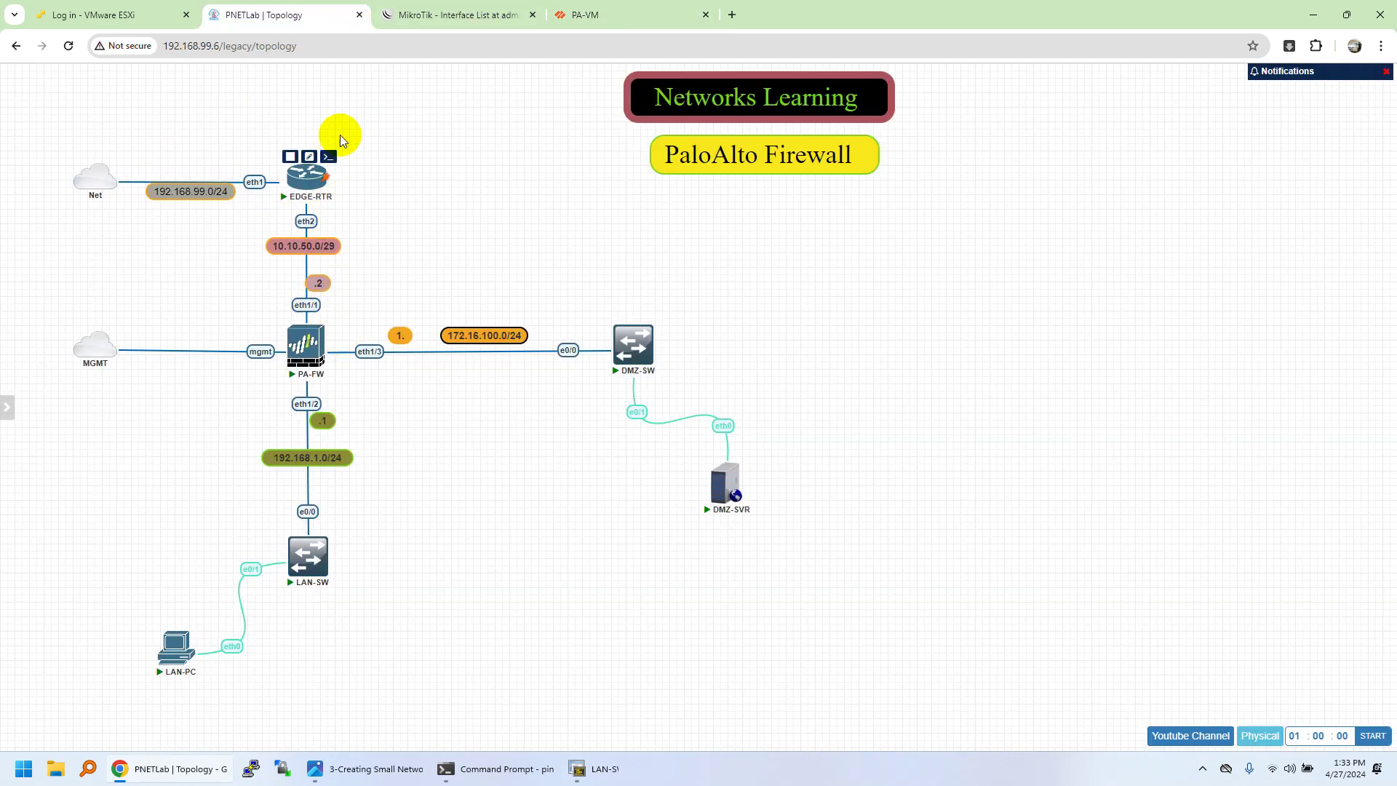
{"action": "left_click", "coordinate": [603, 15]}
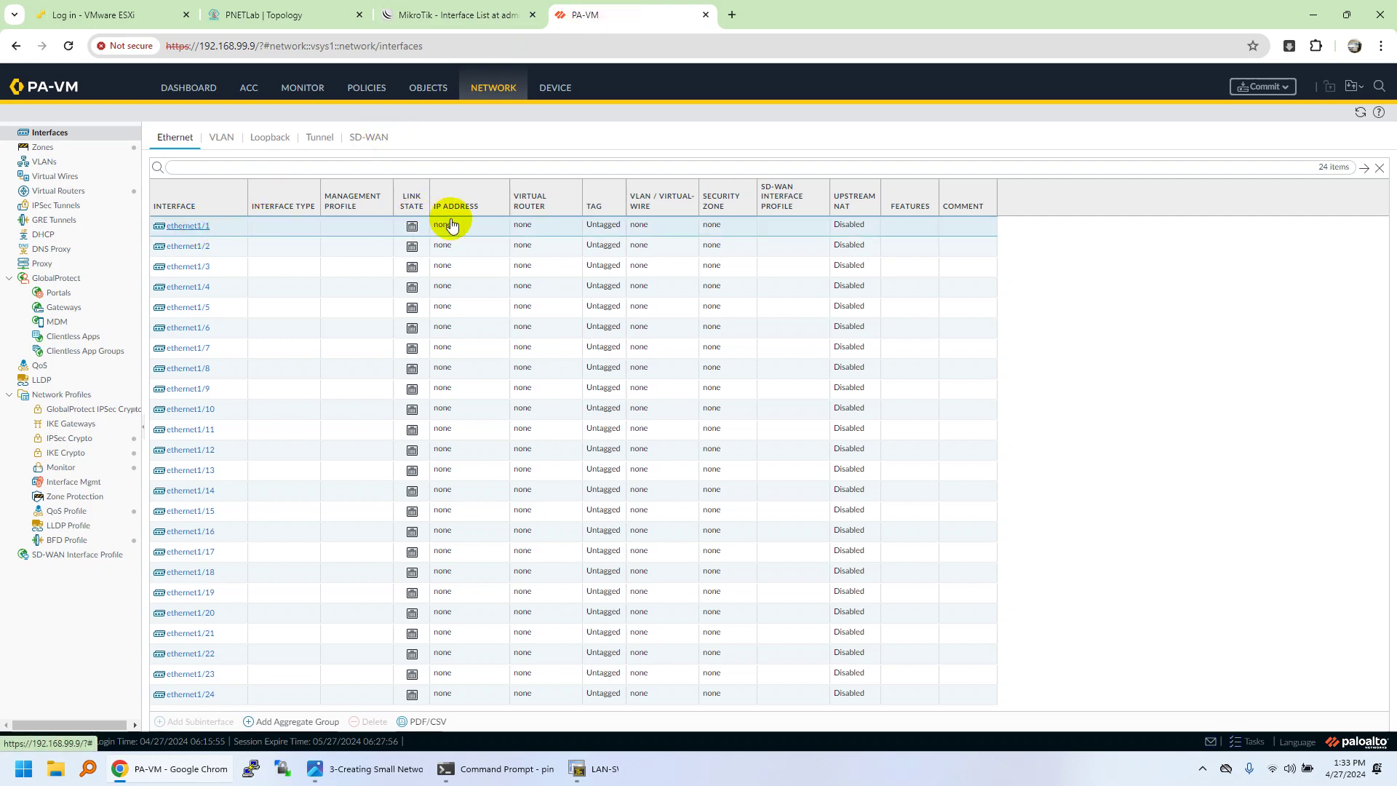
{"action": "left_click", "coordinate": [203, 227]}
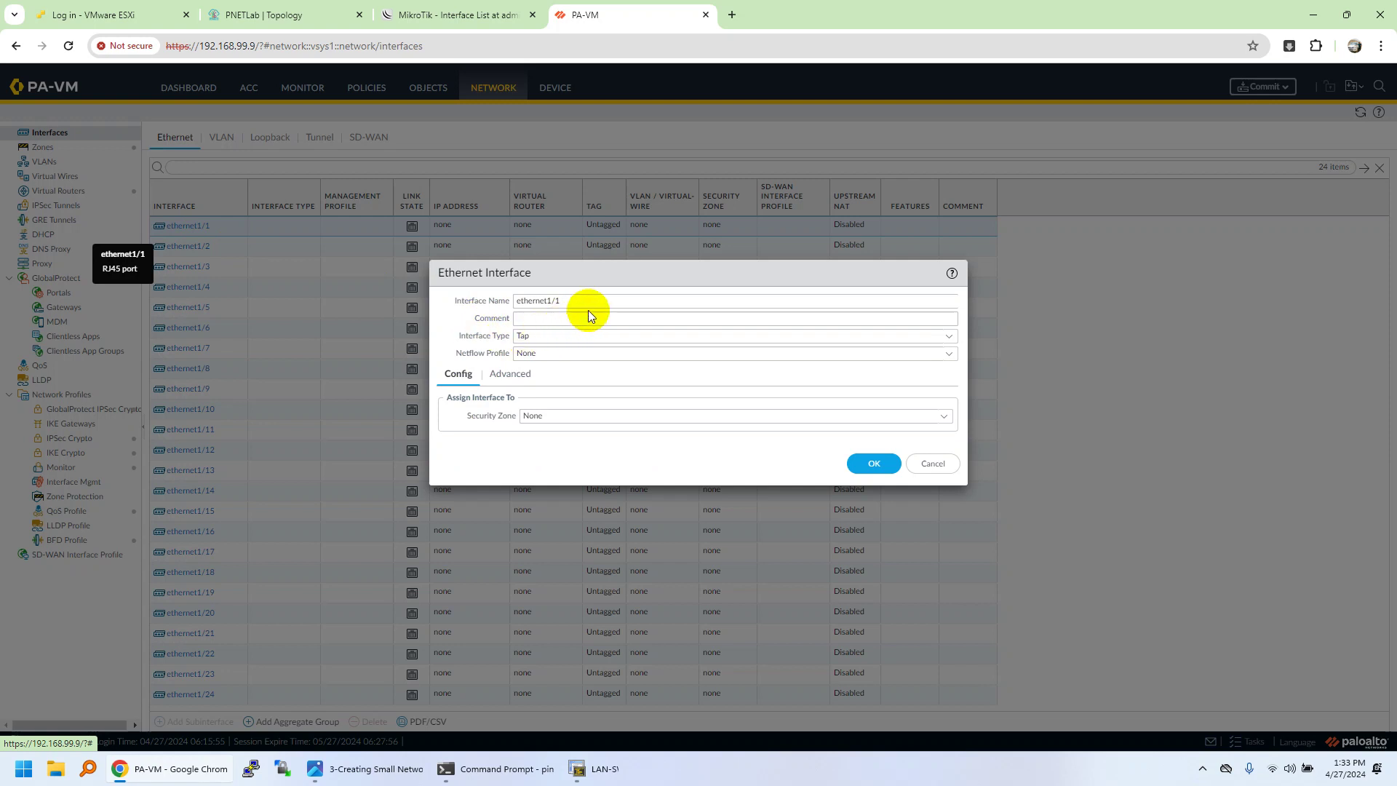
{"action": "left_click", "coordinate": [550, 308]}
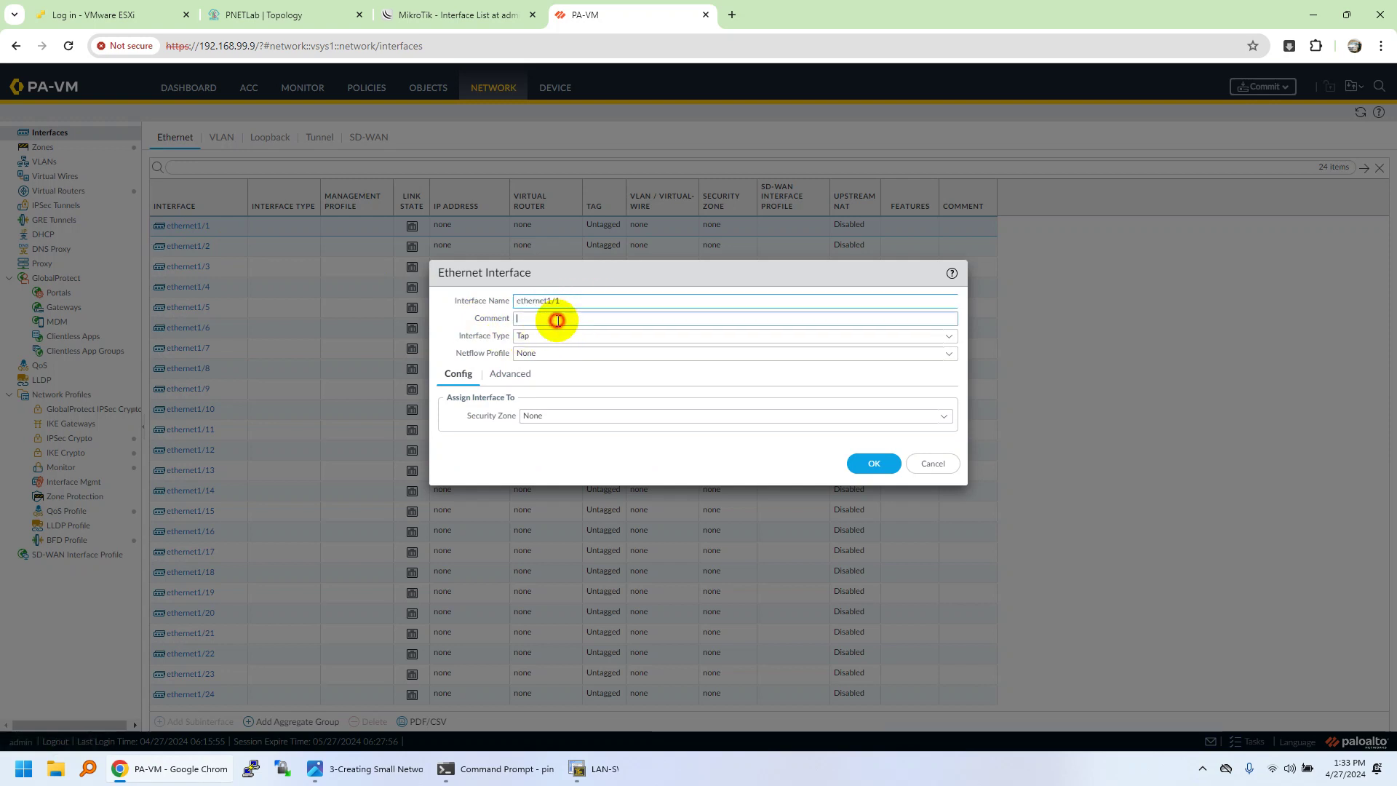
{"action": "left_click", "coordinate": [558, 321]}
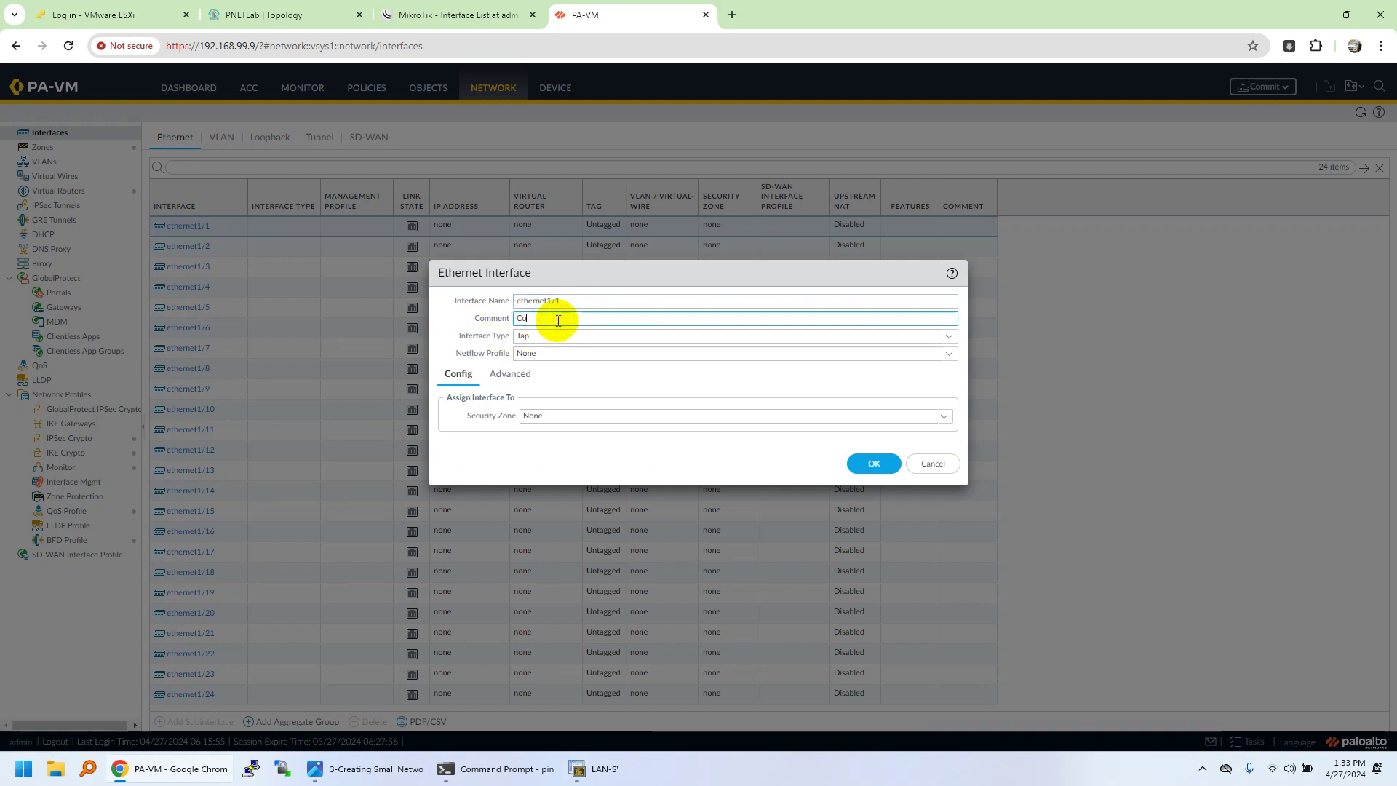
{"action": "type", "text": "Connected to EDGE-RTR"}
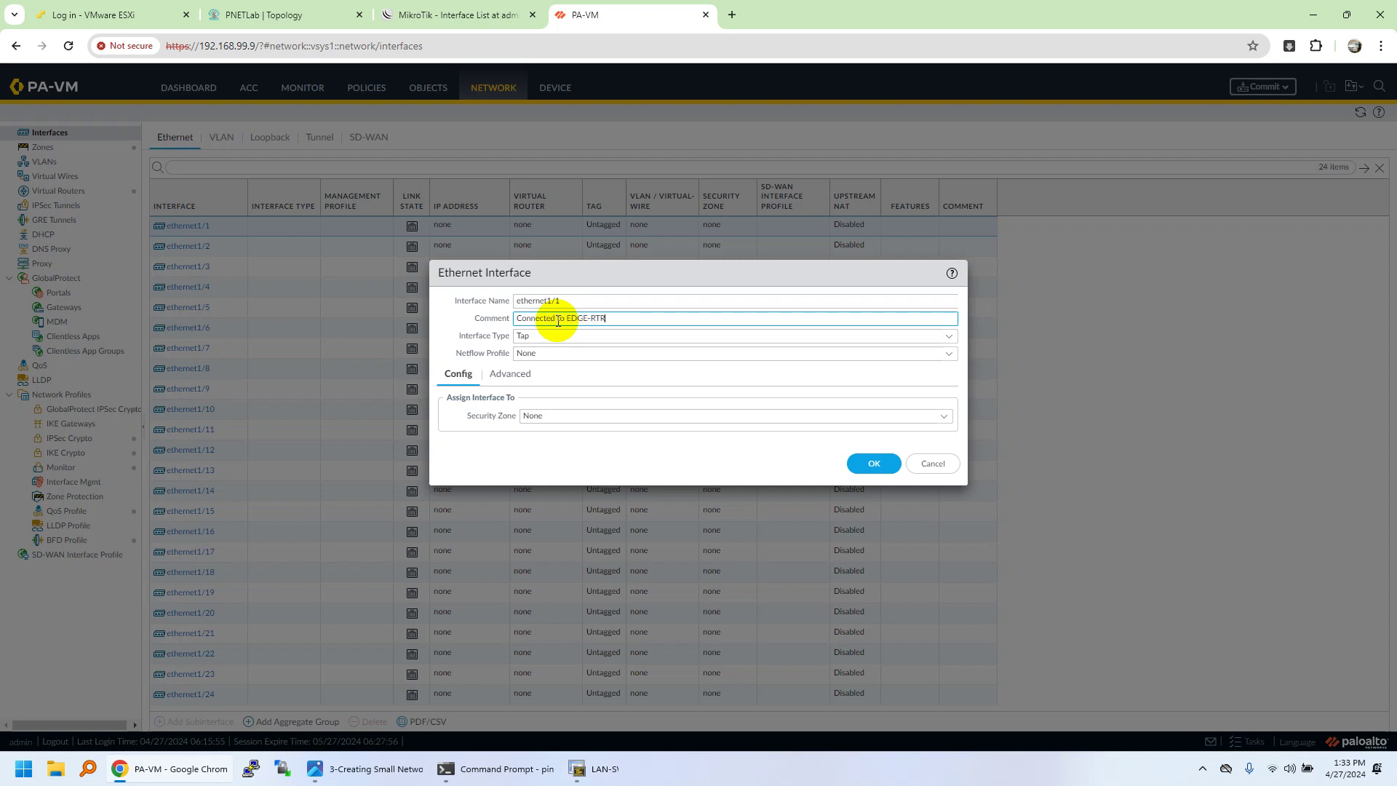
{"action": "left_click", "coordinate": [951, 334]}
{"action": "left_click", "coordinate": [950, 351]}
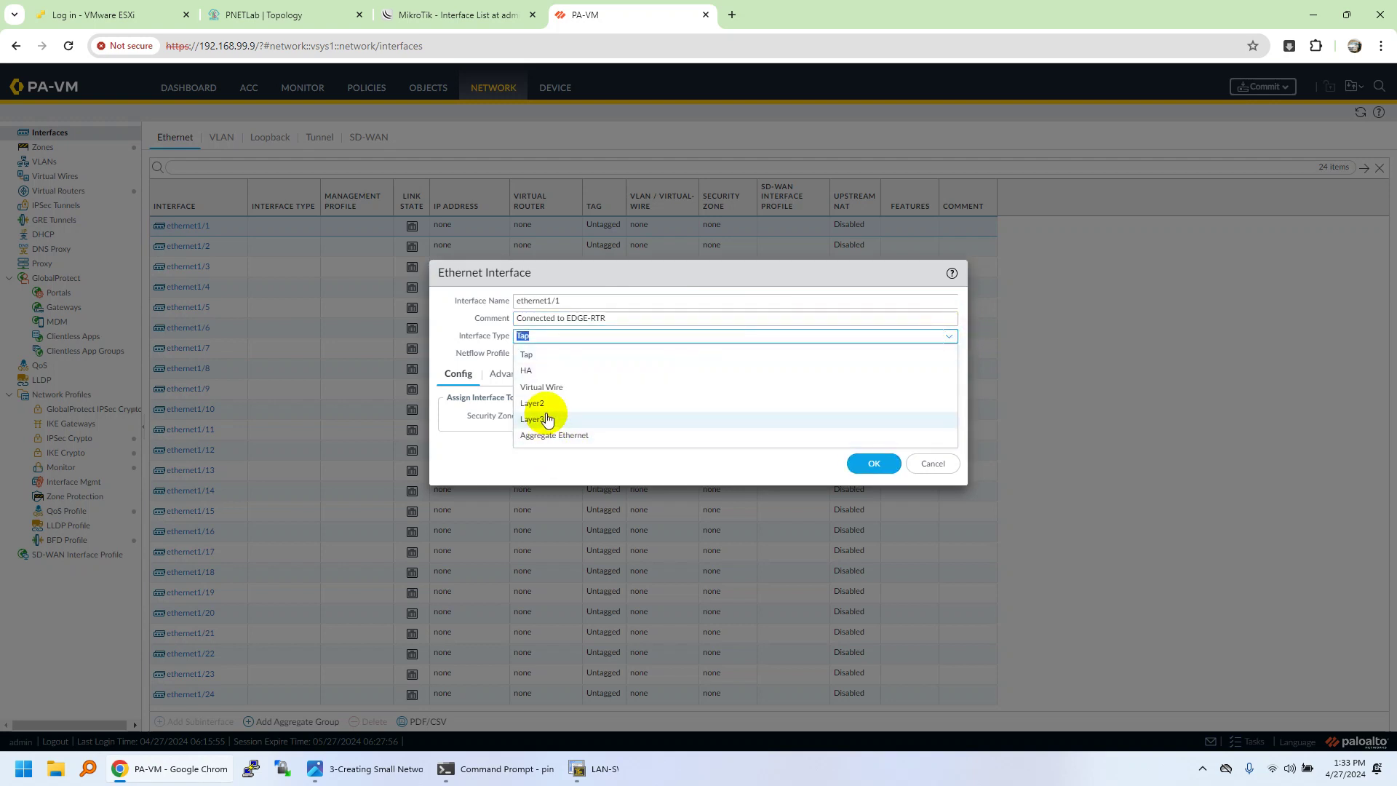
{"action": "left_click", "coordinate": [545, 419]}
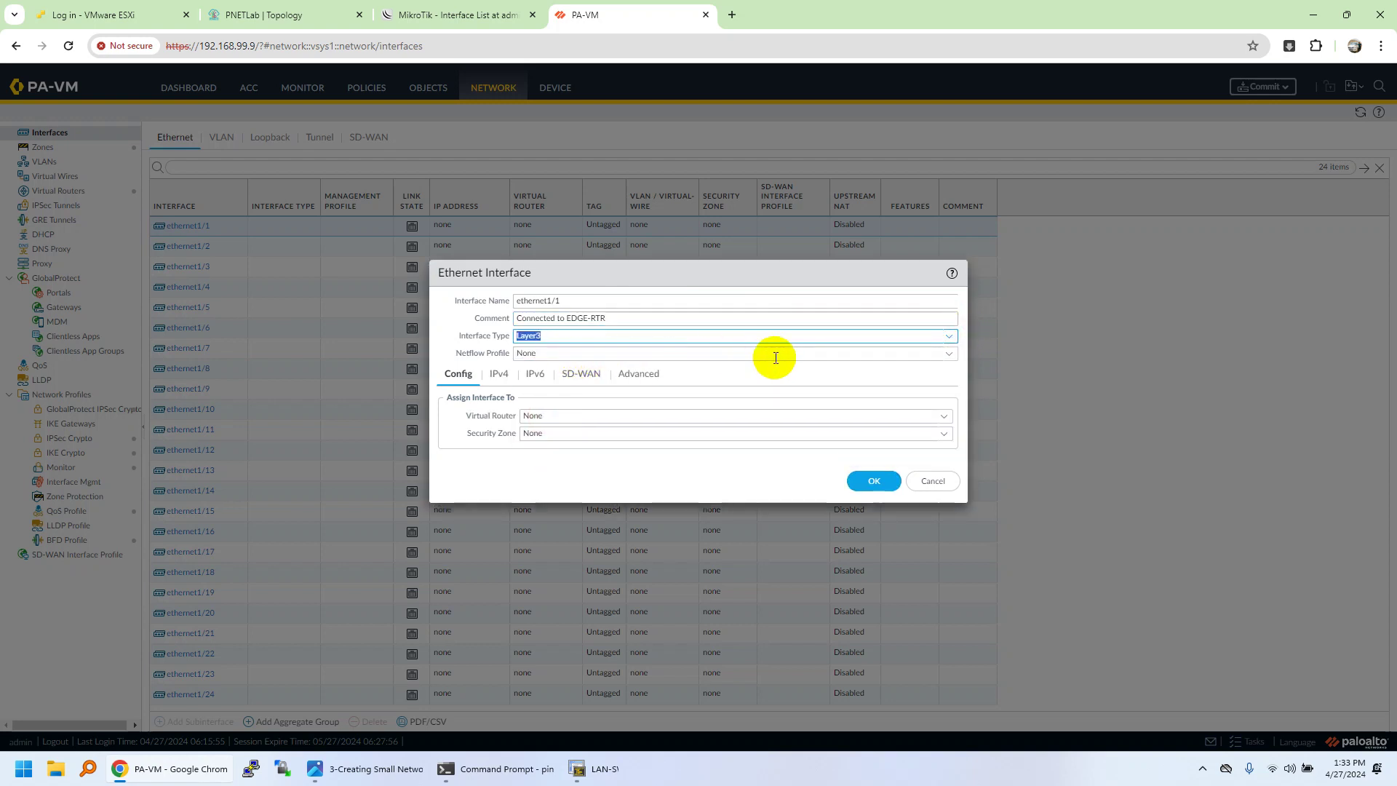
{"action": "left_click", "coordinate": [949, 414]}
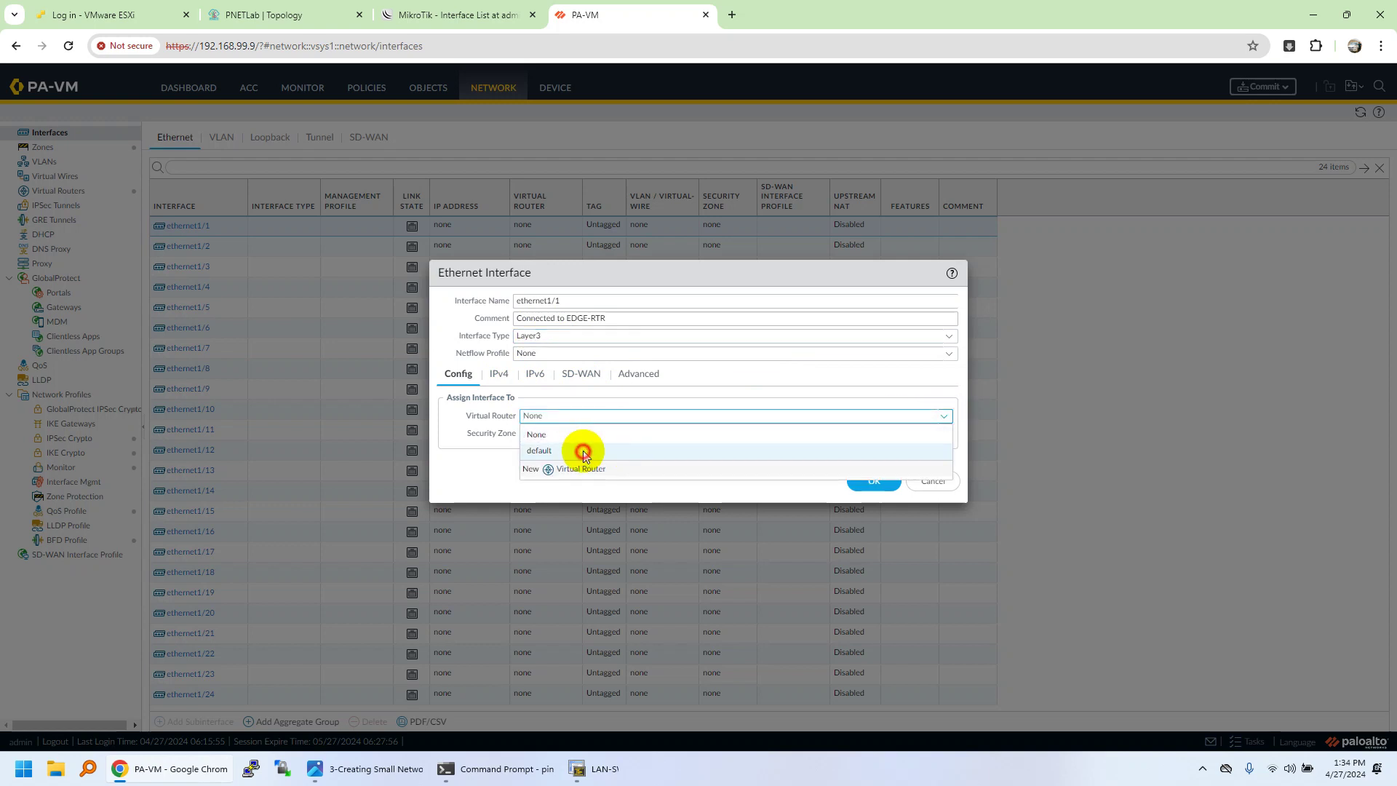
{"action": "left_click", "coordinate": [580, 448]}
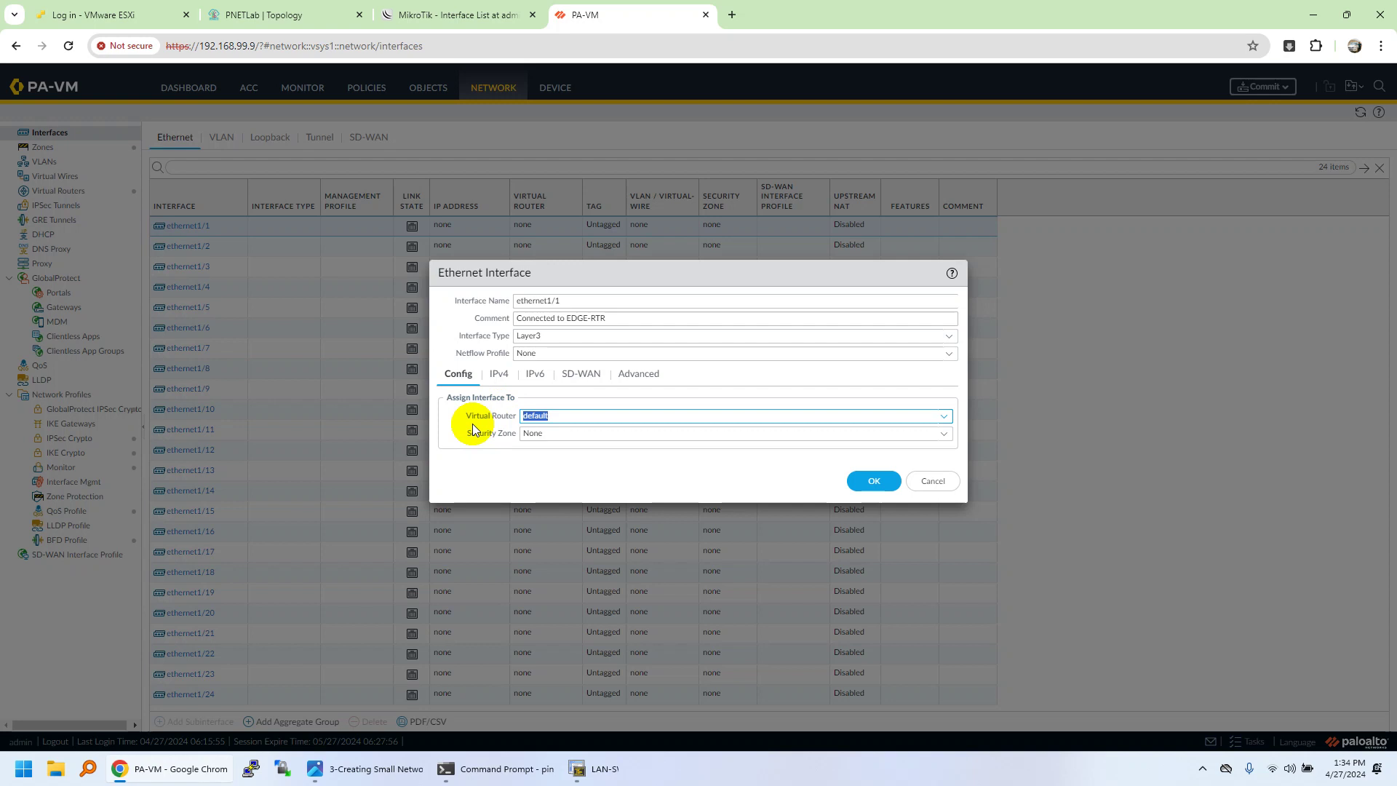
{"action": "left_click", "coordinate": [944, 435]}
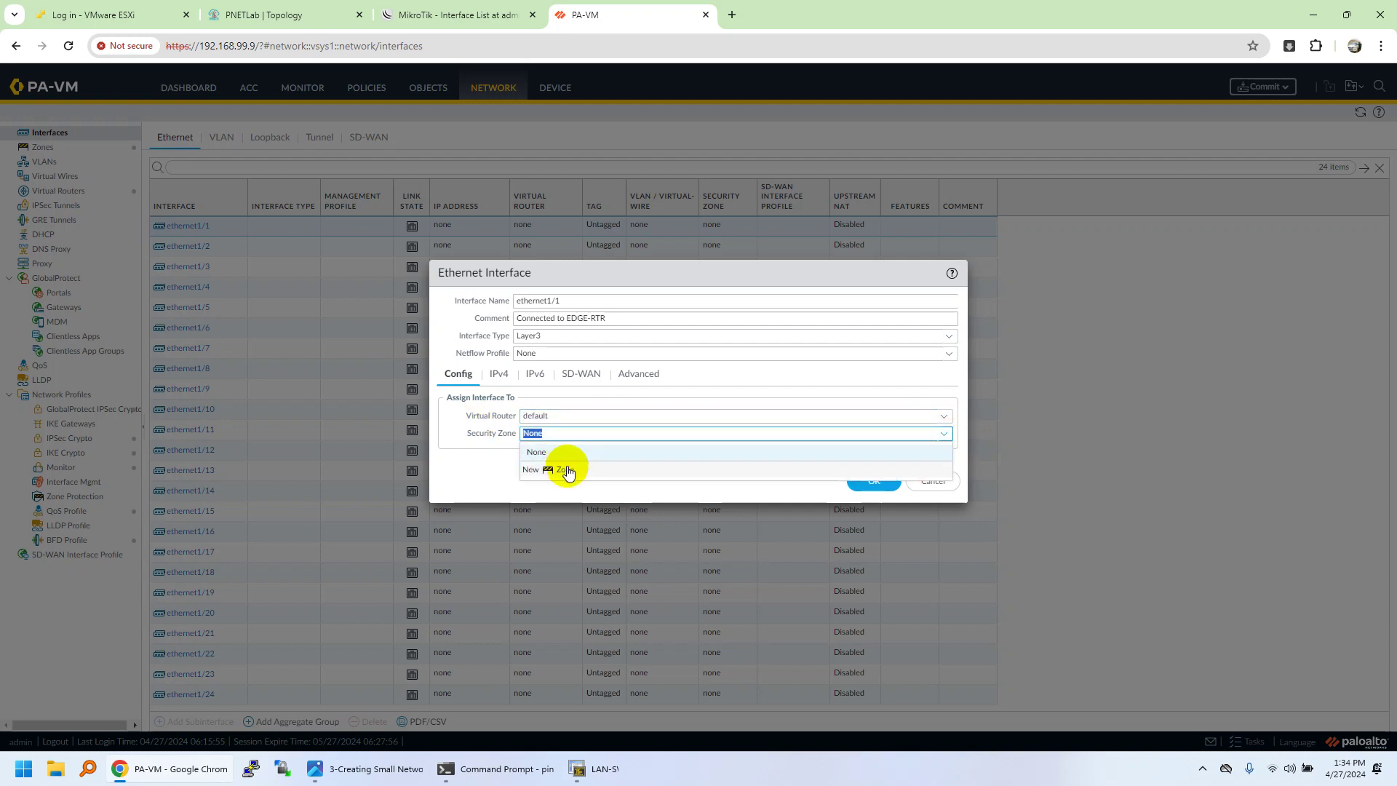
{"action": "left_click", "coordinate": [463, 440]}
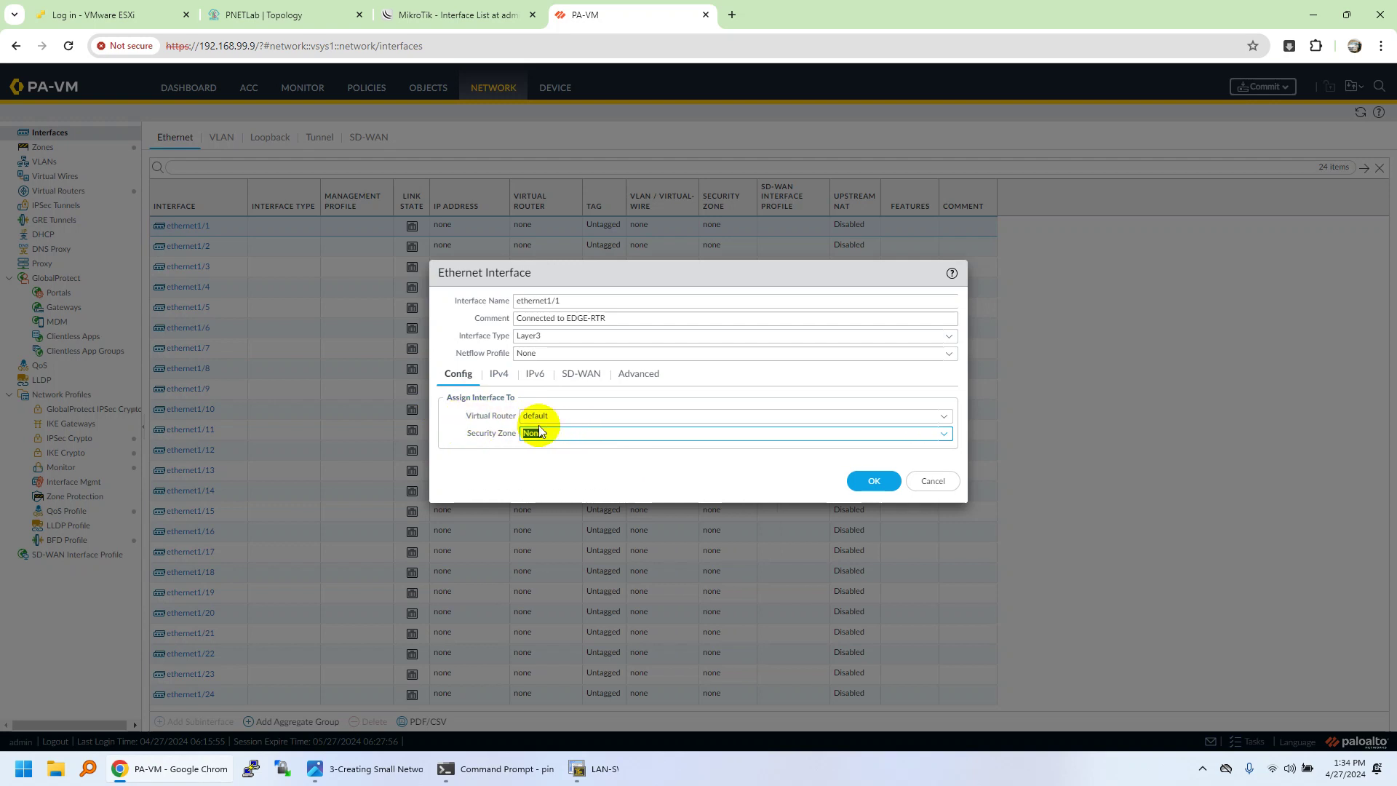
{"action": "left_click", "coordinate": [948, 486]}
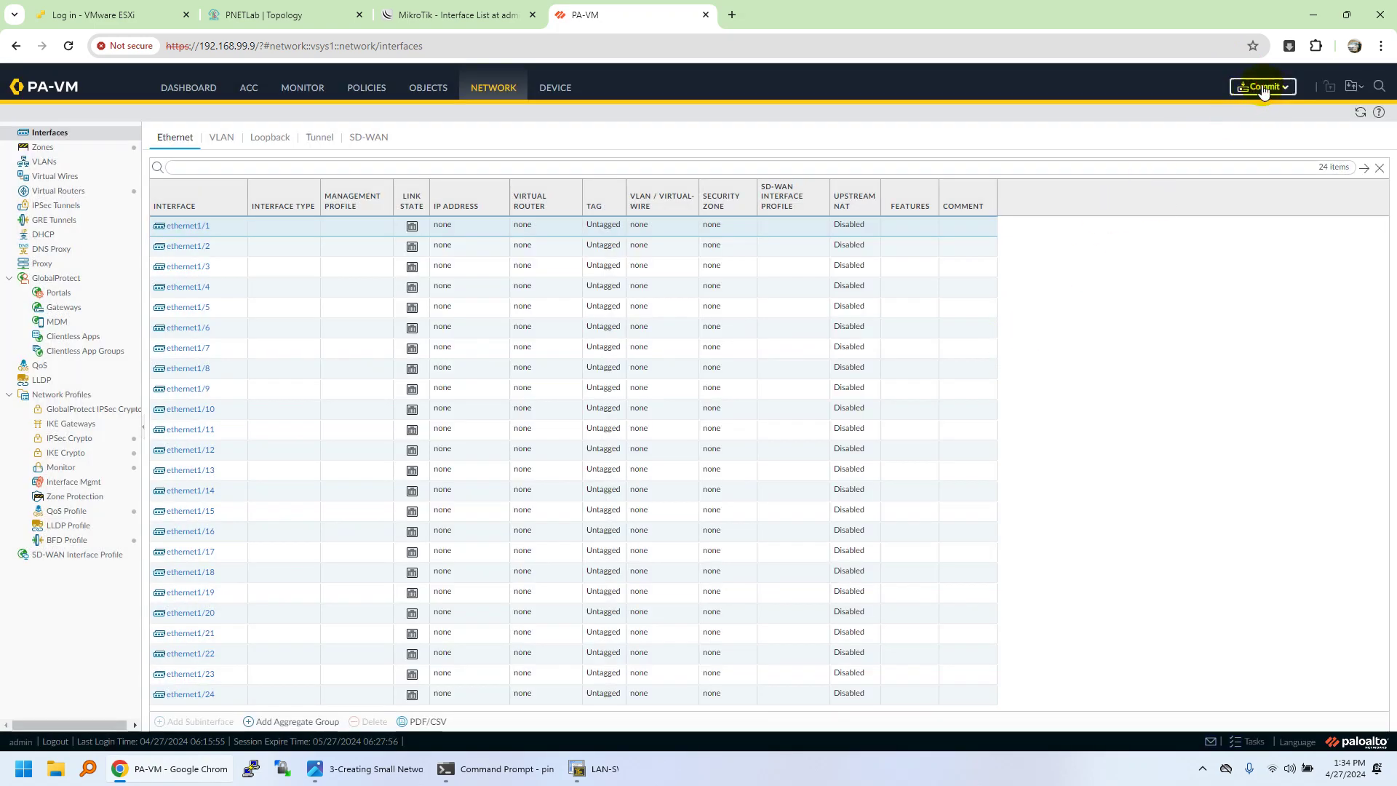
- Commit all pending policy, object, device and network changes on the firewall and dismiss the finished commit status
{"action": "left_click", "coordinate": [1263, 88]}
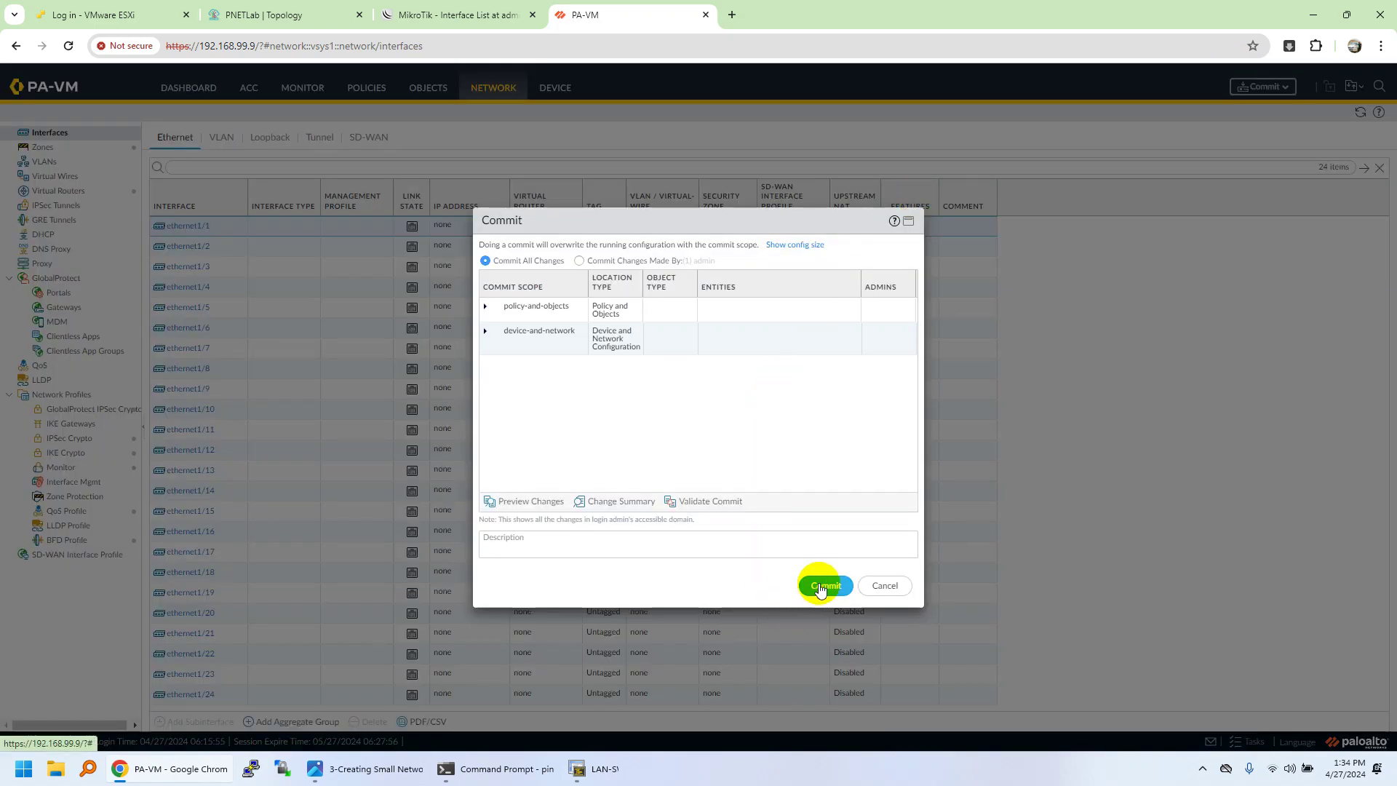
{"action": "left_click", "coordinate": [823, 586]}
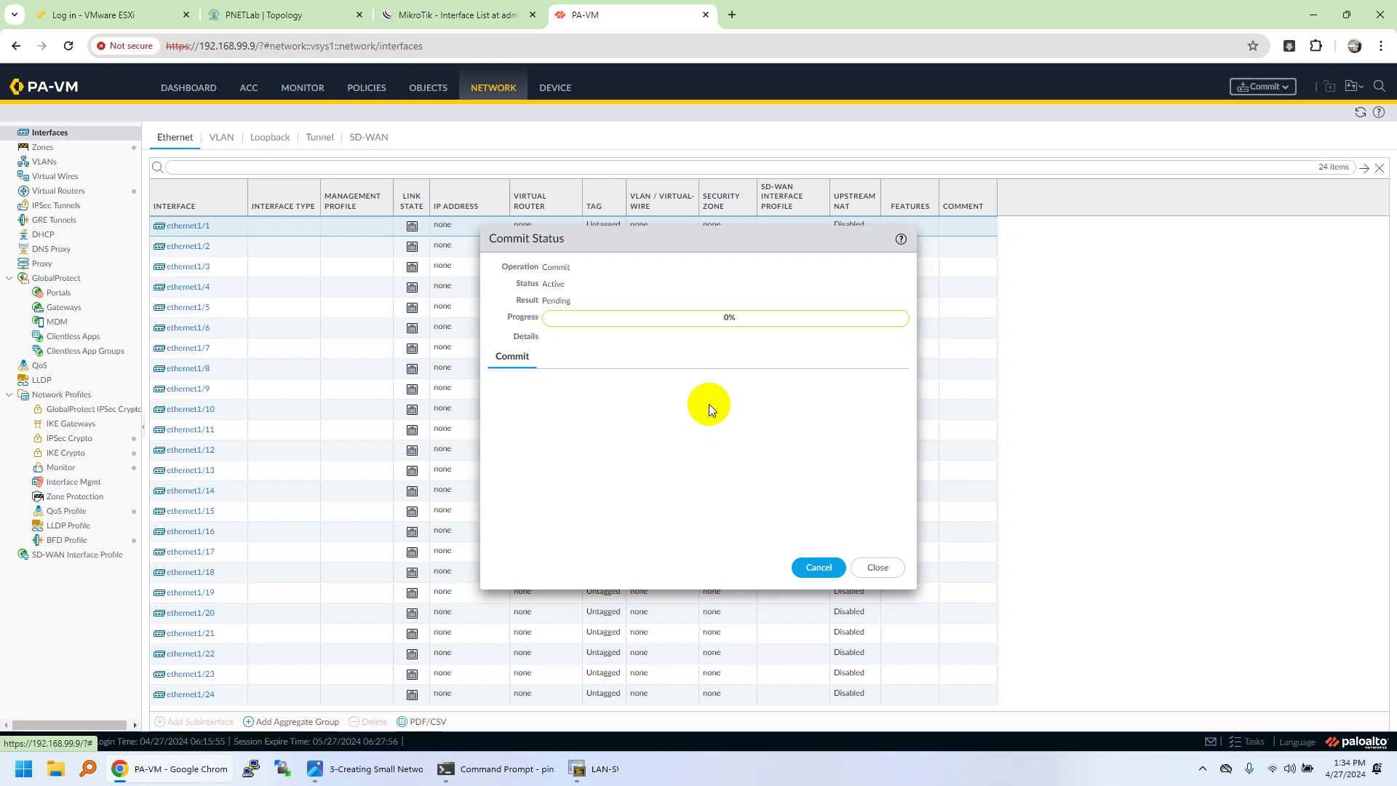
{"action": "left_click", "coordinate": [887, 764]}
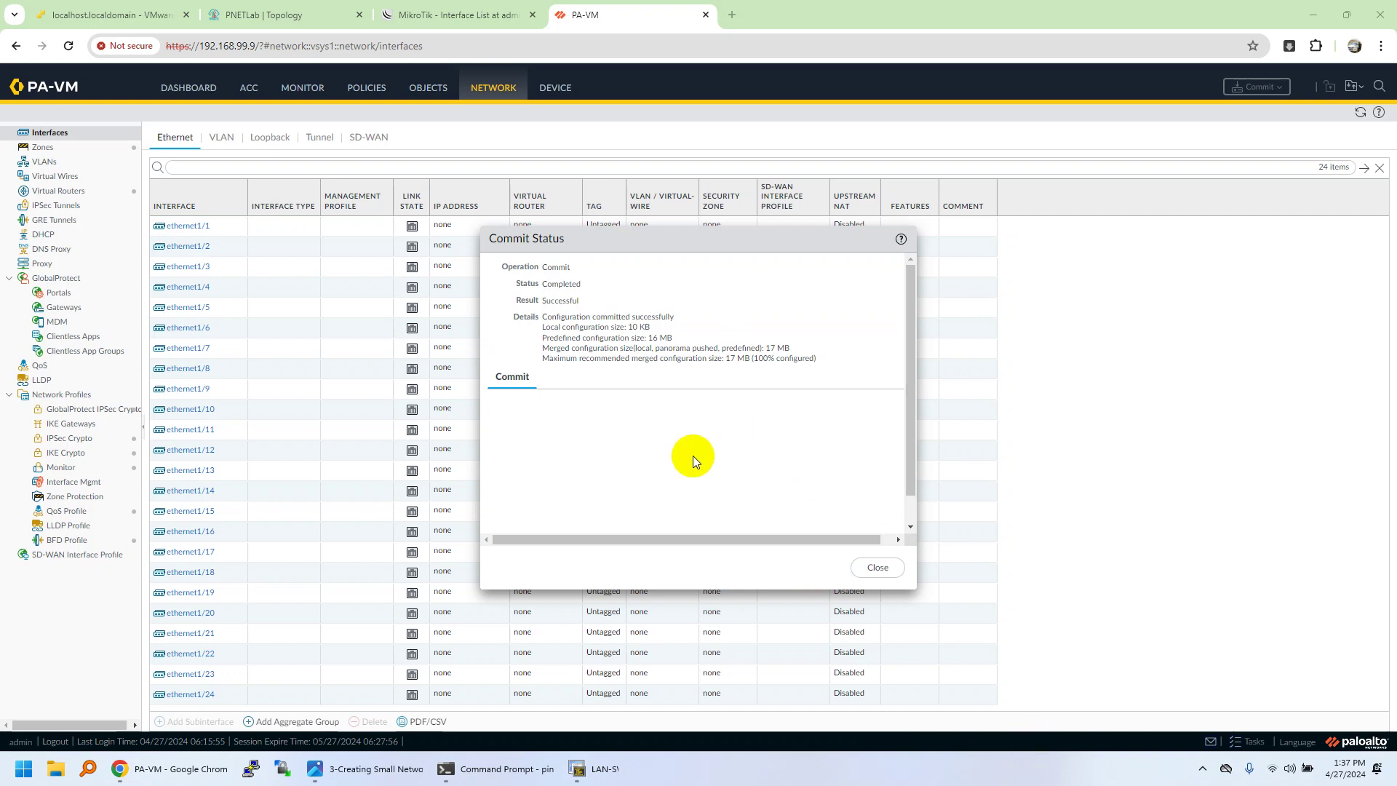
{"action": "left_click", "coordinate": [882, 569]}
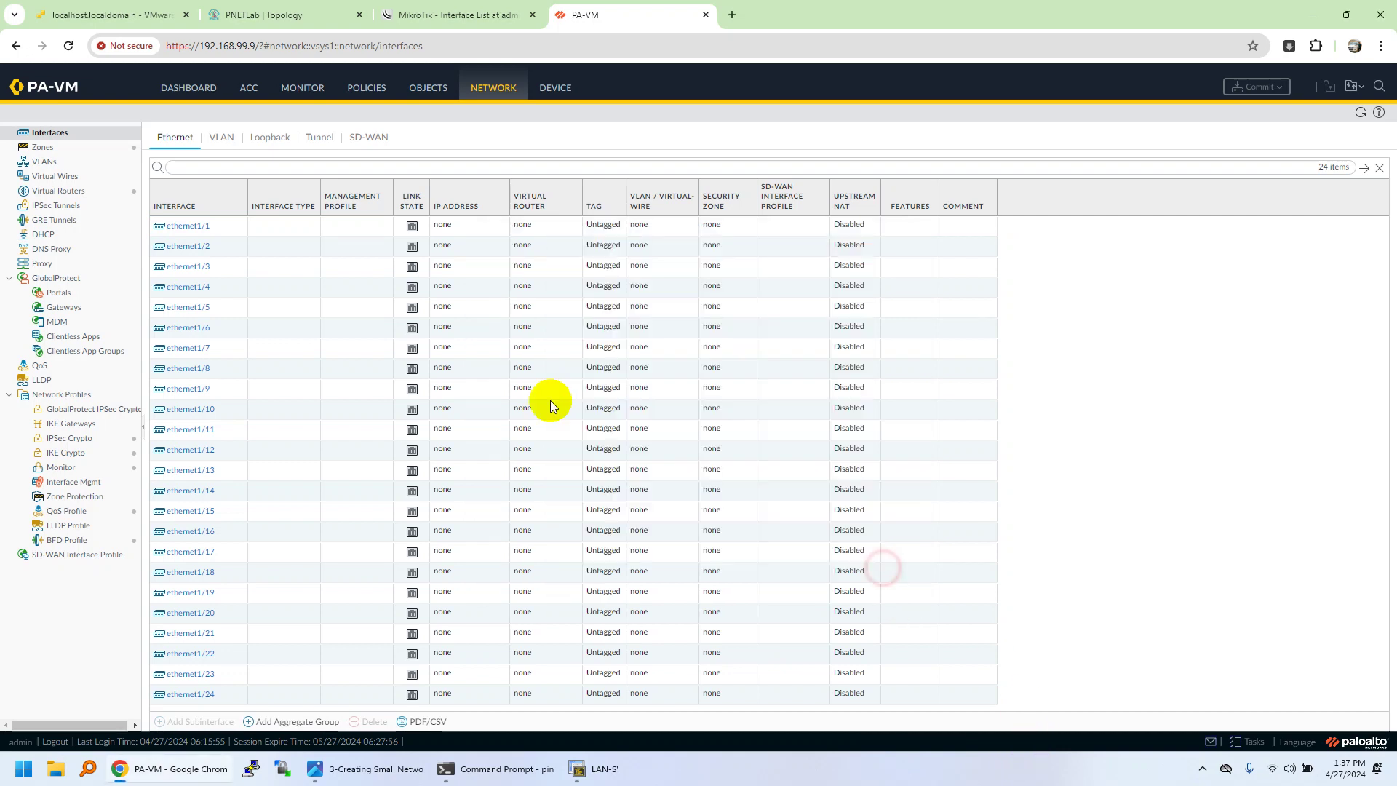
{"action": "left_click", "coordinate": [194, 227]}
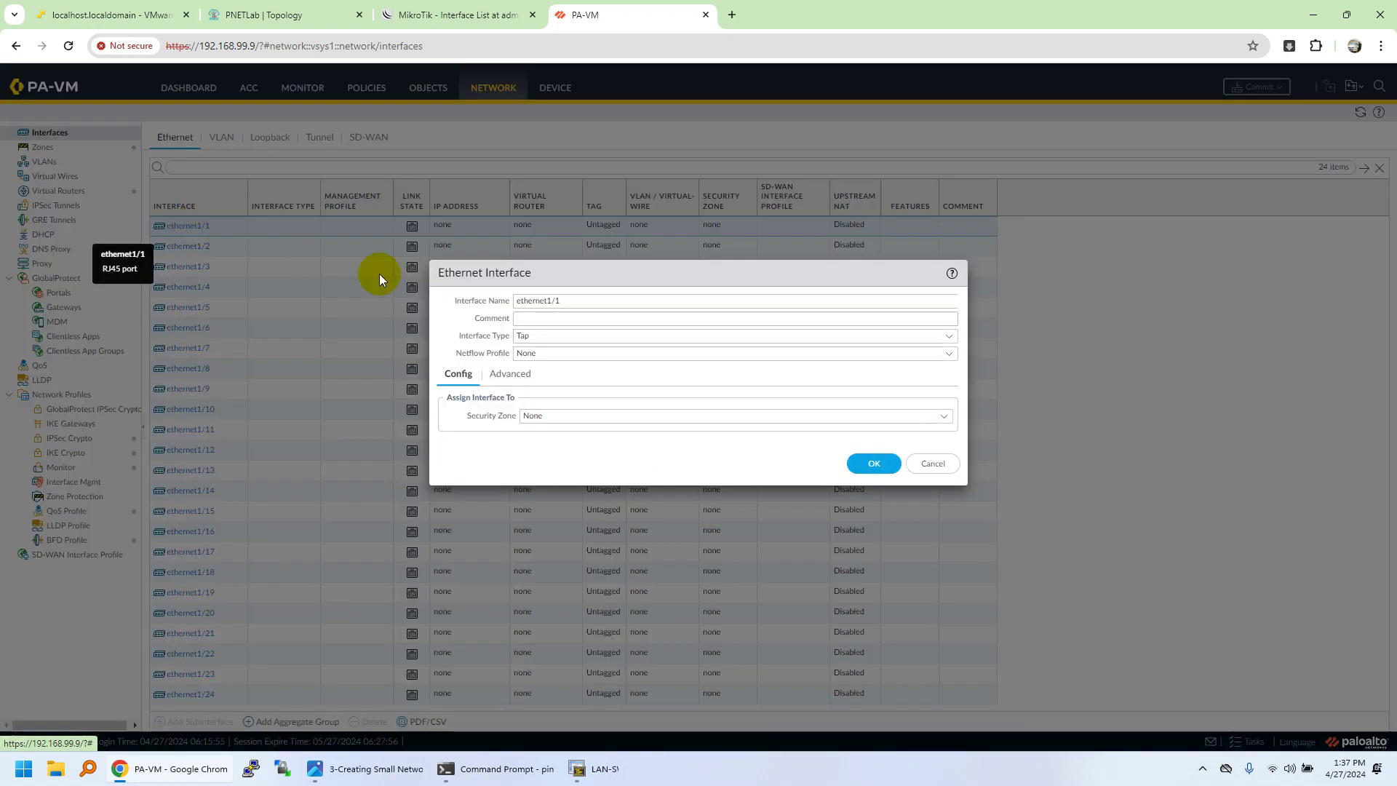
{"action": "left_click", "coordinate": [544, 301]}
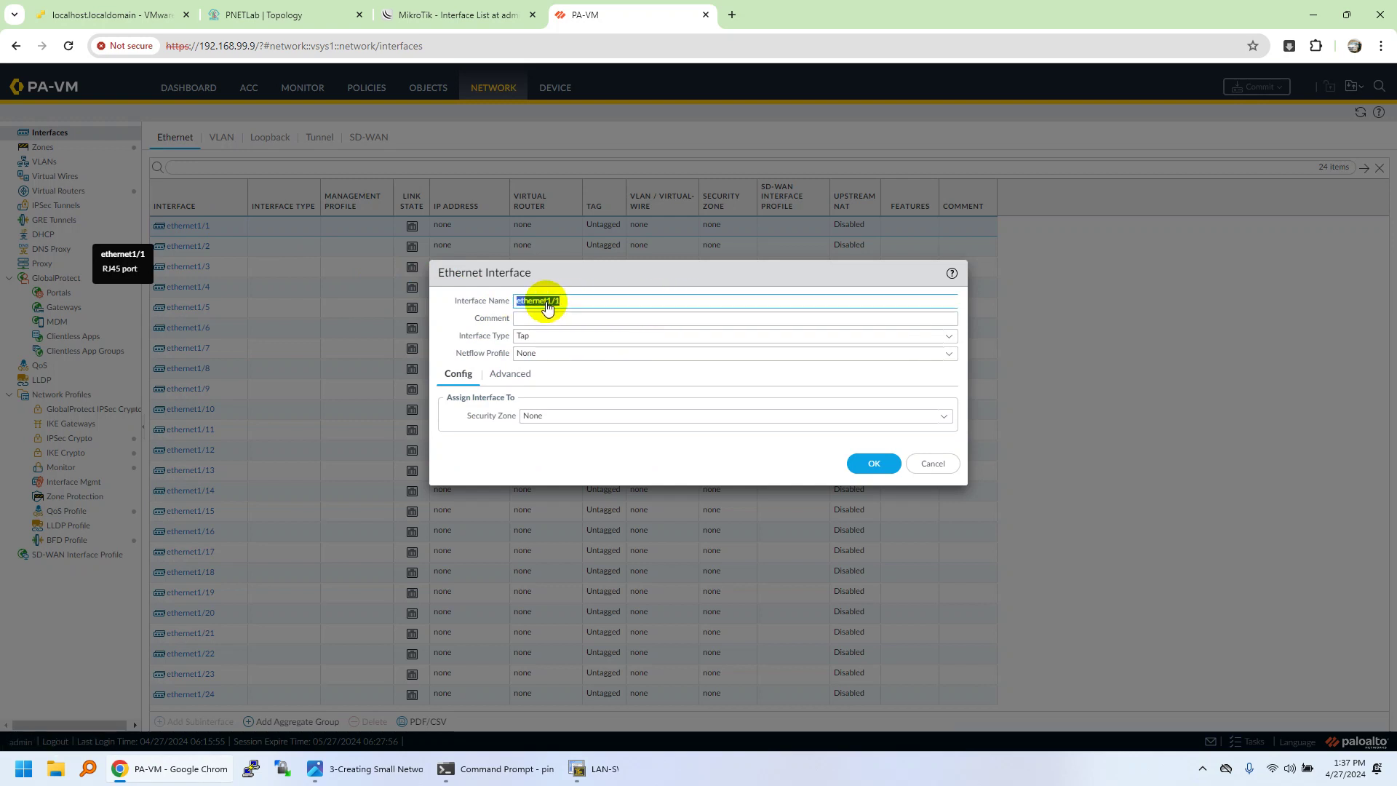
{"action": "left_click", "coordinate": [949, 336]}
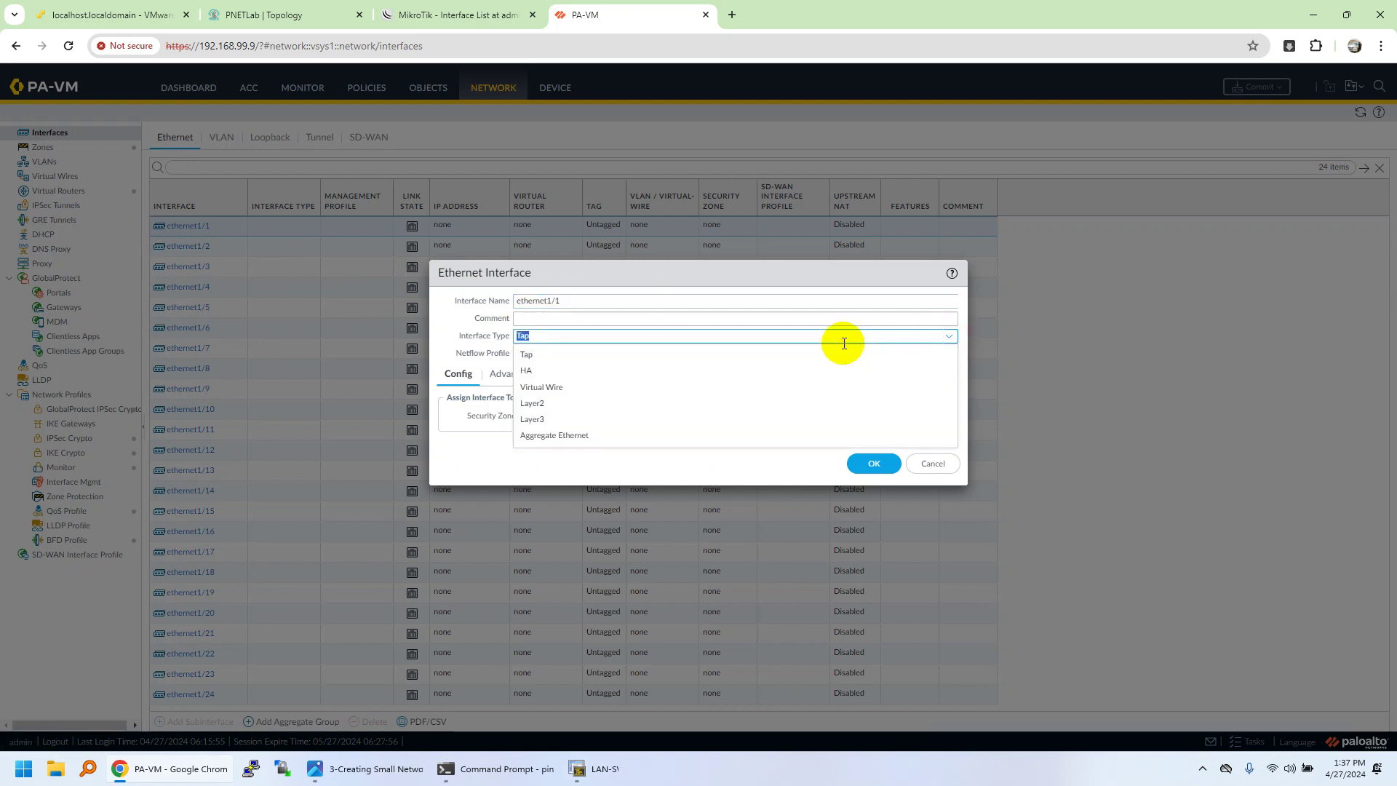
{"action": "left_click", "coordinate": [621, 421]}
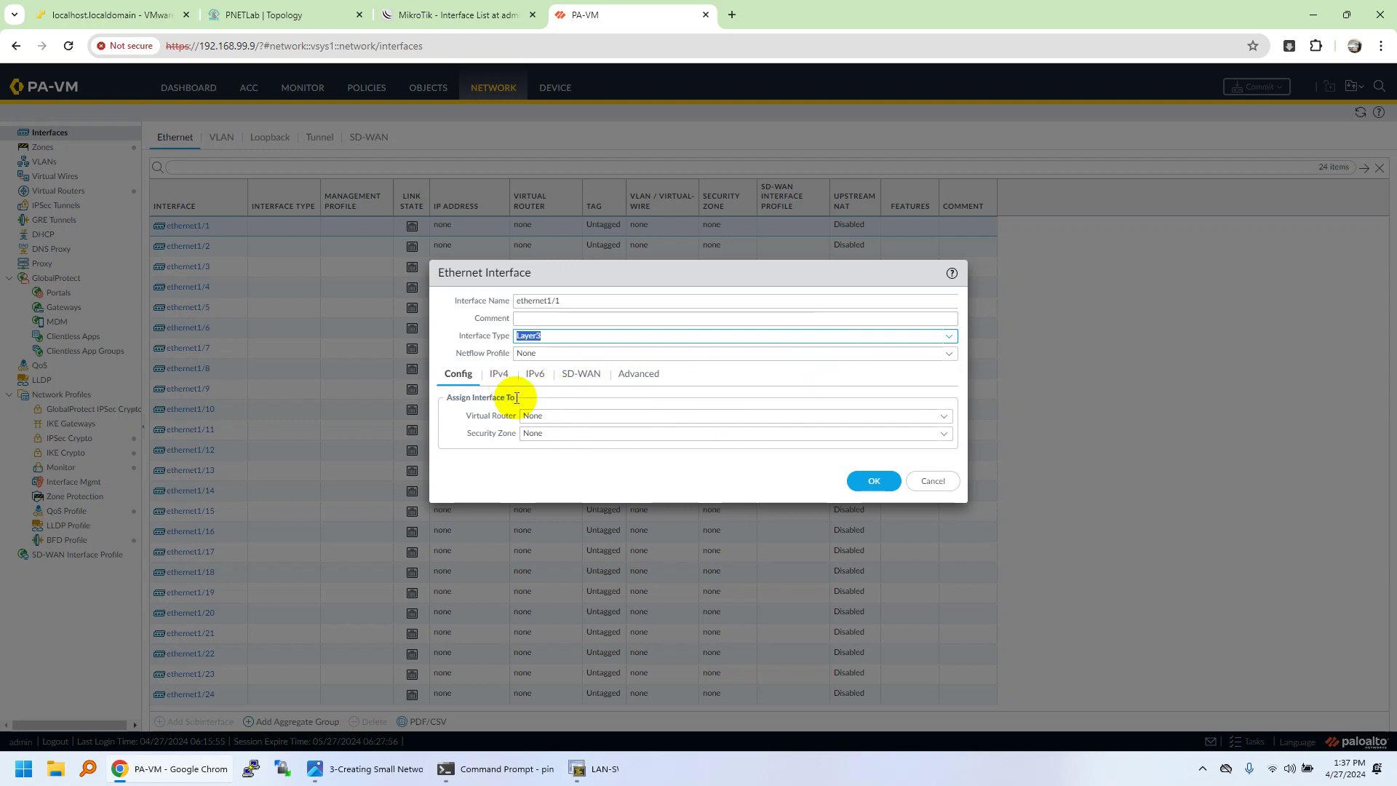
{"action": "left_click", "coordinate": [944, 415]}
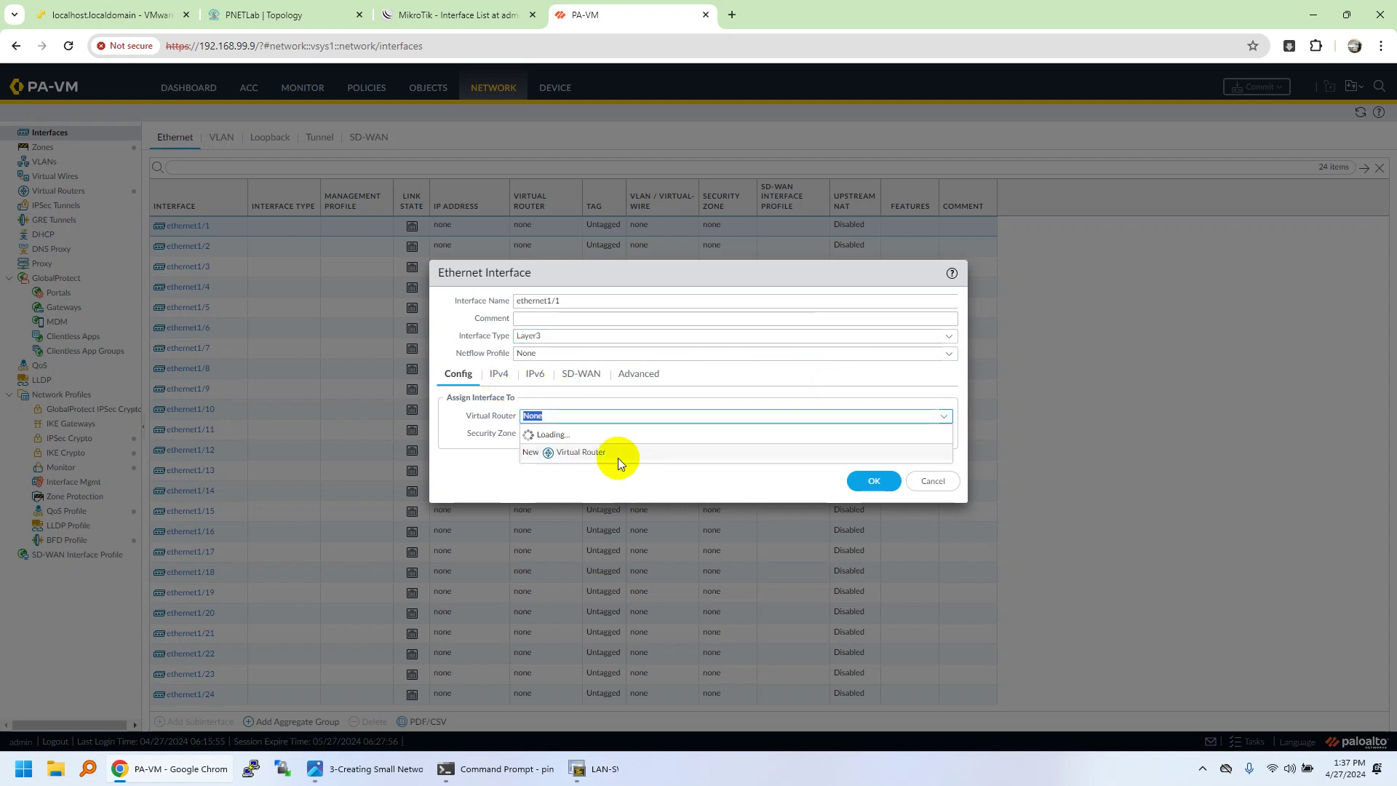
{"action": "left_click", "coordinate": [569, 442]}
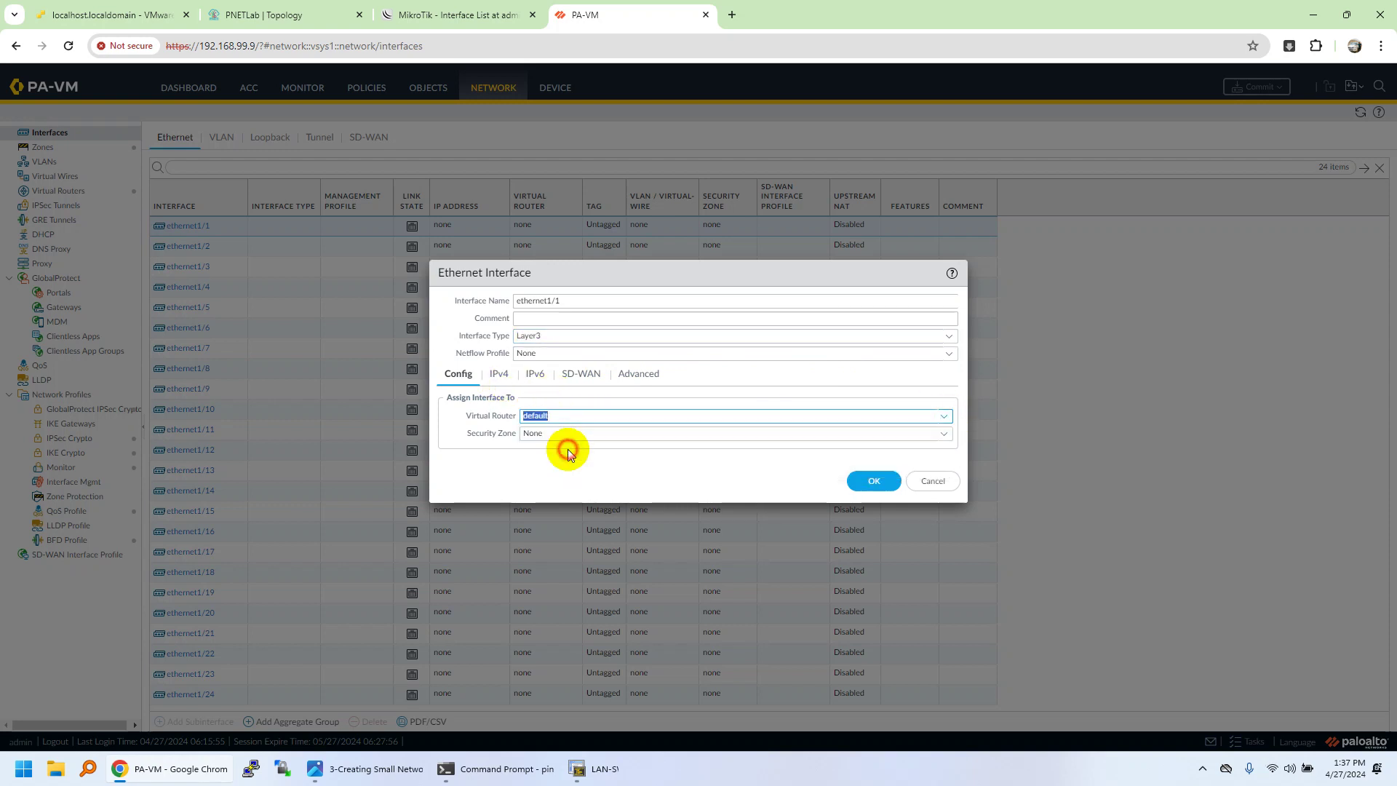
{"action": "left_click", "coordinate": [945, 438]}
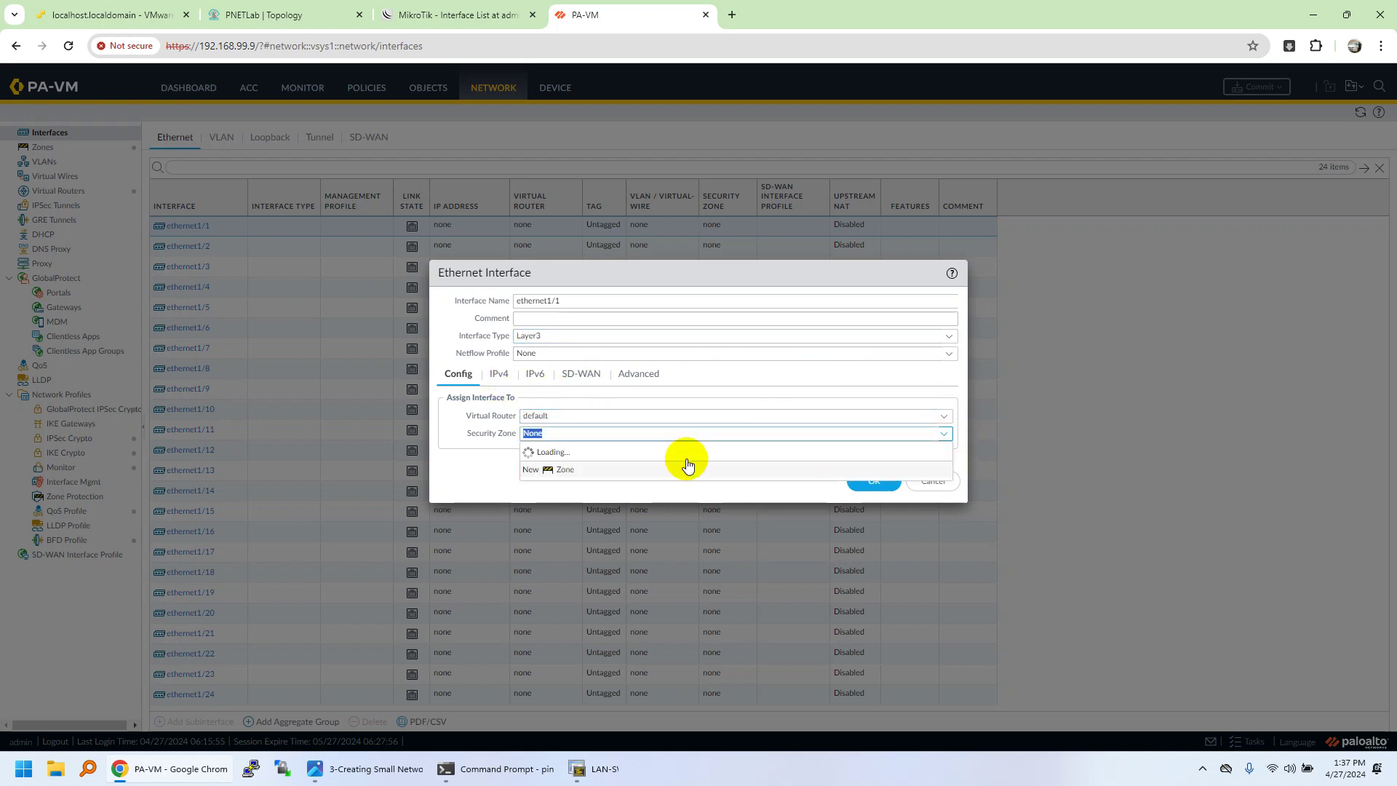
{"action": "left_click", "coordinate": [537, 471]}
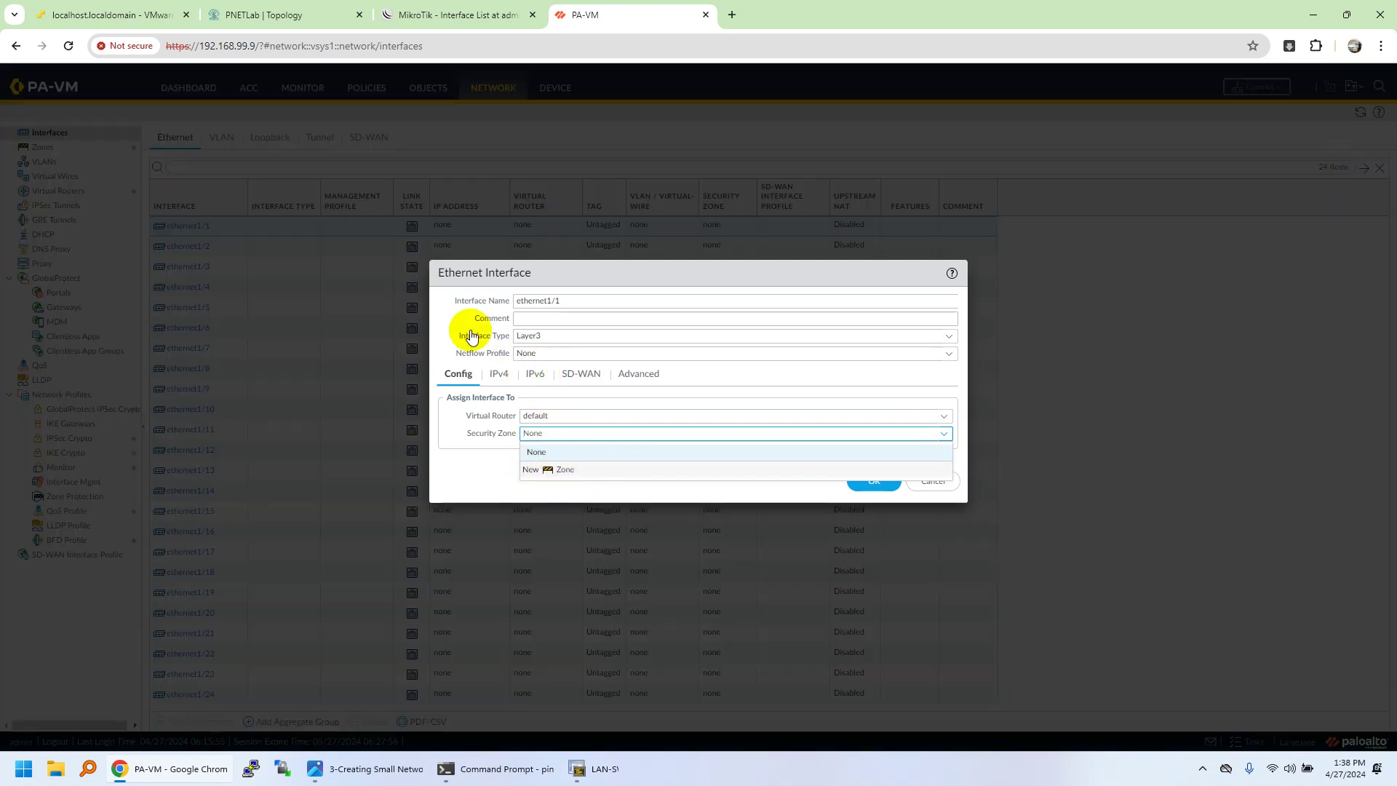
{"action": "left_click", "coordinate": [581, 466]}
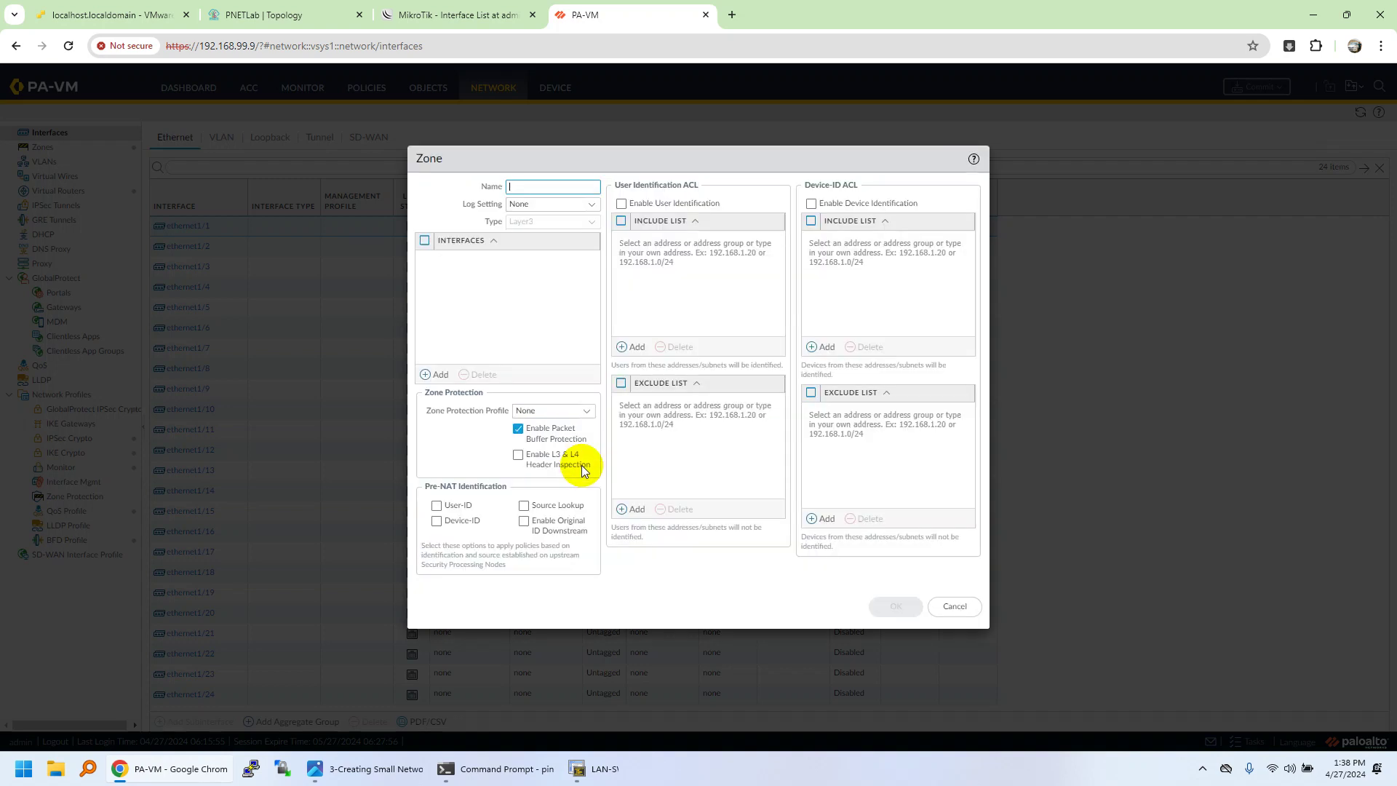
{"action": "left_click", "coordinate": [597, 206]}
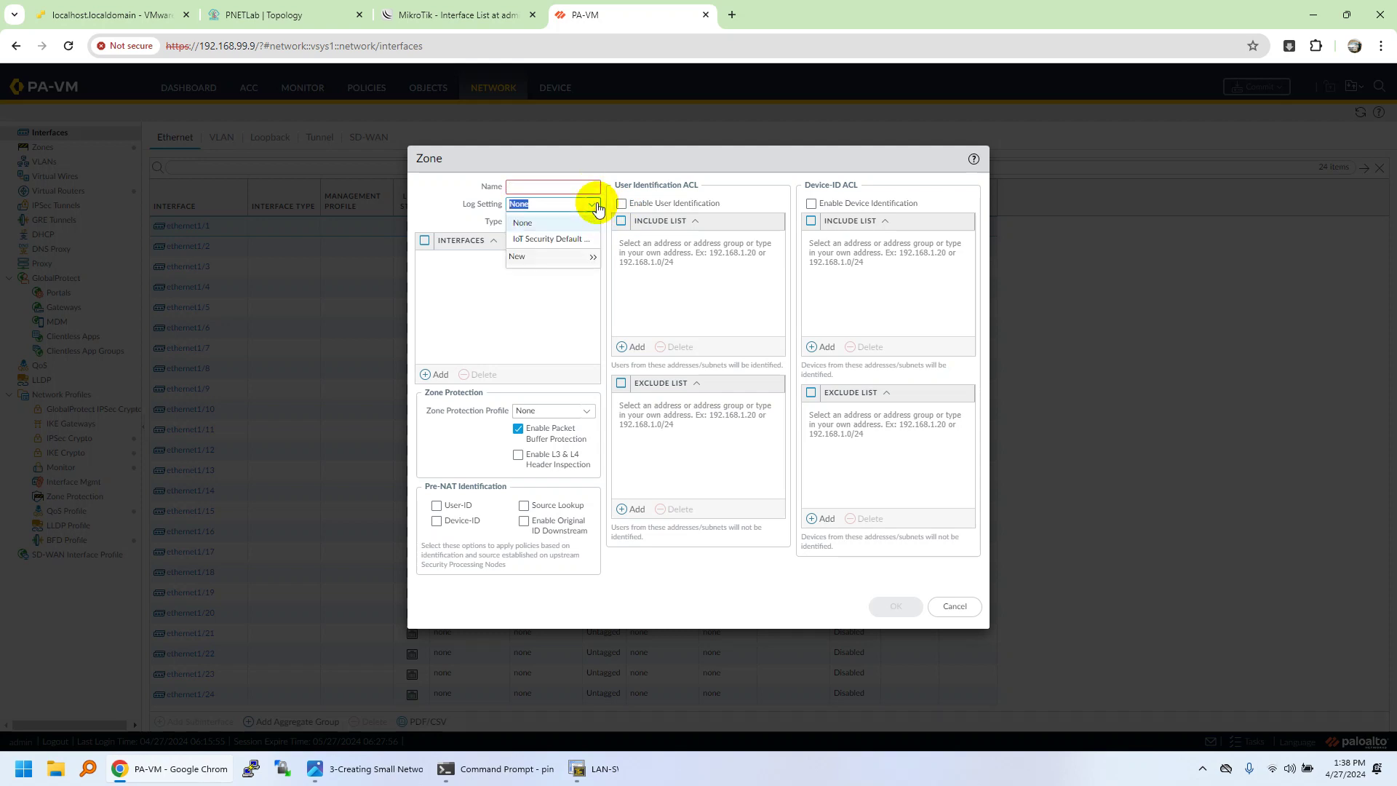
{"action": "left_click", "coordinate": [555, 213]}
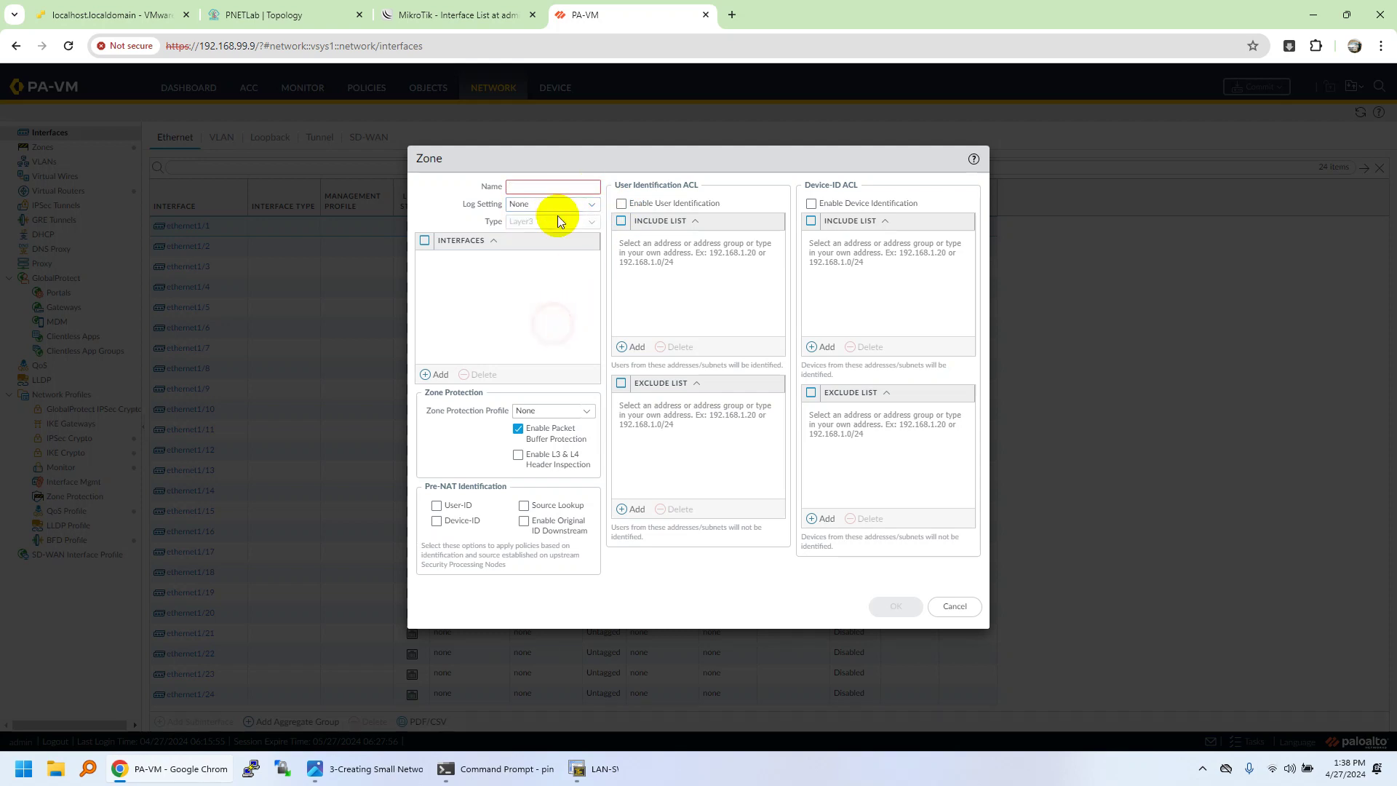
{"action": "left_click", "coordinate": [962, 607]}
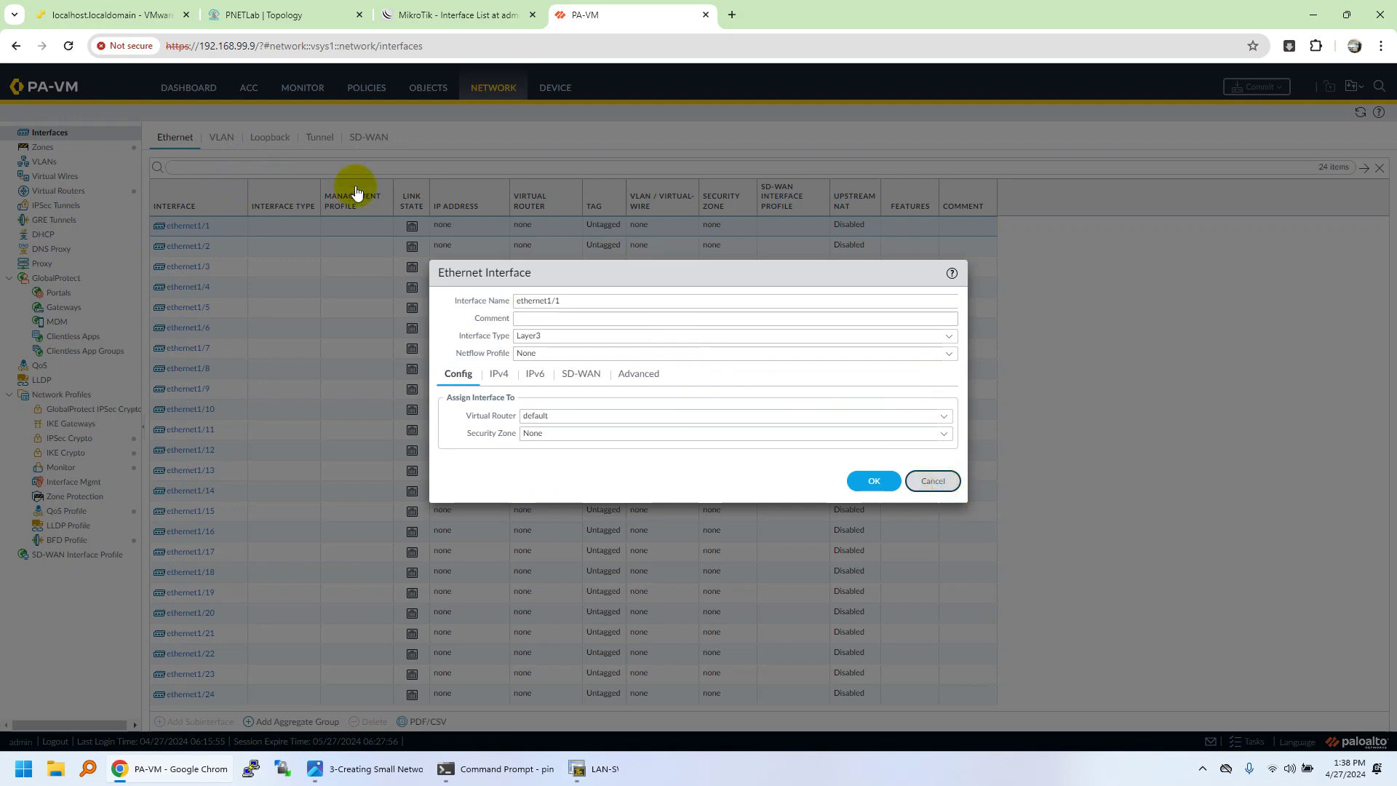
{"action": "left_click", "coordinate": [938, 479]}
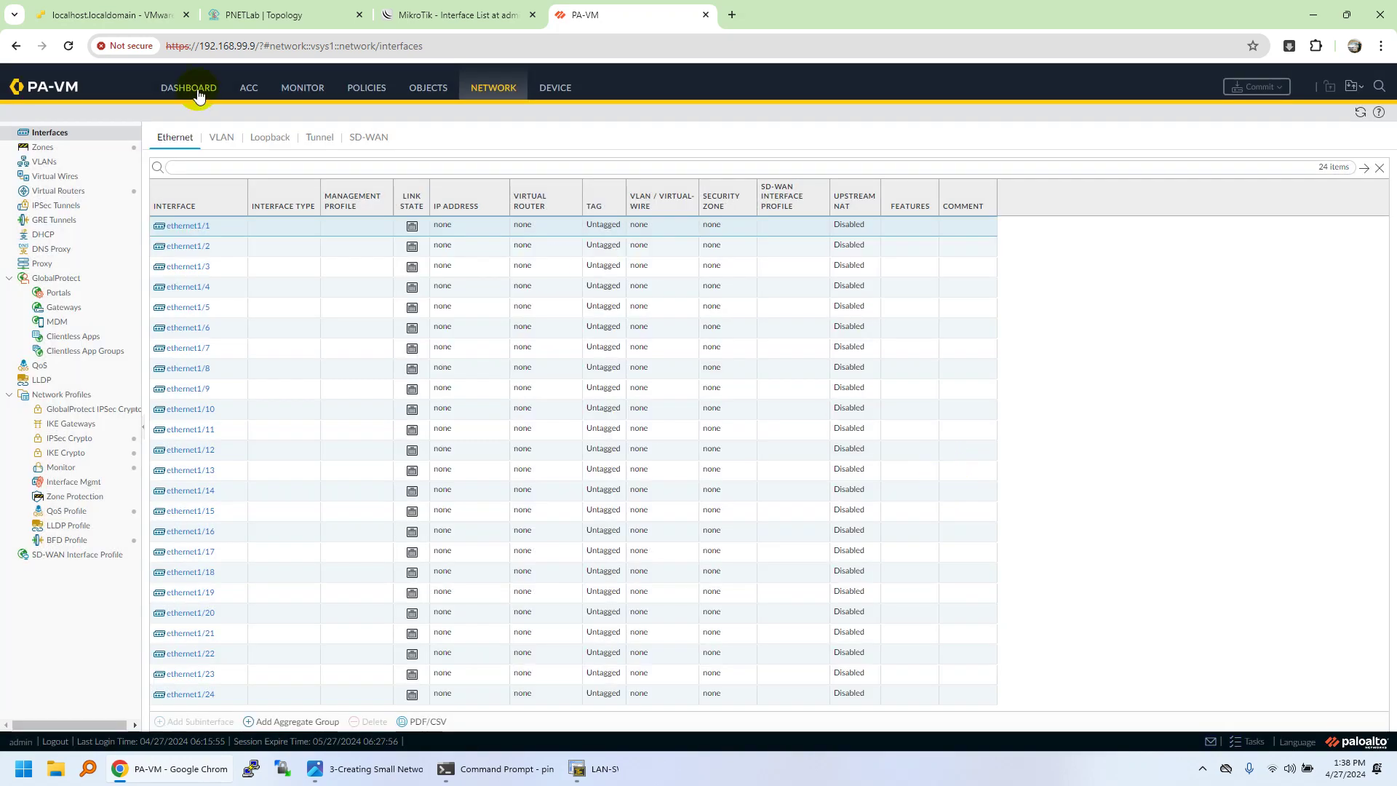
- Change the DMZ security zone's type to Layer3 and save the zone
{"action": "left_click", "coordinate": [88, 163]}
{"action": "left_click", "coordinate": [83, 147]}
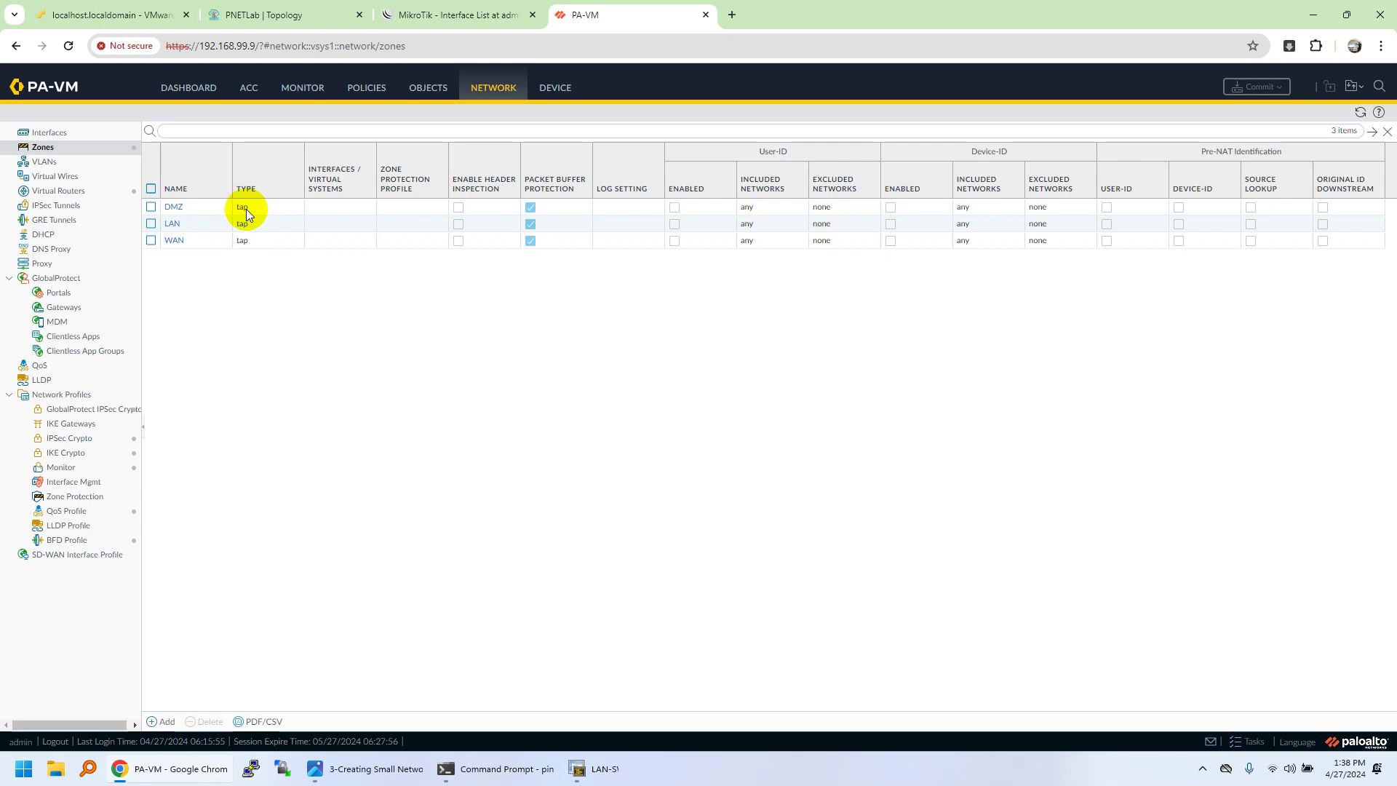
{"action": "left_click", "coordinate": [177, 207]}
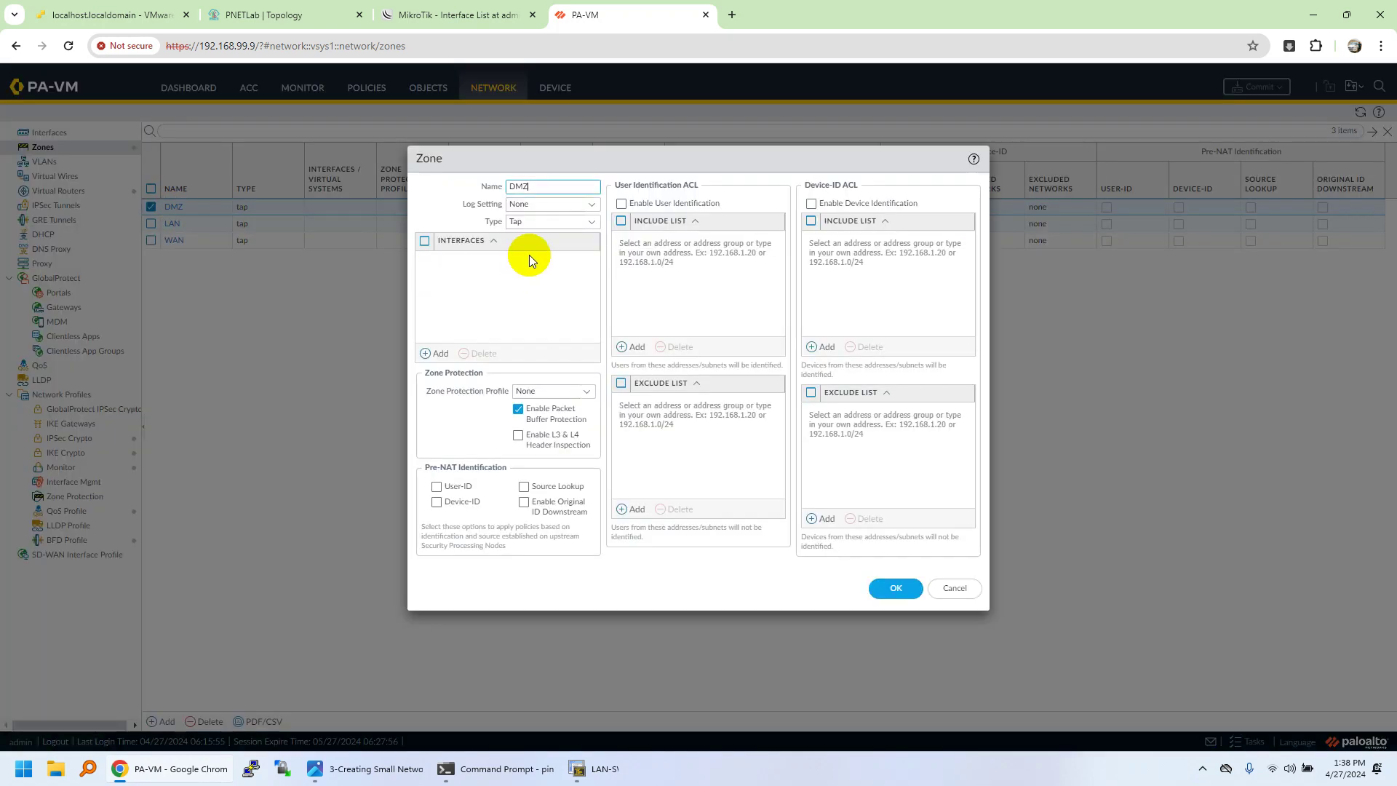
{"action": "left_click", "coordinate": [597, 228]}
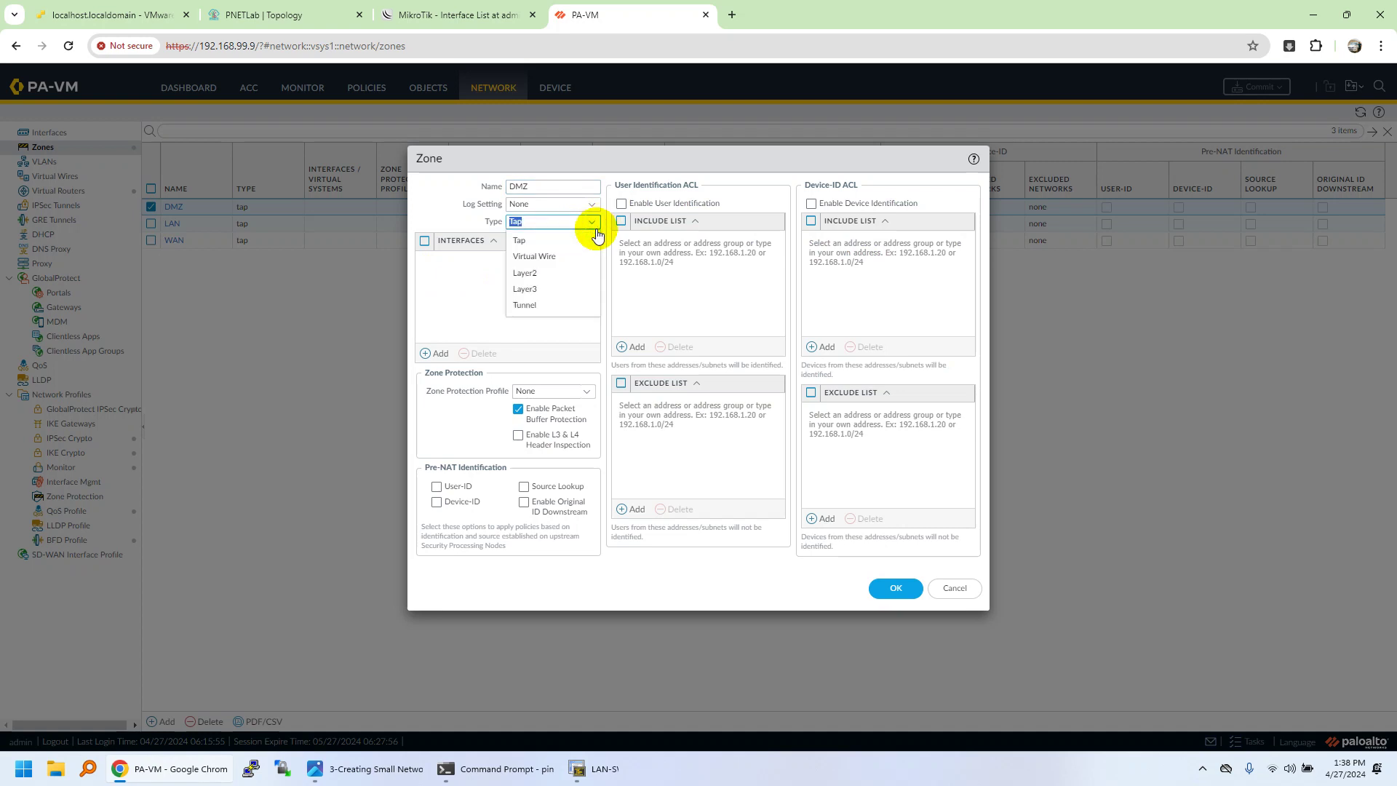
{"action": "left_click", "coordinate": [565, 292]}
{"action": "left_click", "coordinate": [901, 604]}
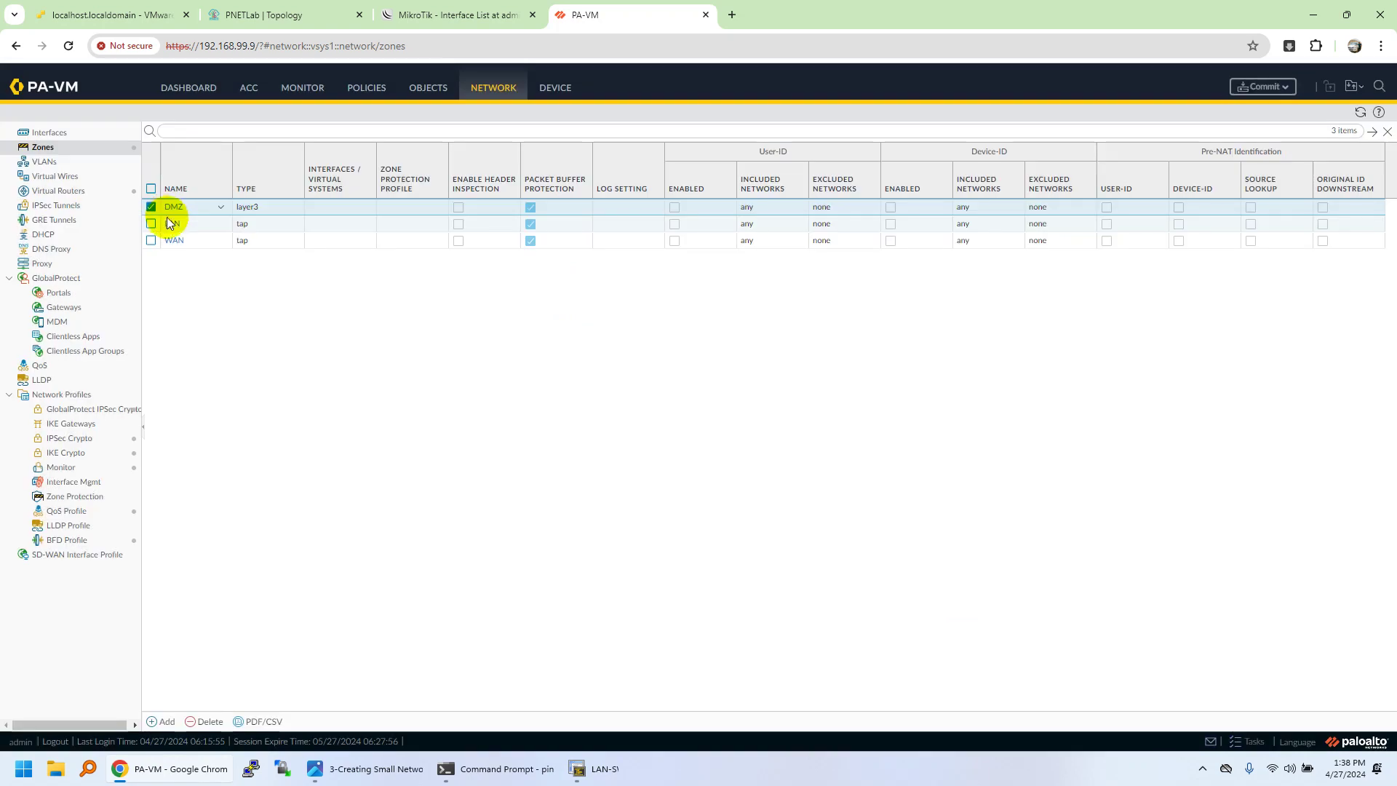
- Change the LAN security zone's type to Layer3 and save the zone
{"action": "left_click", "coordinate": [174, 223]}
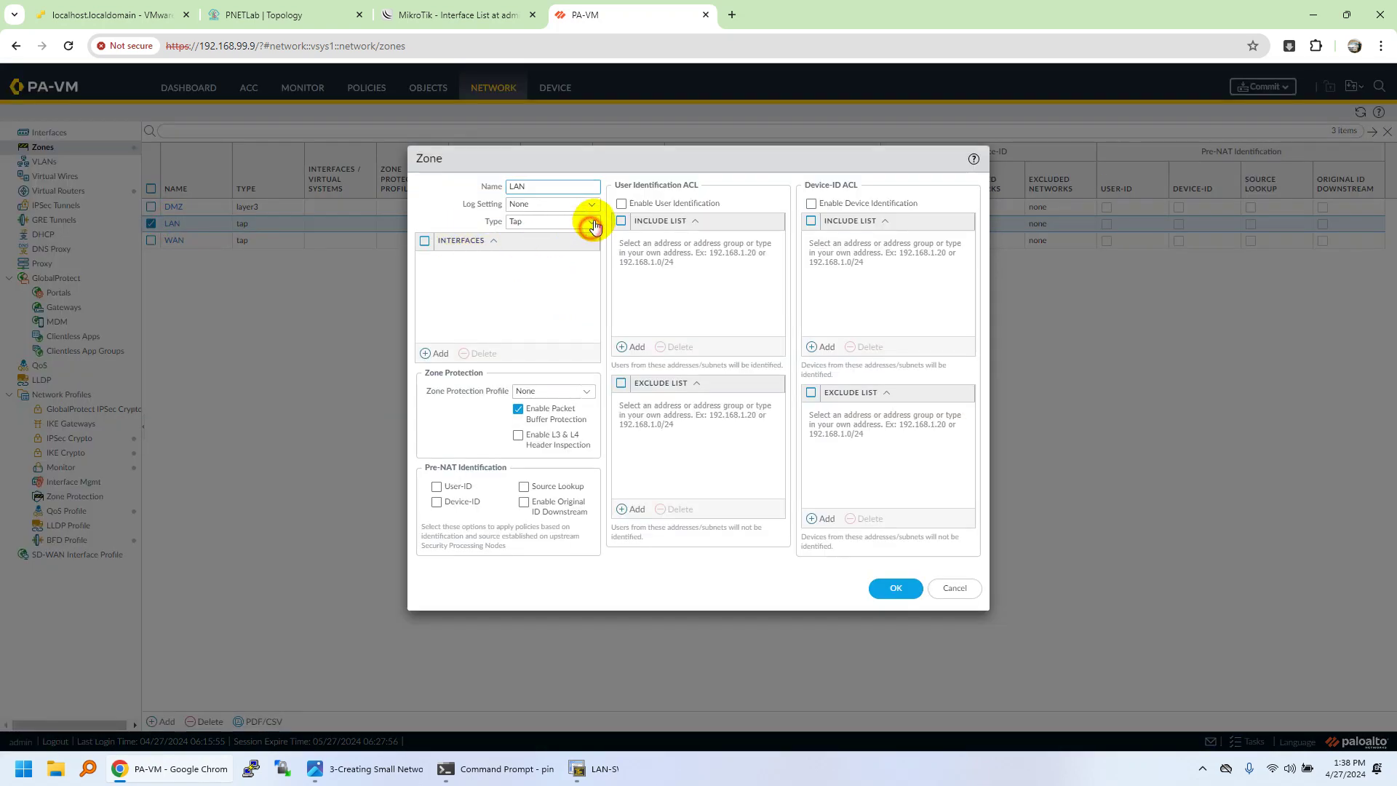
{"action": "left_click", "coordinate": [591, 221]}
{"action": "left_click", "coordinate": [553, 289]}
{"action": "left_click", "coordinate": [902, 605]}
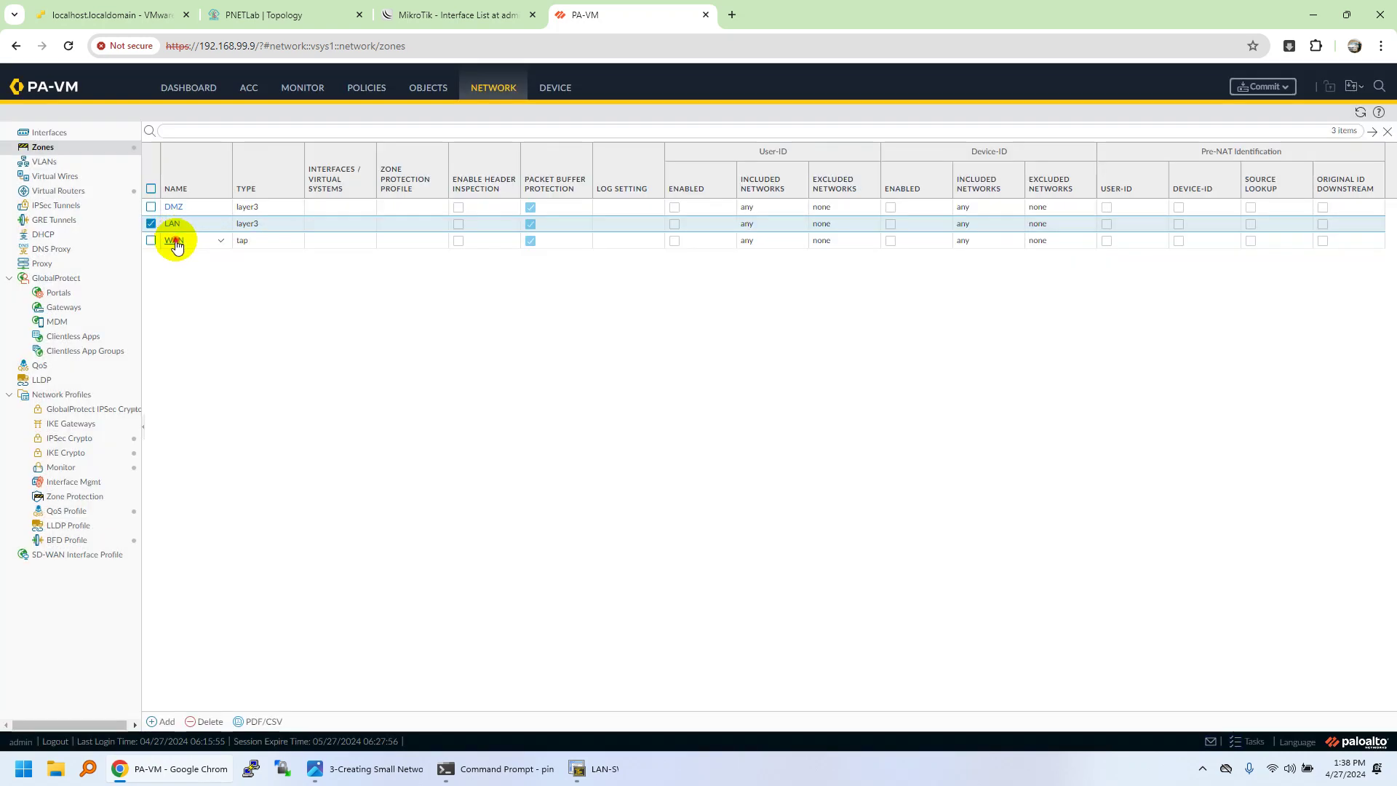
- Change the WAN security zone's type to Layer3 and save the zone
{"action": "left_click", "coordinate": [175, 240]}
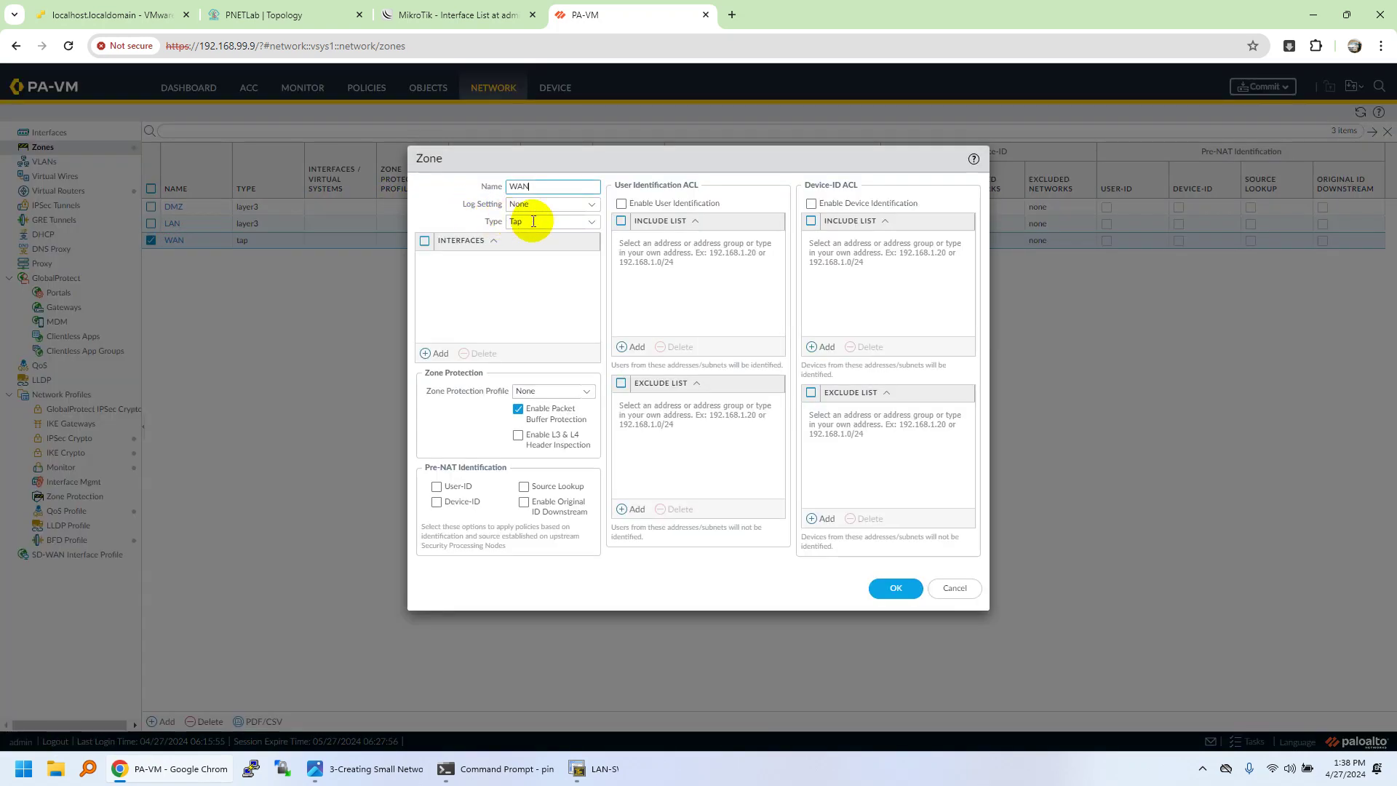
{"action": "left_click", "coordinate": [593, 225]}
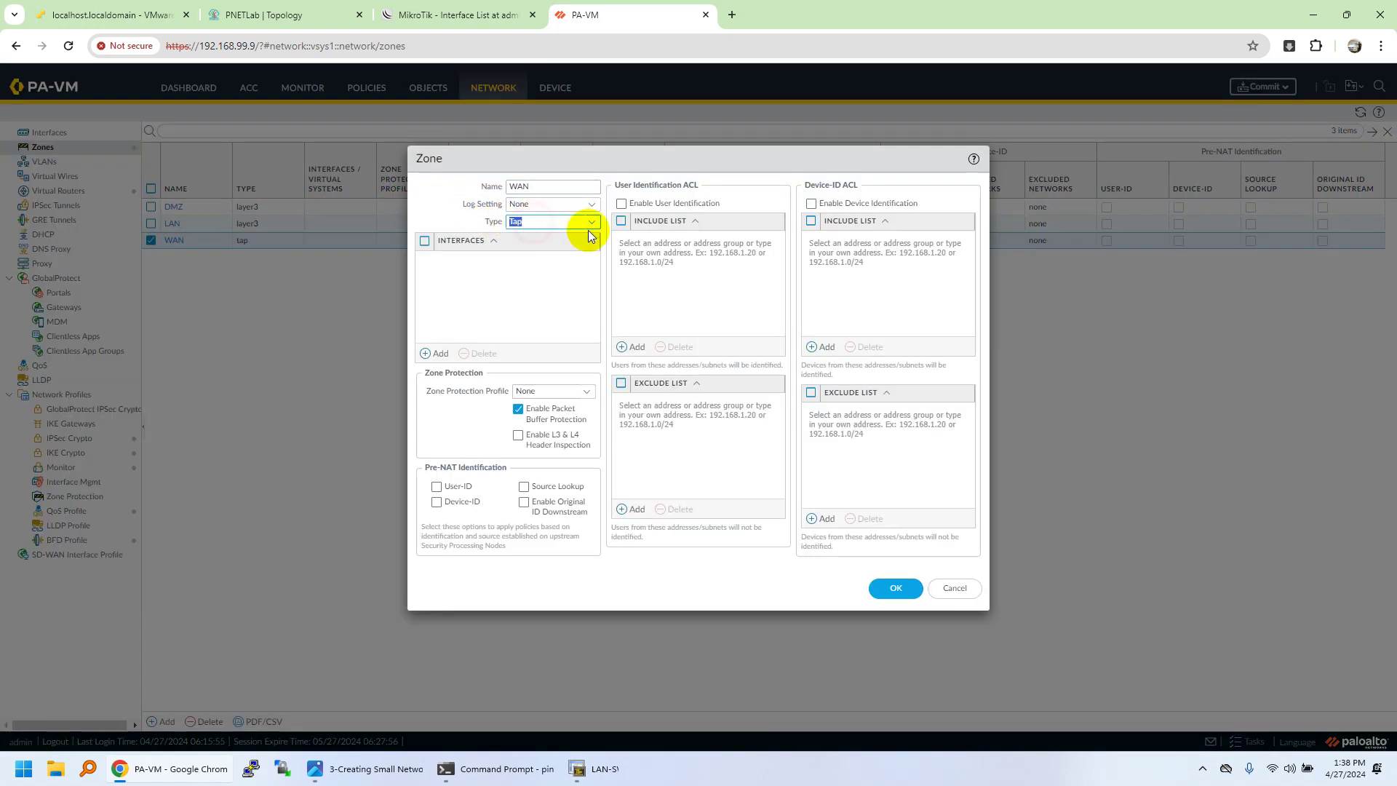
{"action": "left_click", "coordinate": [549, 301]}
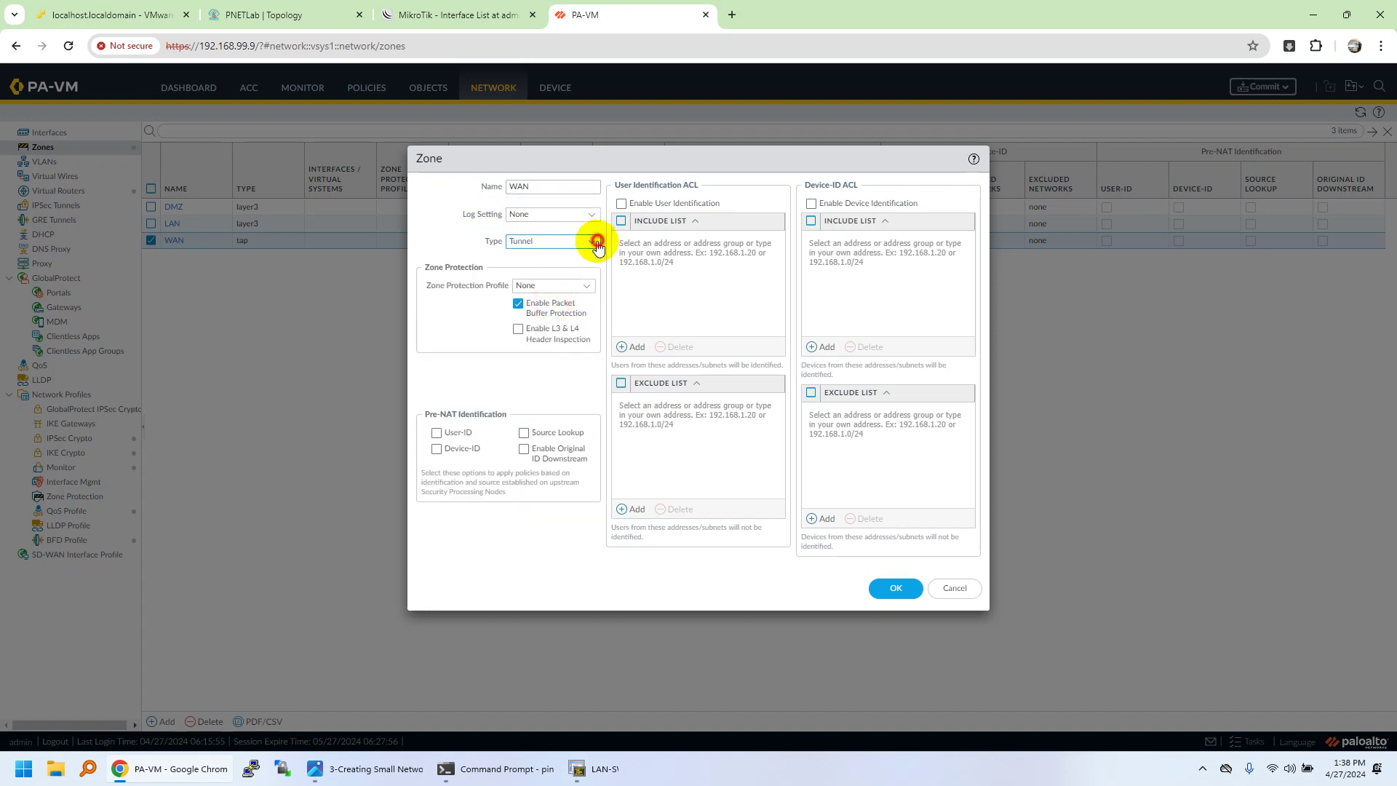
{"action": "left_click", "coordinate": [592, 241]}
{"action": "left_click", "coordinate": [546, 308]}
{"action": "left_click", "coordinate": [895, 587]}
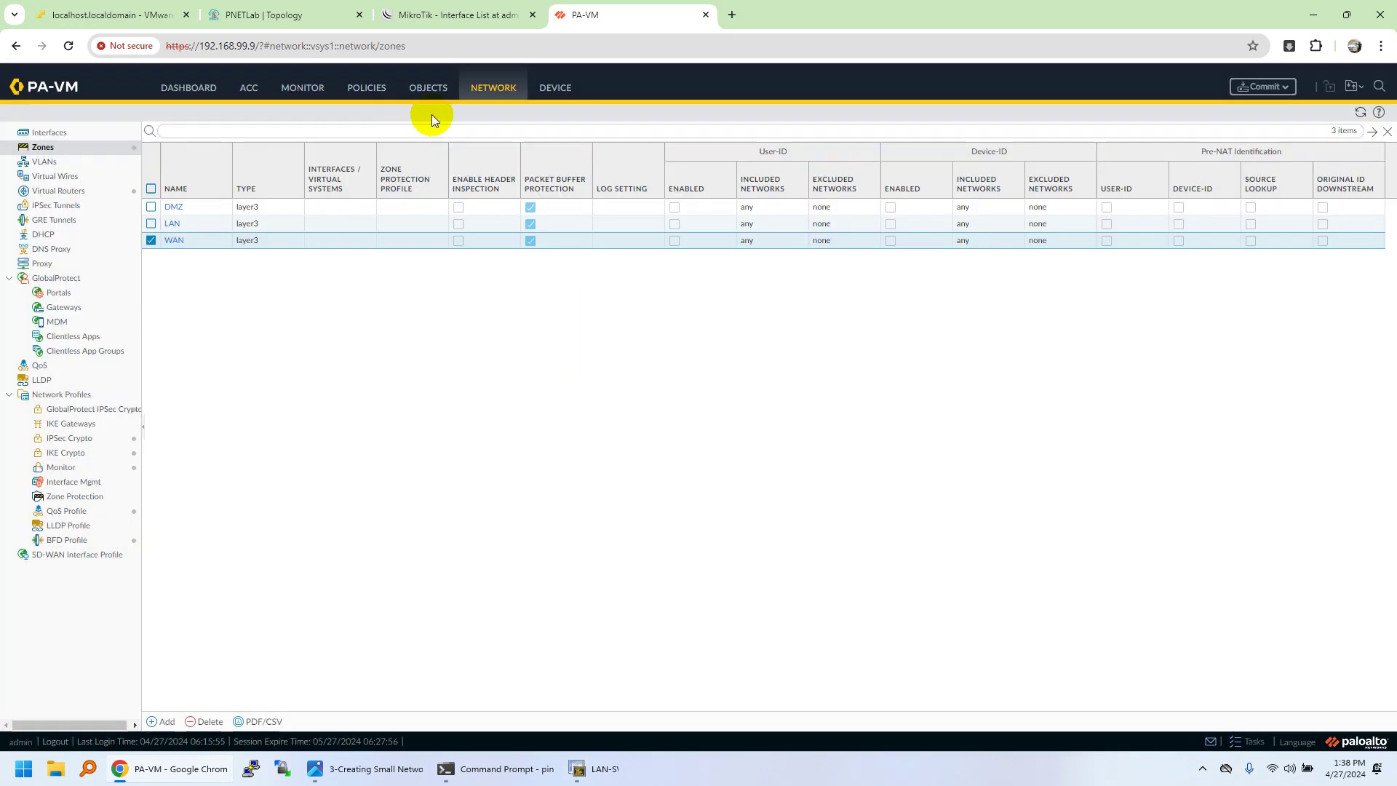
- Open the ethernet1/1 interface for configuration and set its interface type to Layer3
{"action": "left_click", "coordinate": [51, 133]}
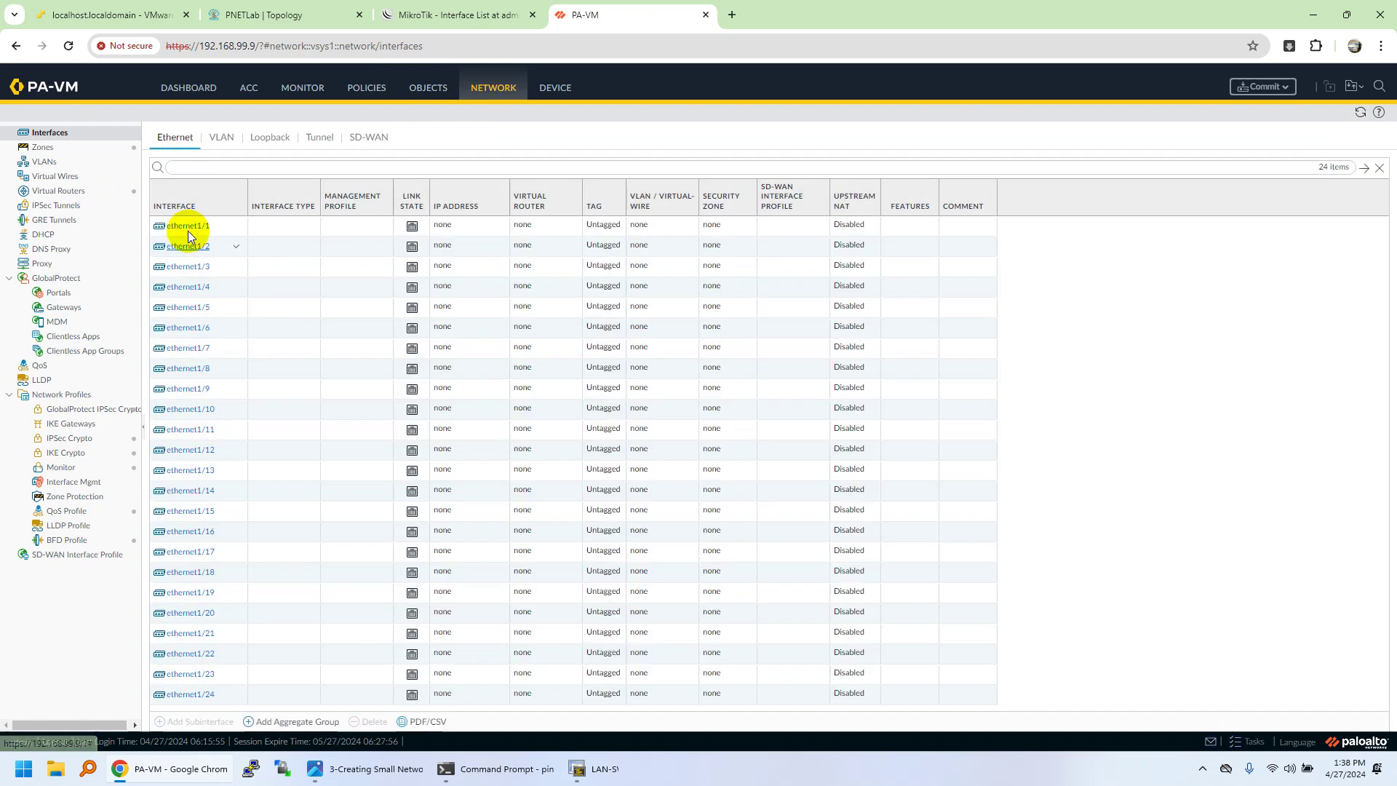
{"action": "left_click", "coordinate": [189, 228]}
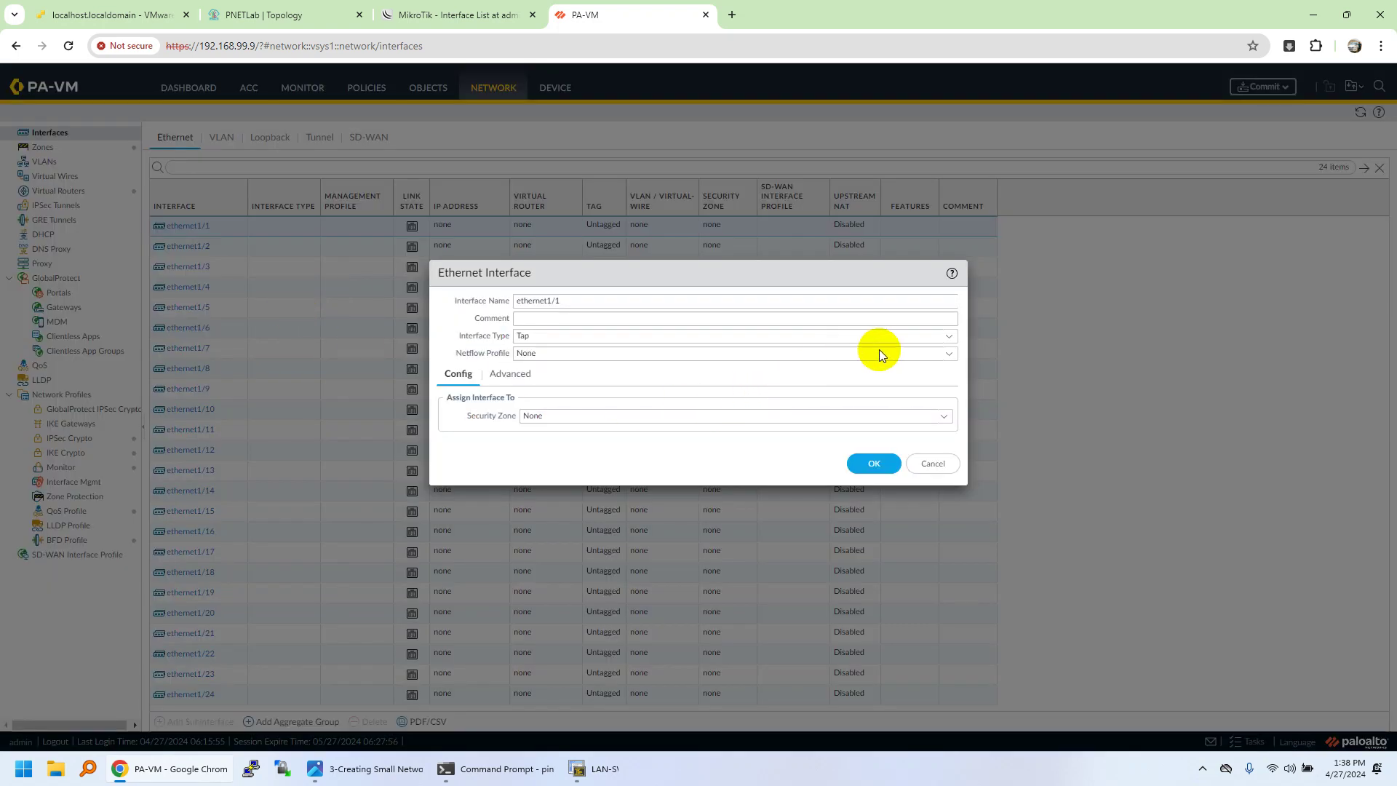
{"action": "left_click_drag", "start_coordinate": [582, 301], "coordinate": [502, 380]}
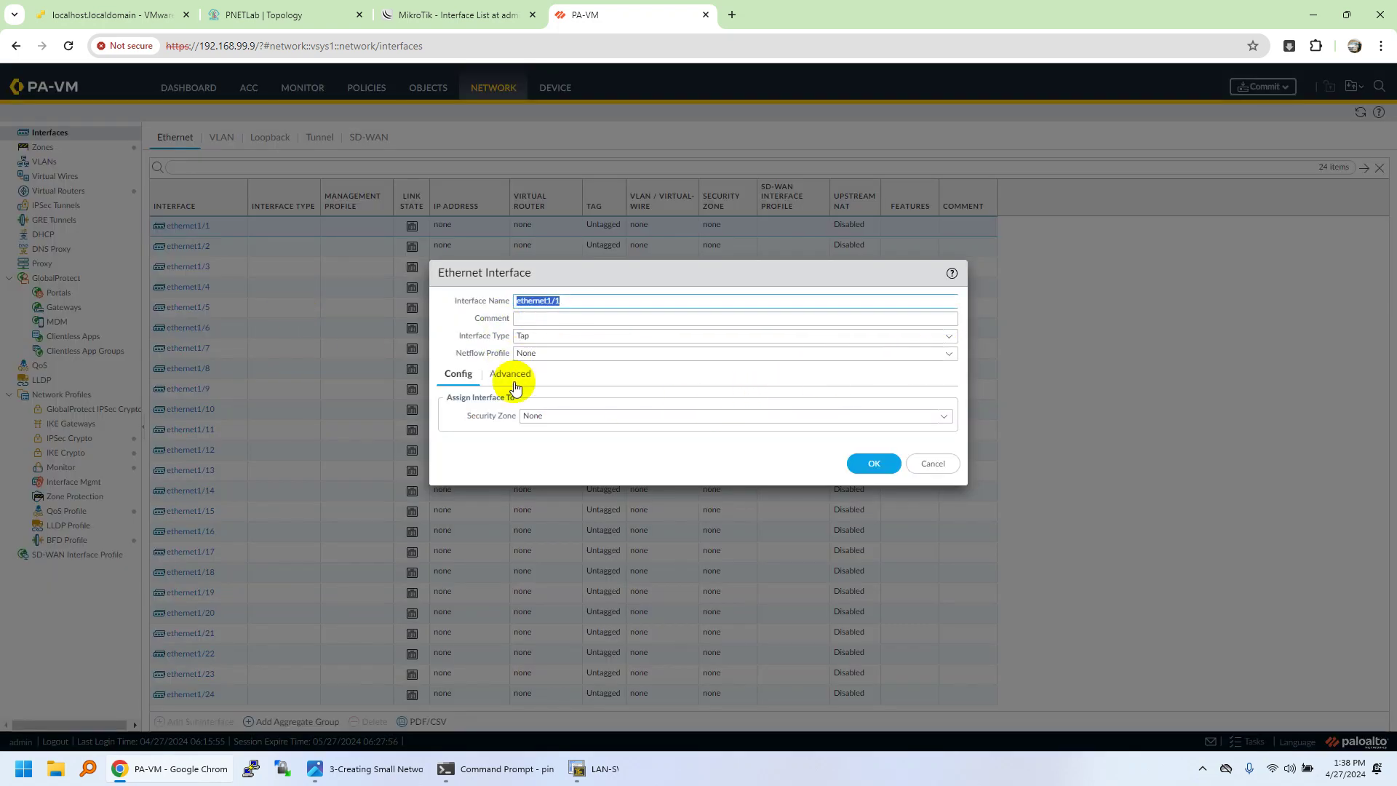
{"action": "left_click", "coordinate": [948, 354]}
{"action": "left_click", "coordinate": [935, 340]}
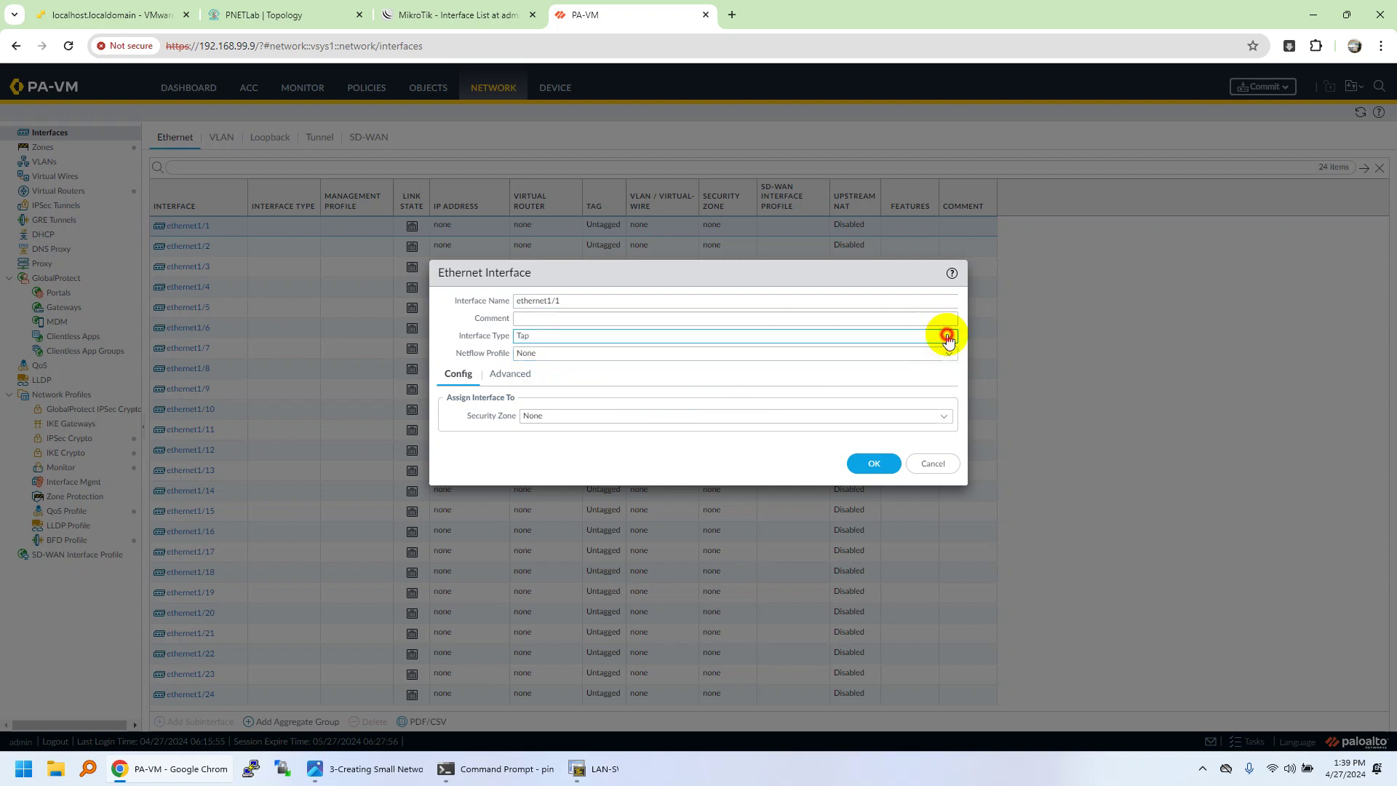
{"action": "left_click", "coordinate": [945, 334]}
{"action": "left_click", "coordinate": [544, 417]}
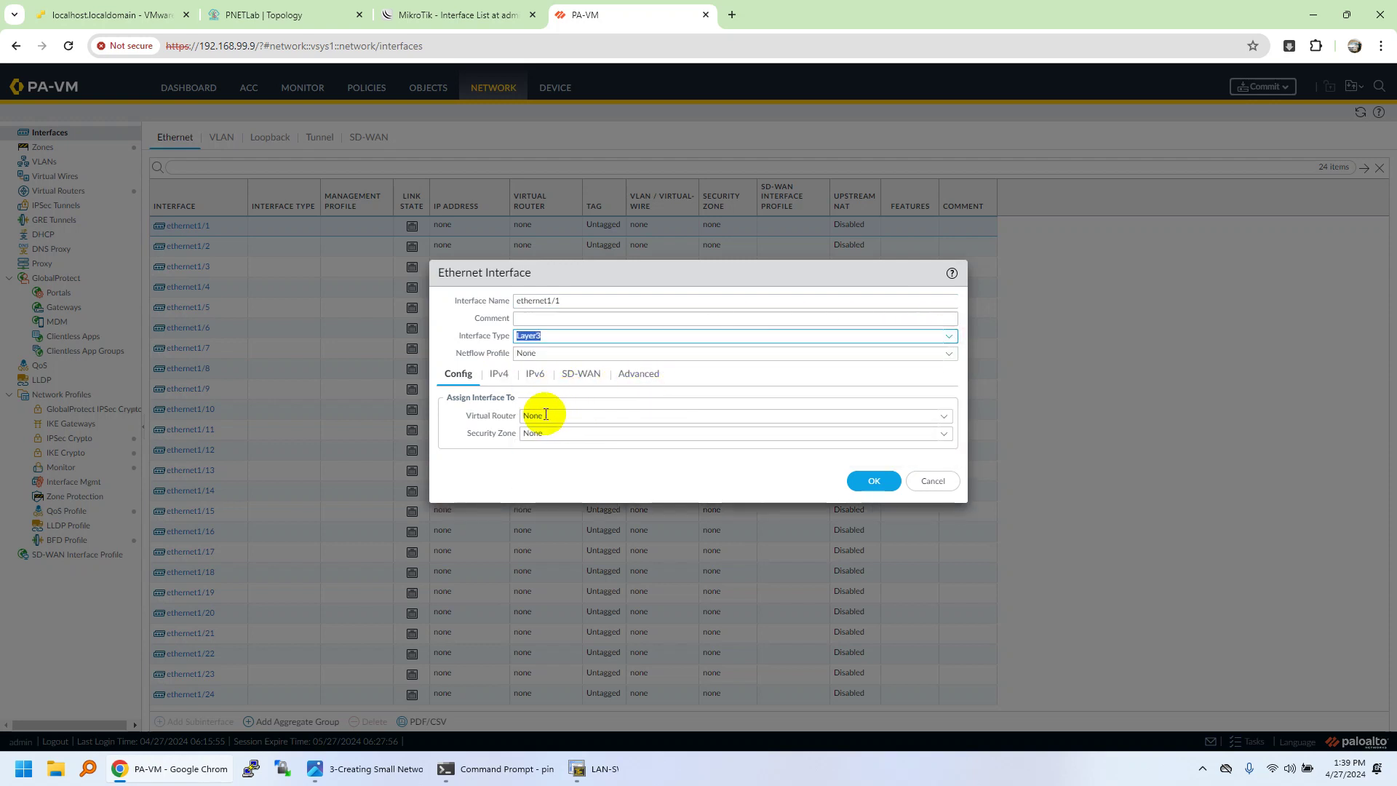
- Assign ethernet1/1 to the default virtual router and the WAN security zone
{"action": "left_click", "coordinate": [947, 417]}
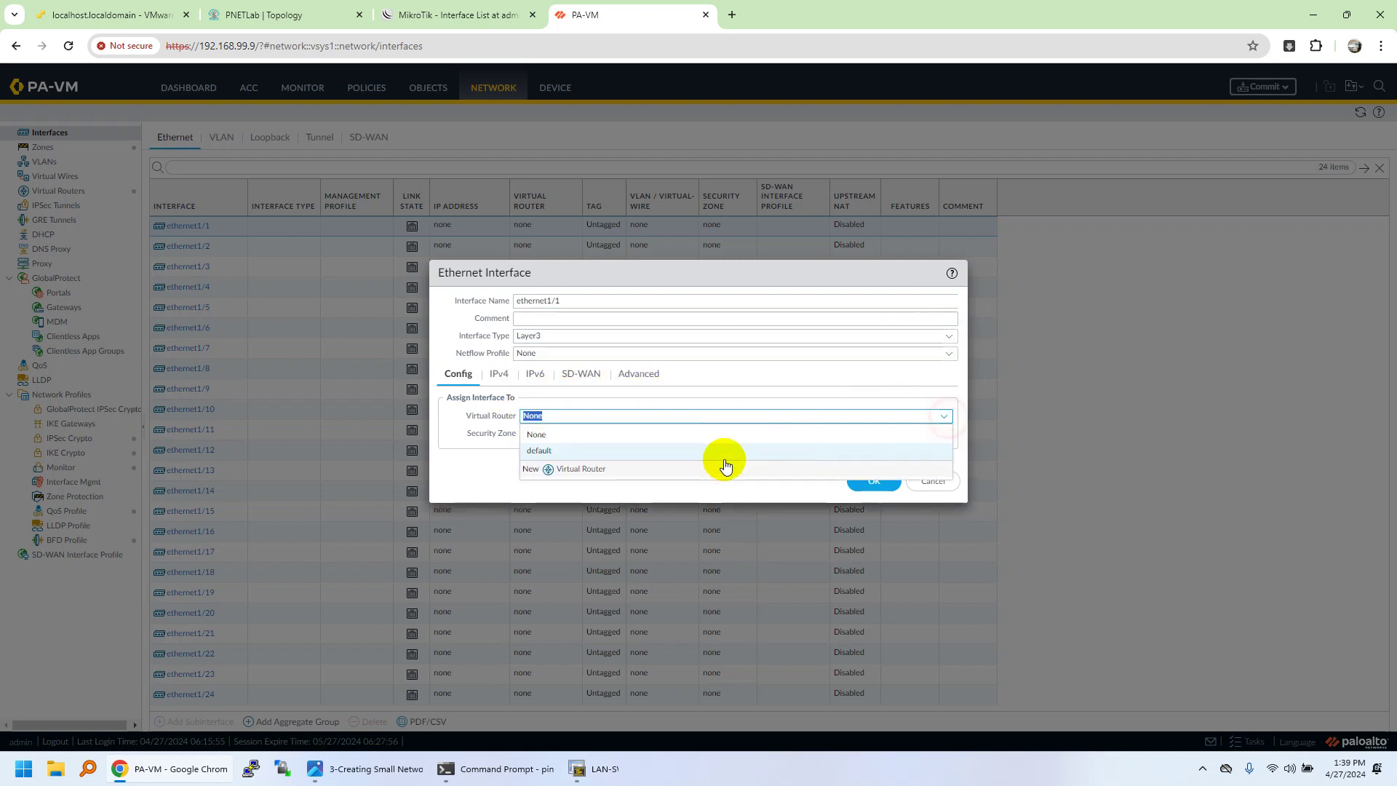
{"action": "left_click", "coordinate": [652, 451]}
{"action": "left_click", "coordinate": [945, 440]}
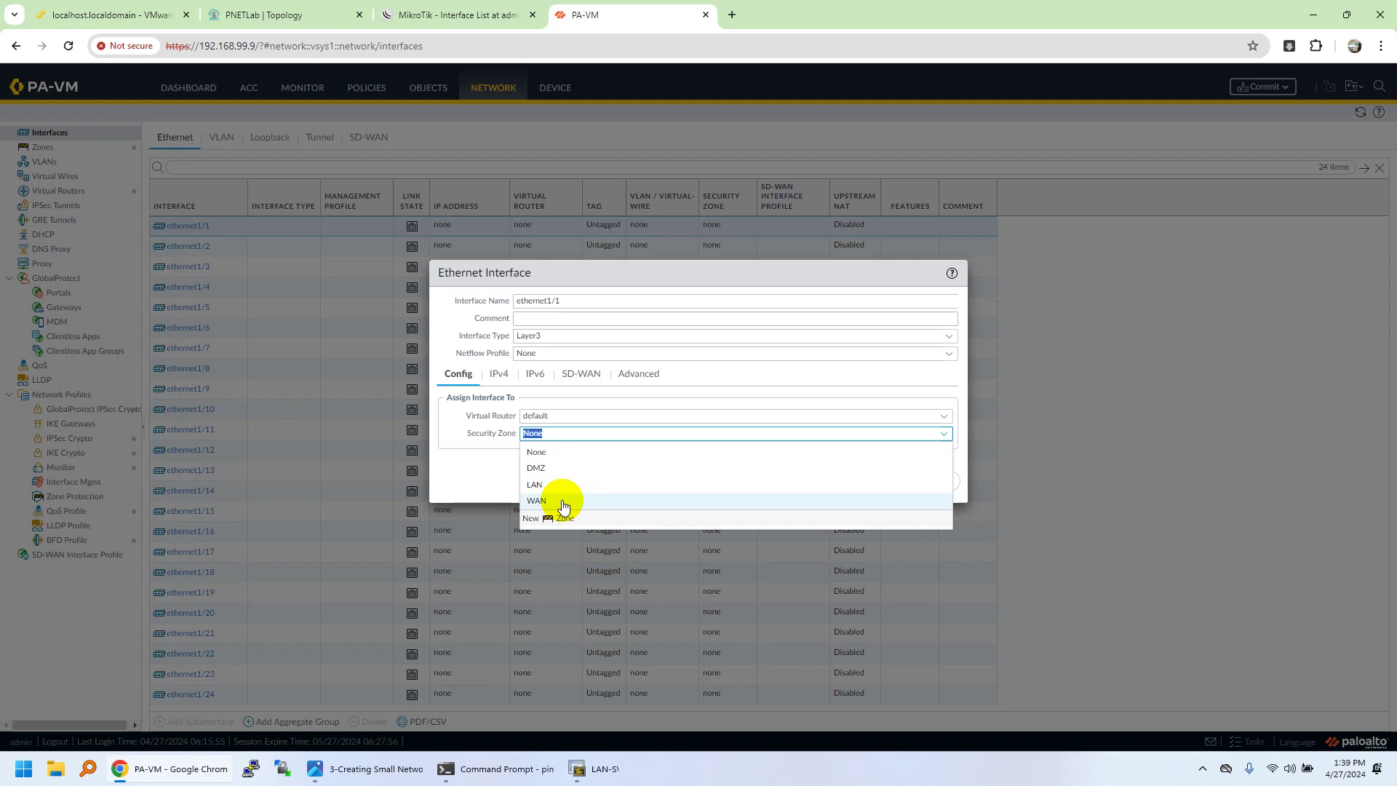
{"action": "left_click", "coordinate": [564, 501]}
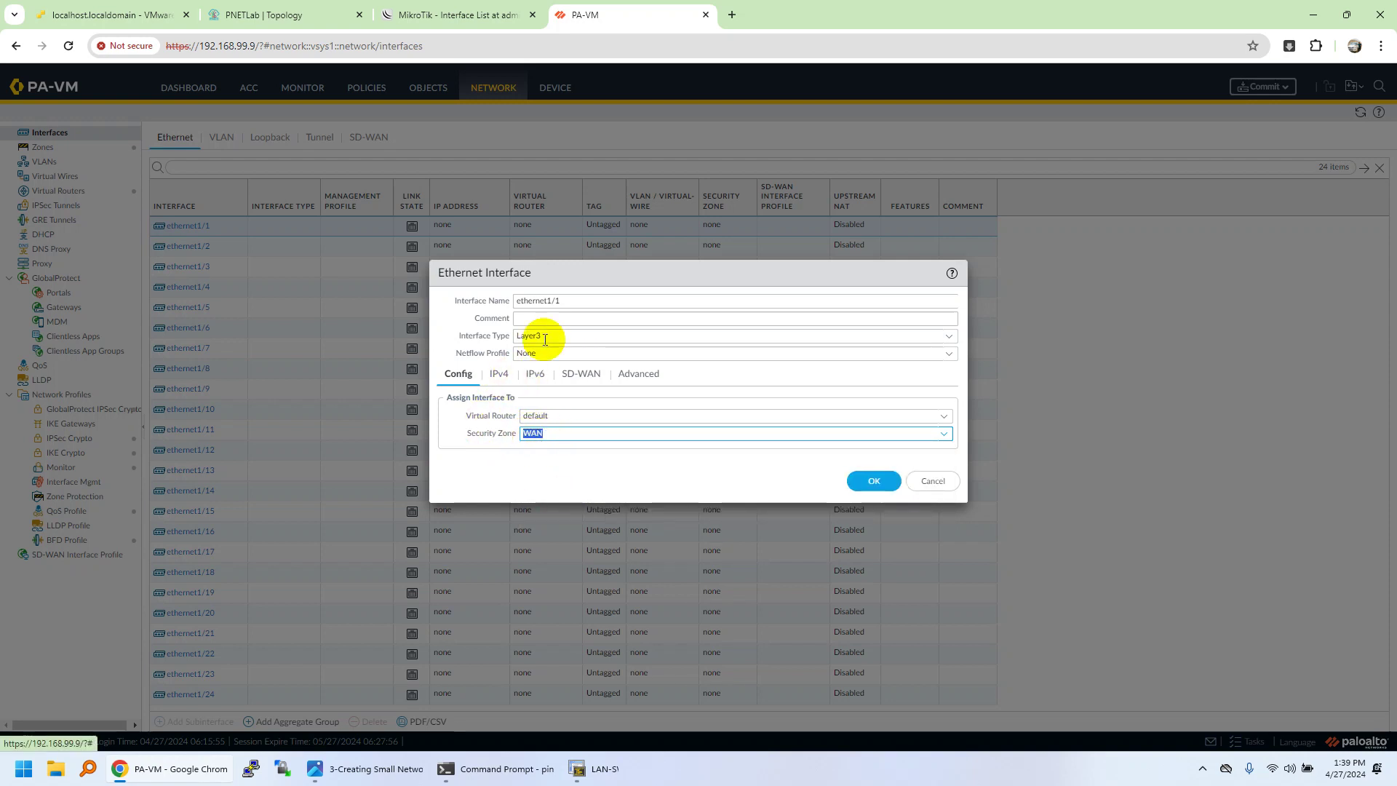
- Add the WAN-IF-ADD address object as the static IPv4 address of ethernet1/1
{"action": "left_click", "coordinate": [497, 375]}
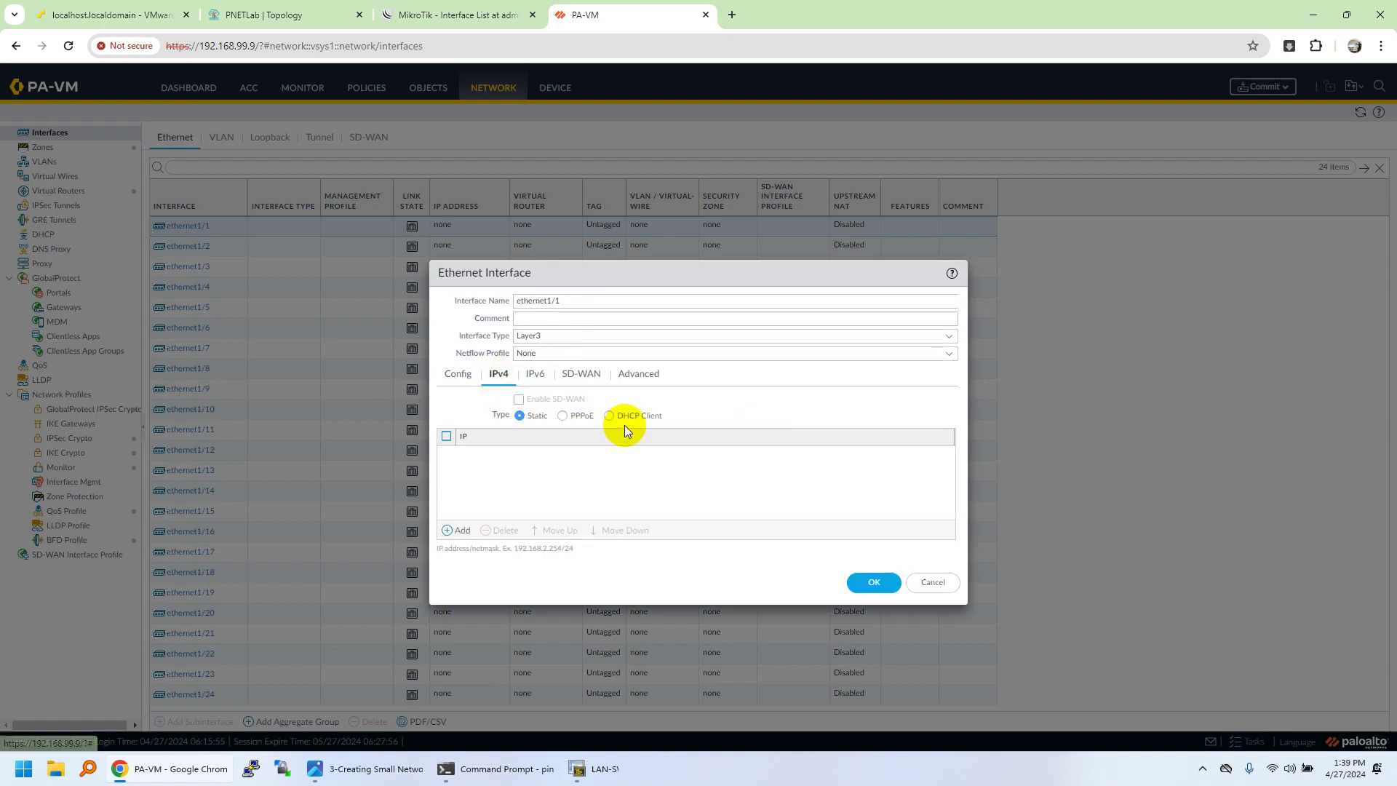
{"action": "left_click", "coordinate": [457, 530]}
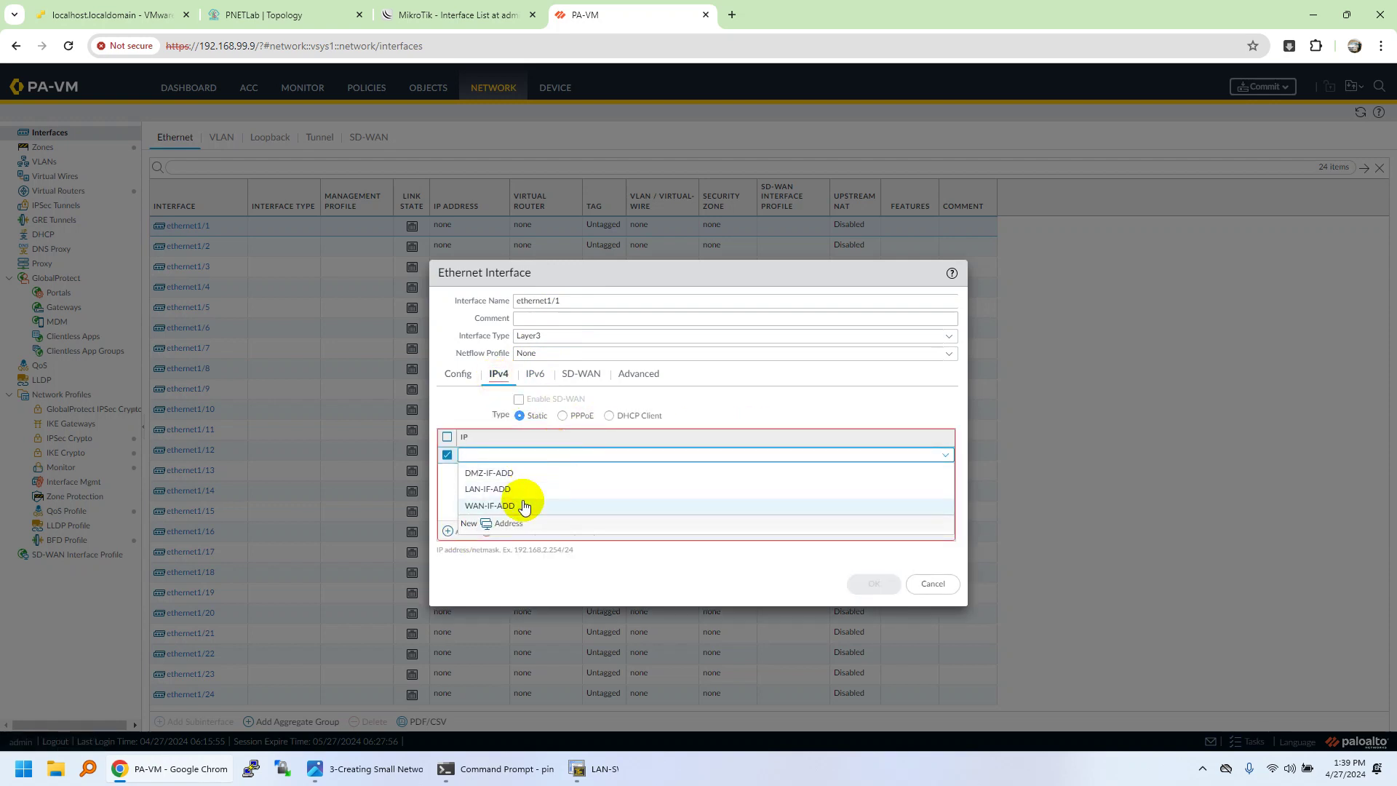
{"action": "left_click", "coordinate": [522, 505]}
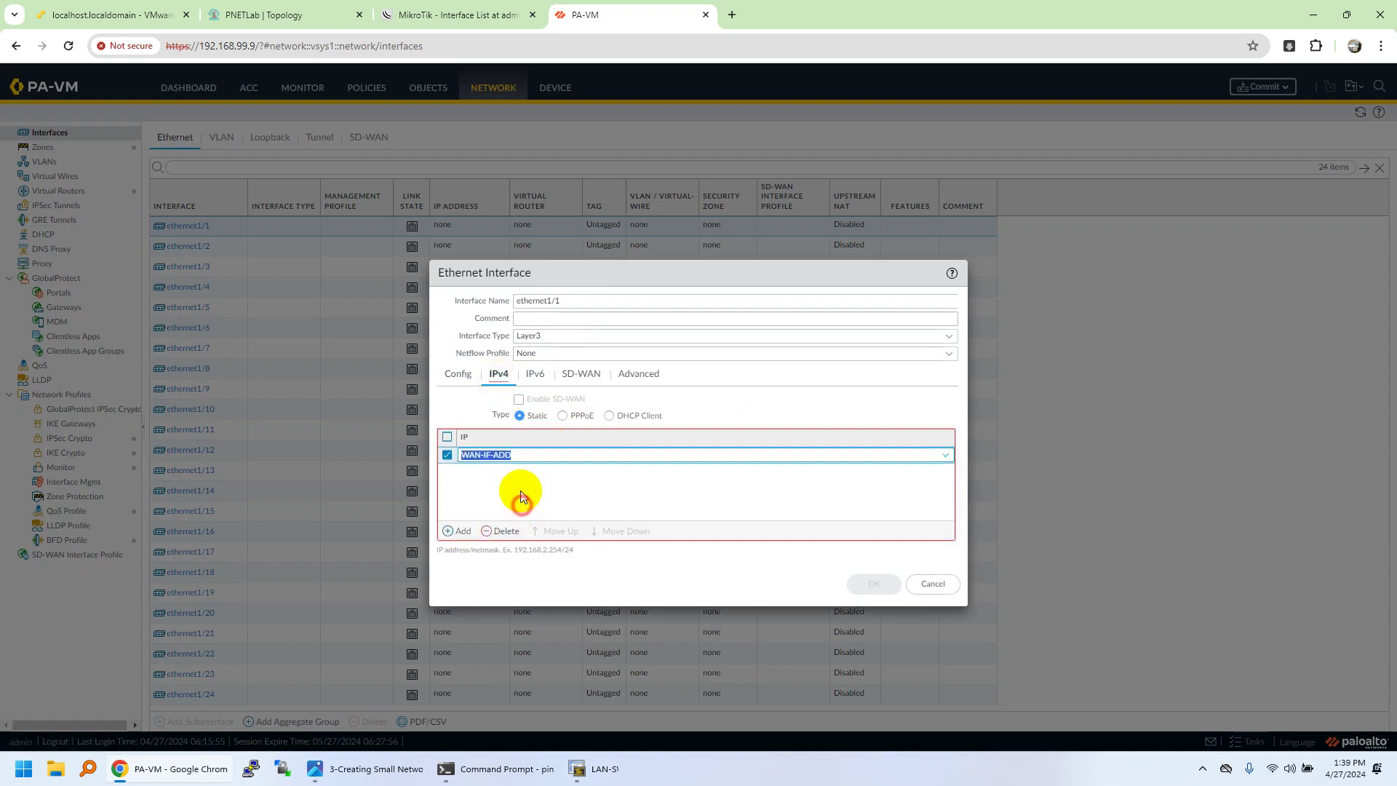
- Create the management profile Global_MGMT_Profile allowing Ping for ethernet1/1 and save the interface
{"action": "left_click", "coordinate": [643, 375]}
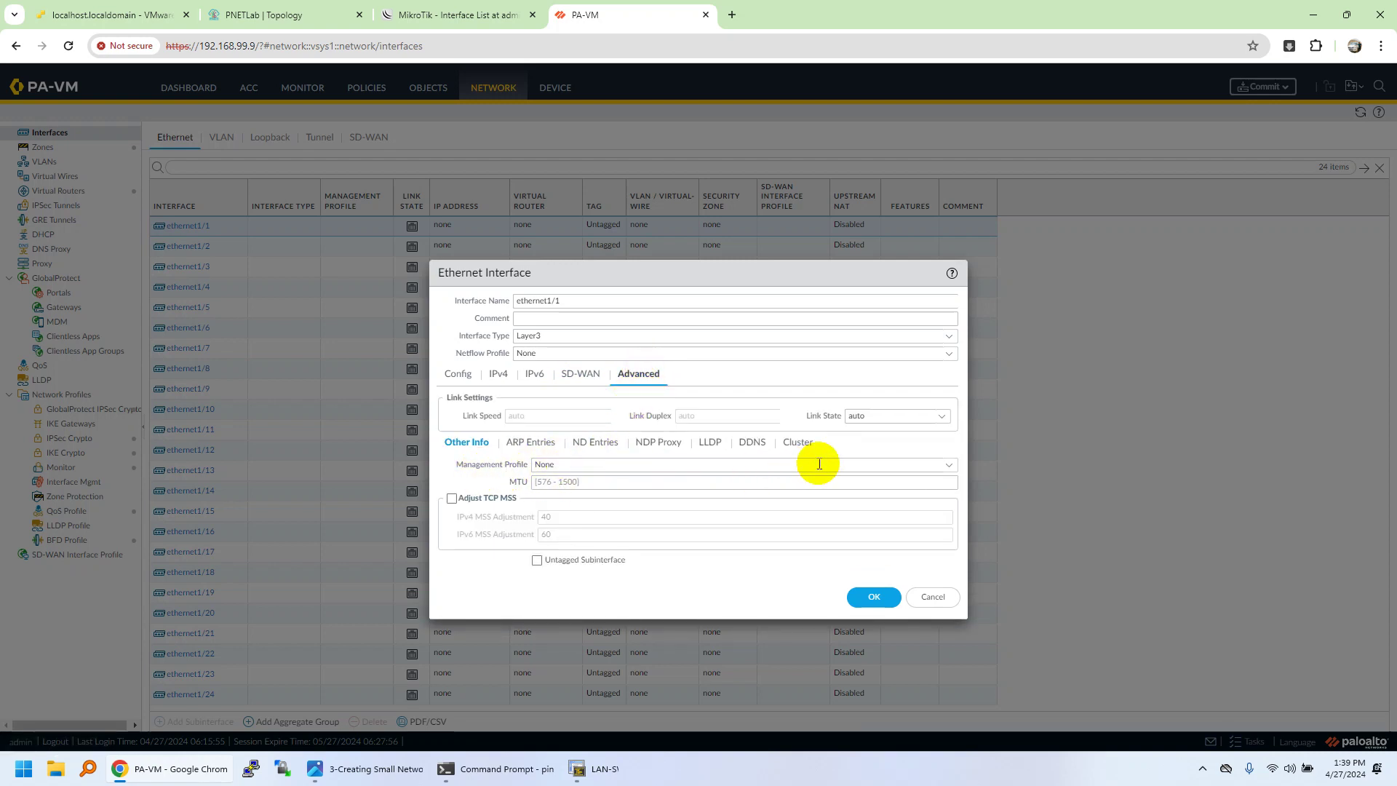
{"action": "left_click", "coordinate": [946, 469]}
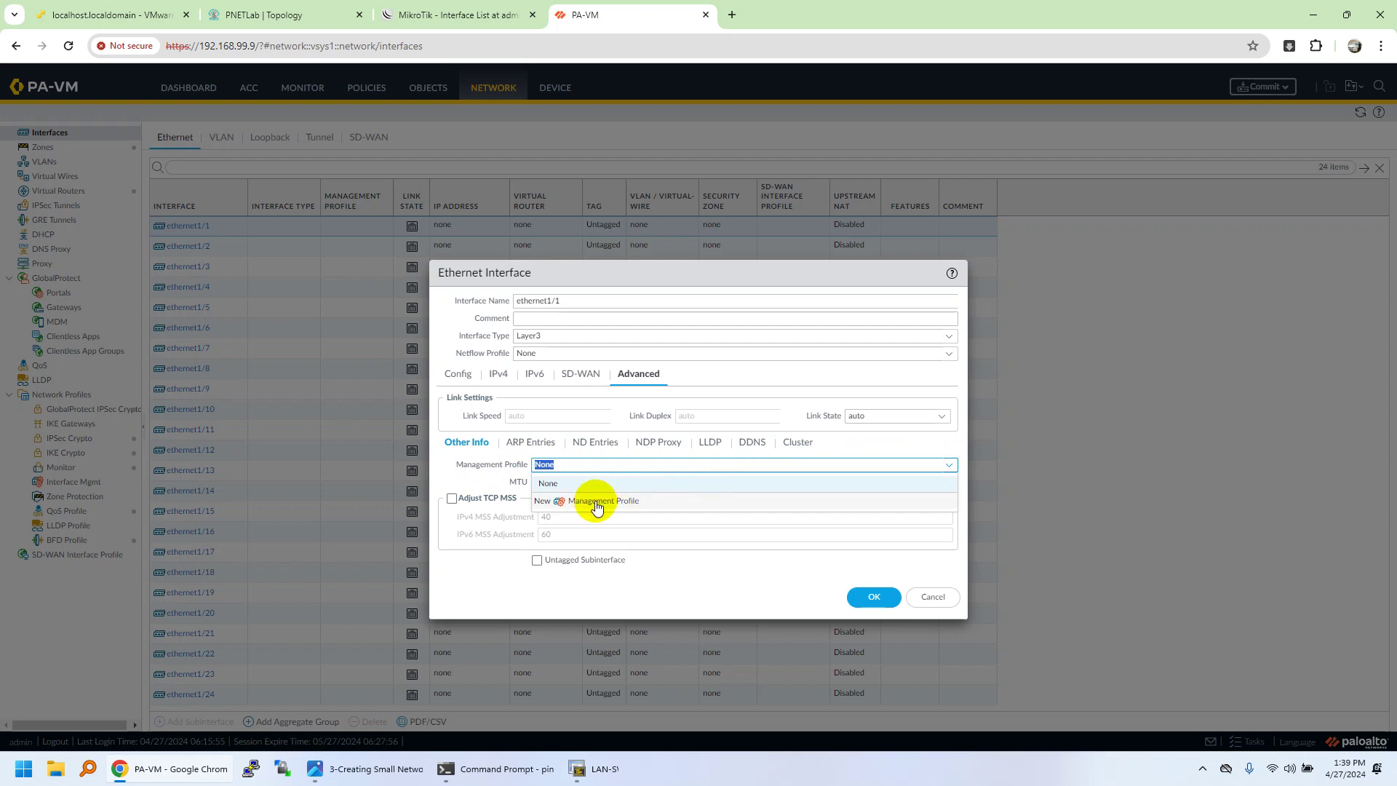
{"action": "key", "text": "Down"}
{"action": "key", "text": "Return"}
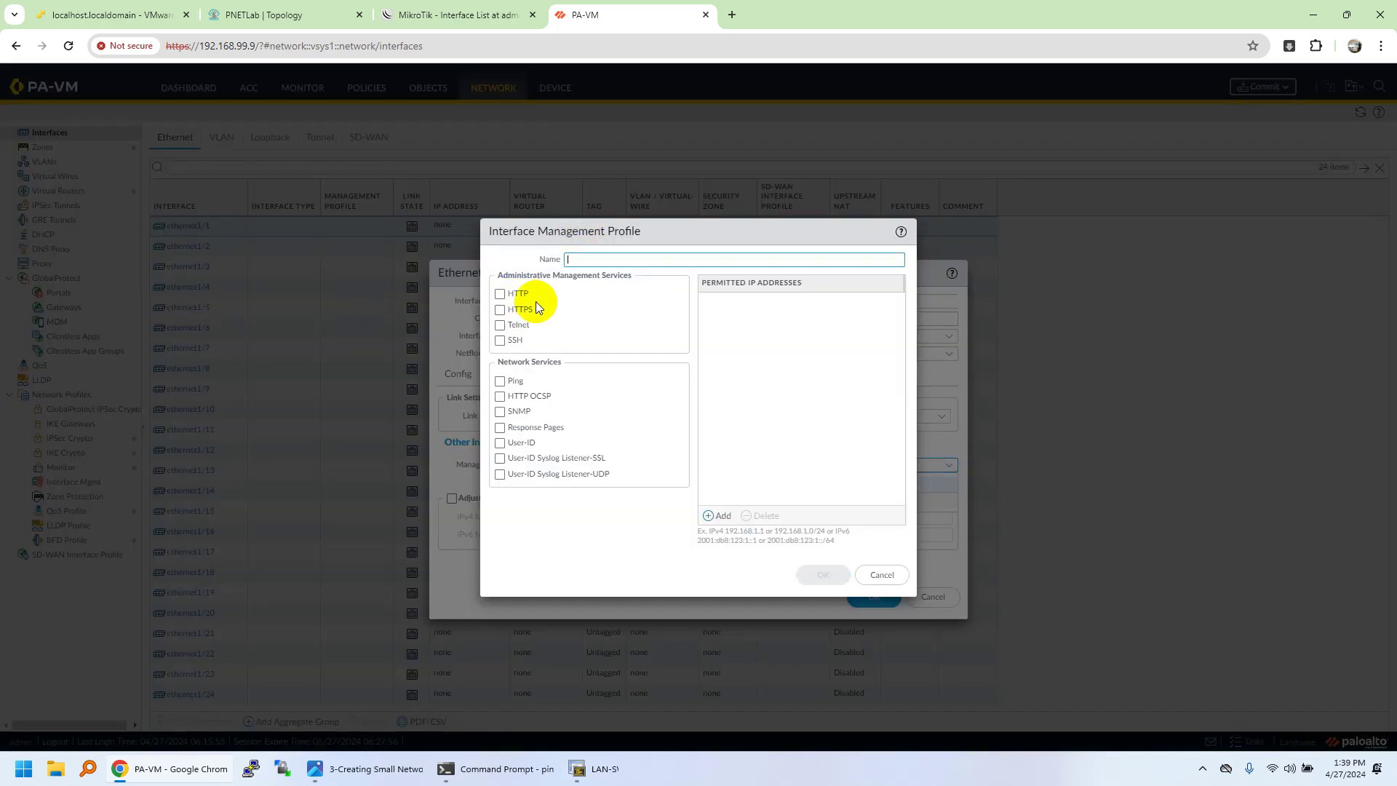
{"action": "left_click", "coordinate": [500, 381]}
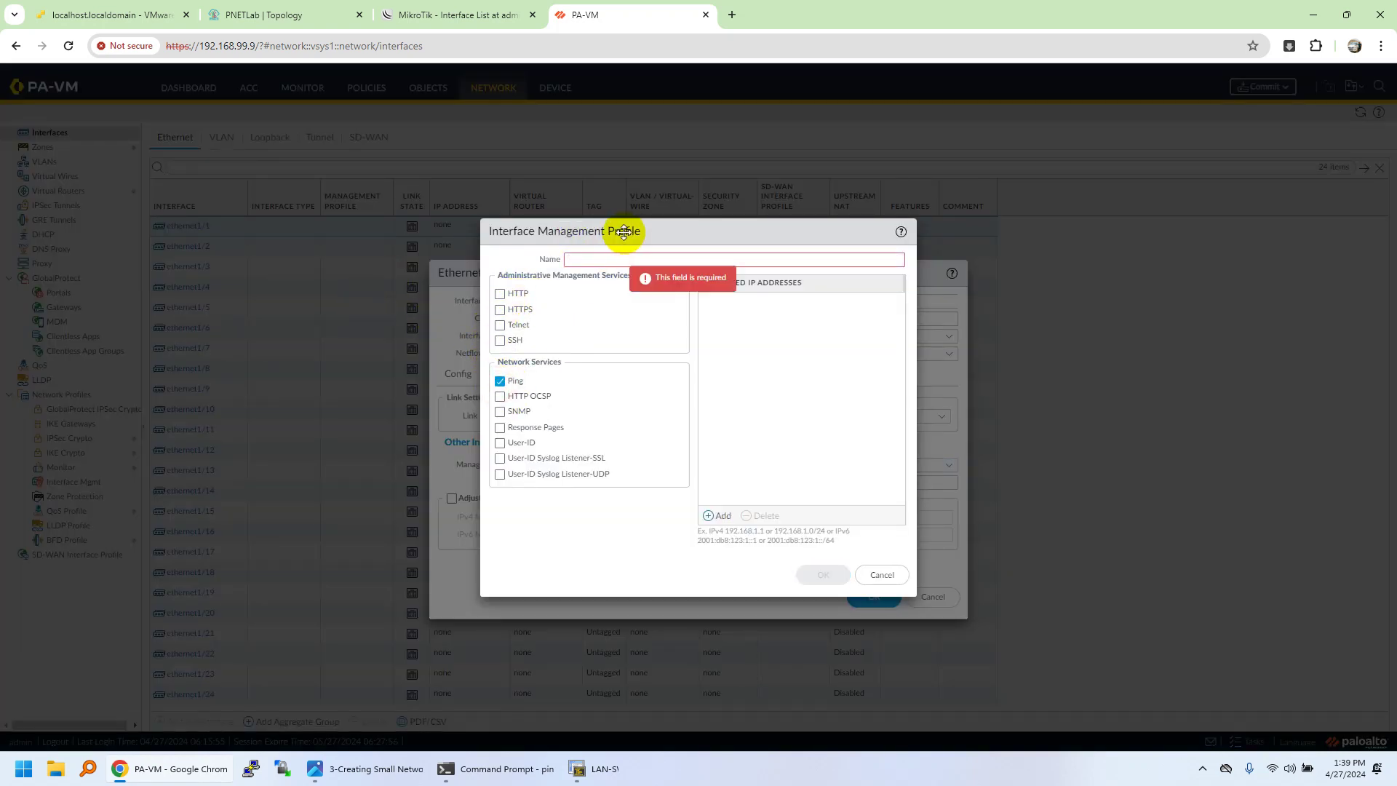
{"action": "type", "text": "G"}
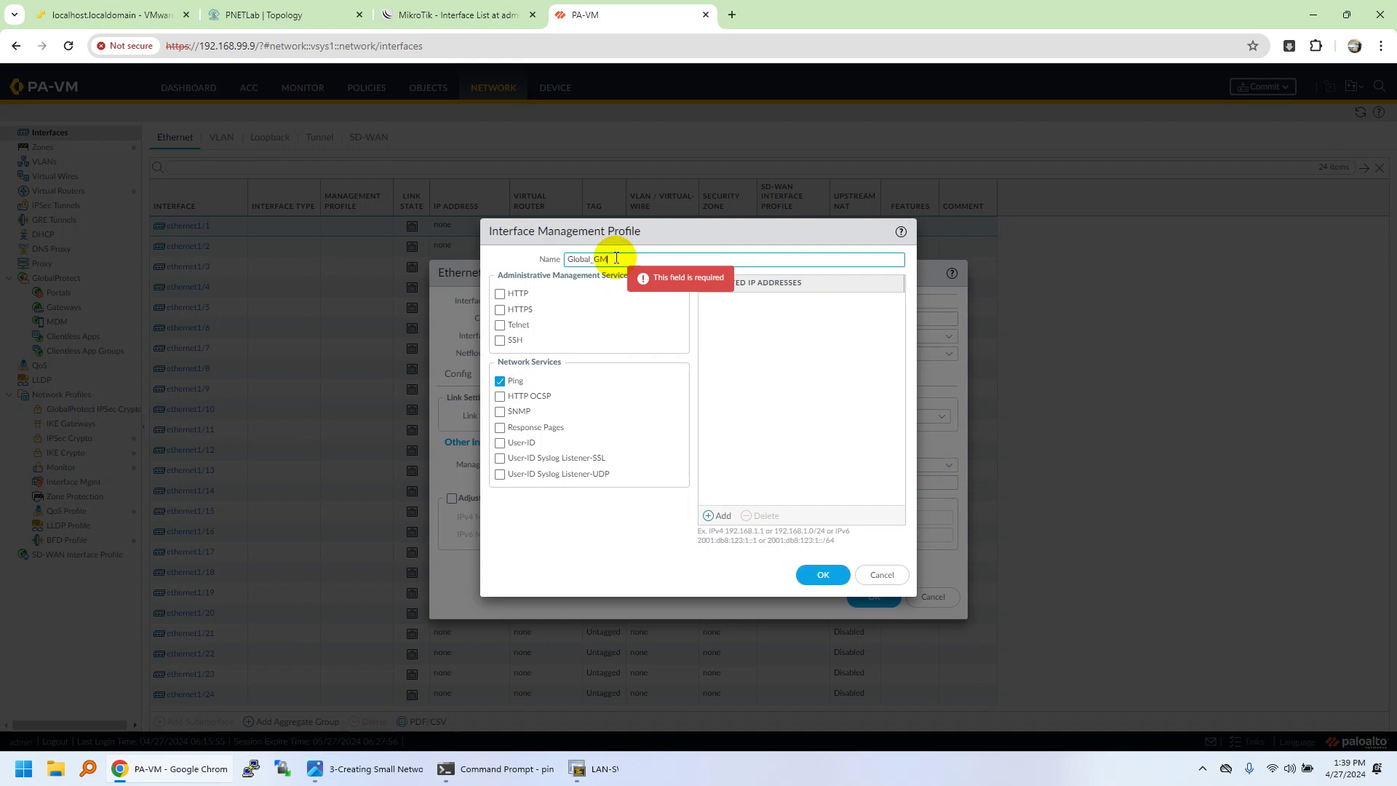
{"action": "type", "text": "lobal_MGMT_Profile"}
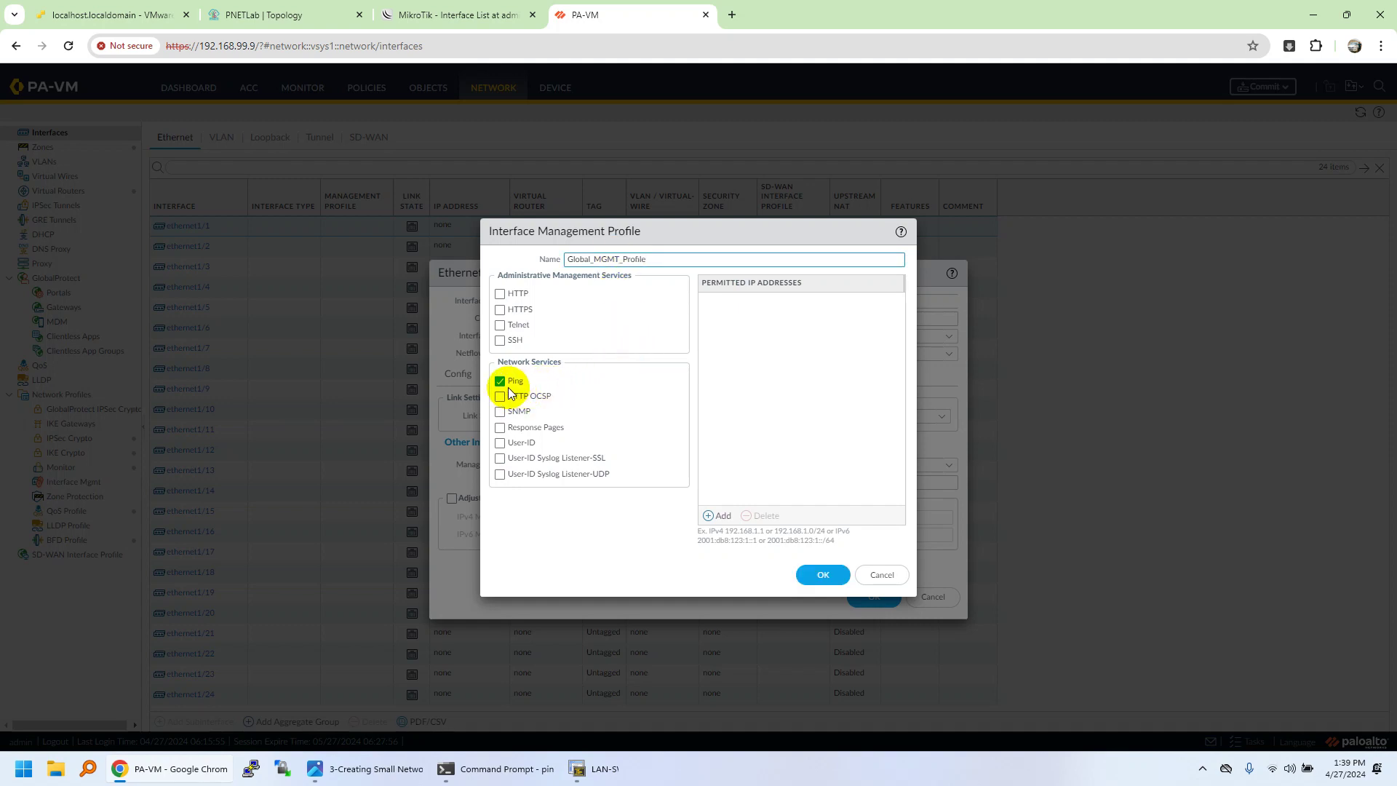
{"action": "left_click", "coordinate": [813, 580]}
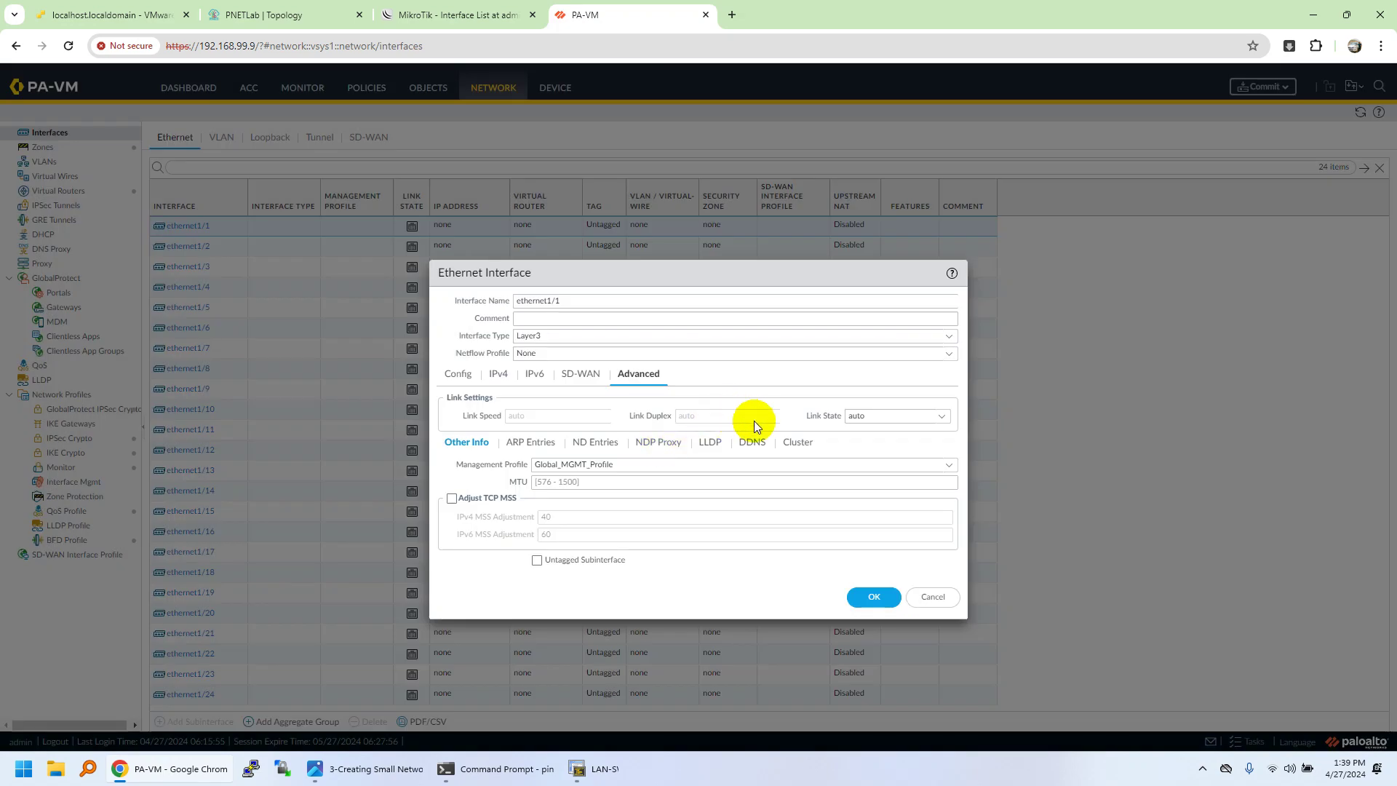
{"action": "left_click", "coordinate": [871, 598]}
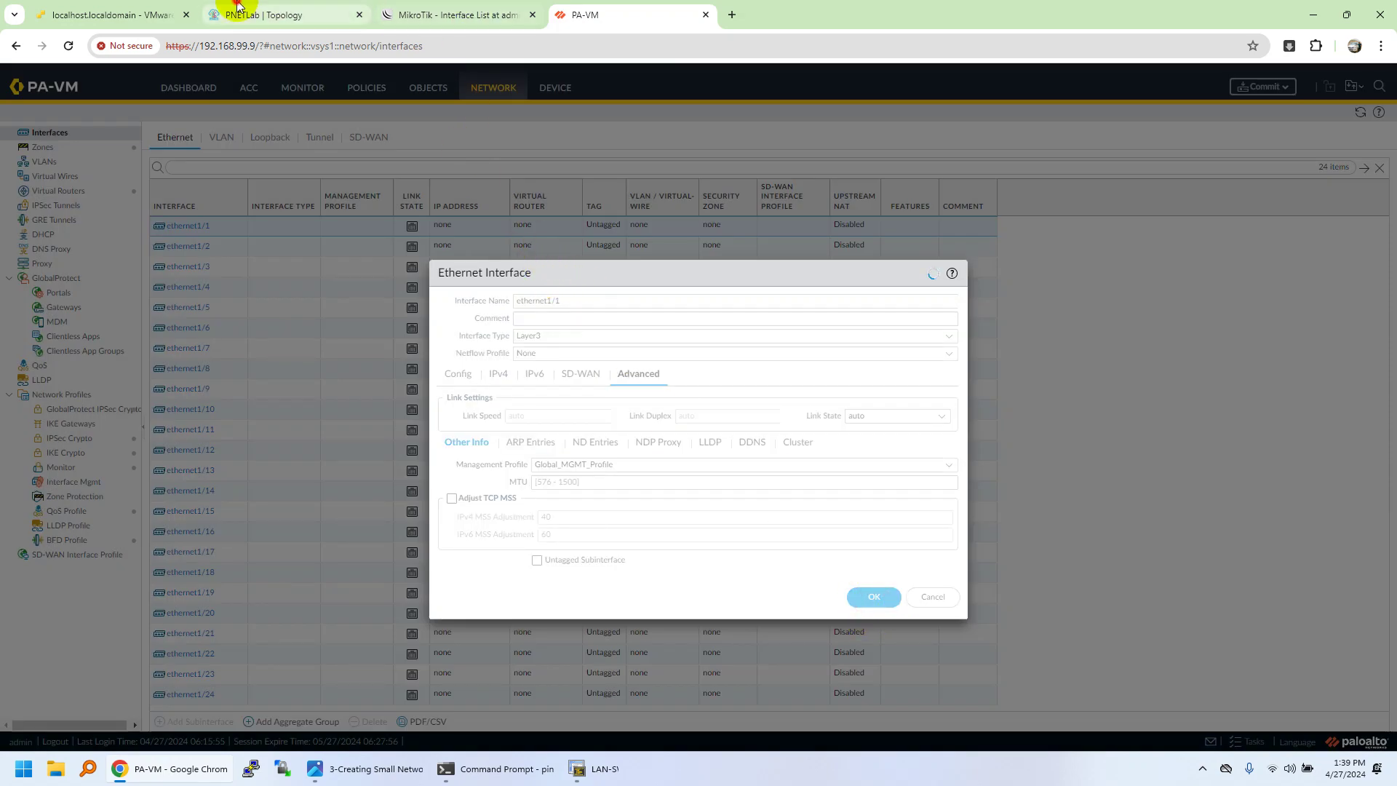
- Check PA-FW's links in the PNETLab topology, return to PA-VM and set ethernet1/2's interface type to Layer3
{"action": "left_click", "coordinate": [276, 13]}
{"action": "mouse_move", "coordinate": [327, 352]}
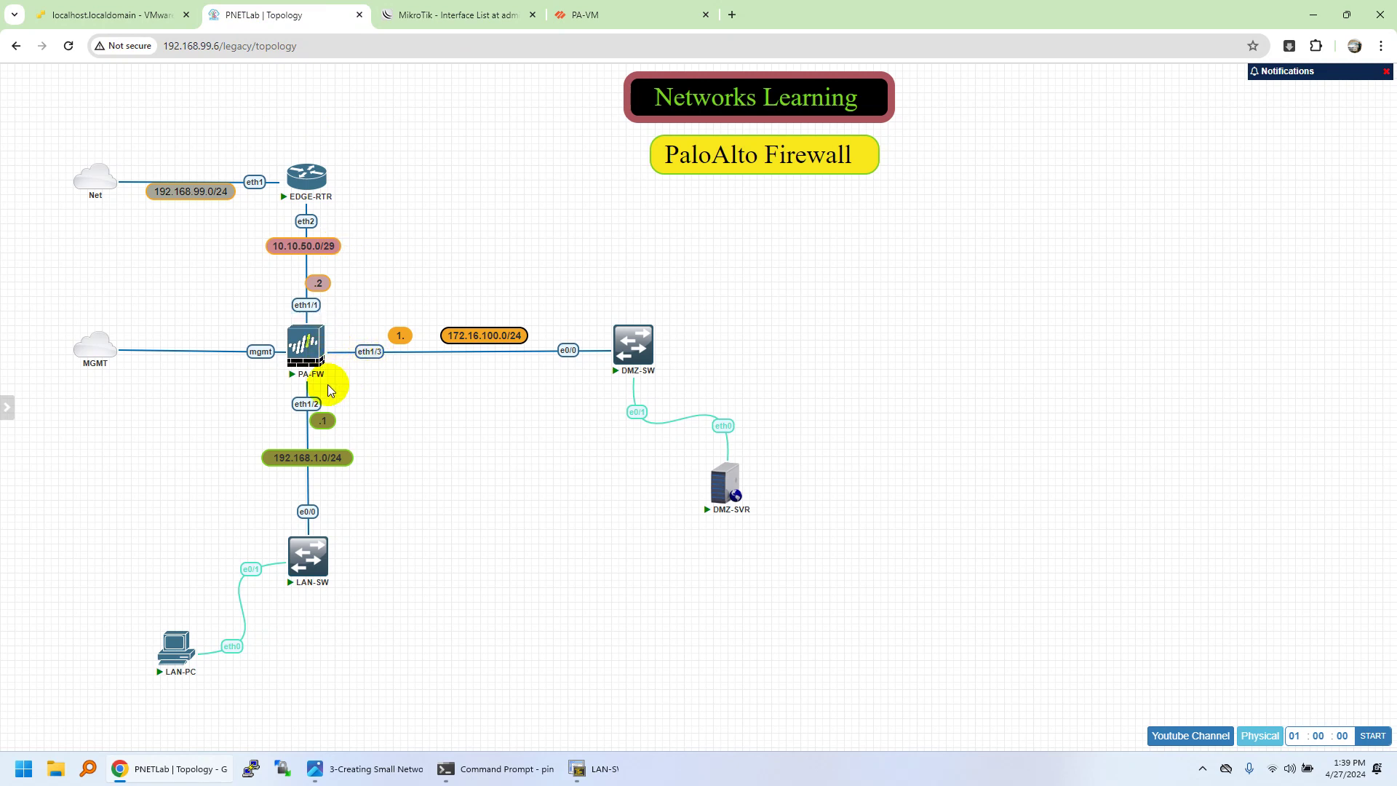
{"action": "left_click", "coordinate": [592, 11]}
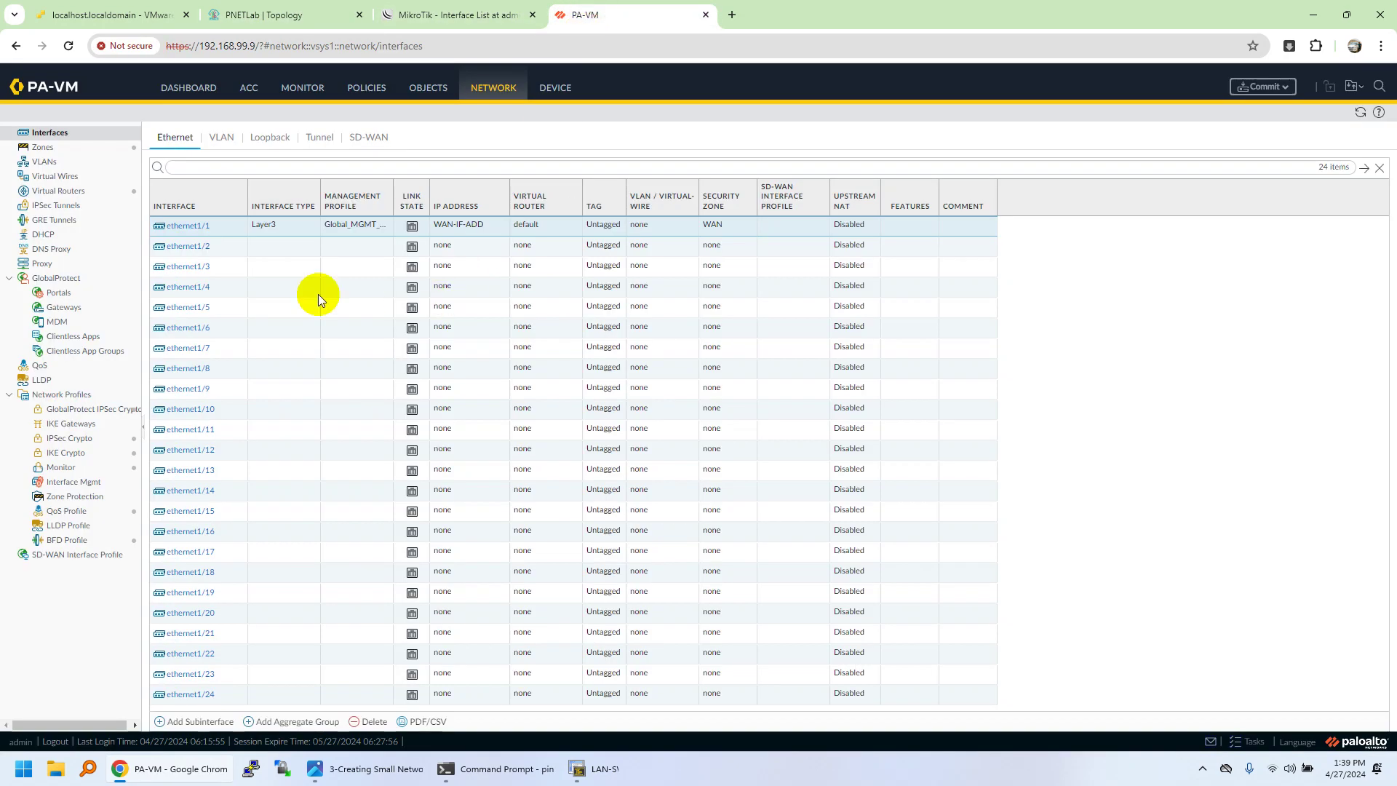
{"action": "left_click", "coordinate": [191, 247]}
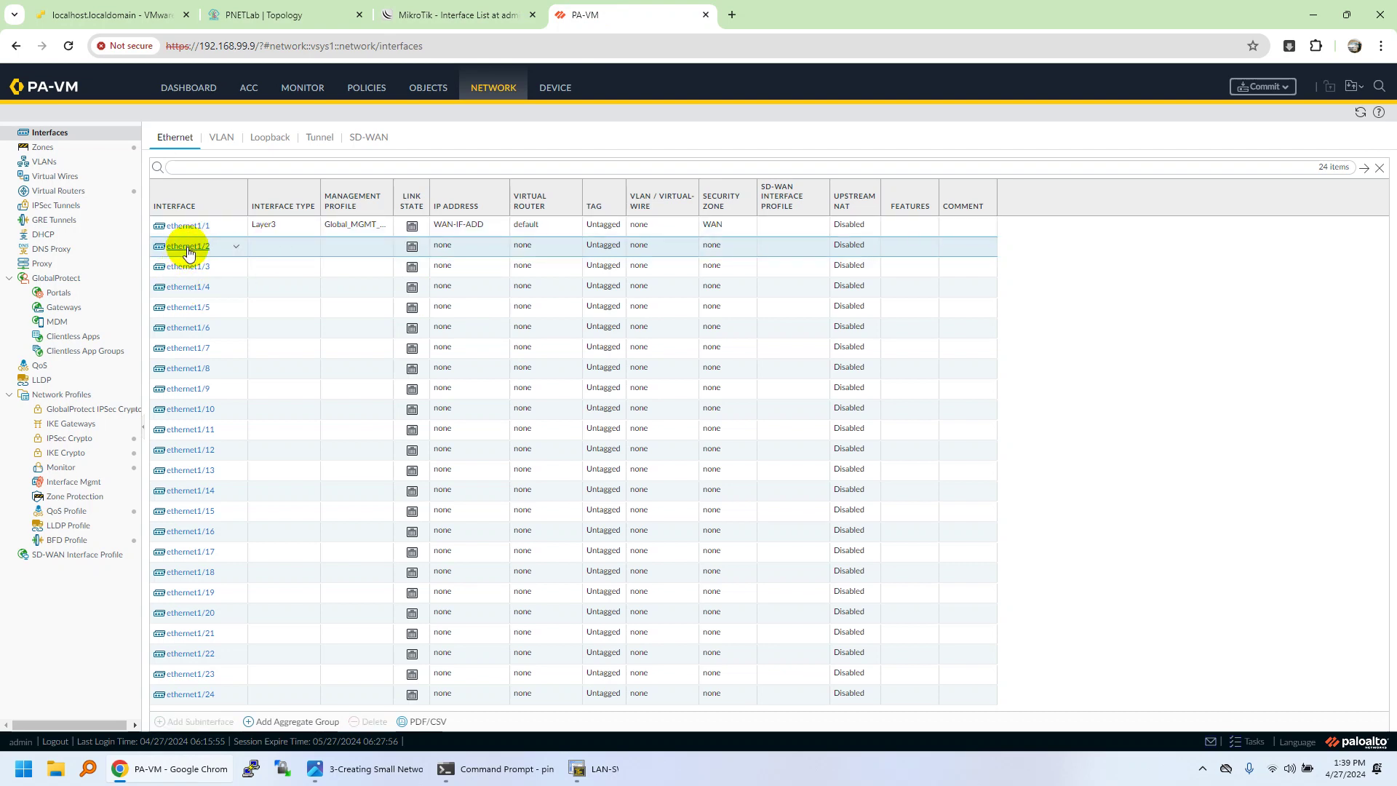
{"action": "left_click", "coordinate": [188, 247]}
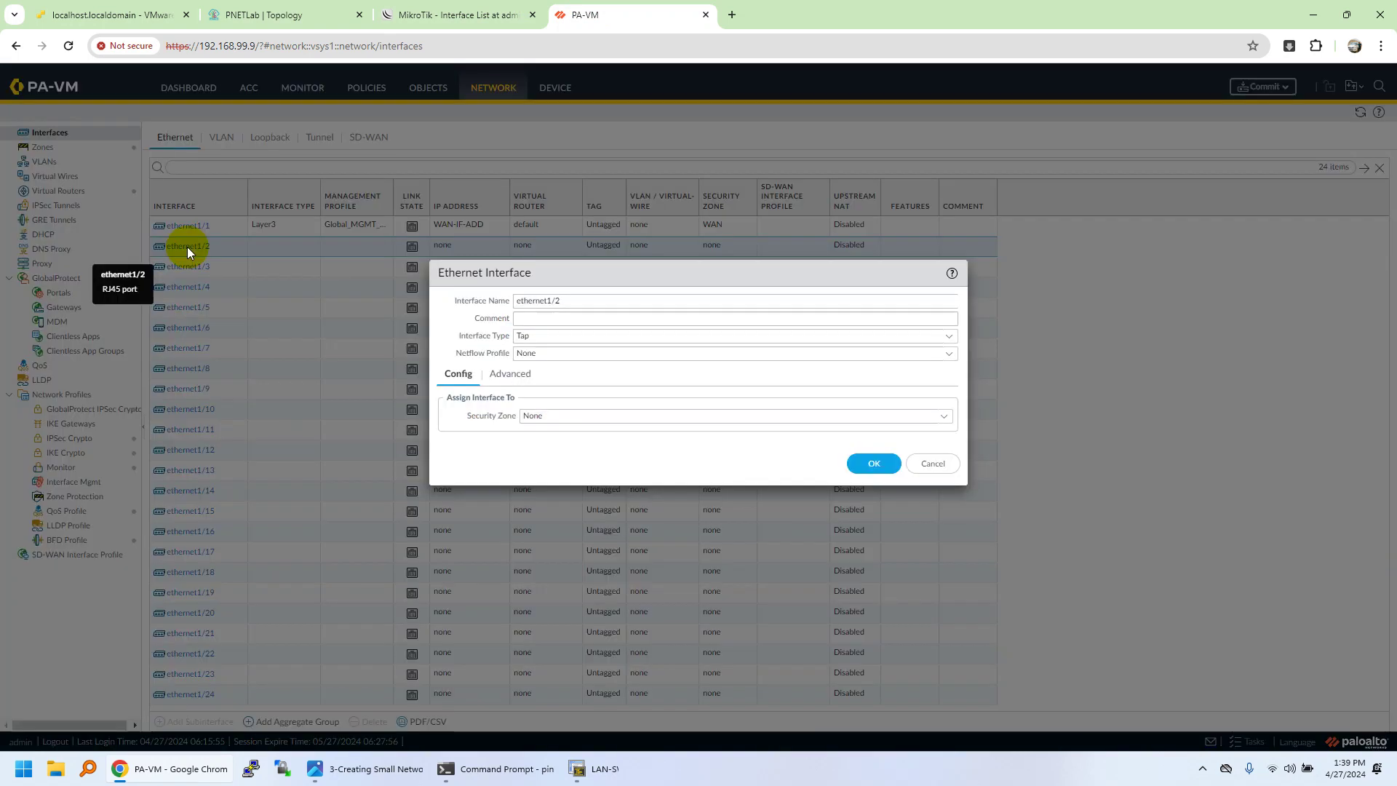
{"action": "left_click", "coordinate": [949, 338]}
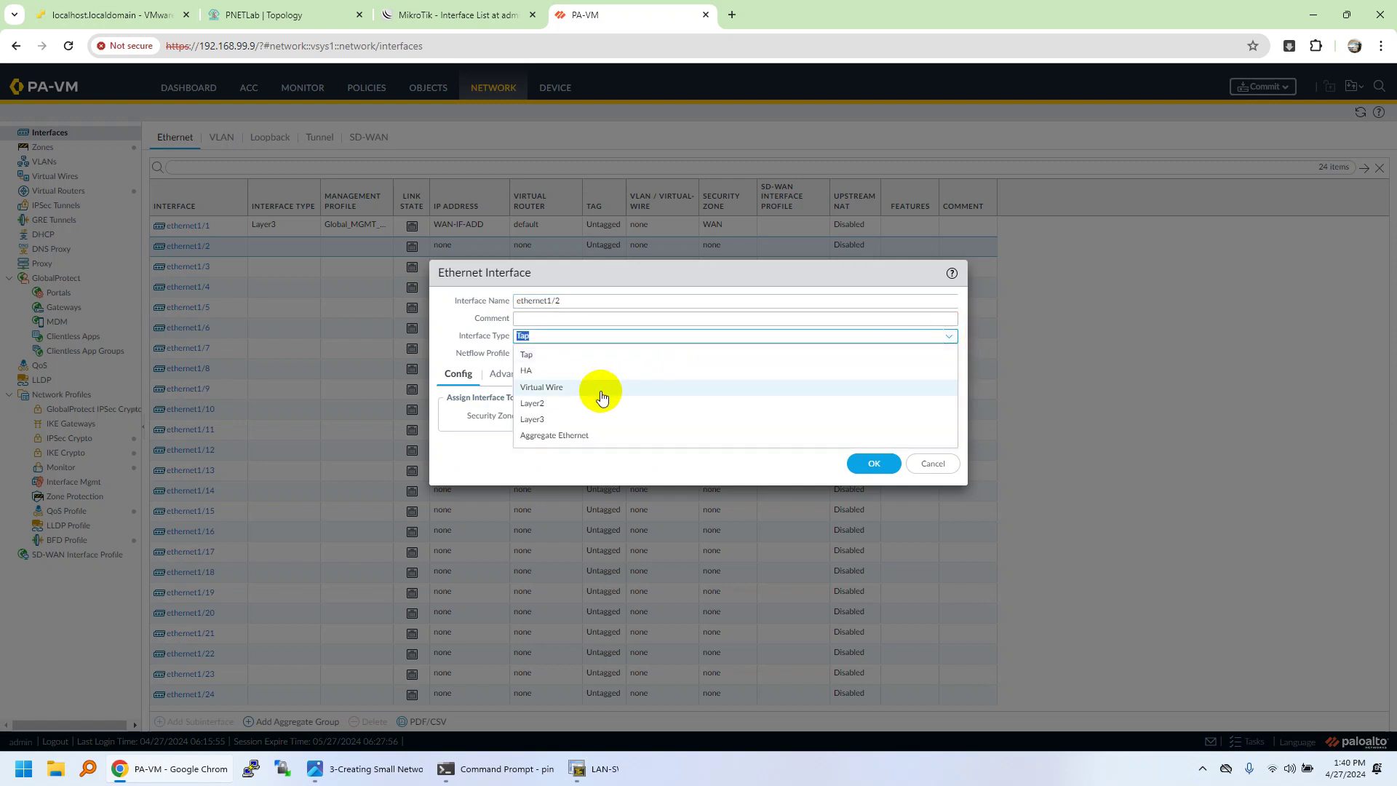
{"action": "left_click", "coordinate": [560, 420]}
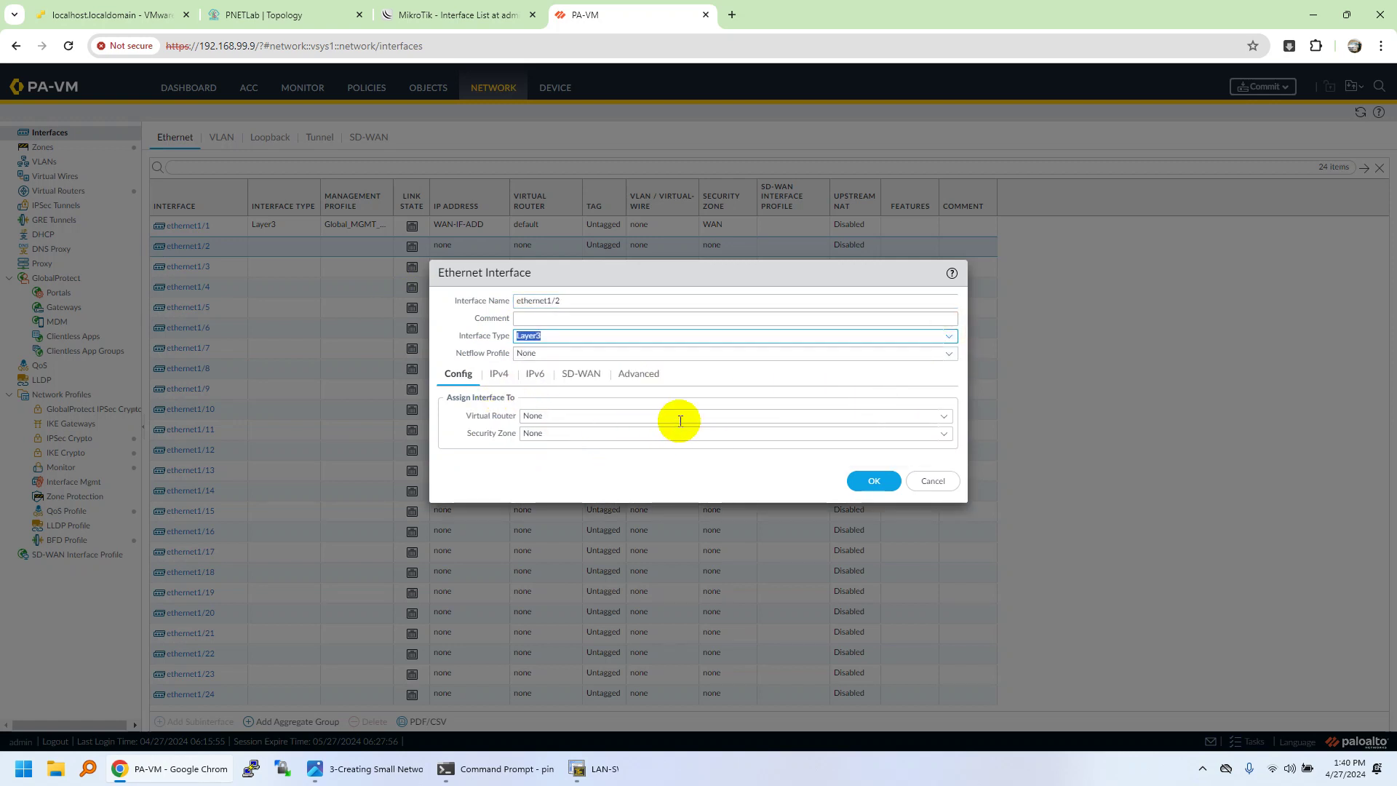
- Assign ethernet1/2 to the default virtual router and the LAN security zone
{"action": "left_click", "coordinate": [944, 416]}
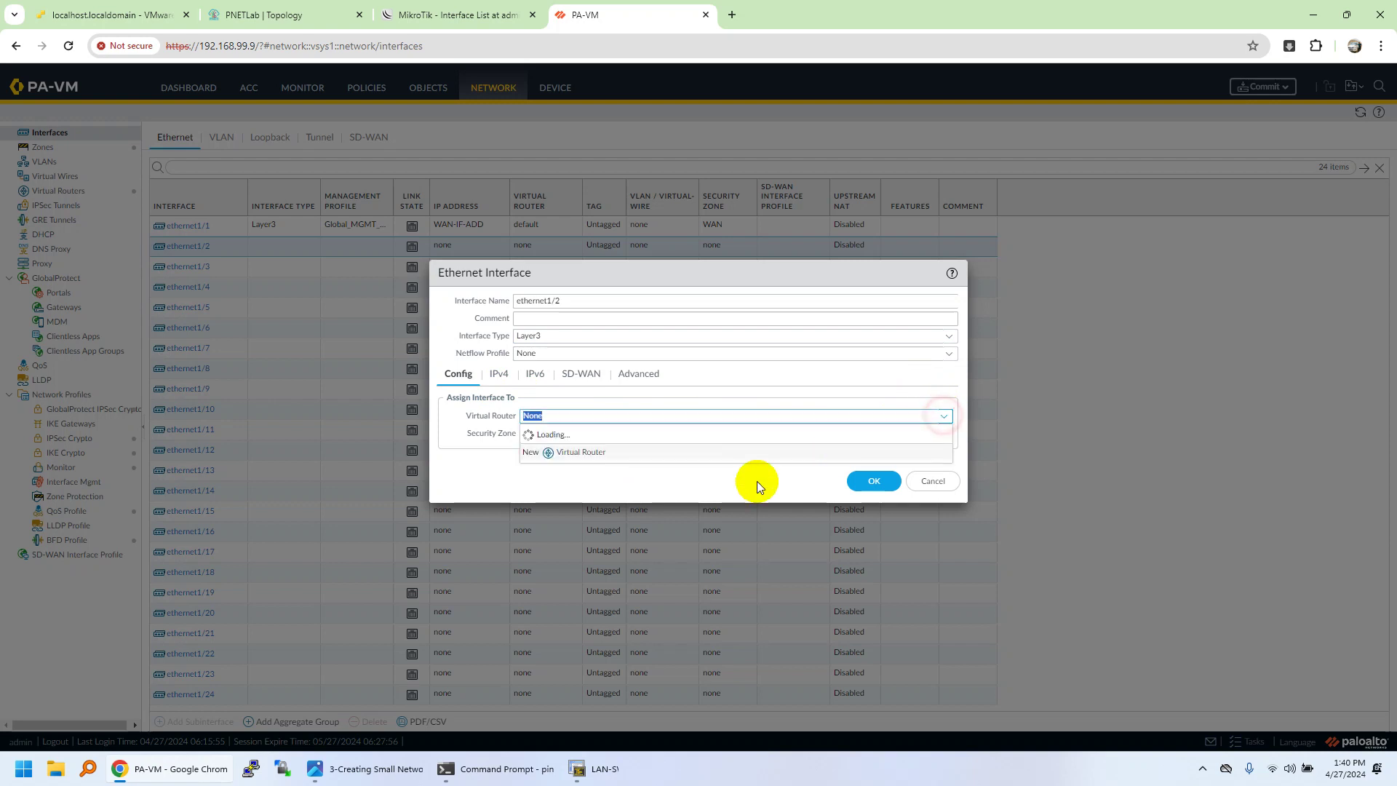
{"action": "left_click", "coordinate": [632, 450]}
{"action": "left_click", "coordinate": [943, 434]}
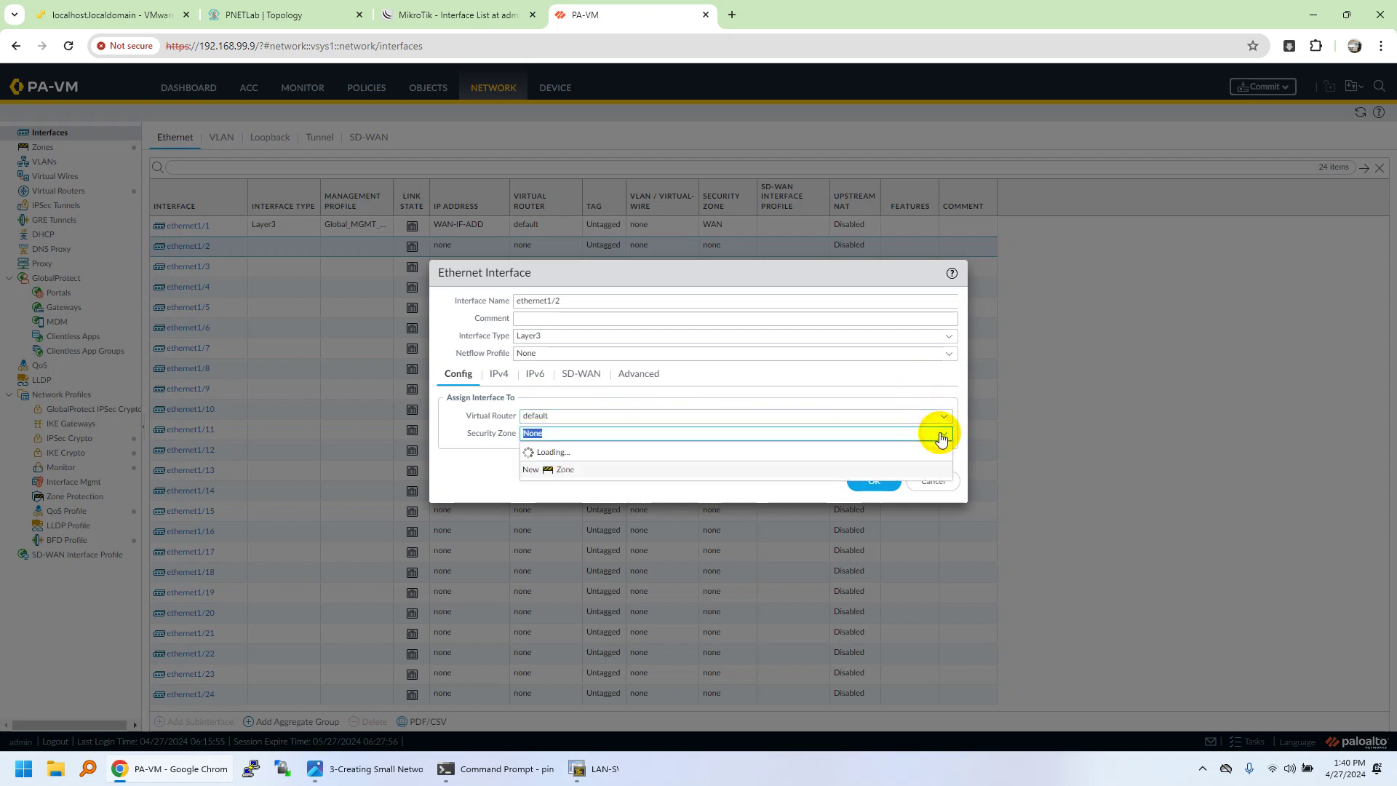
{"action": "left_click", "coordinate": [555, 487]}
- Add the LAN-IF-ADD address object as the static IPv4 address of ethernet1/2
{"action": "left_click", "coordinate": [504, 373]}
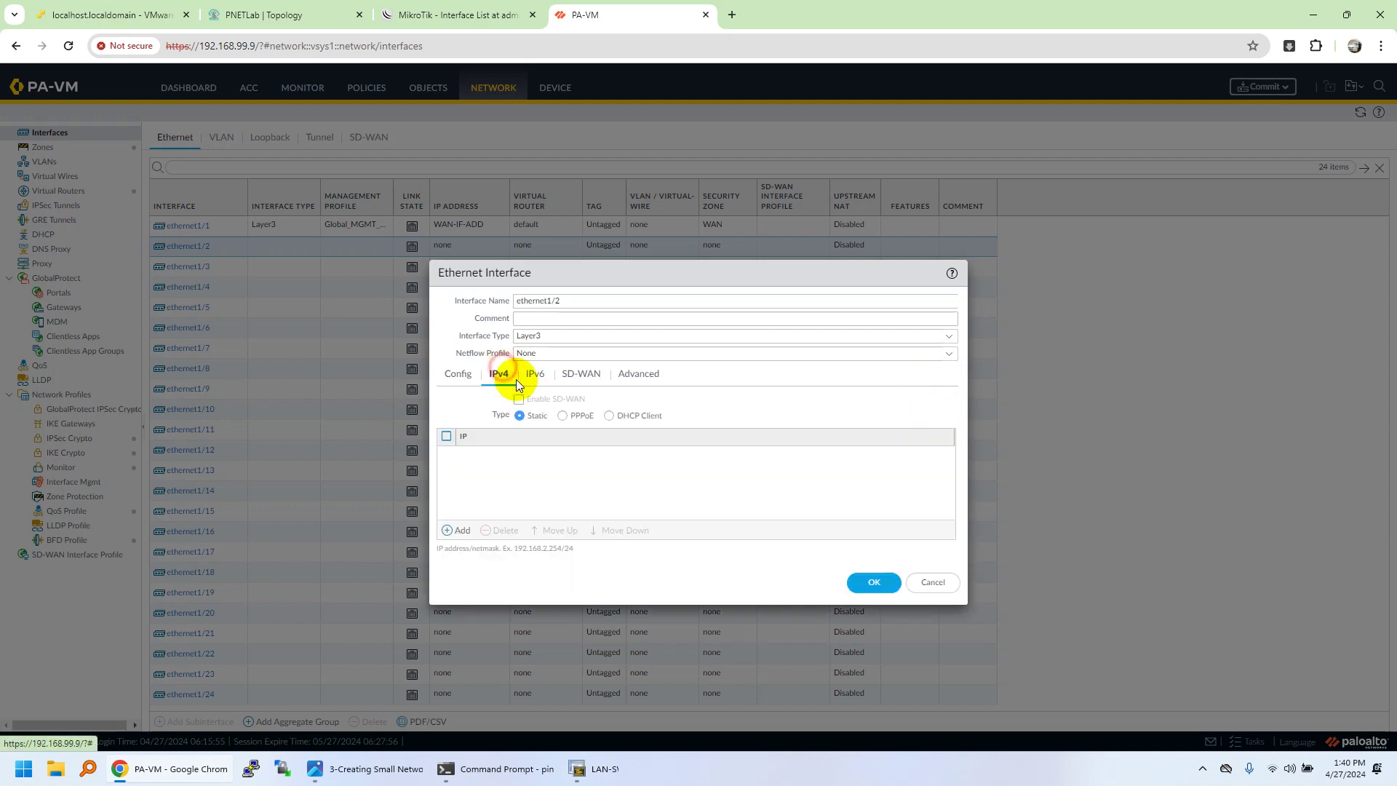
{"action": "left_click", "coordinate": [455, 530]}
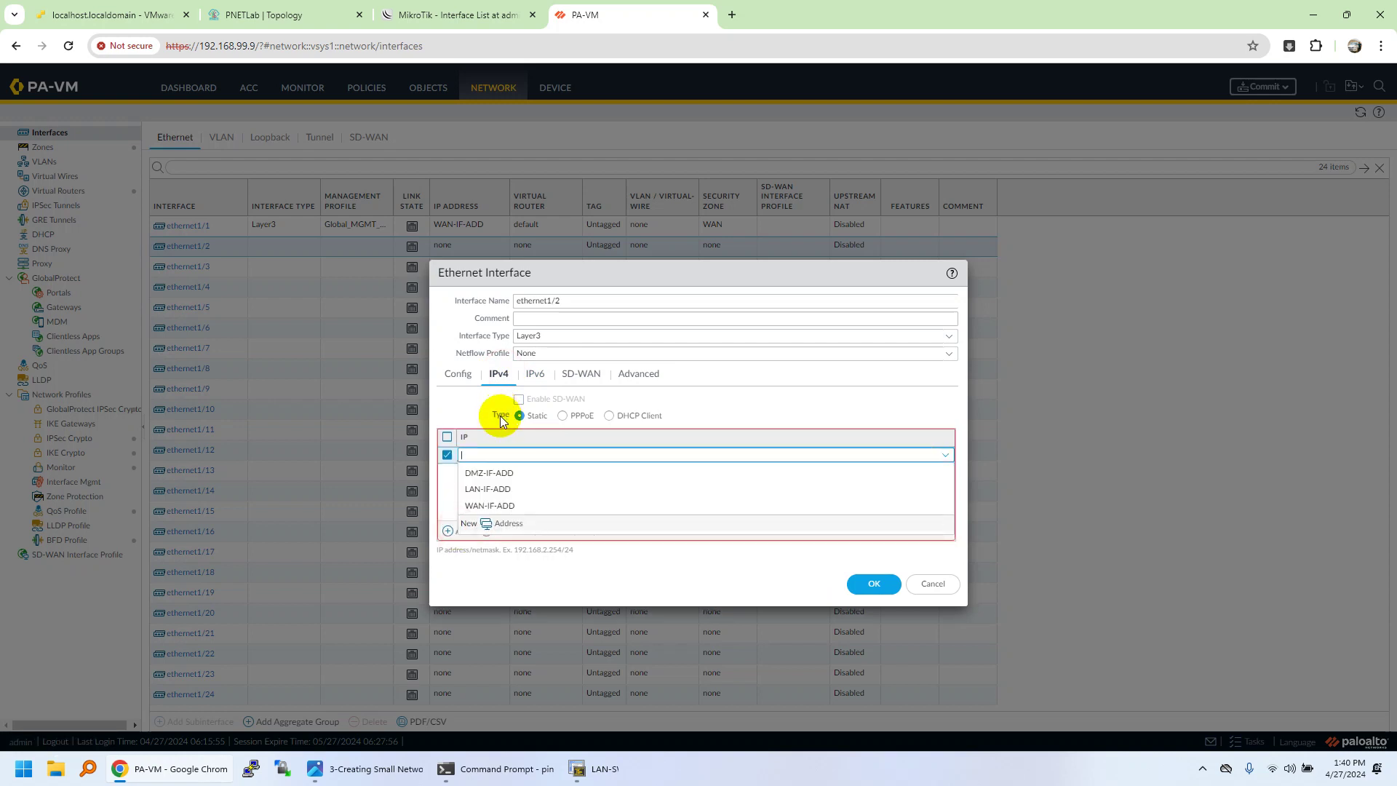
{"action": "left_click", "coordinate": [491, 491]}
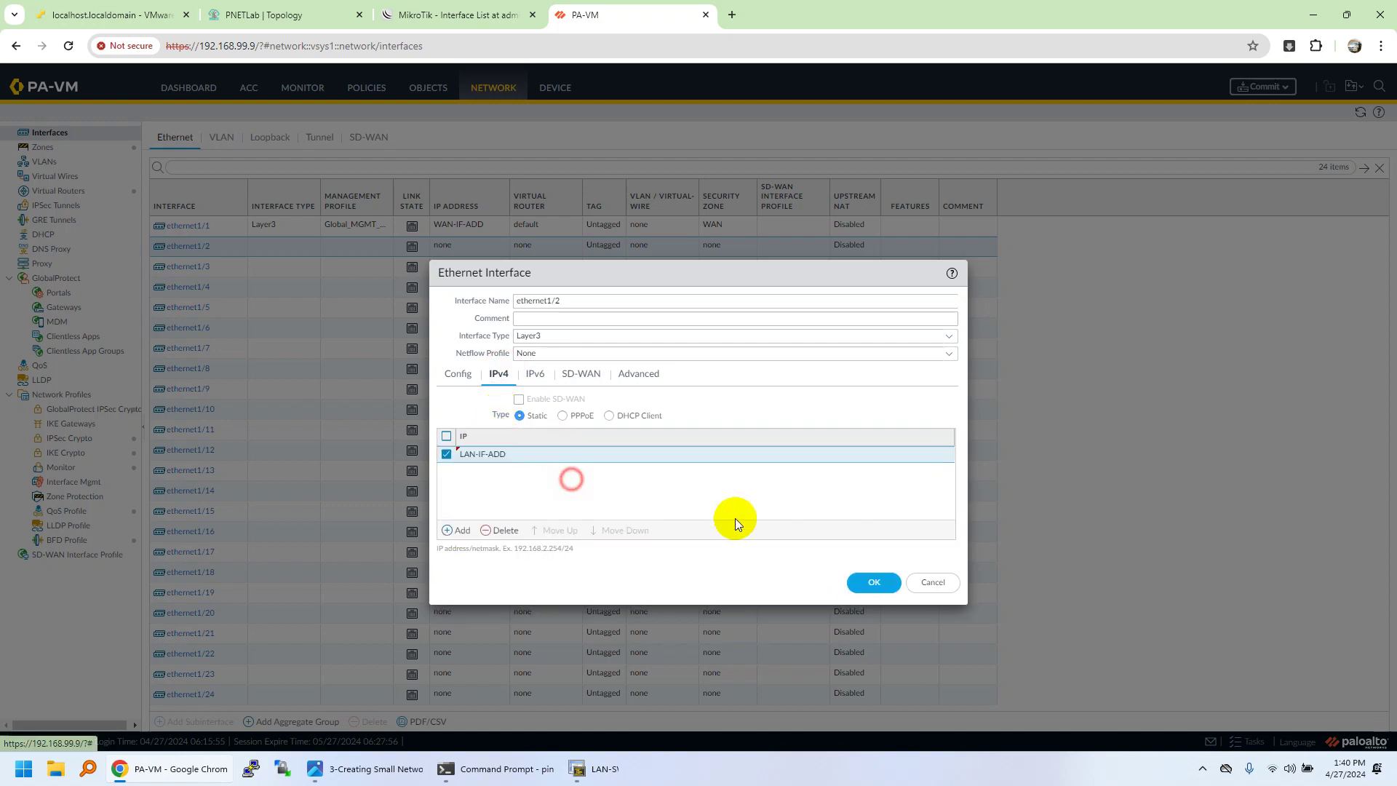
{"action": "left_click", "coordinate": [624, 375]}
{"action": "left_click", "coordinate": [579, 374]}
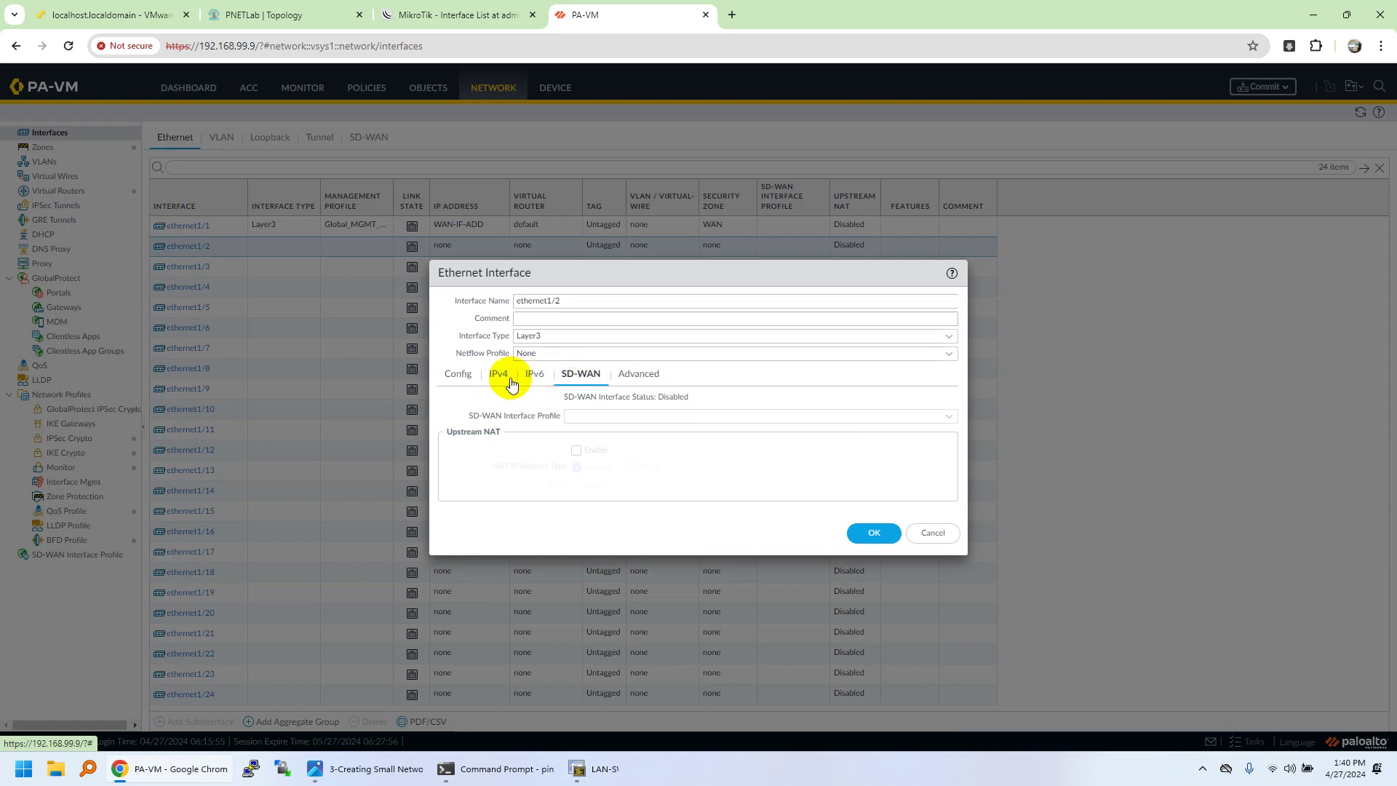
- Assign the Global_MGMT_Profile management profile to ethernet1/2 and save the interface
{"action": "left_click", "coordinate": [638, 373]}
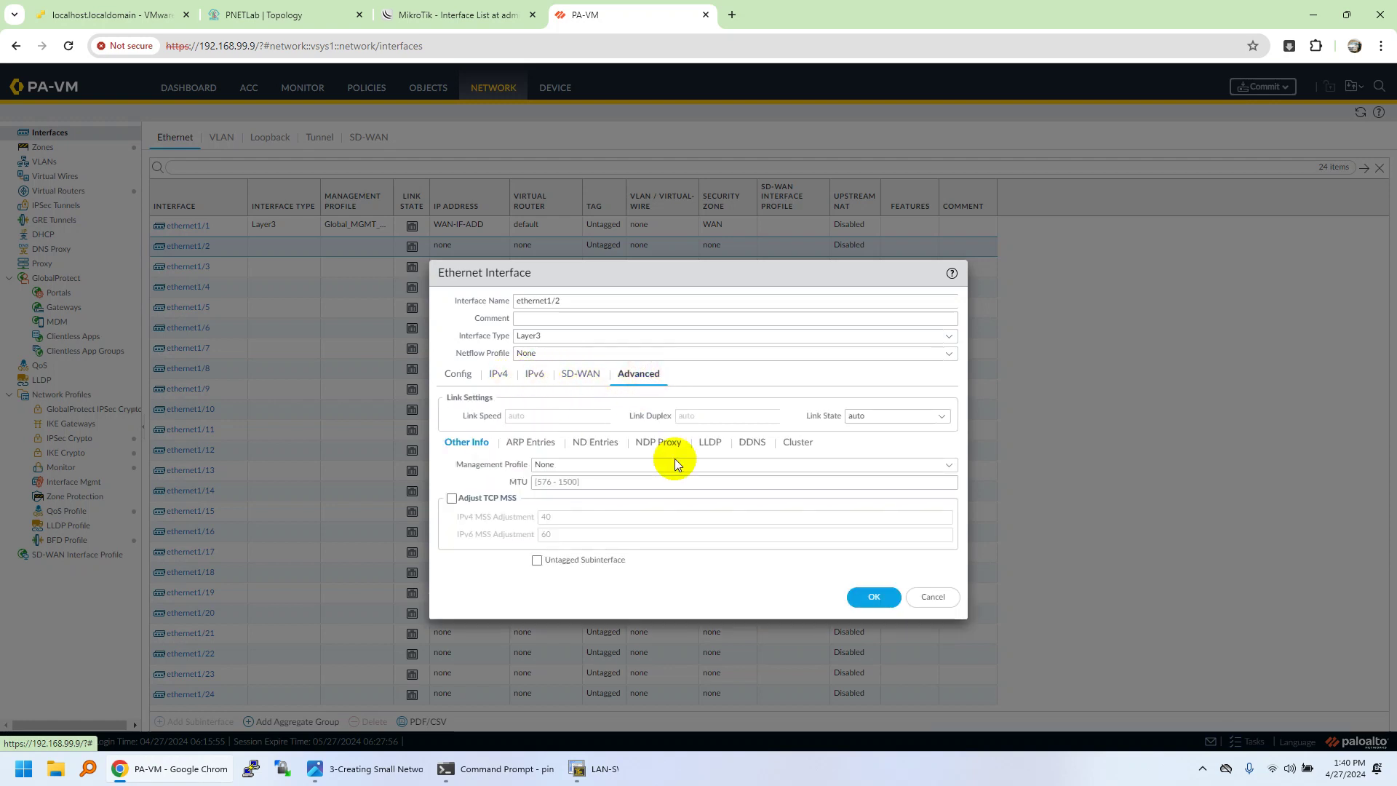
{"action": "left_click", "coordinate": [947, 465]}
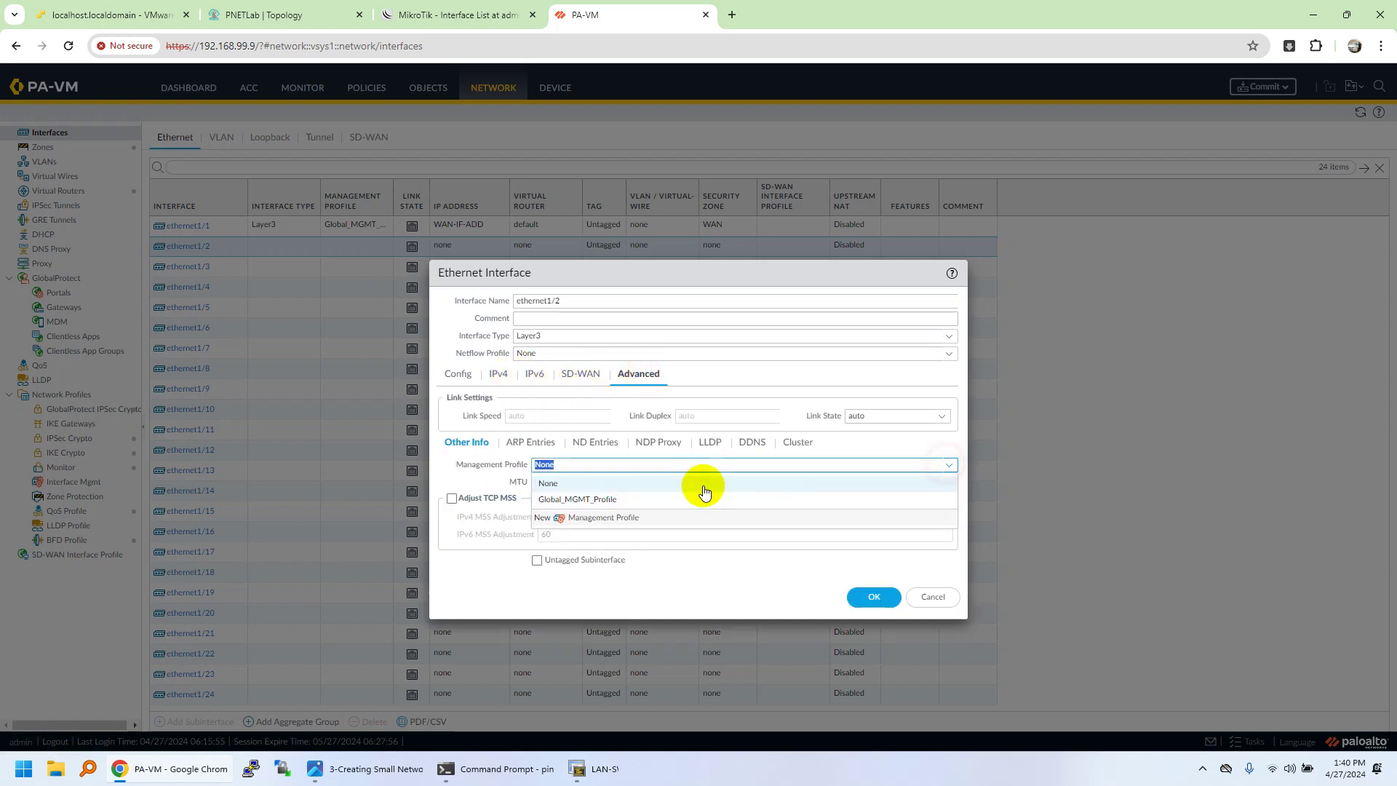
{"action": "left_click", "coordinate": [603, 502]}
{"action": "left_click", "coordinate": [873, 598]}
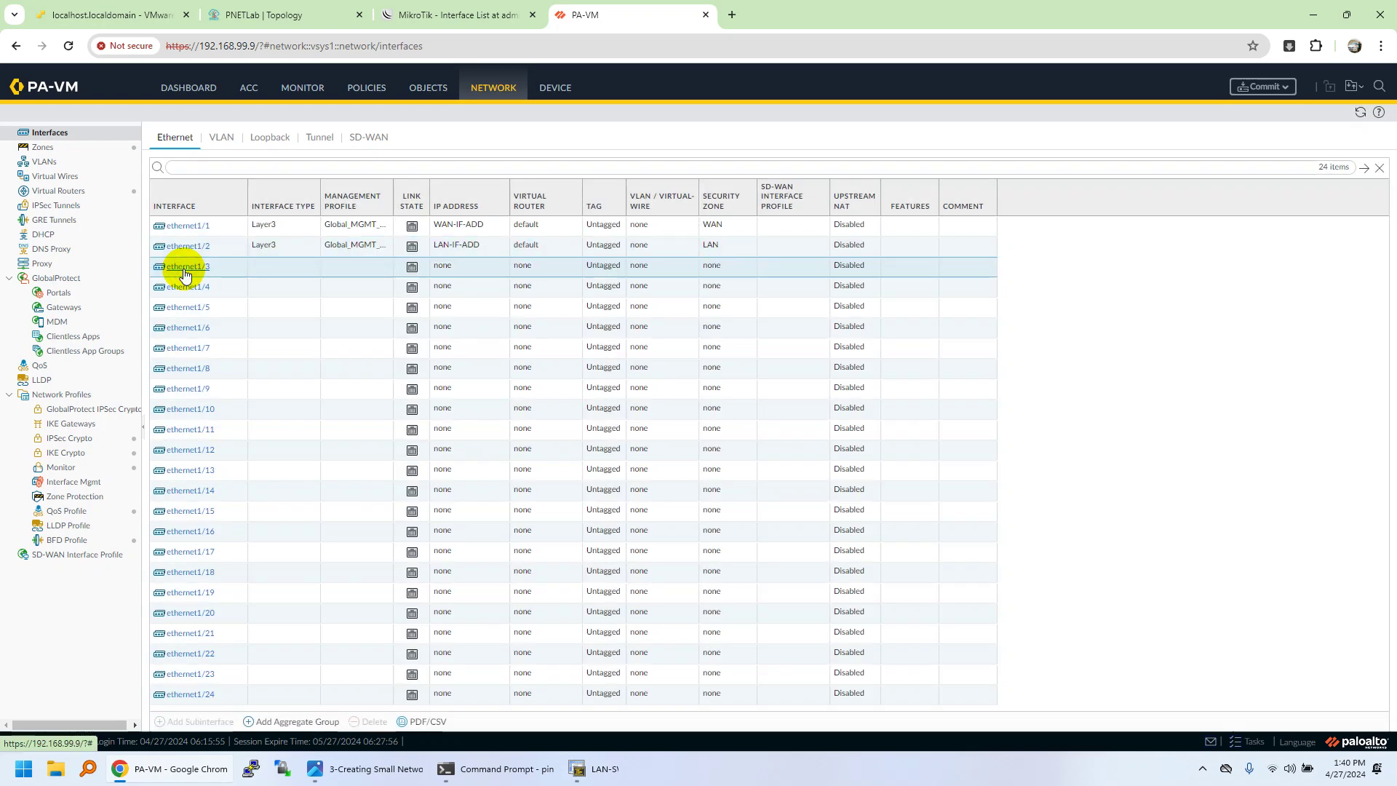
- Check PA-FW's DMZ link in the PNETLab topology, return to PA-VM and set ethernet1/3's interface type to Layer3
{"action": "left_click", "coordinate": [309, 11]}
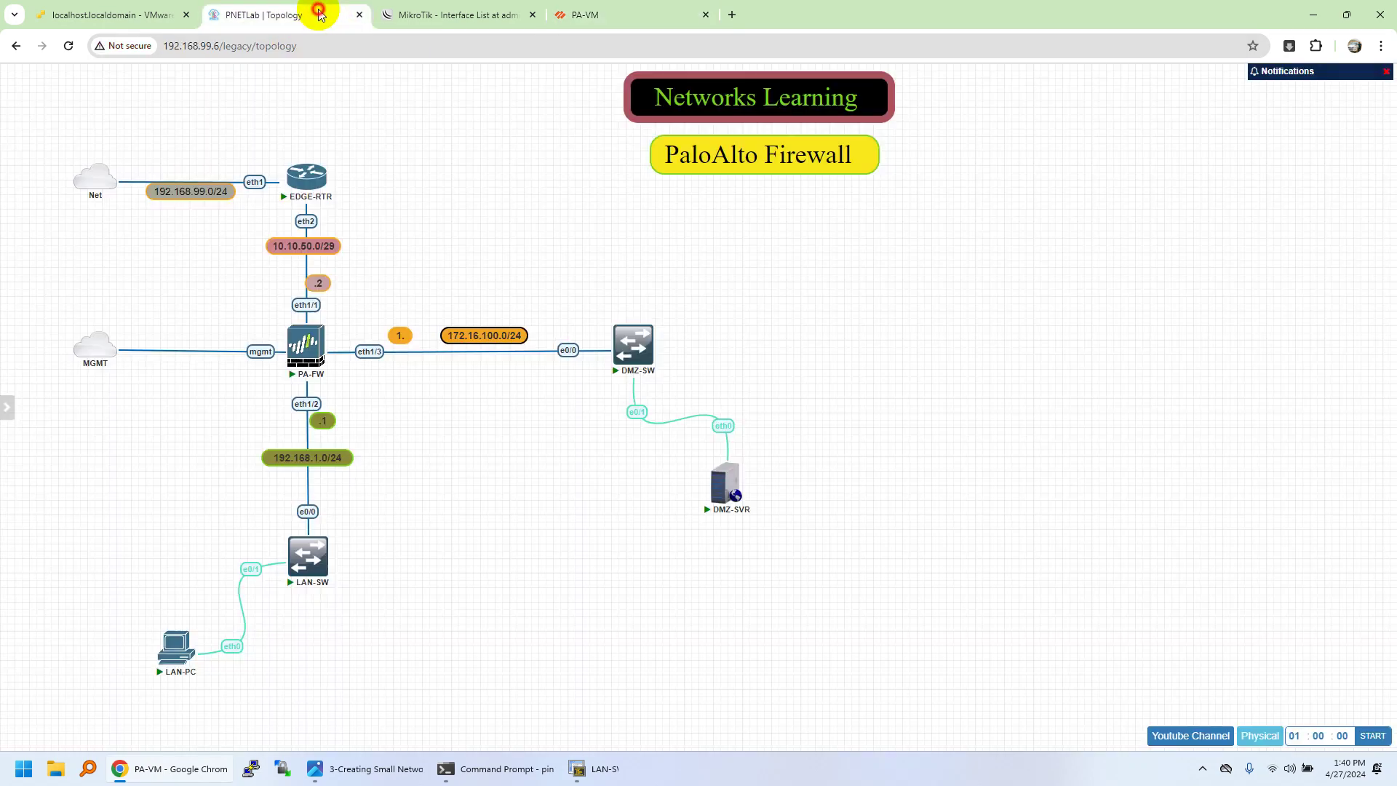
{"action": "left_click", "coordinate": [635, 8]}
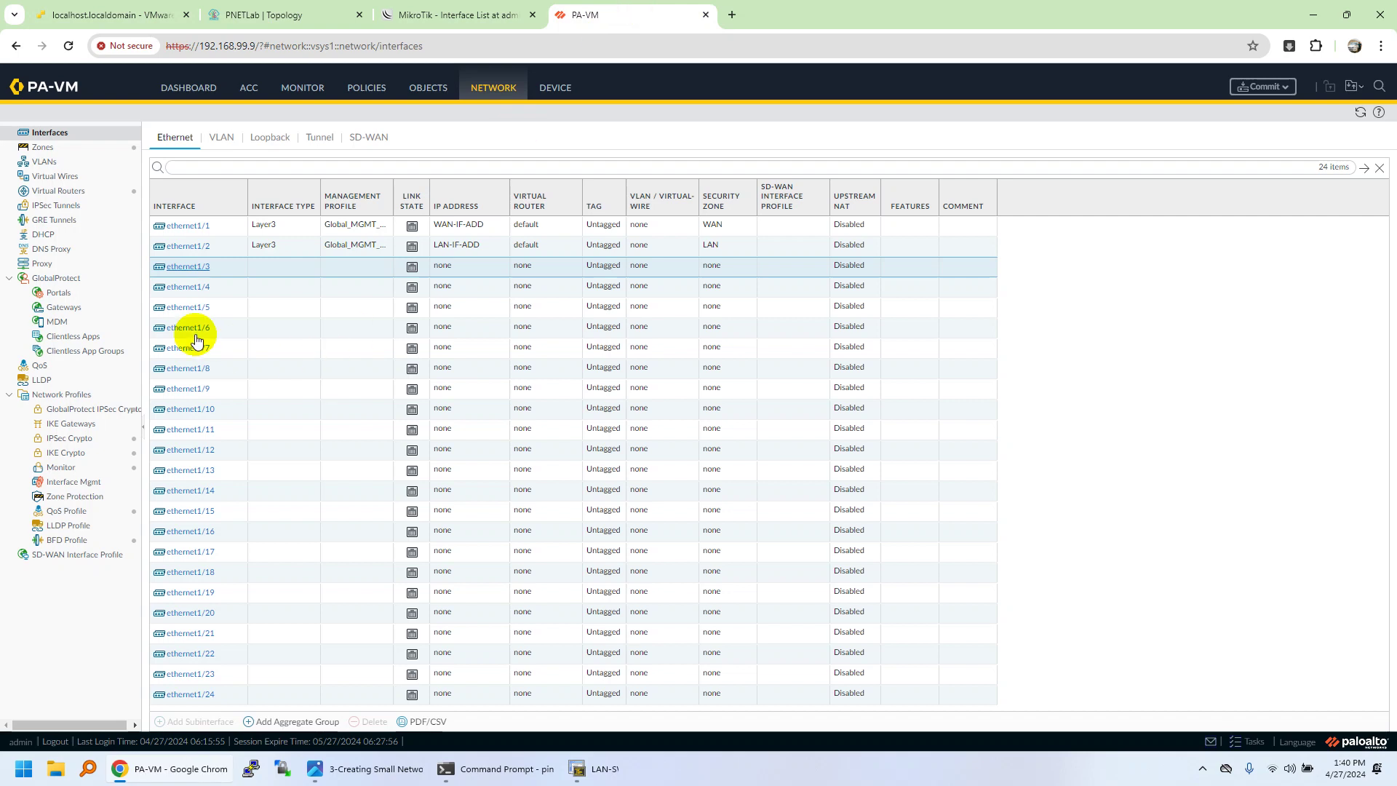
{"action": "left_click", "coordinate": [187, 266]}
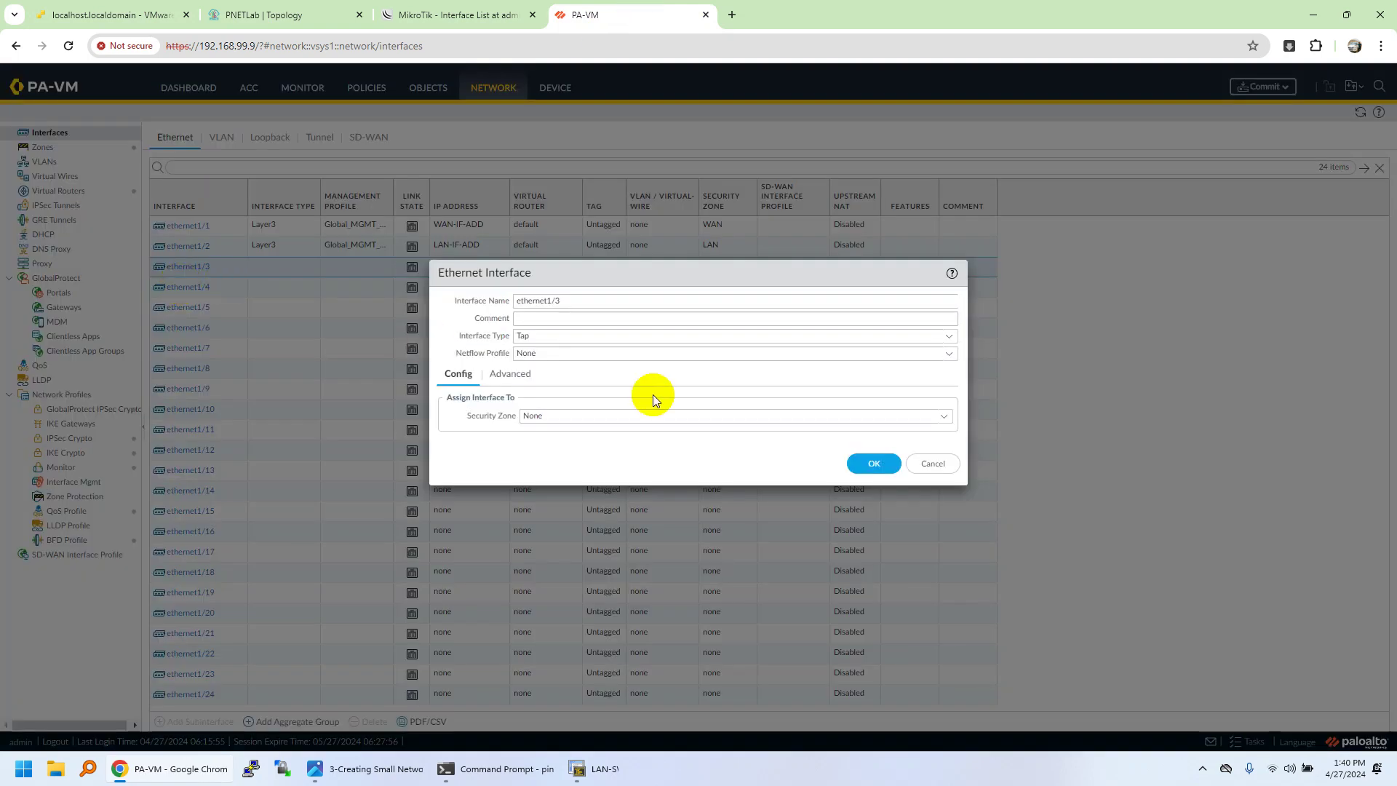
{"action": "left_click", "coordinate": [953, 357]}
{"action": "left_click", "coordinate": [951, 335]}
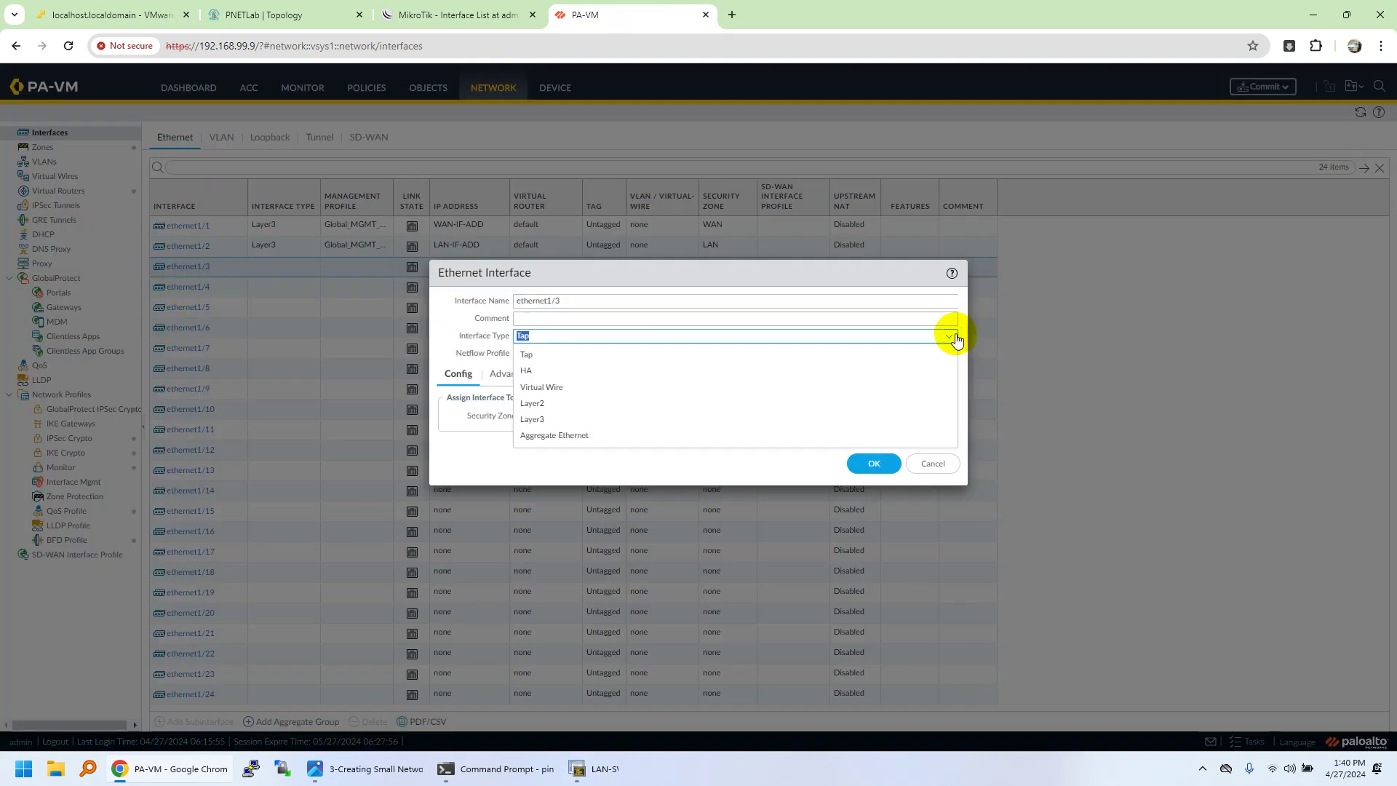
{"action": "left_click", "coordinate": [731, 420]}
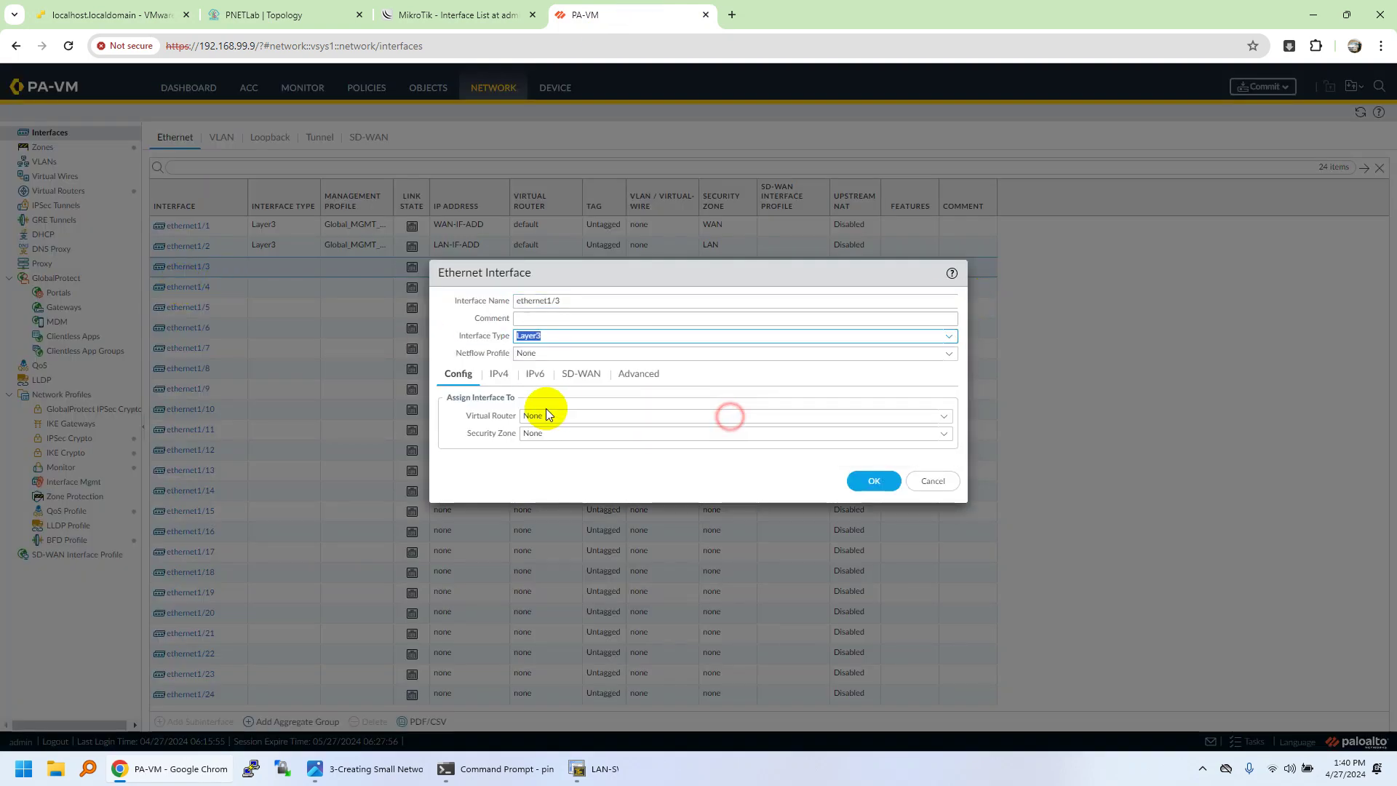
- Assign ethernet1/3 to the default virtual router and the DMZ security zone
{"action": "left_click", "coordinate": [945, 421]}
{"action": "left_click", "coordinate": [548, 450]}
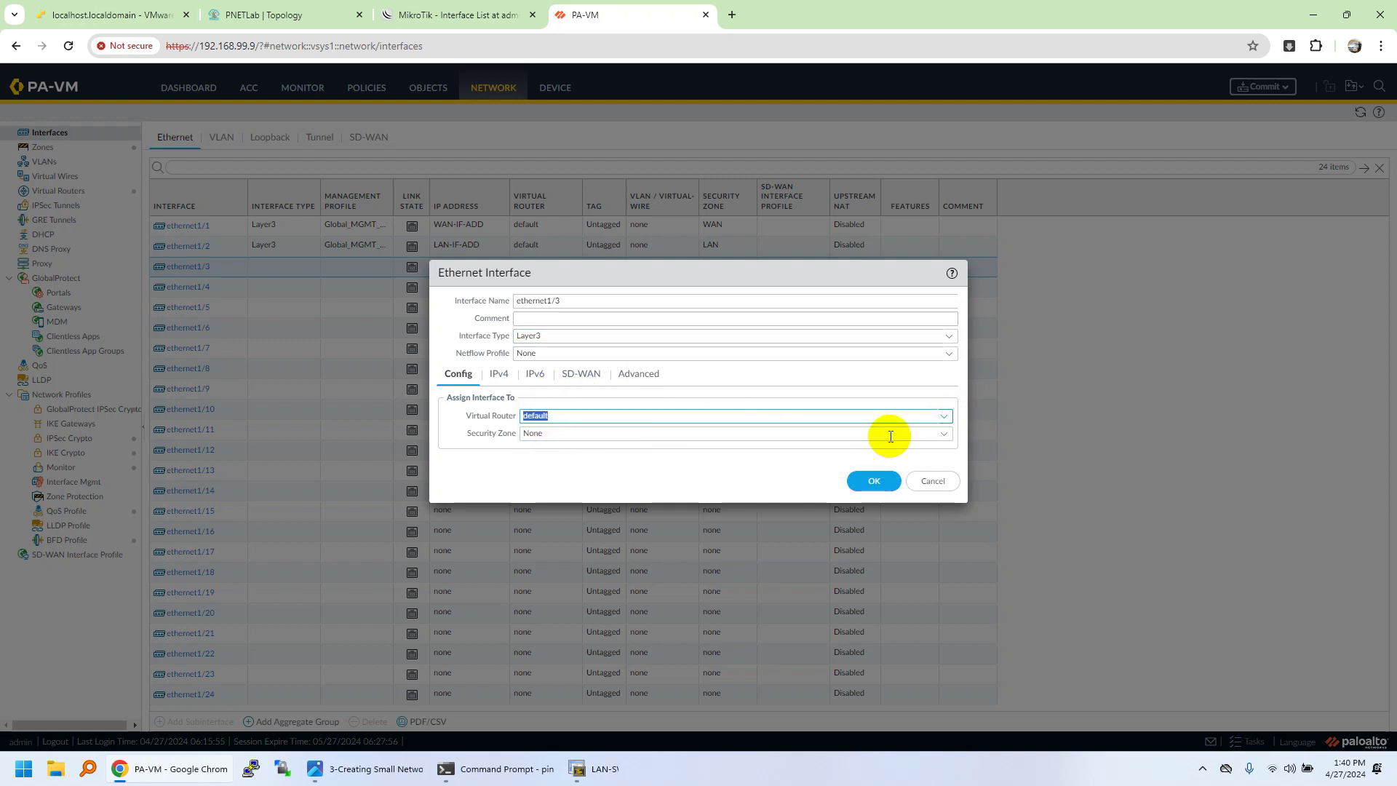
{"action": "left_click", "coordinate": [944, 434]}
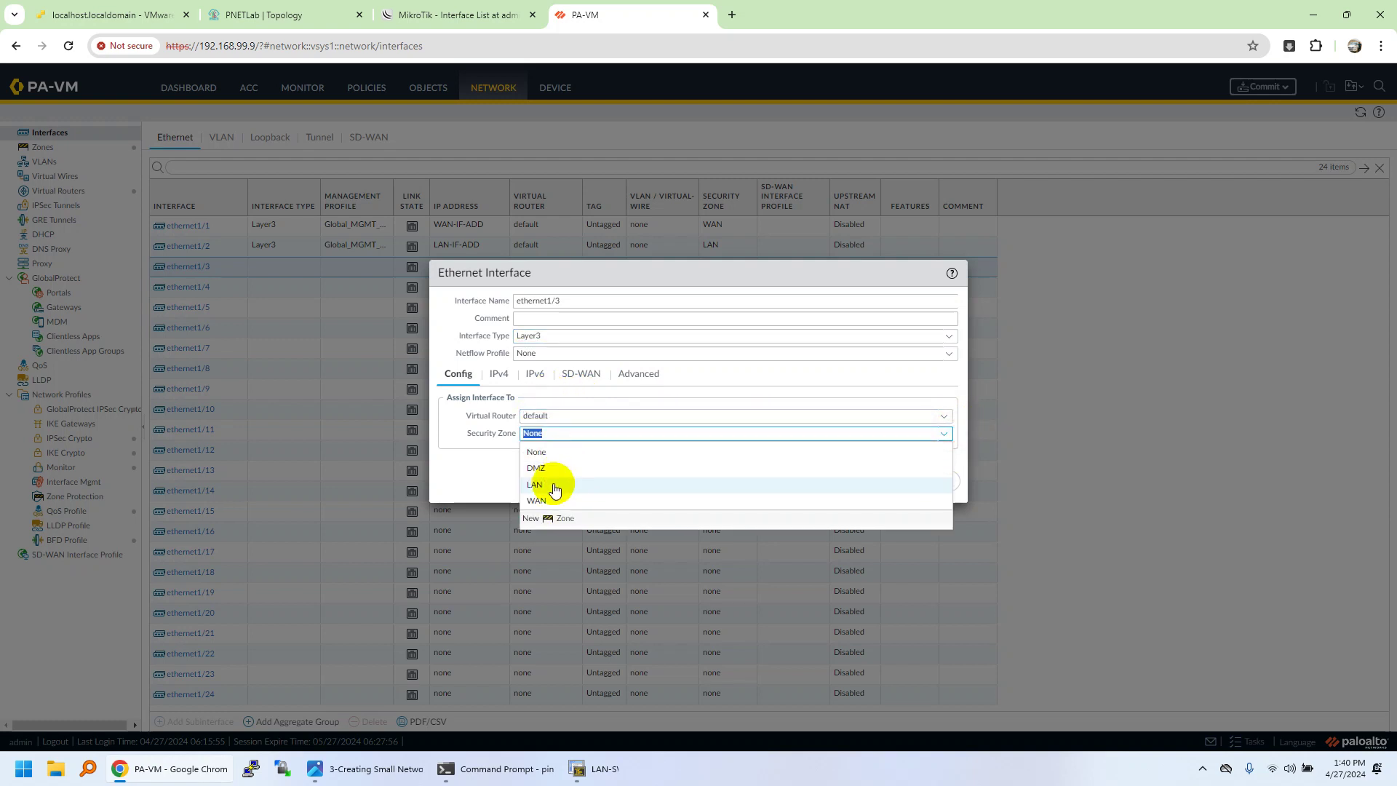
{"action": "left_click", "coordinate": [554, 470]}
- Add the DMZ-IF-ADD address object as the static IPv4 address of ethernet1/3
{"action": "left_click", "coordinate": [499, 374]}
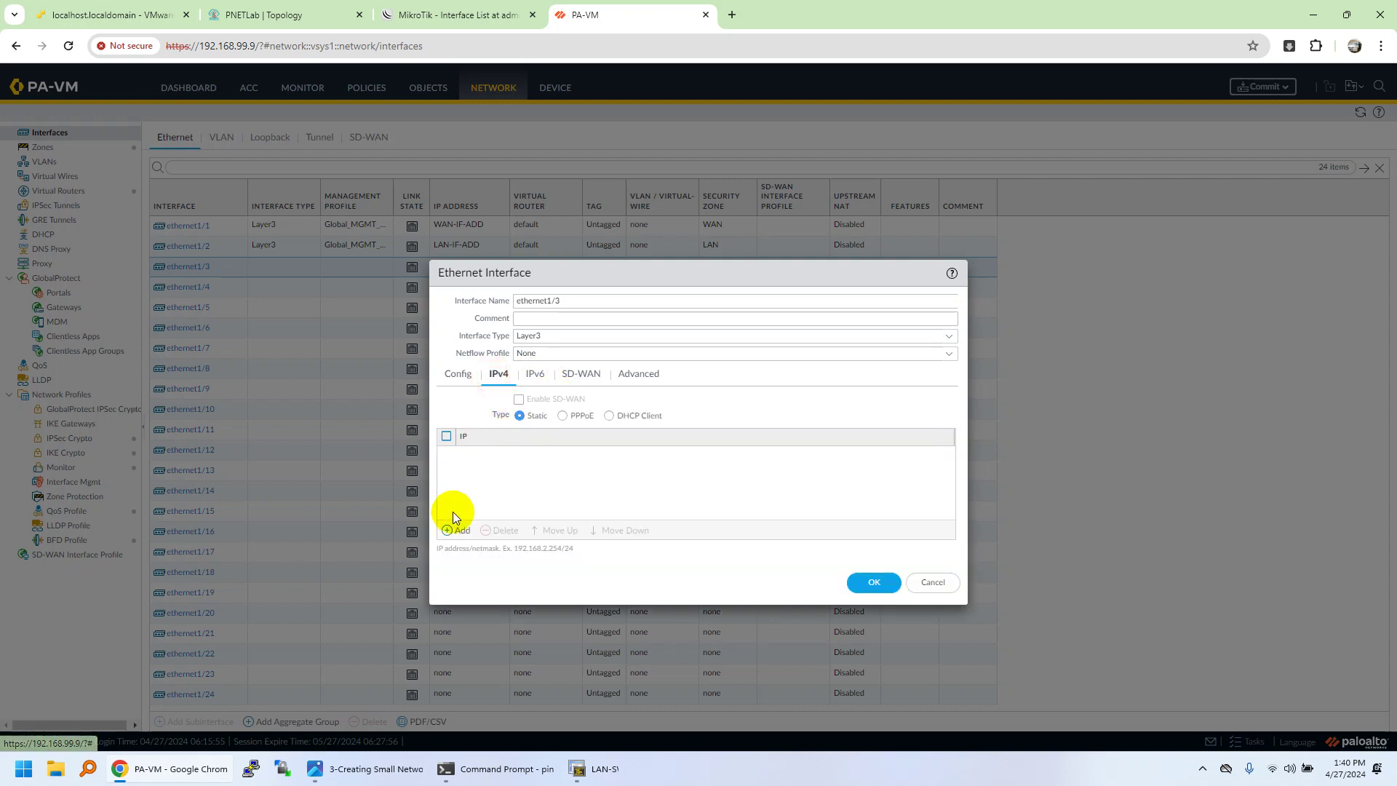
{"action": "left_click", "coordinate": [448, 530]}
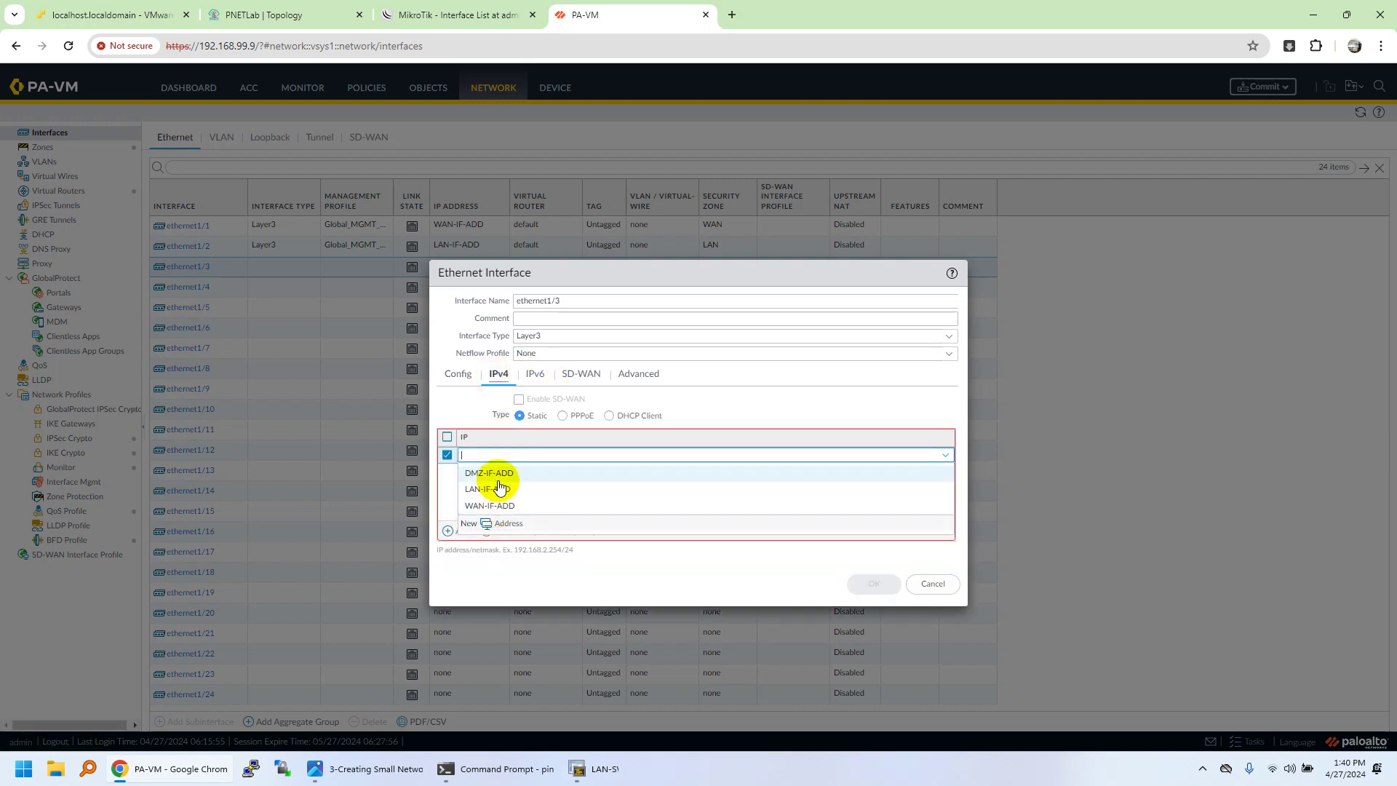
{"action": "left_click", "coordinate": [499, 483]}
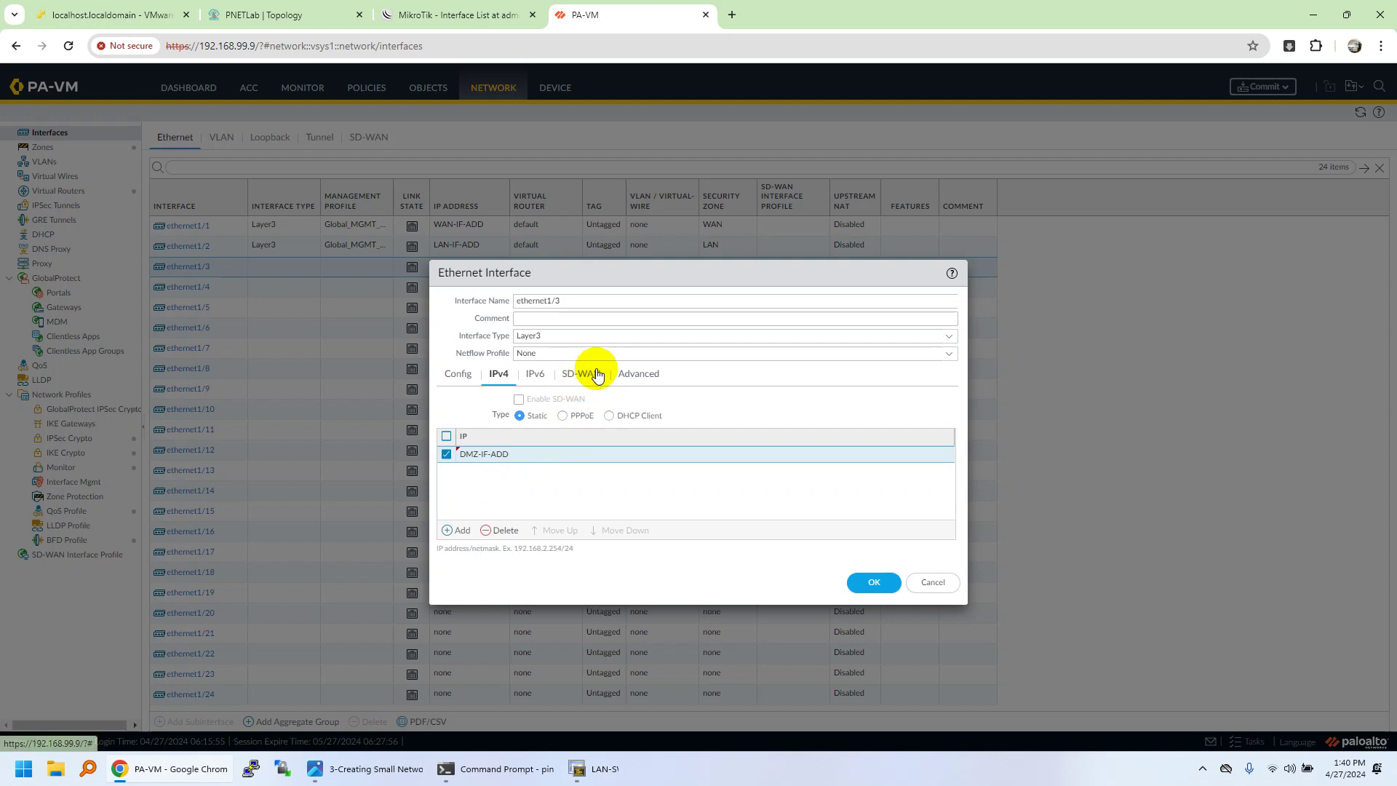
- Assign the Global_MGMT_Profile management profile to ethernet1/3 and save the interface
{"action": "left_click", "coordinate": [633, 376]}
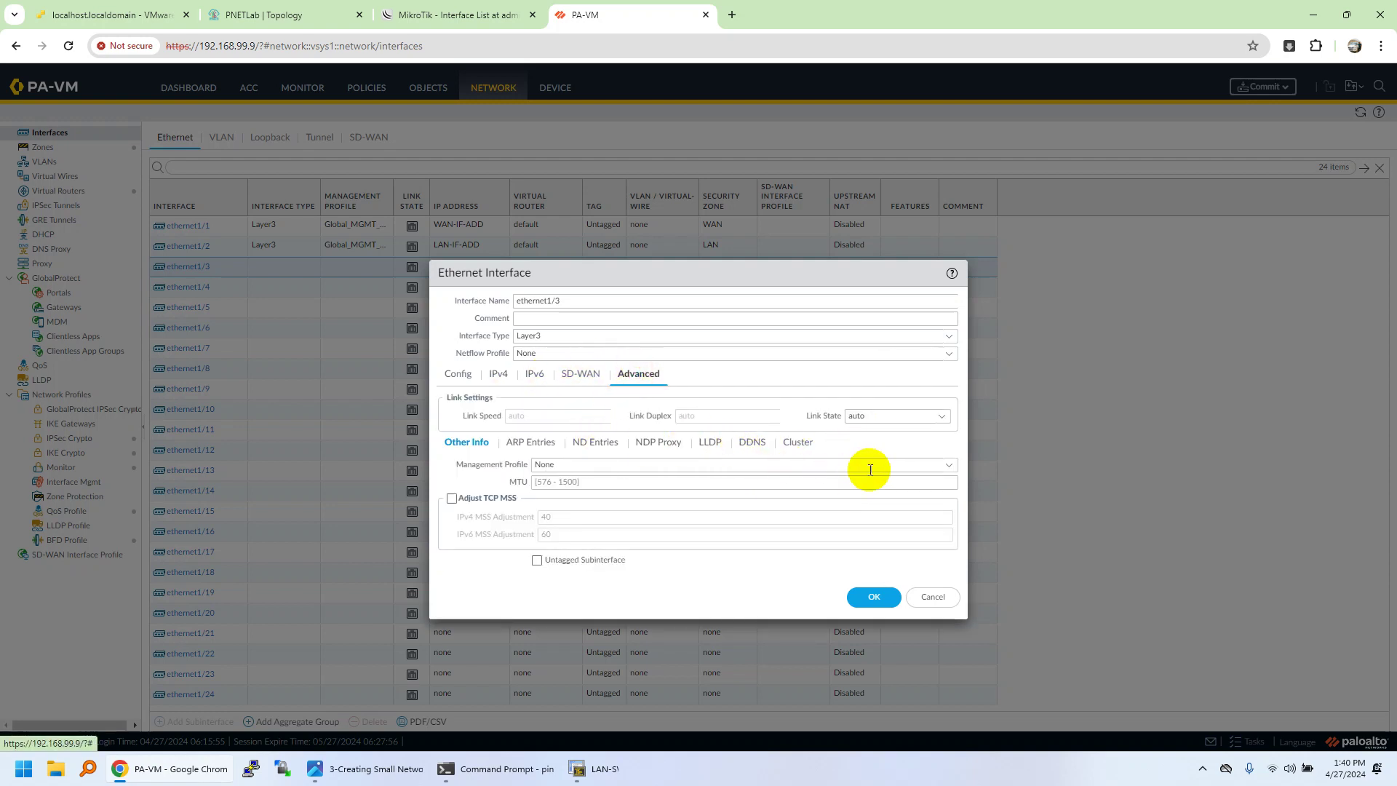
{"action": "left_click", "coordinate": [942, 467]}
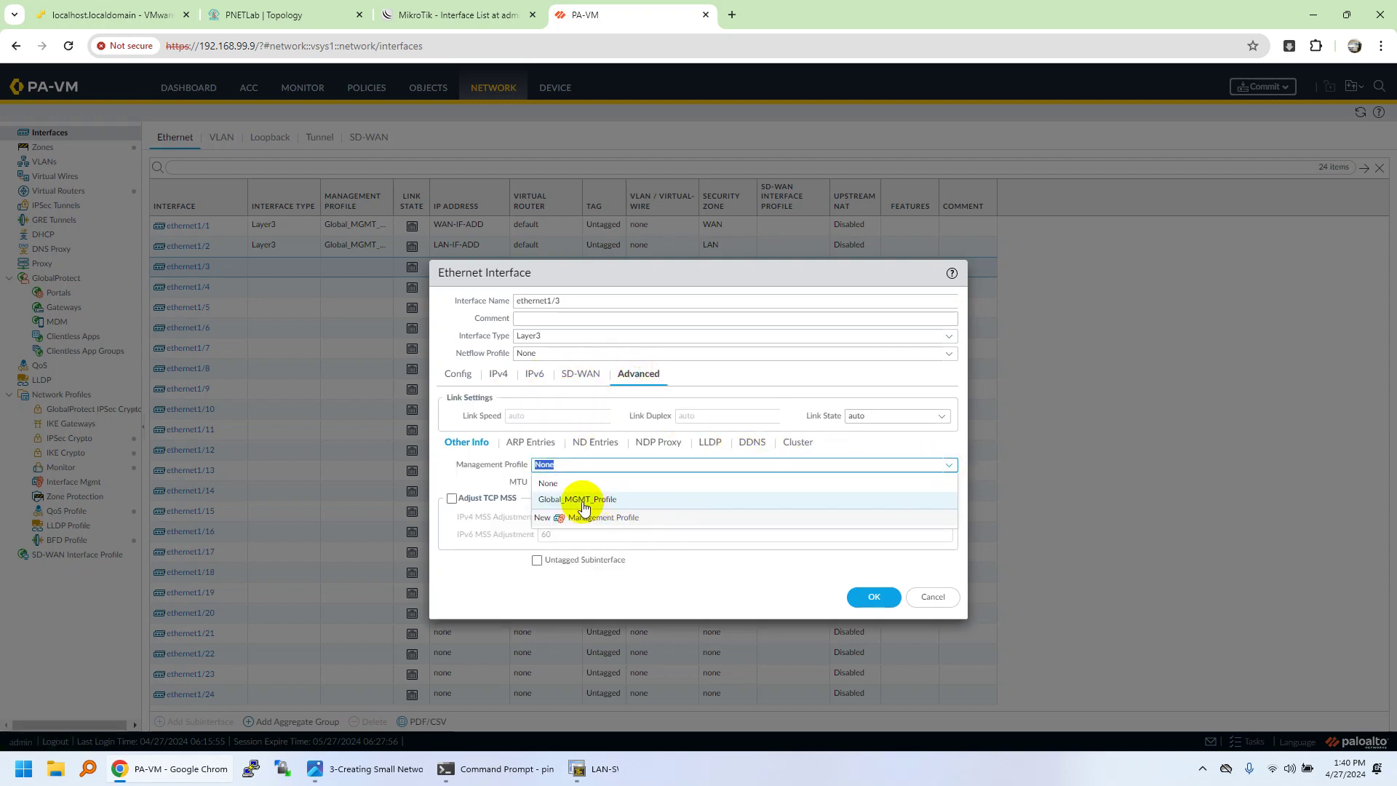
{"action": "left_click", "coordinate": [581, 501]}
{"action": "left_click", "coordinate": [858, 596]}
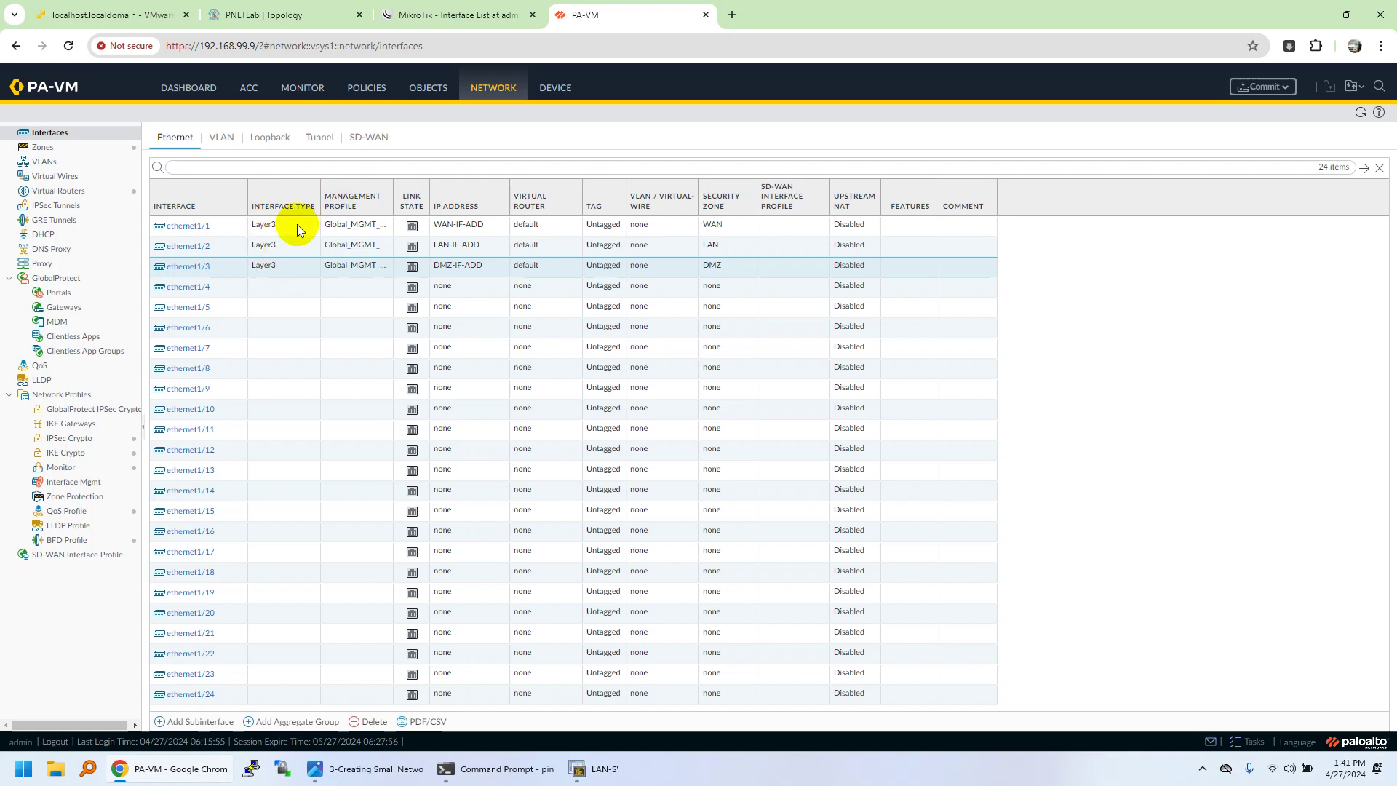
- Review the firewall's networks in the PNETLab topology, return to PA-VM and open the commit of all changes
{"action": "left_click", "coordinate": [291, 17]}
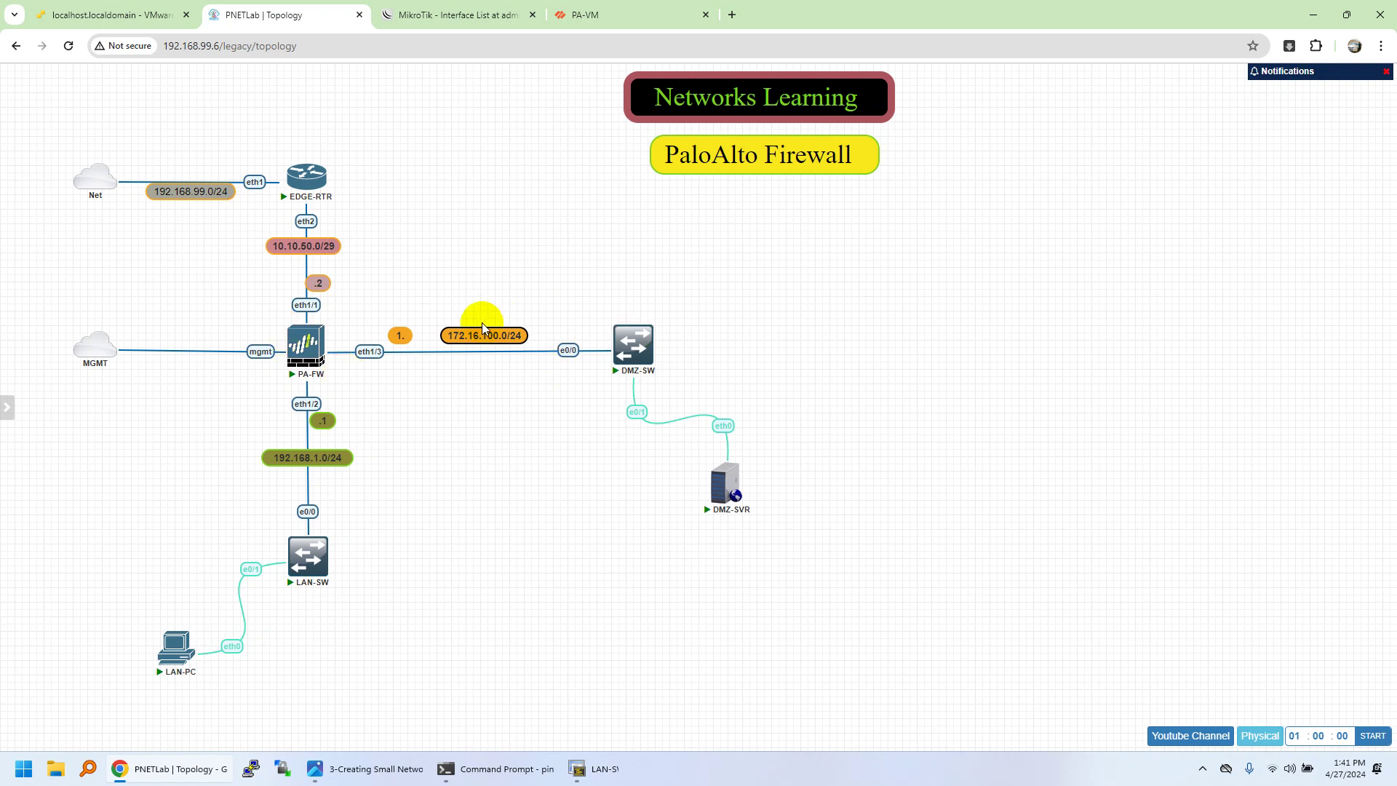
{"action": "mouse_move", "coordinate": [313, 361]}
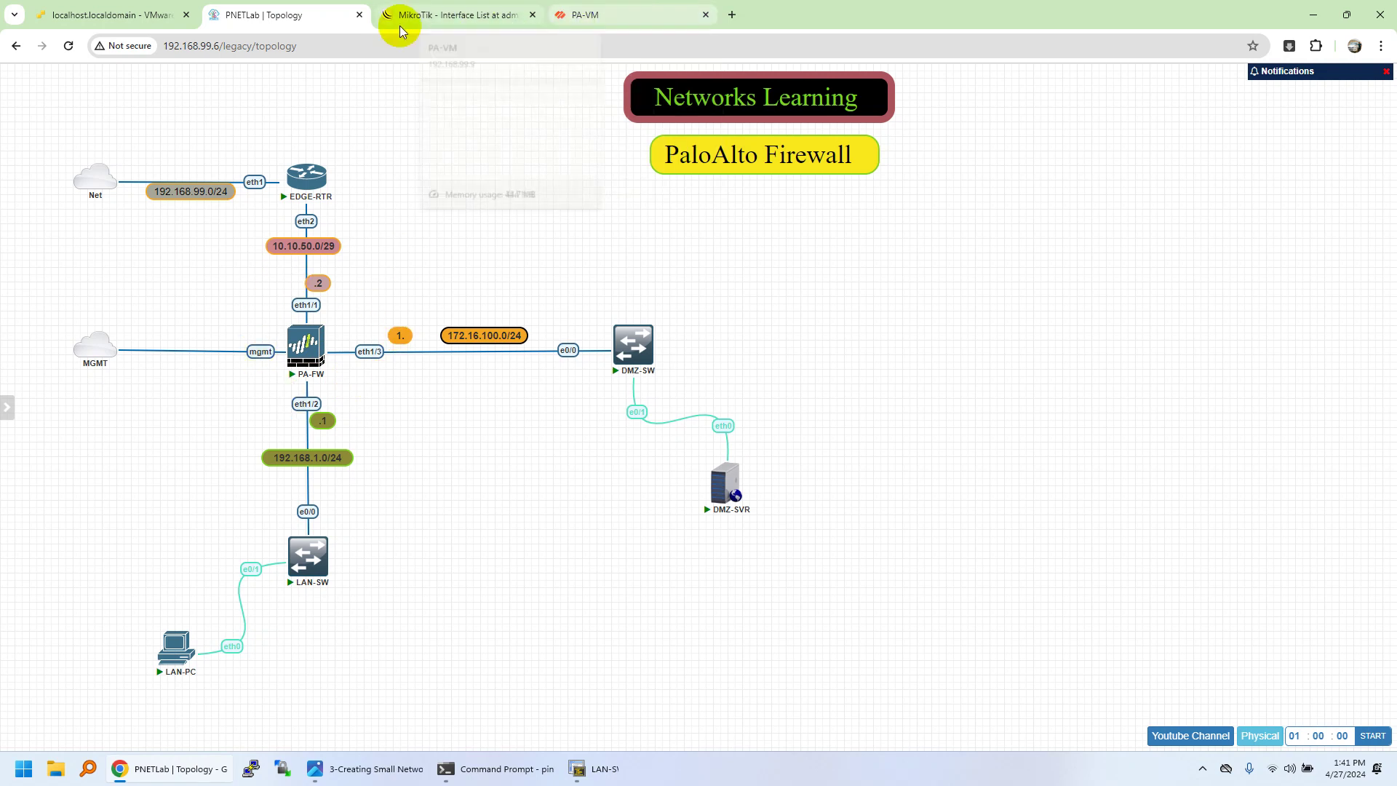
{"action": "left_click", "coordinate": [608, 16]}
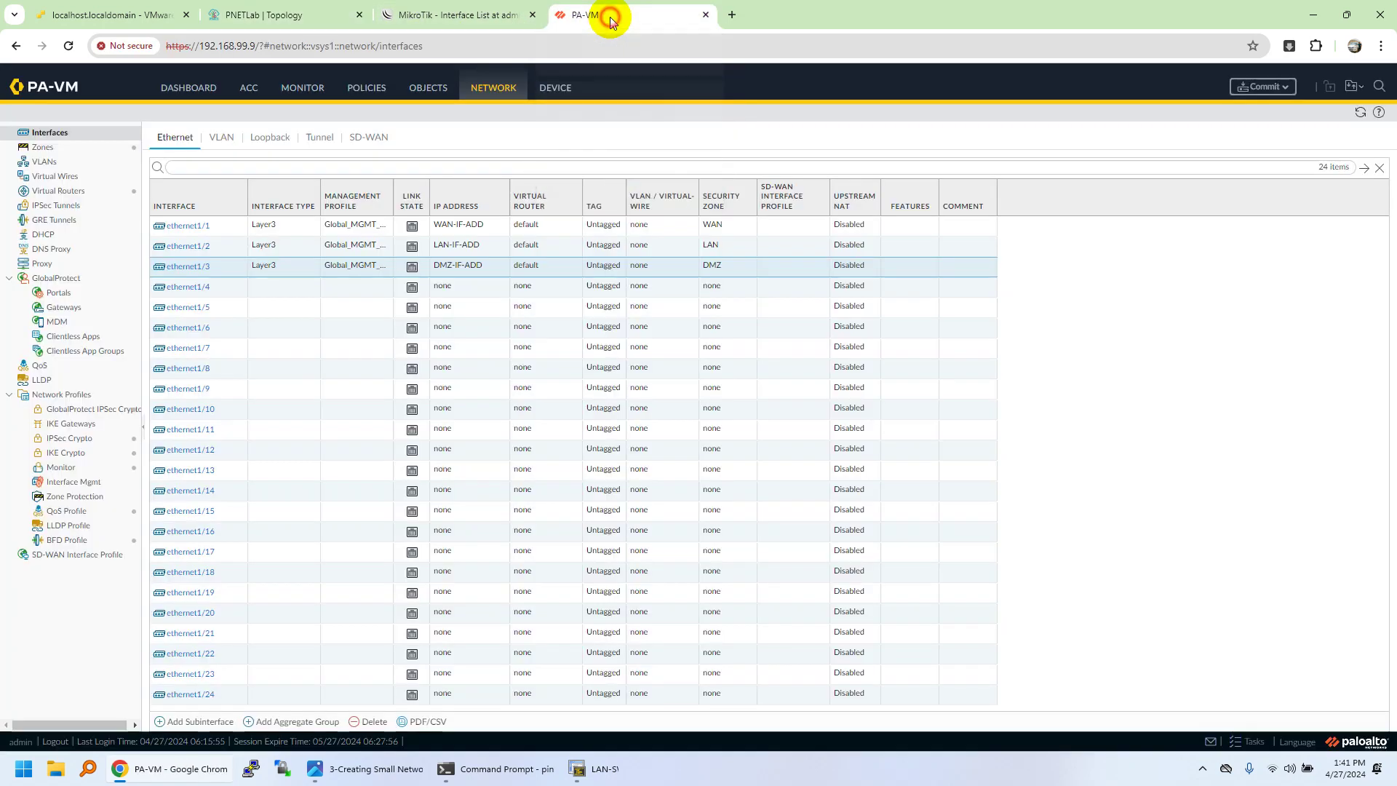
{"action": "left_click", "coordinate": [1262, 93]}
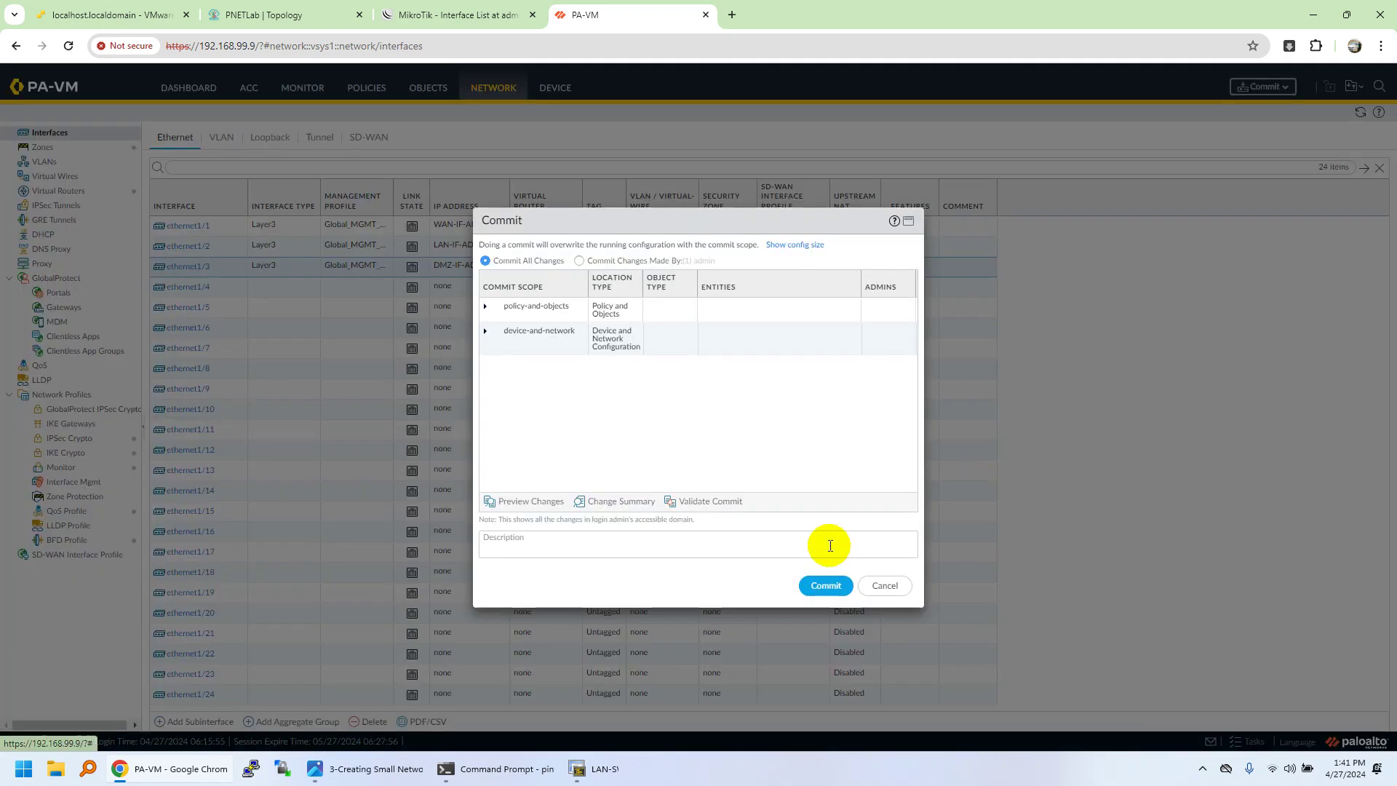
- Check the link between EDGE-RTR and PA-FW in PNETLab and start a new IP address entry on the MikroTik router
{"action": "left_click", "coordinate": [413, 18]}
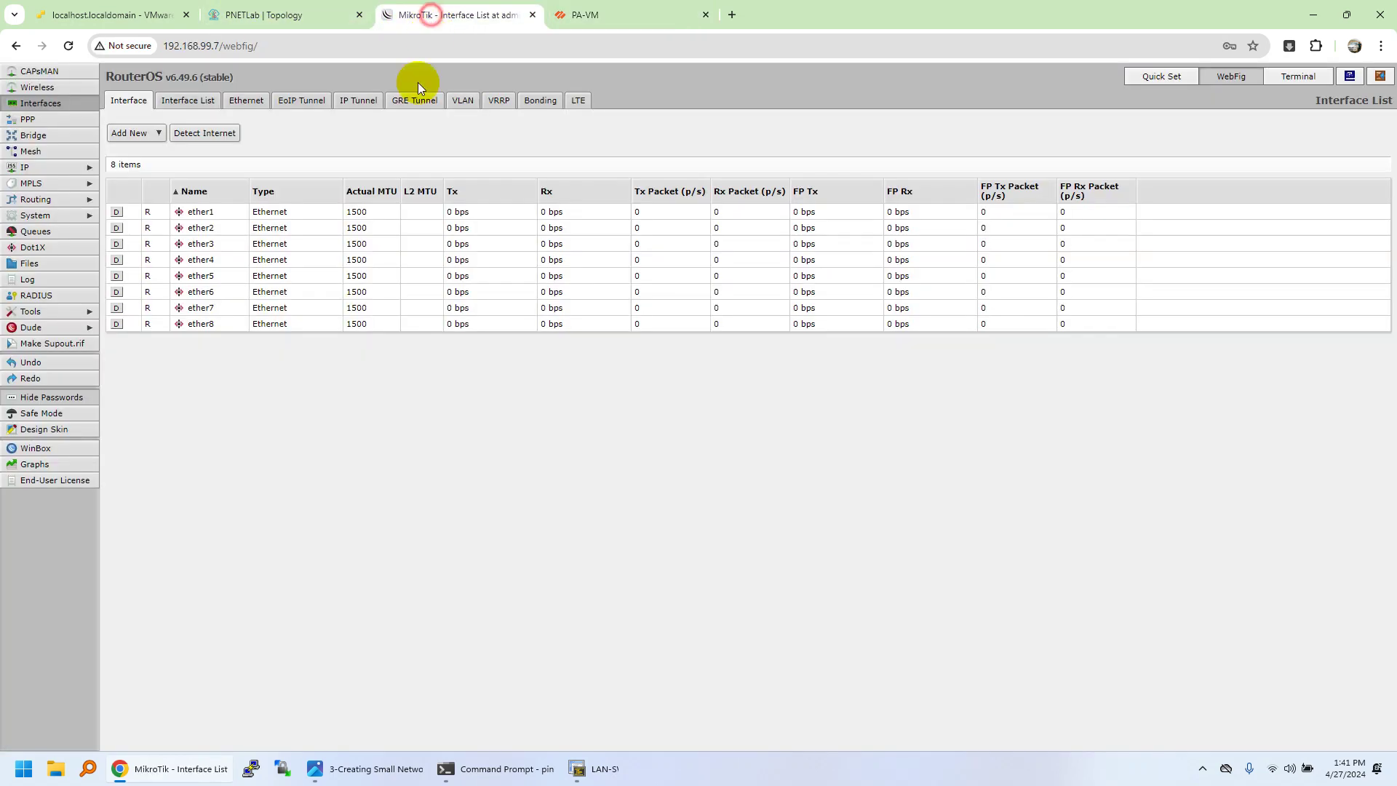
{"action": "left_click", "coordinate": [291, 15]}
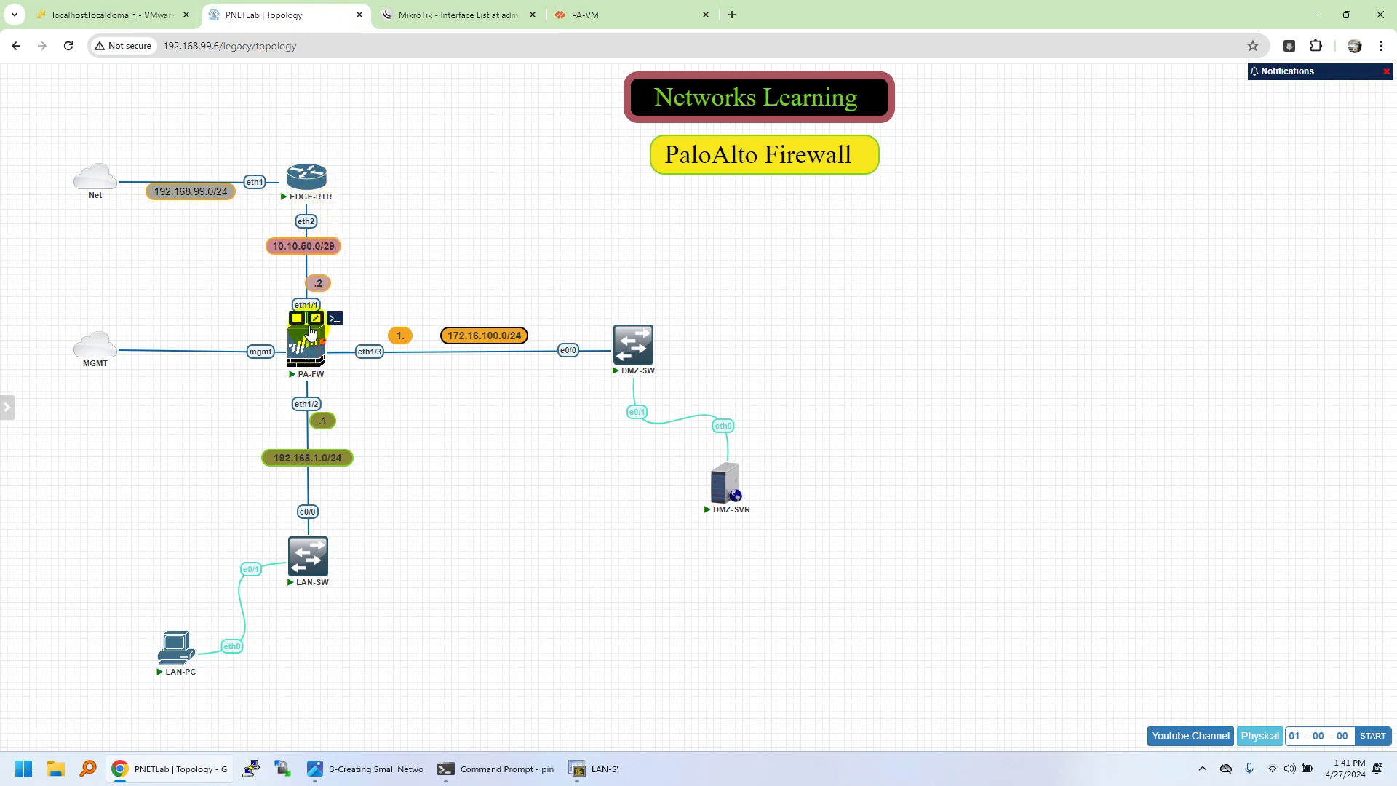
{"action": "mouse_move", "coordinate": [301, 187]}
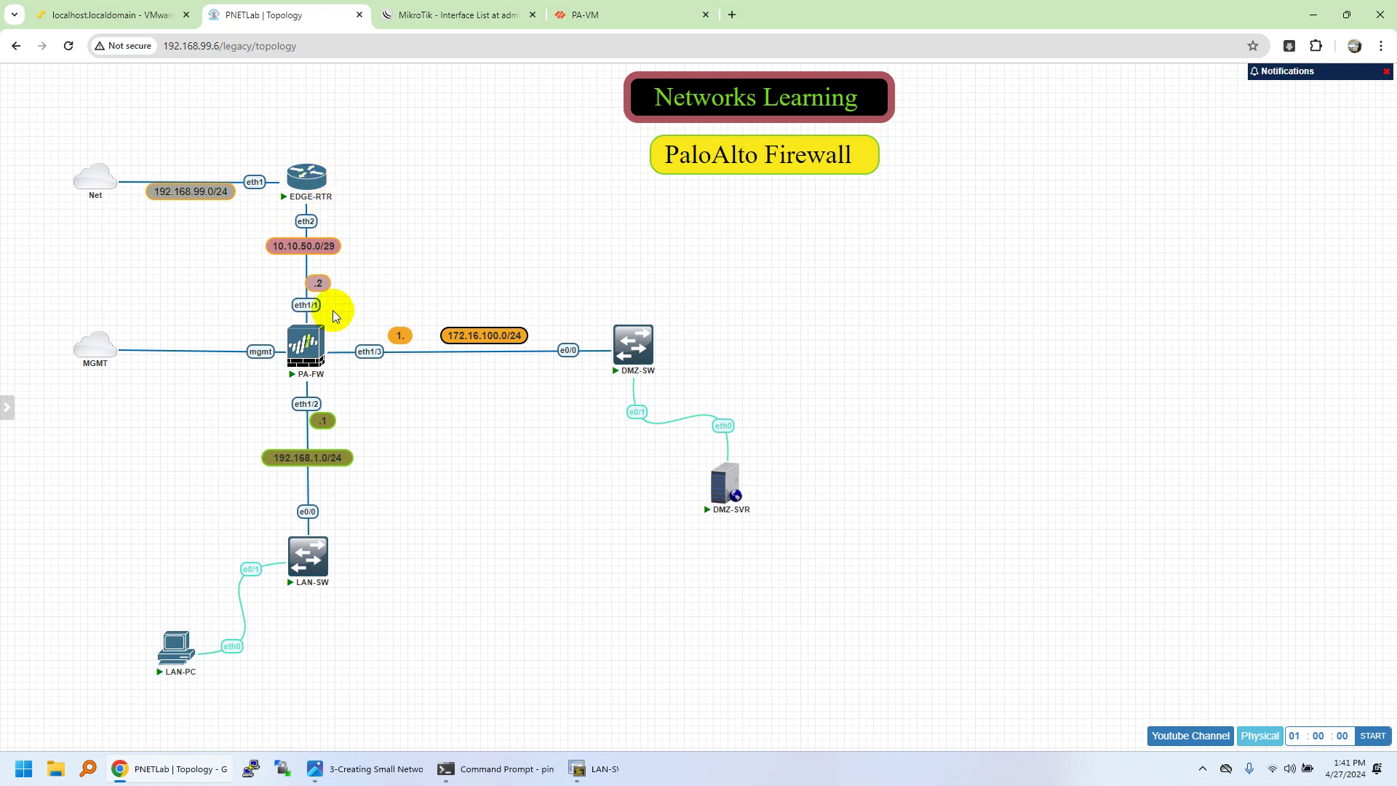
{"action": "left_click", "coordinate": [458, 15]}
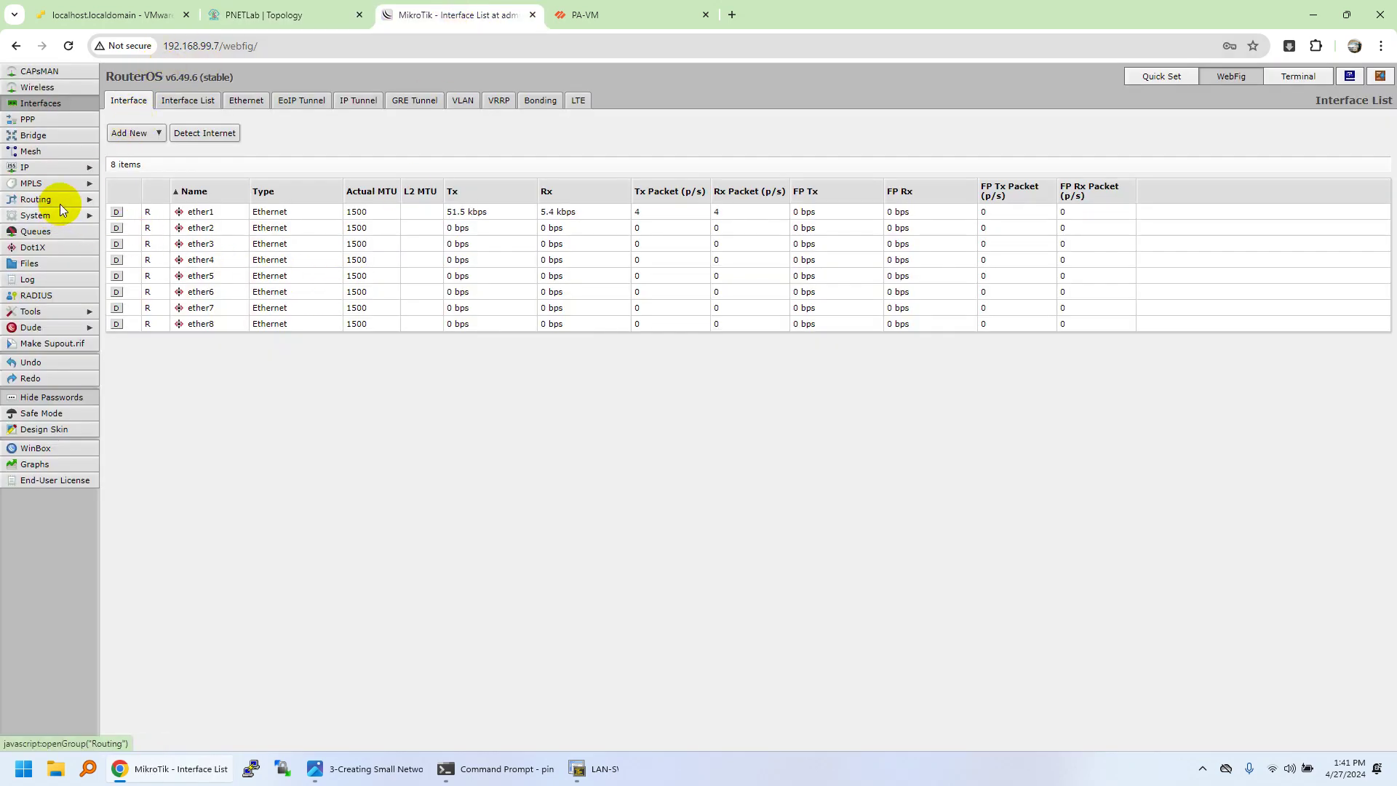
{"action": "left_click", "coordinate": [55, 167]}
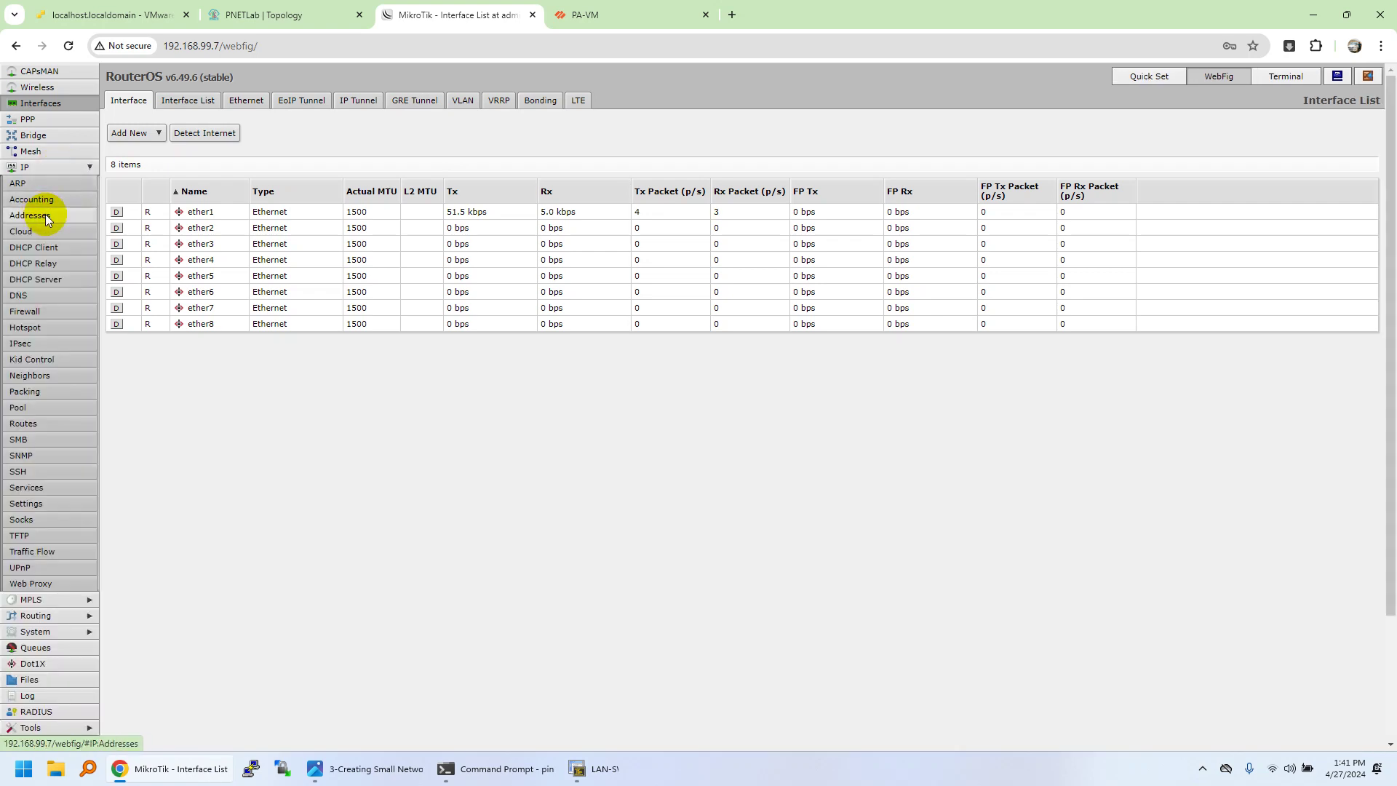
{"action": "left_click", "coordinate": [45, 214]}
{"action": "left_click", "coordinate": [131, 133]}
- Enter 10.10.50.1/29 as the address of the new MikroTik IP entry
{"action": "left_click", "coordinate": [307, 213]}
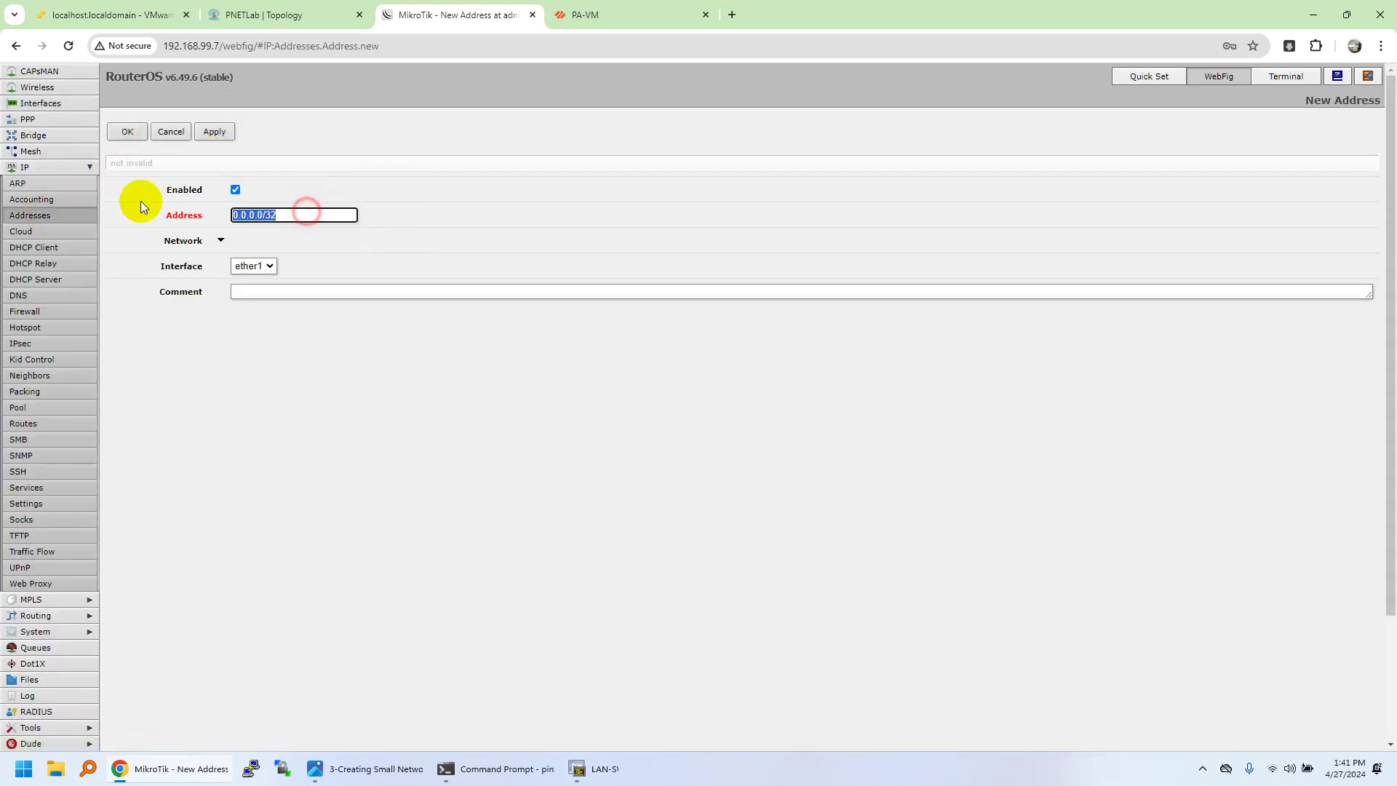
{"action": "type", "text": "10.10.250"}
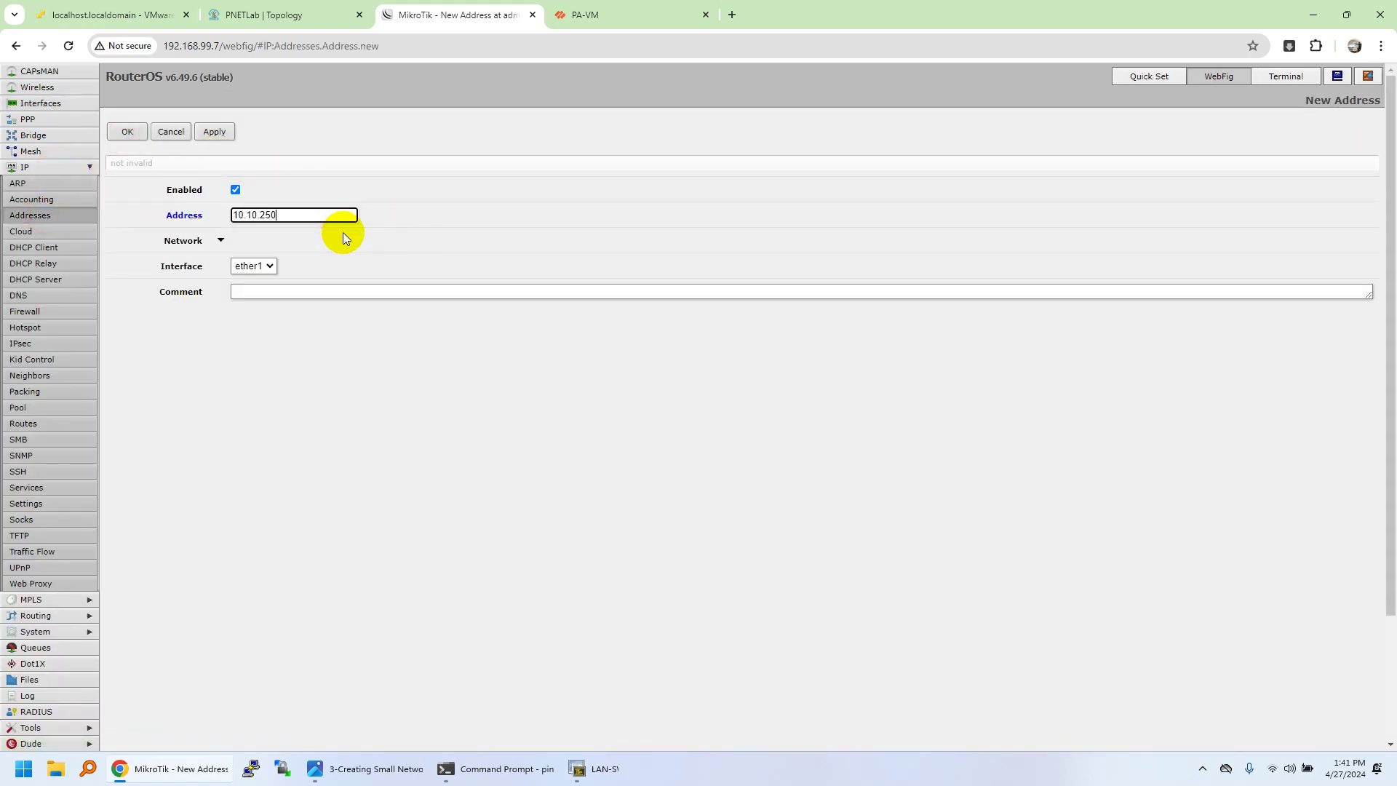
{"action": "key", "text": "BackSpace"}
{"action": "key", "text": "BackSpace"}
{"action": "key", "text": "BackSpace"}
{"action": "type", "text": "50.1/29"}
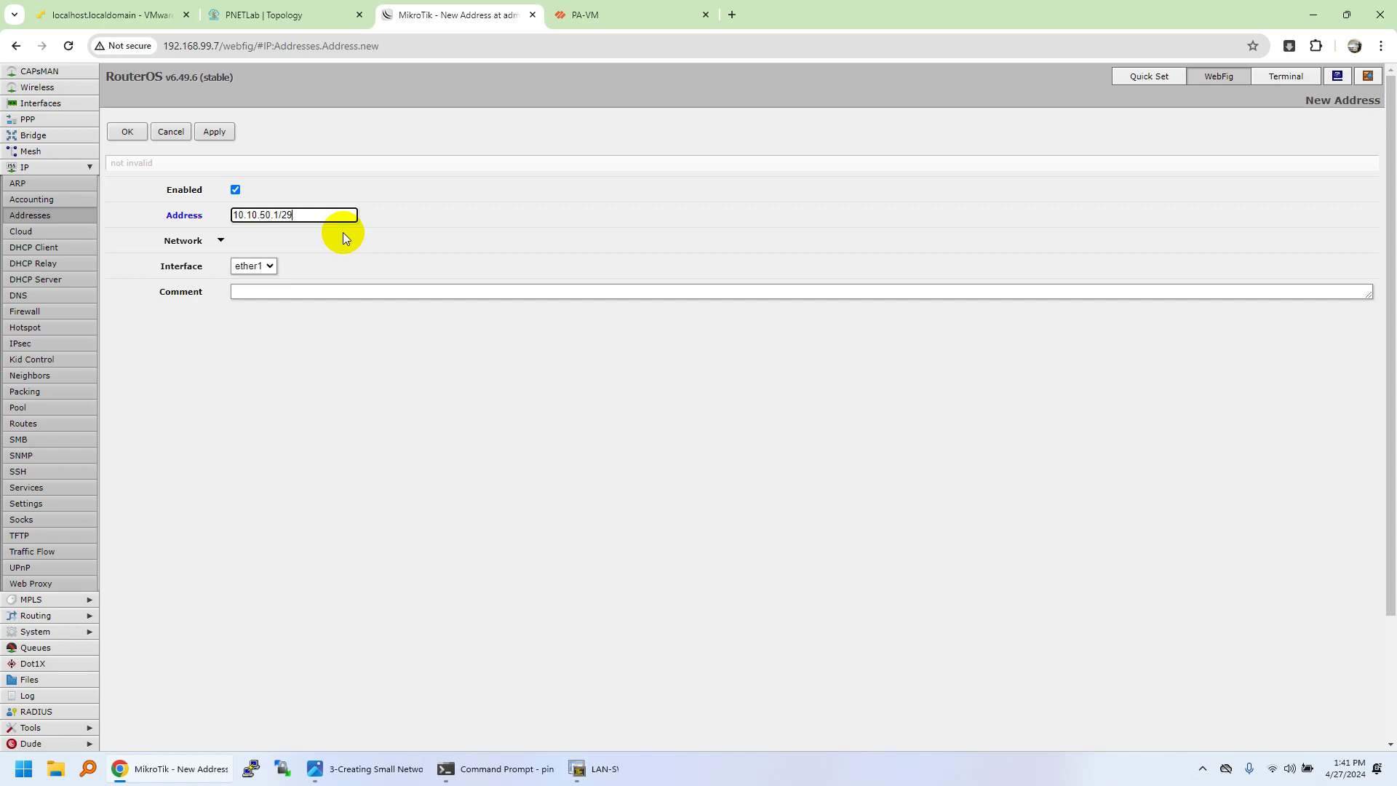
- Check EDGE-RTR's port towards PA-FW in the PNETLab topology and set the new MikroTik address's interface to ether2
{"action": "left_click", "coordinate": [317, 7]}
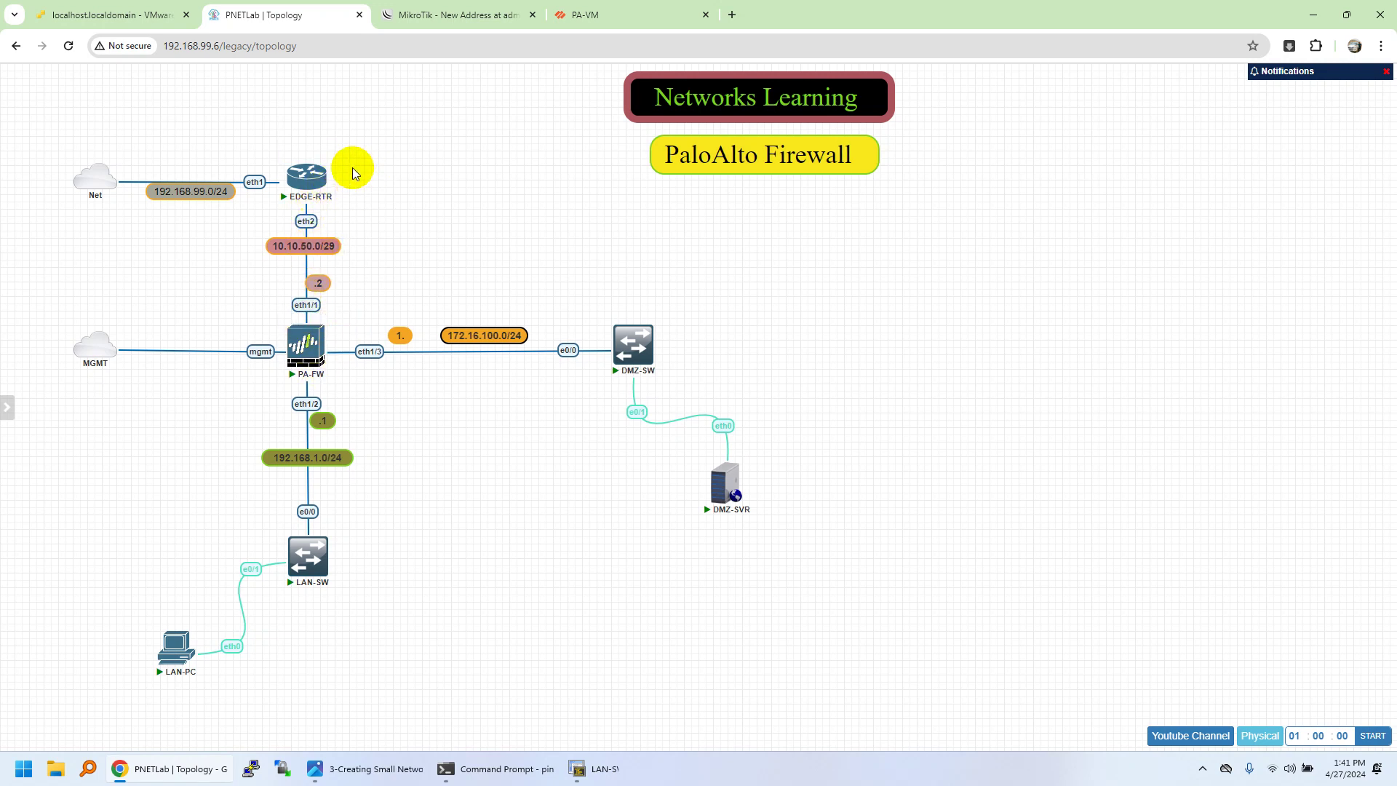
{"action": "left_click", "coordinate": [309, 188]}
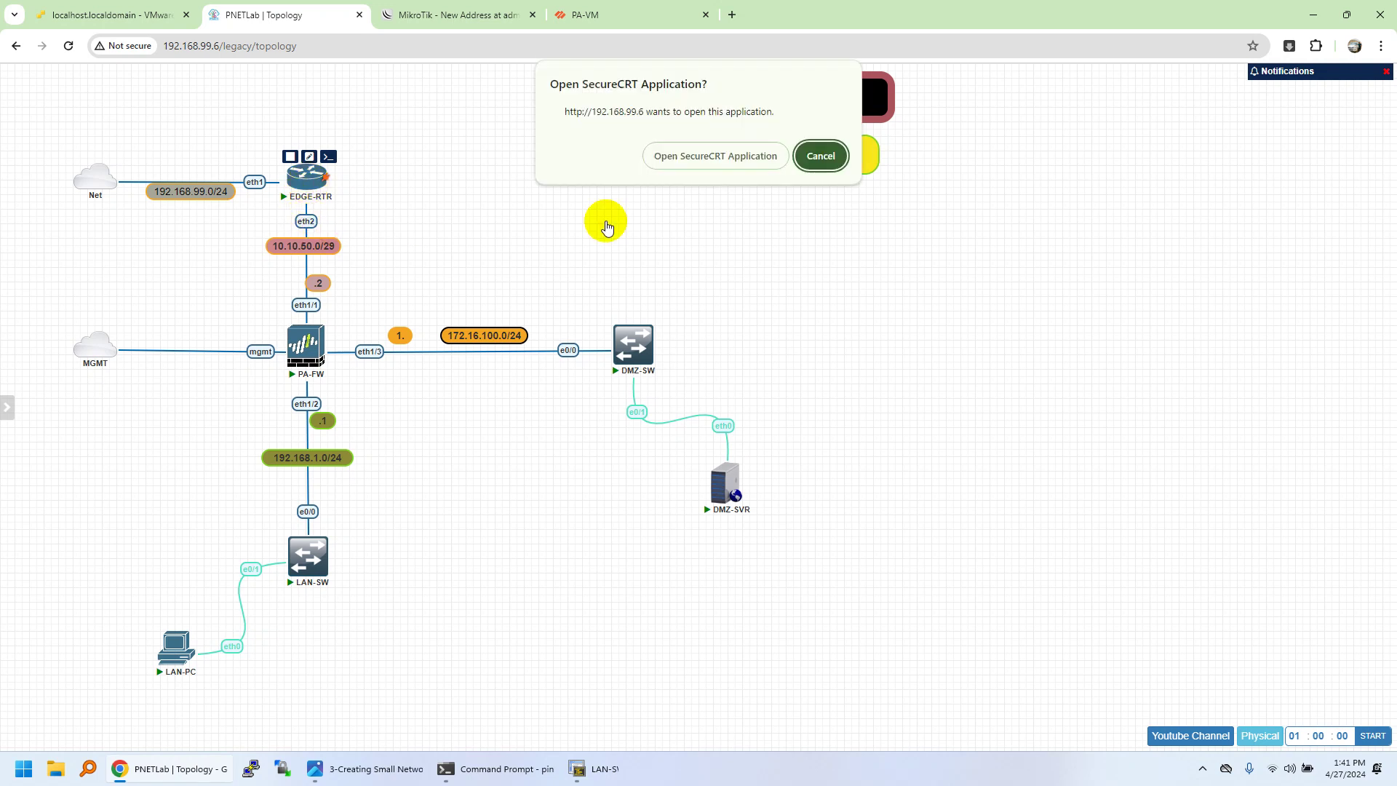
{"action": "left_click", "coordinate": [820, 153]}
{"action": "mouse_move", "coordinate": [317, 339]}
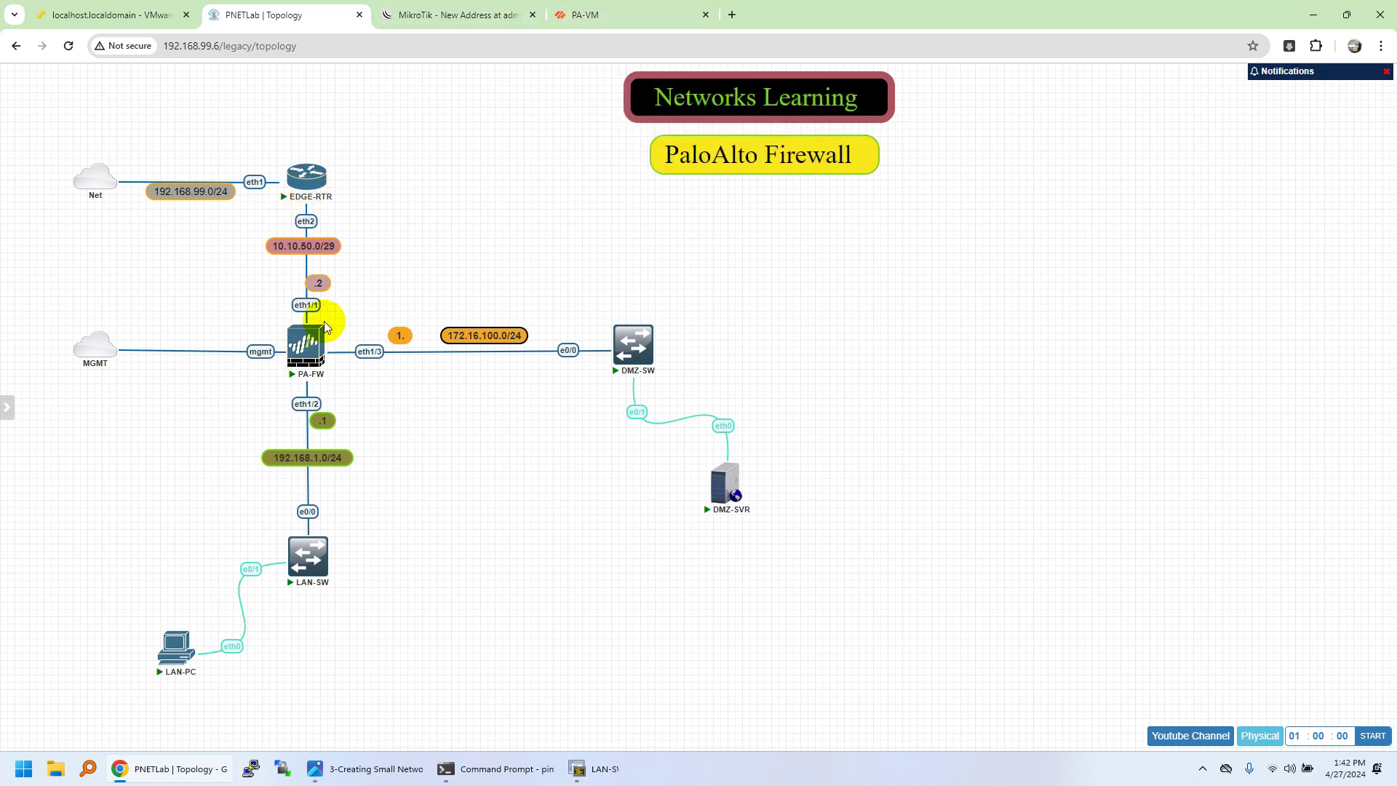
{"action": "left_click", "coordinate": [478, 13]}
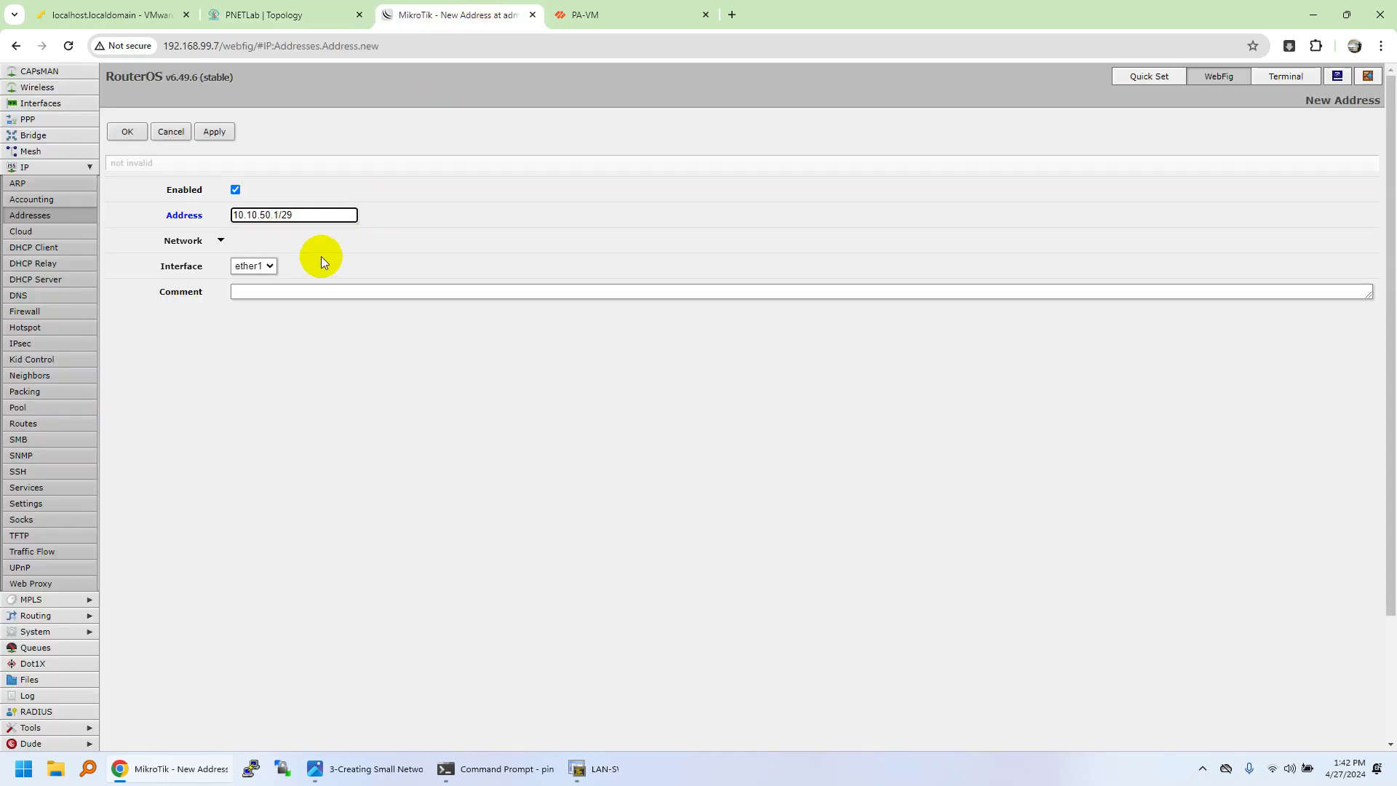
{"action": "left_click", "coordinate": [266, 266]}
{"action": "left_click", "coordinate": [259, 291]}
- Recheck the router's port in the PNETLab topology, return to MikroTik and save the new address entry
{"action": "left_click", "coordinate": [347, 11]}
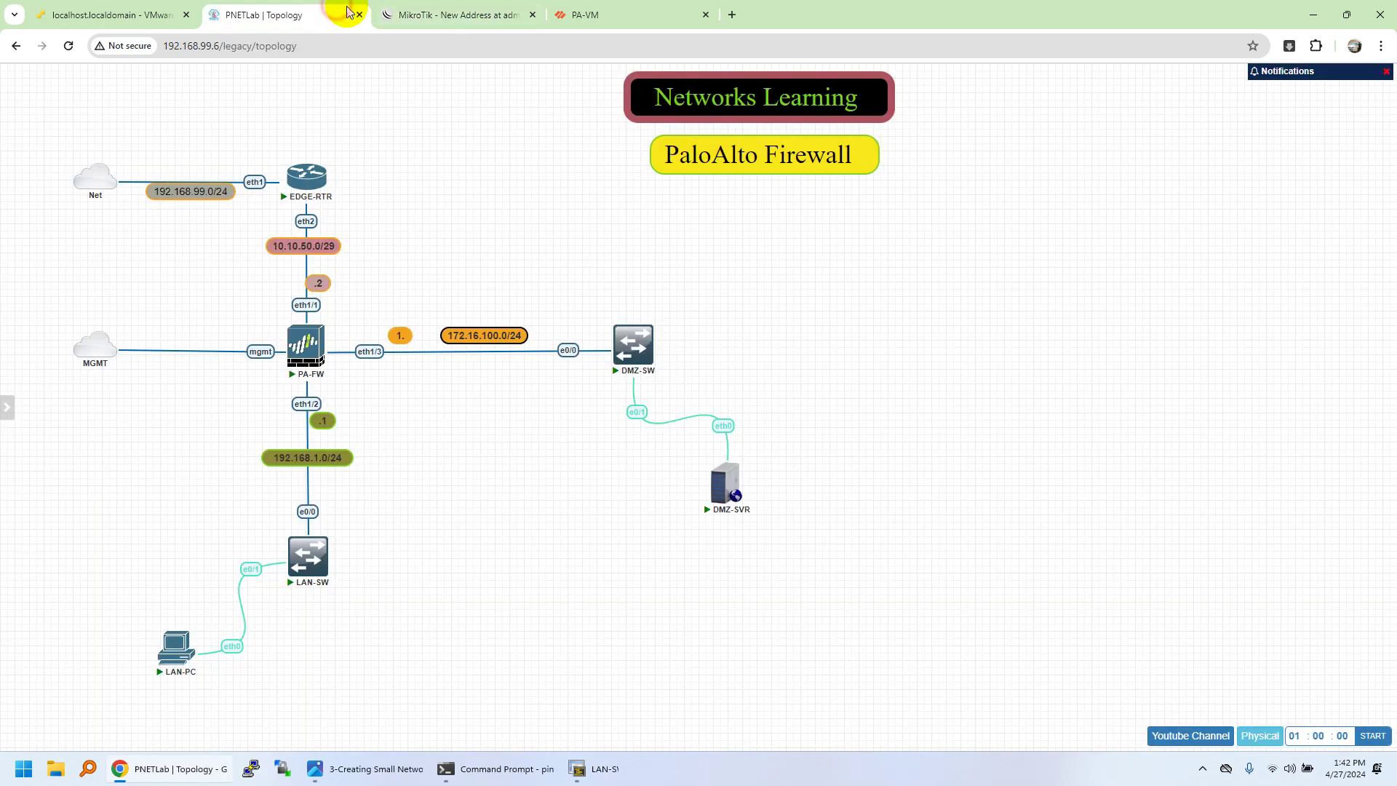
{"action": "left_click", "coordinate": [475, 13]}
{"action": "left_click", "coordinate": [214, 131]}
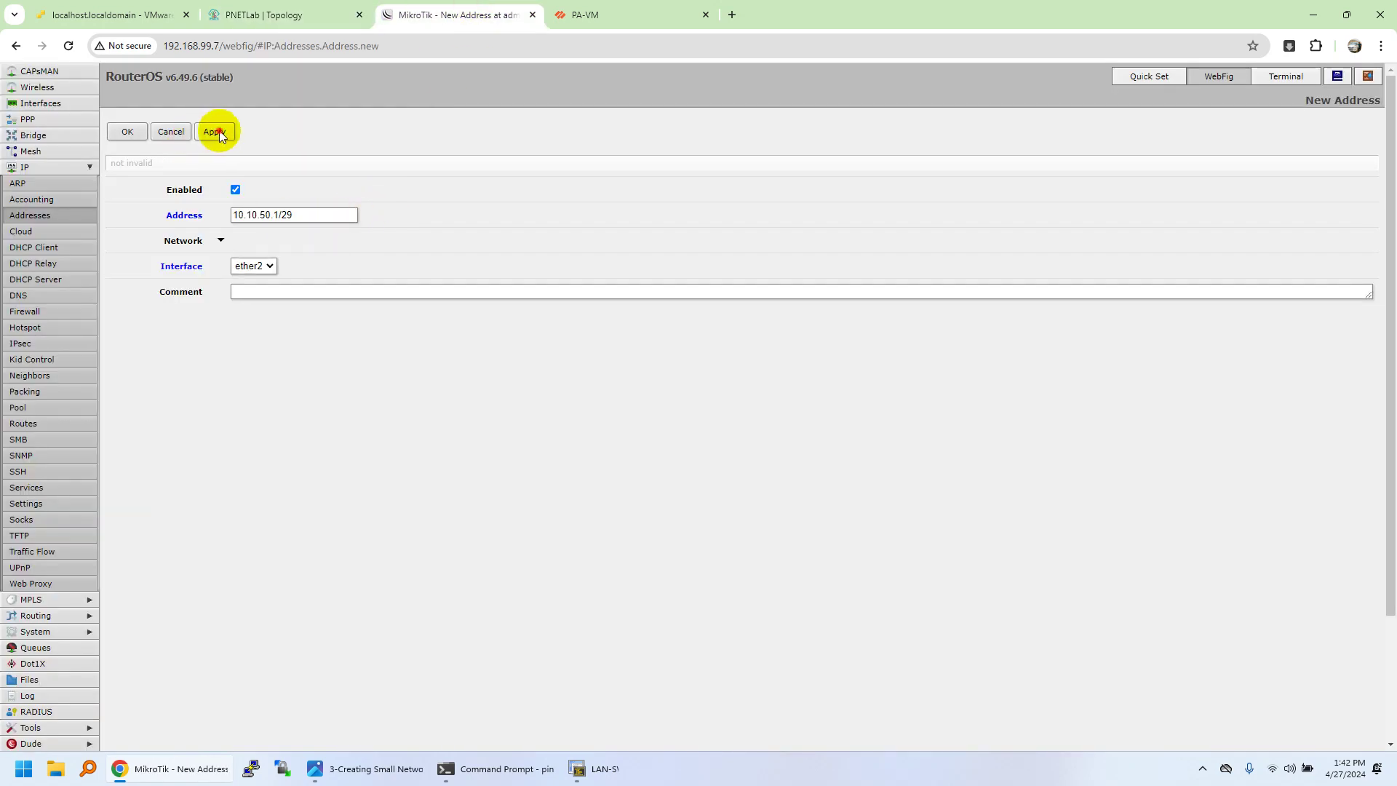
{"action": "left_click", "coordinate": [127, 134]}
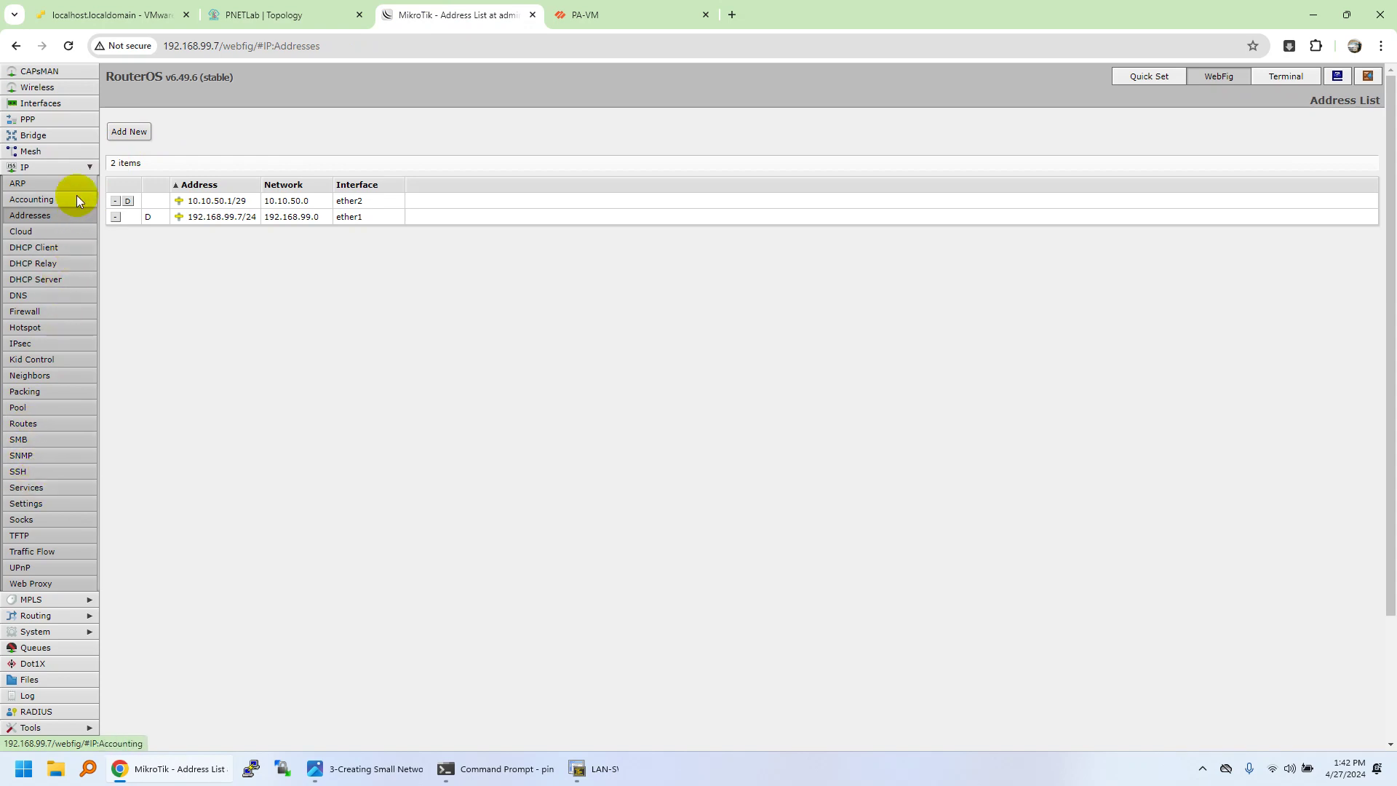
- Ping 10.10.50.2 from the MikroTik router with its Ping tool
{"action": "left_click", "coordinate": [77, 166]}
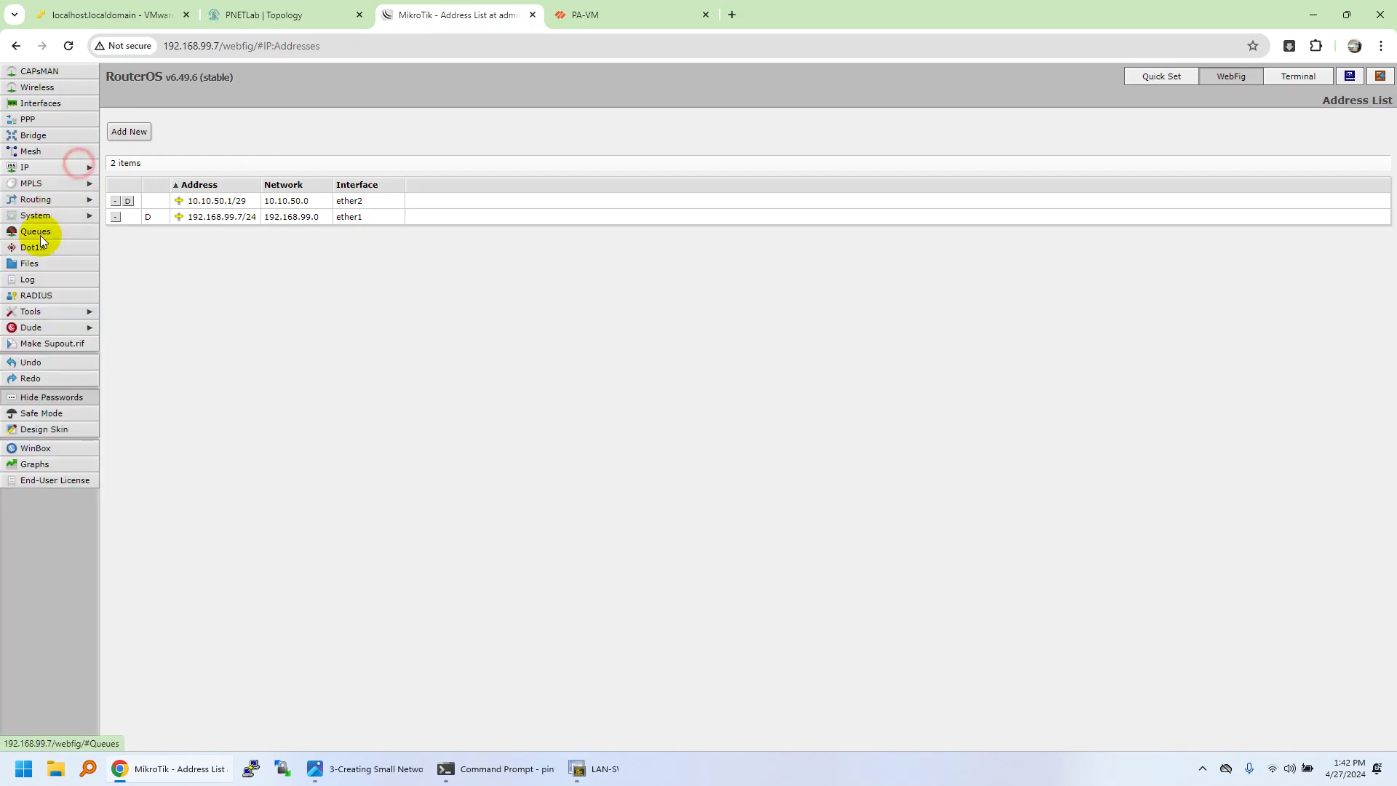
{"action": "left_click", "coordinate": [53, 312]}
{"action": "left_click", "coordinate": [37, 474]}
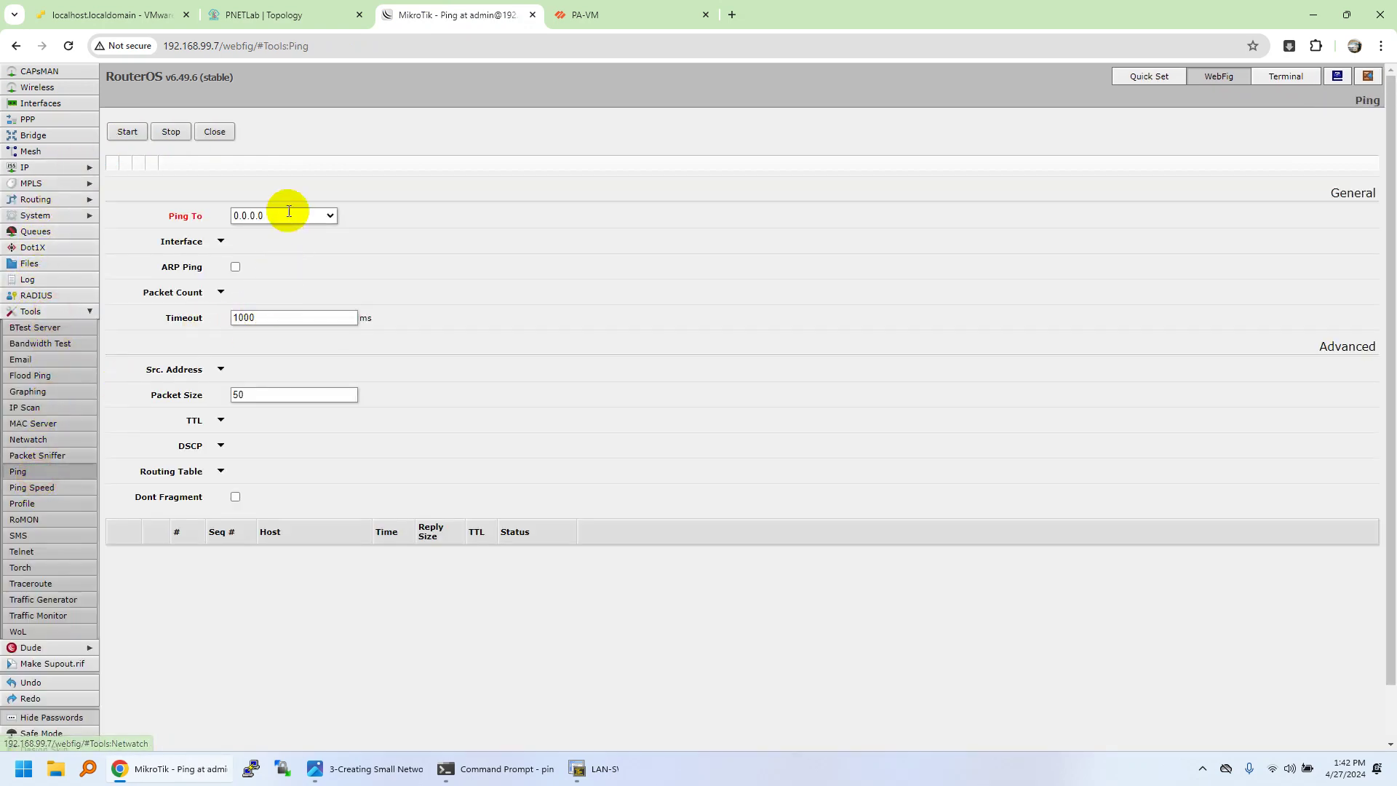
{"action": "double_click", "coordinate": [277, 217]}
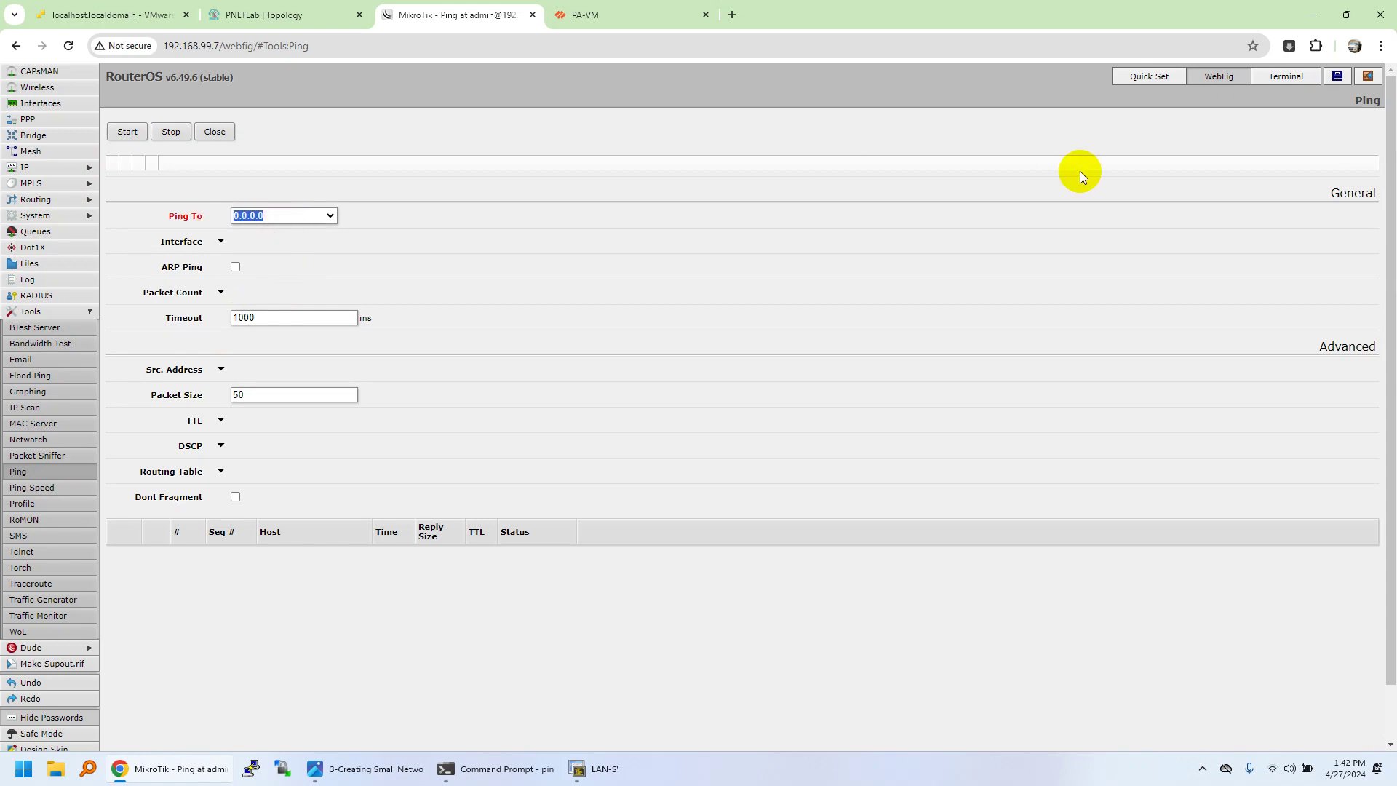
{"action": "type", "text": "10."}
{"action": "left_click", "coordinate": [126, 132]}
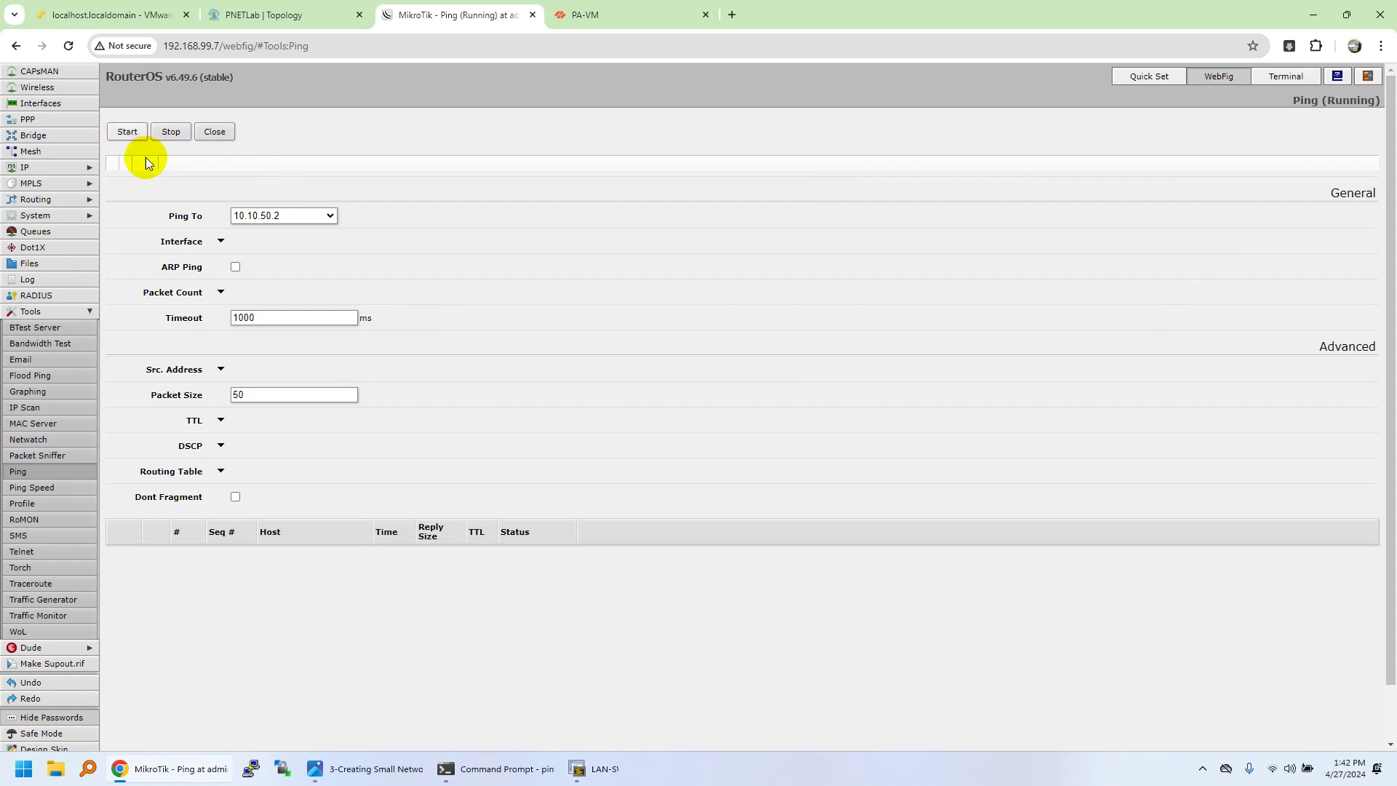
- Check the firewall's commit progress and compare it with the running MikroTik ping
{"action": "left_click", "coordinate": [591, 14]}
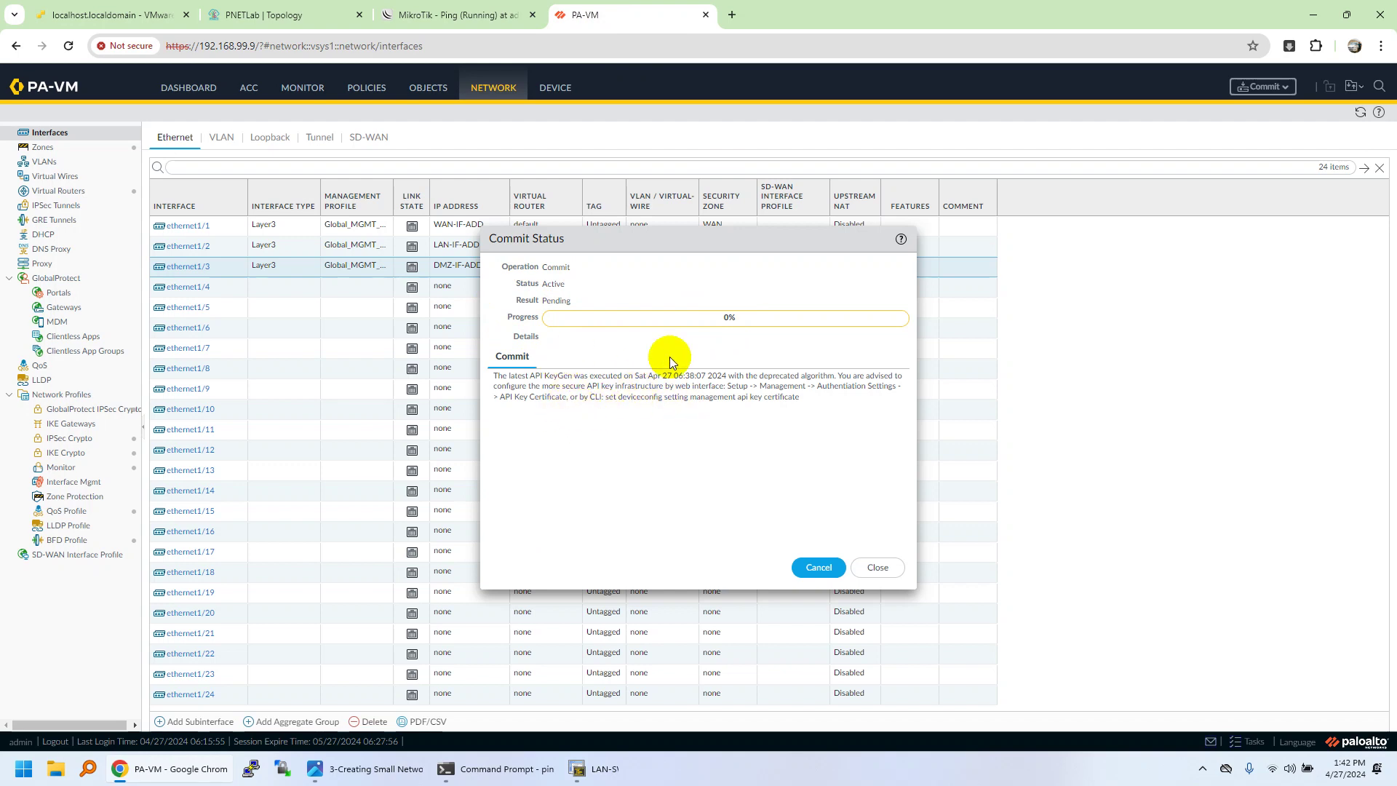
{"action": "left_click", "coordinate": [451, 18]}
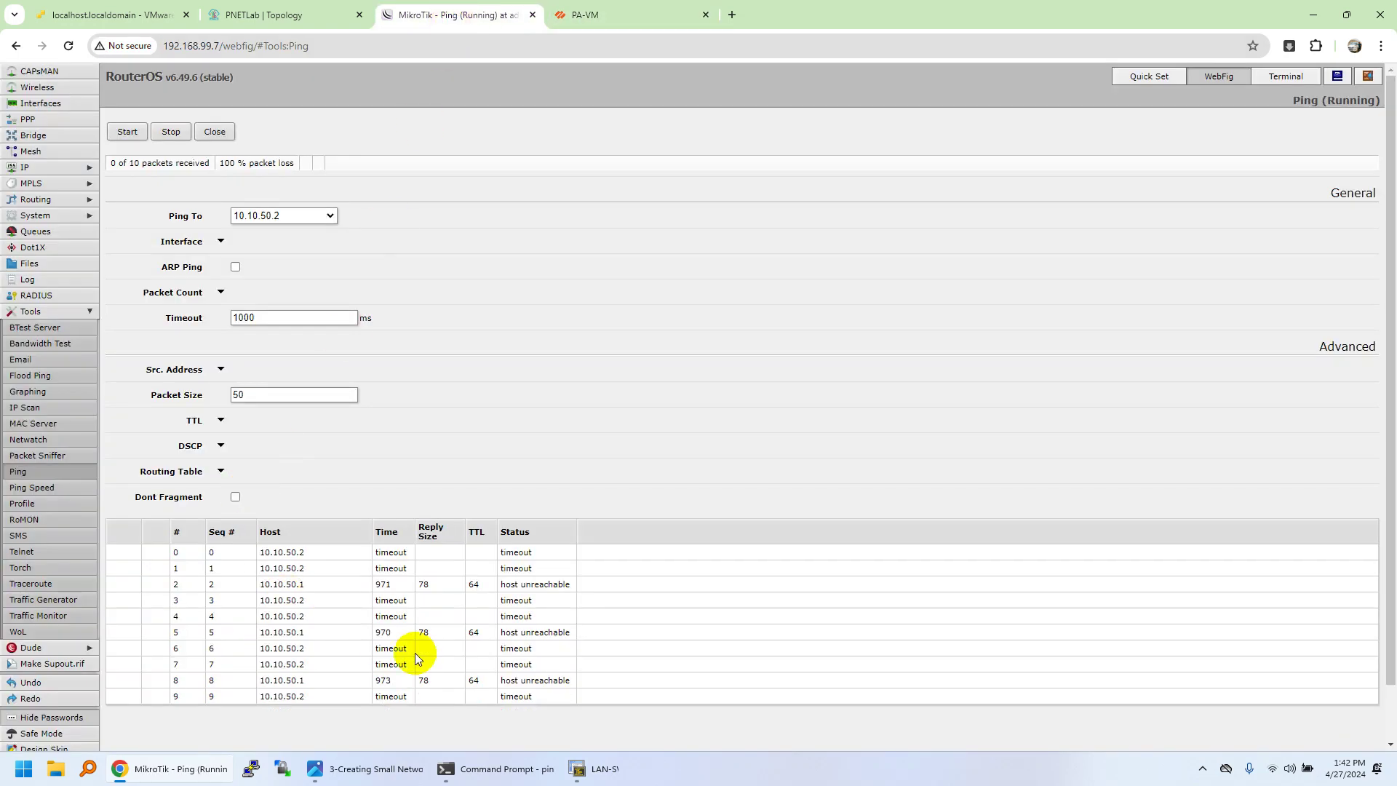
{"action": "left_click", "coordinate": [641, 14]}
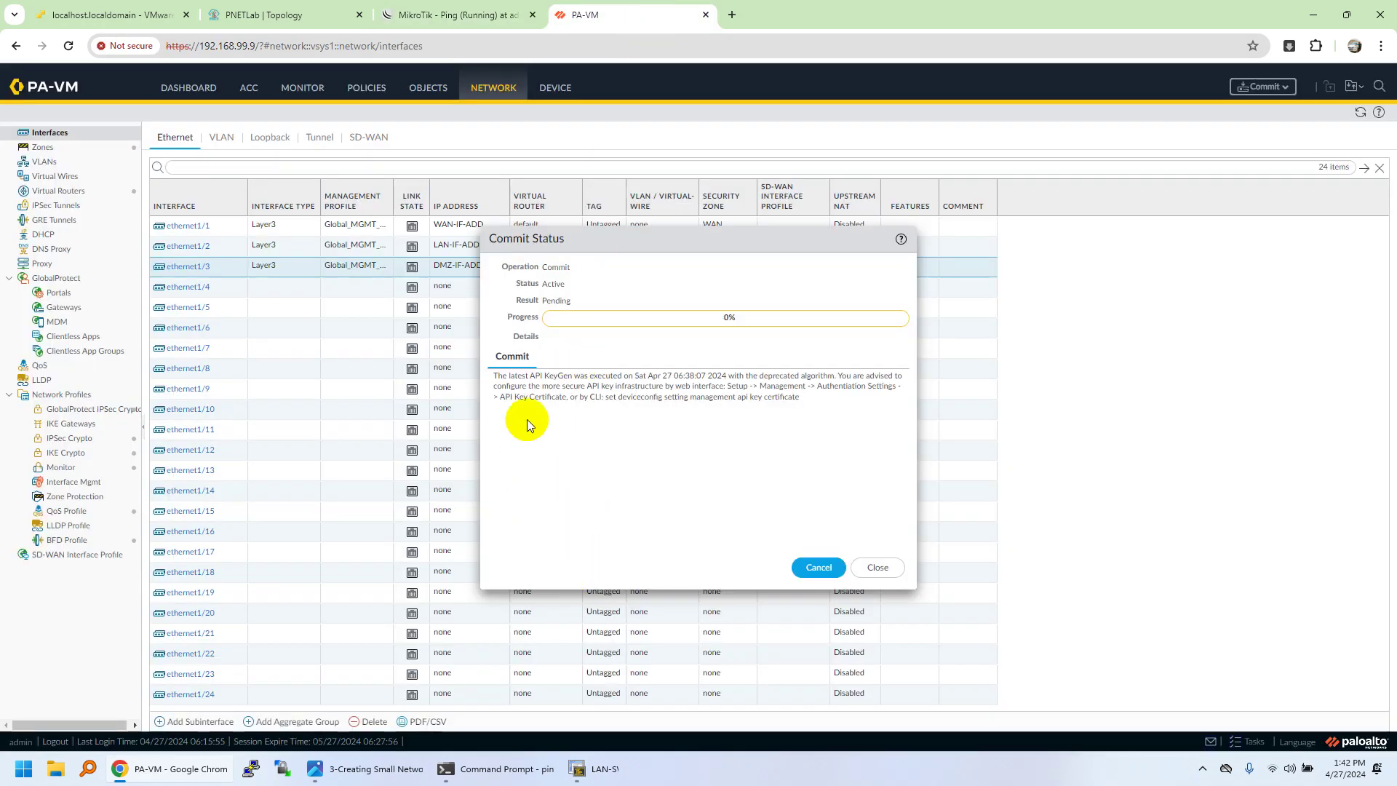
{"action": "left_click", "coordinate": [941, 779]}
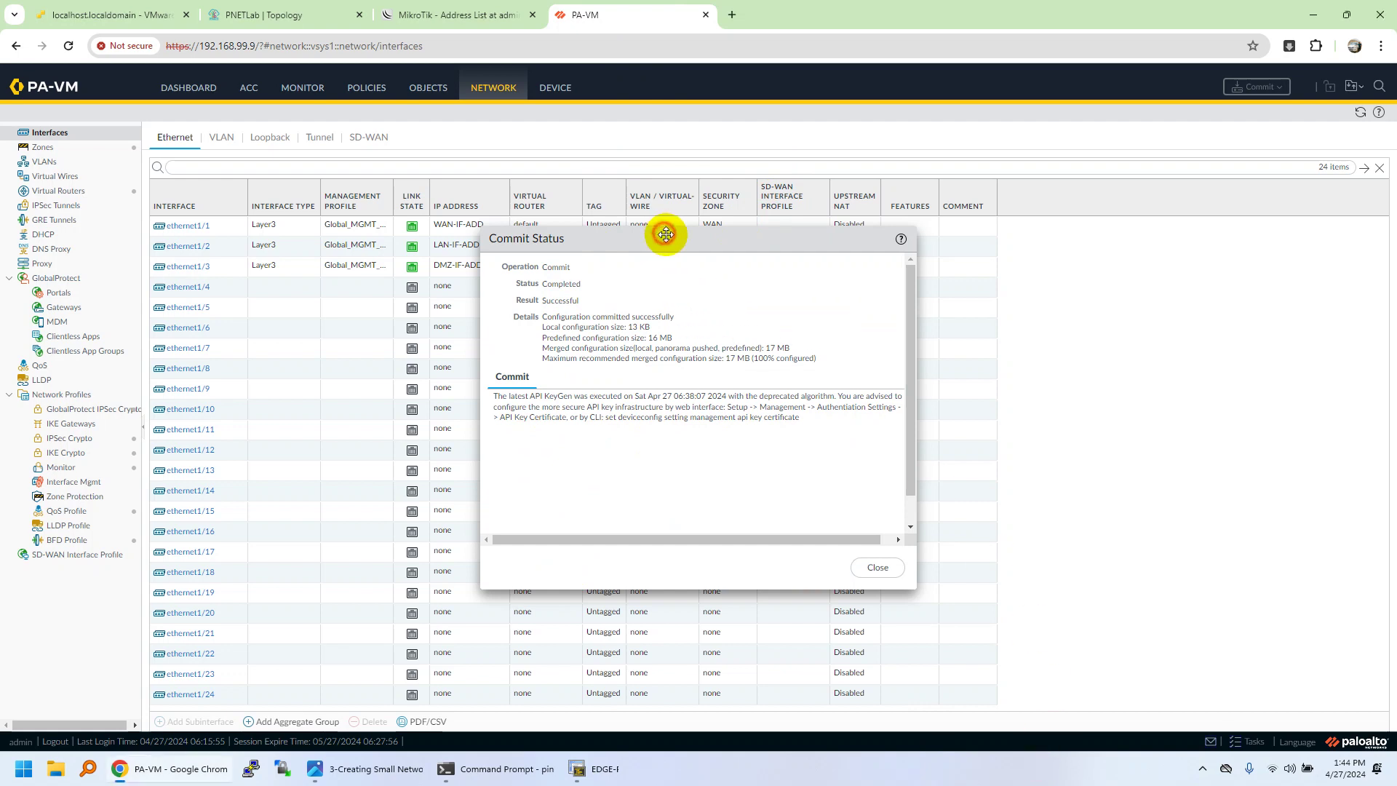
- Uncover the firewall's interface list behind the commit status and examine the ping output in the EDGE-RTR console
{"action": "left_click_drag", "start_coordinate": [661, 234], "coordinate": [989, 338]}
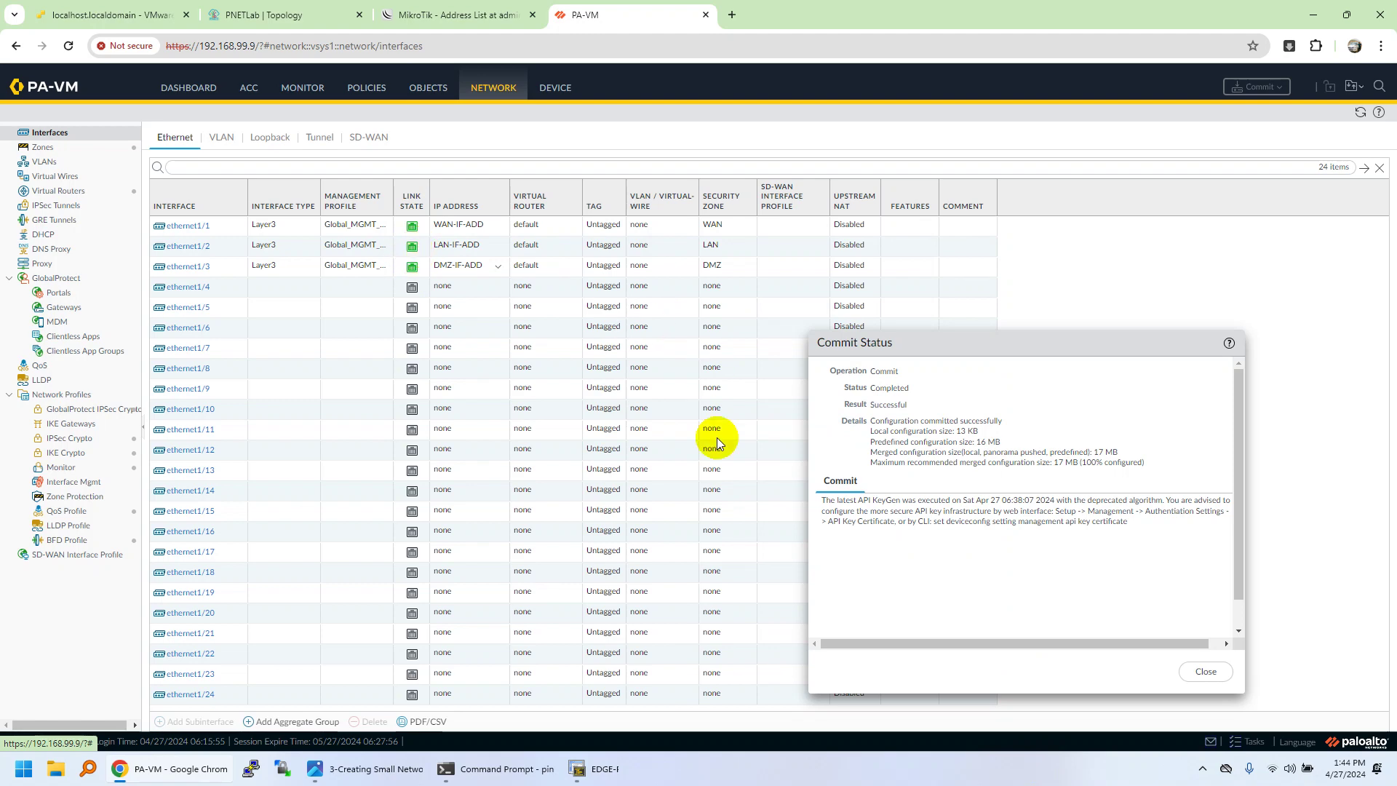
{"action": "left_click", "coordinate": [588, 771]}
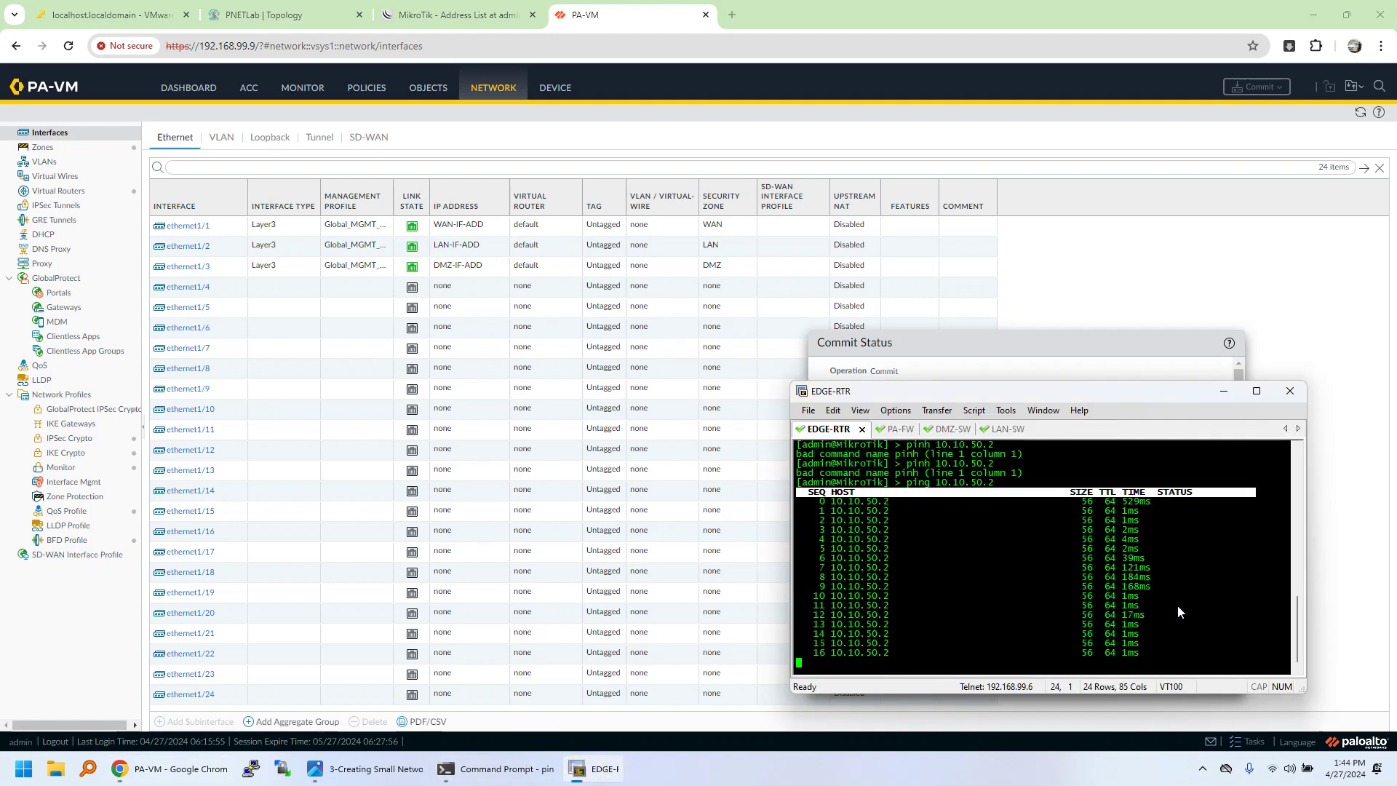
{"action": "left_click", "coordinate": [822, 424]}
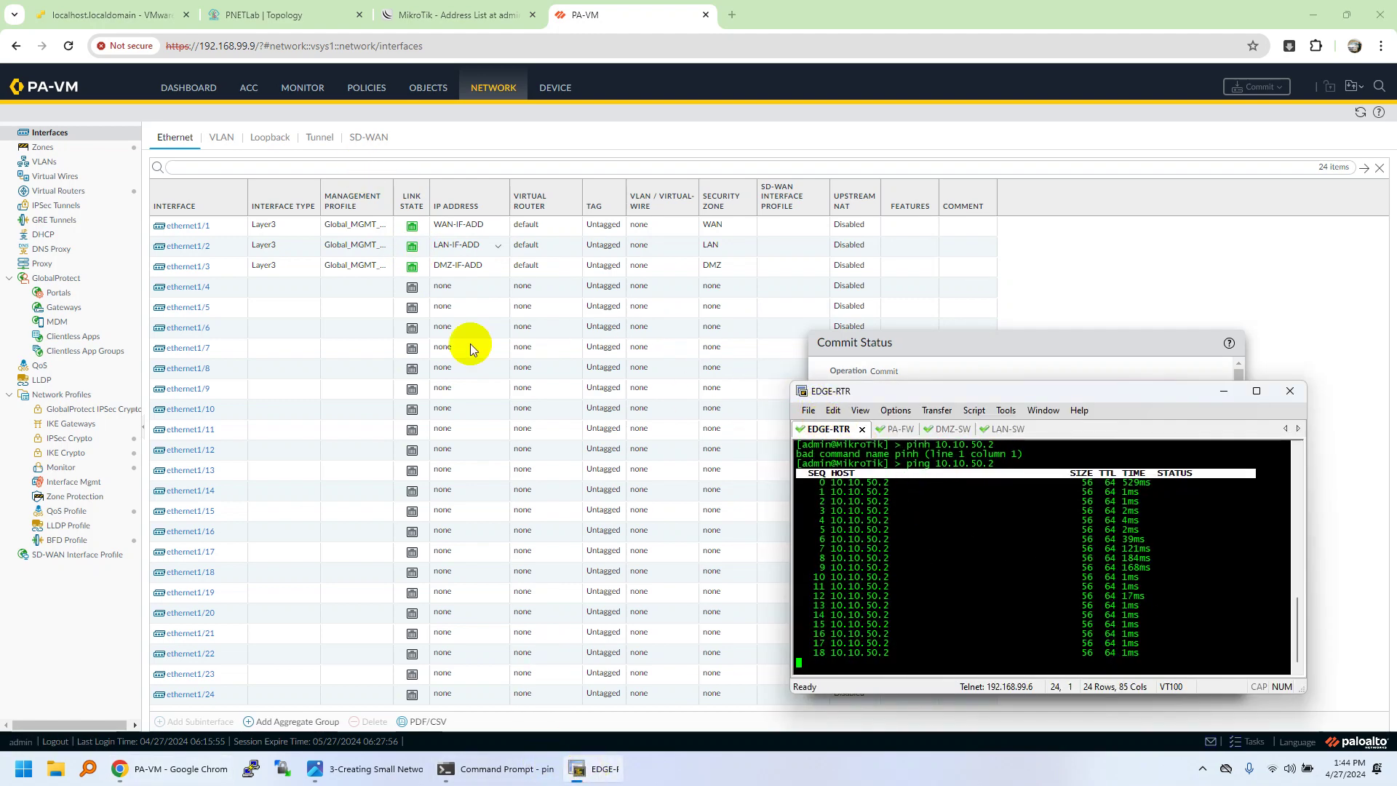
- Ping host 10.10.50.1 from the PA-FW console
{"action": "left_click", "coordinate": [895, 430]}
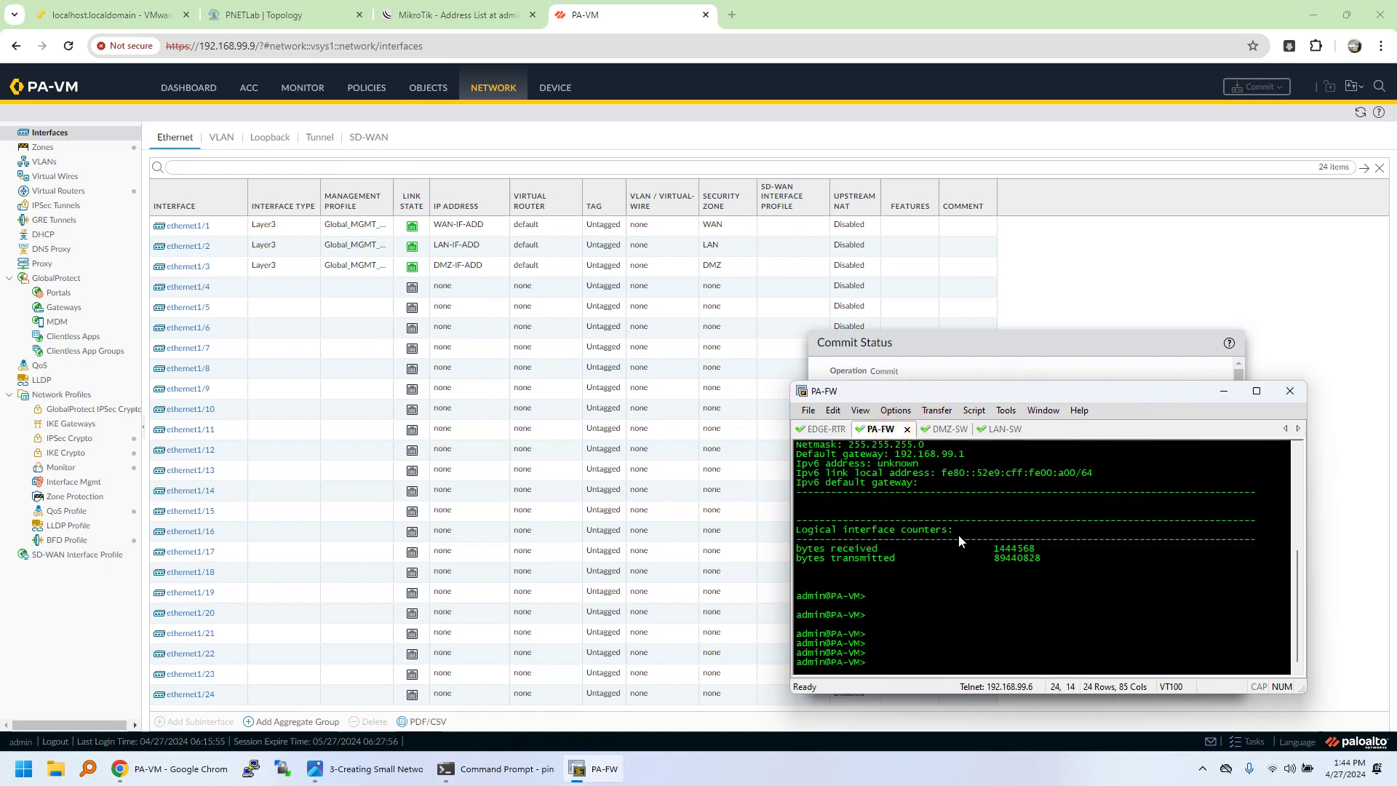
{"action": "type", "text": "ping host 10.10.50.1"}
{"action": "key", "text": "Return"}
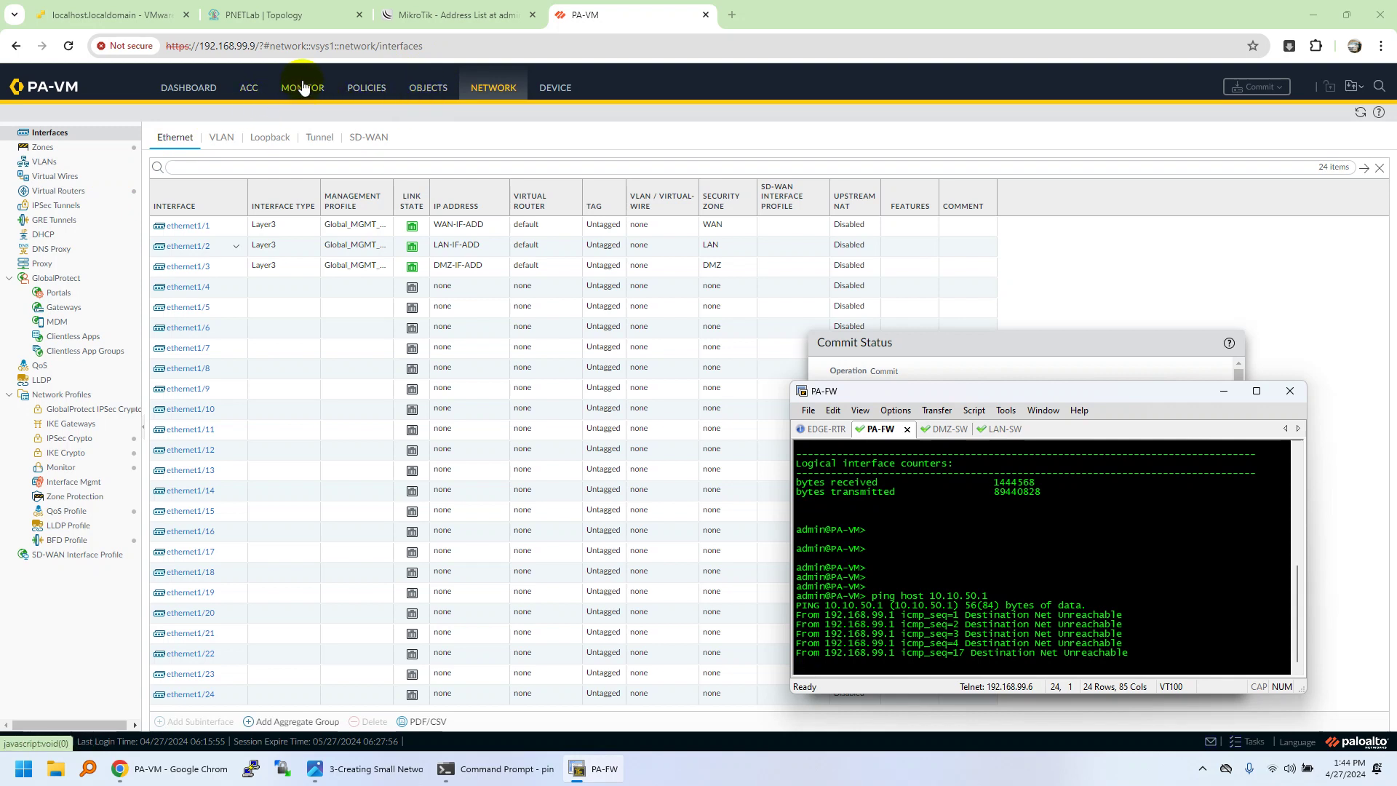
- Check the EDGE-RTR to PA-FW link in the PNETLab topology and the MikroTik address list, and return to PA-VM
{"action": "left_click", "coordinate": [307, 14]}
{"action": "mouse_move", "coordinate": [317, 347]}
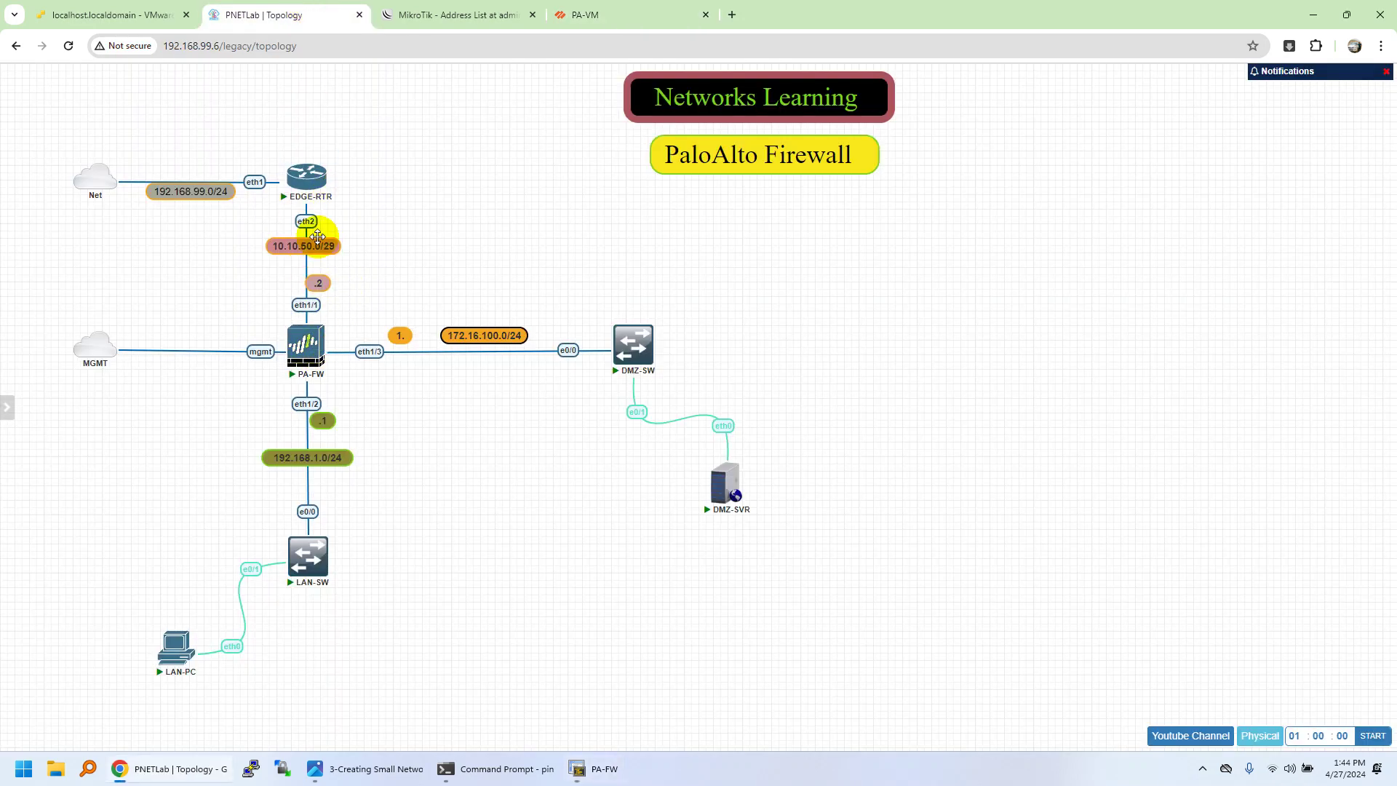
{"action": "left_click", "coordinate": [430, 16]}
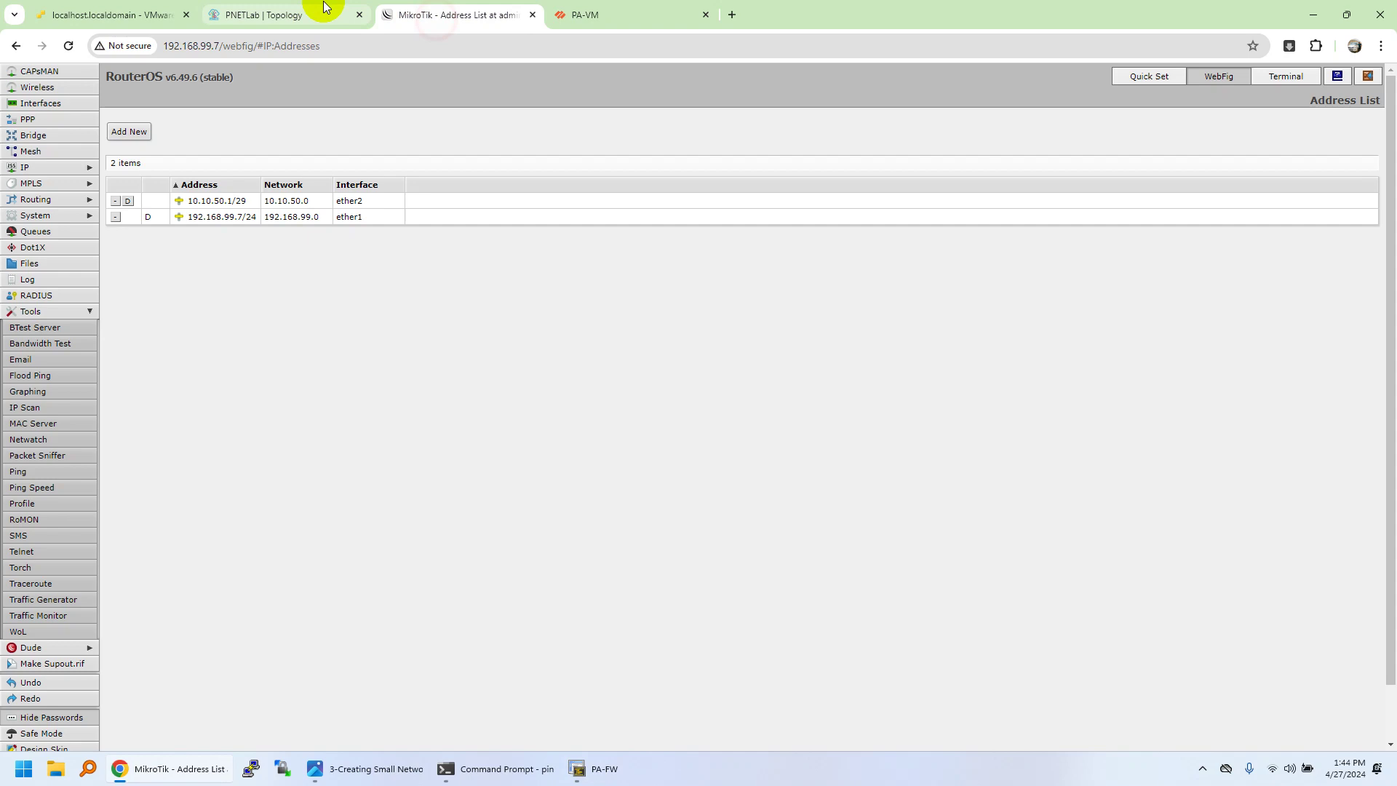
{"action": "left_click", "coordinate": [618, 13]}
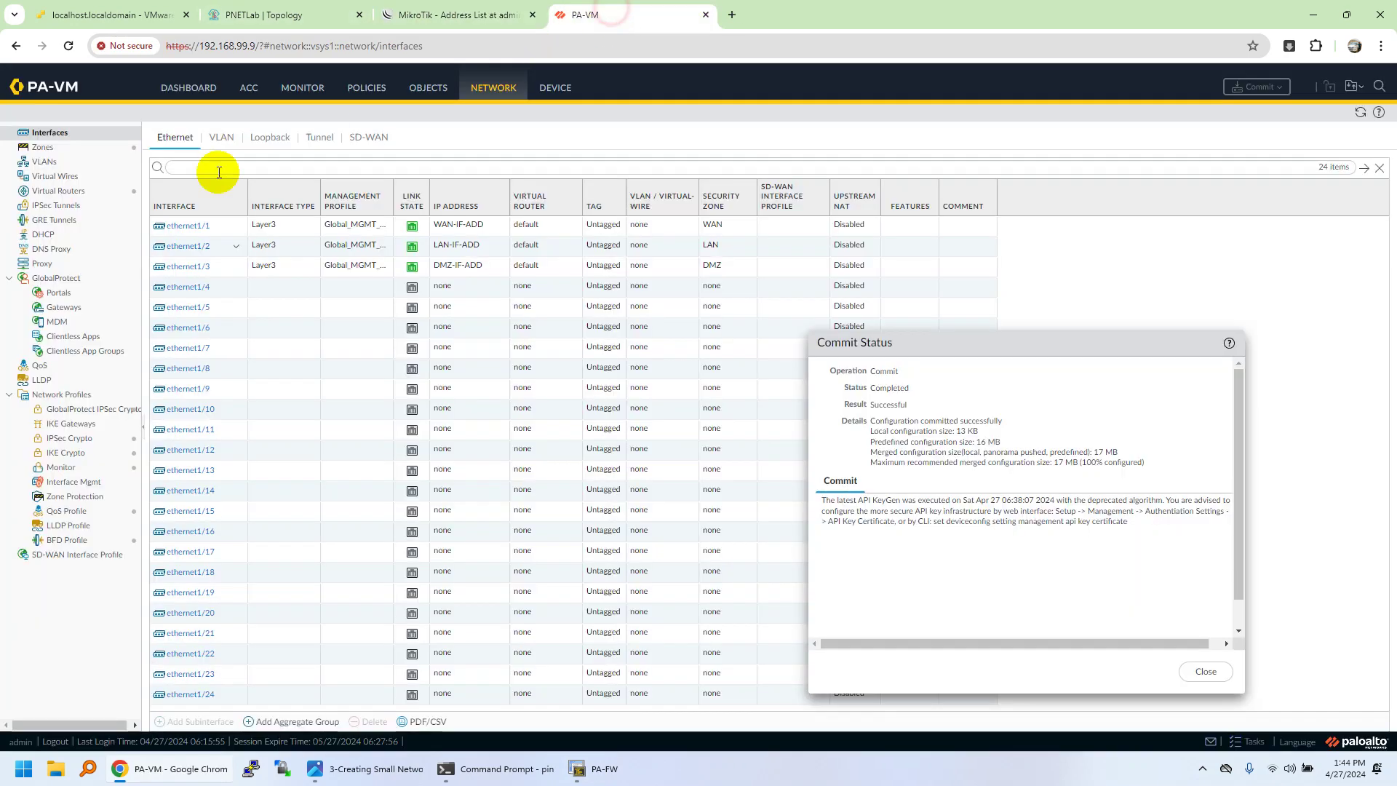
- Open the static routes of the firewall's default virtual router and start a new IPv4 route
{"action": "left_click", "coordinate": [98, 187]}
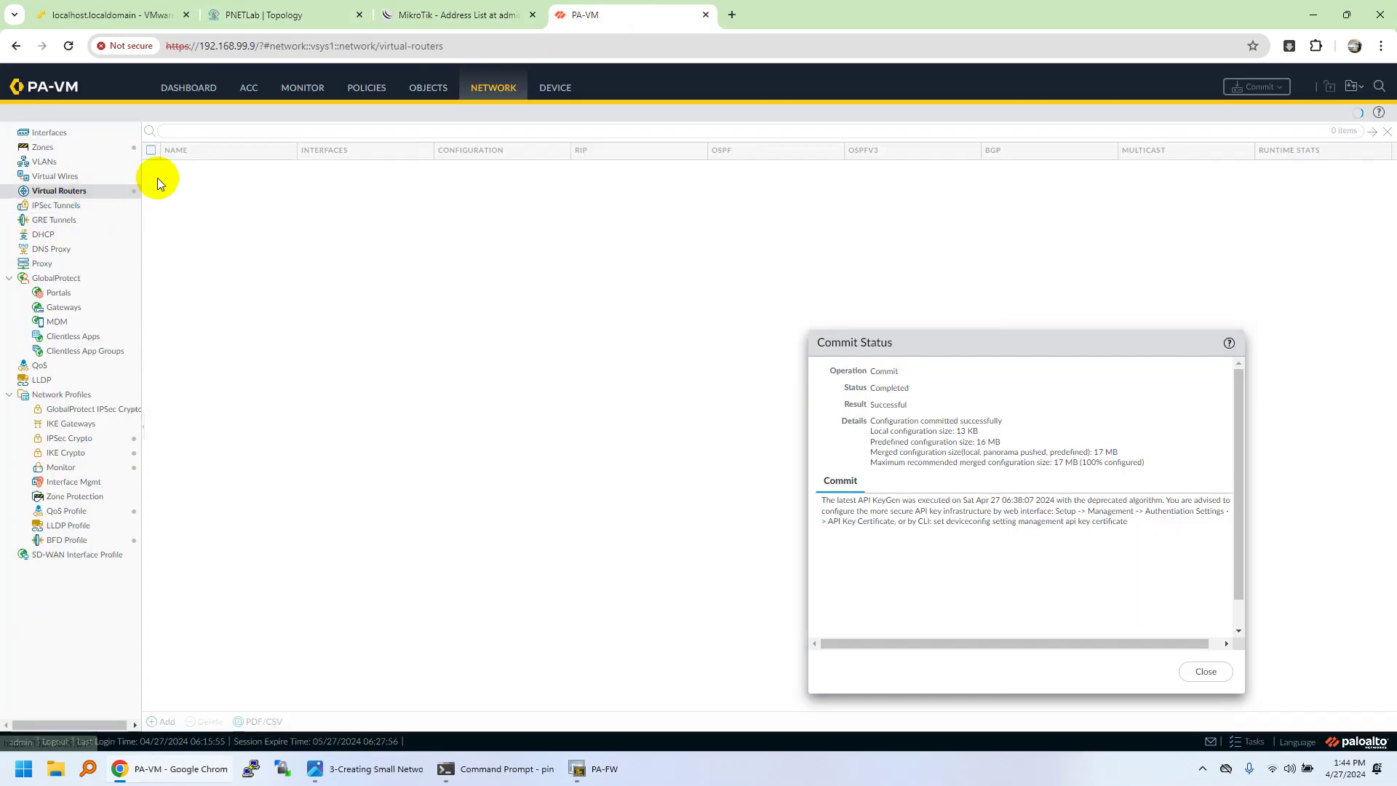
{"action": "left_click", "coordinate": [177, 169]}
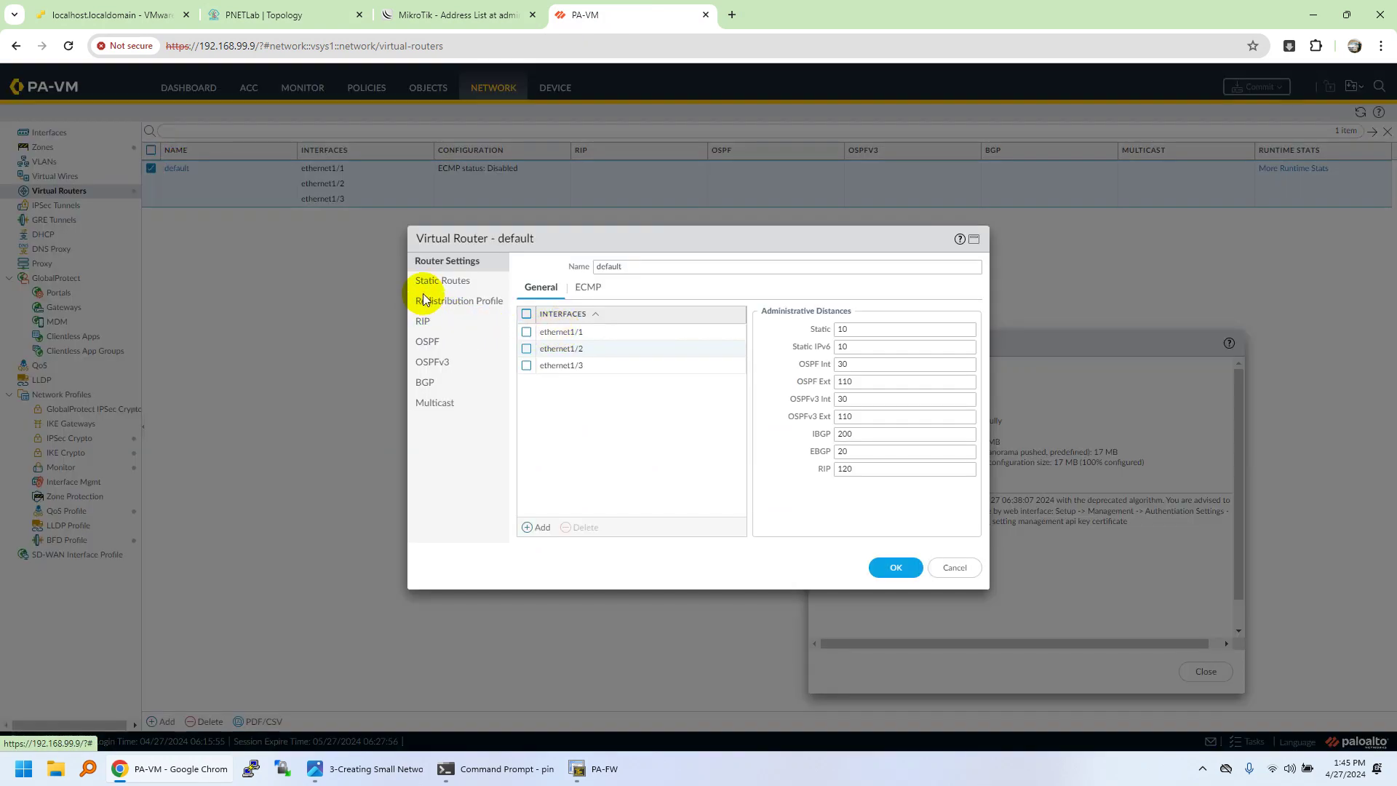
{"action": "left_click", "coordinate": [429, 281]}
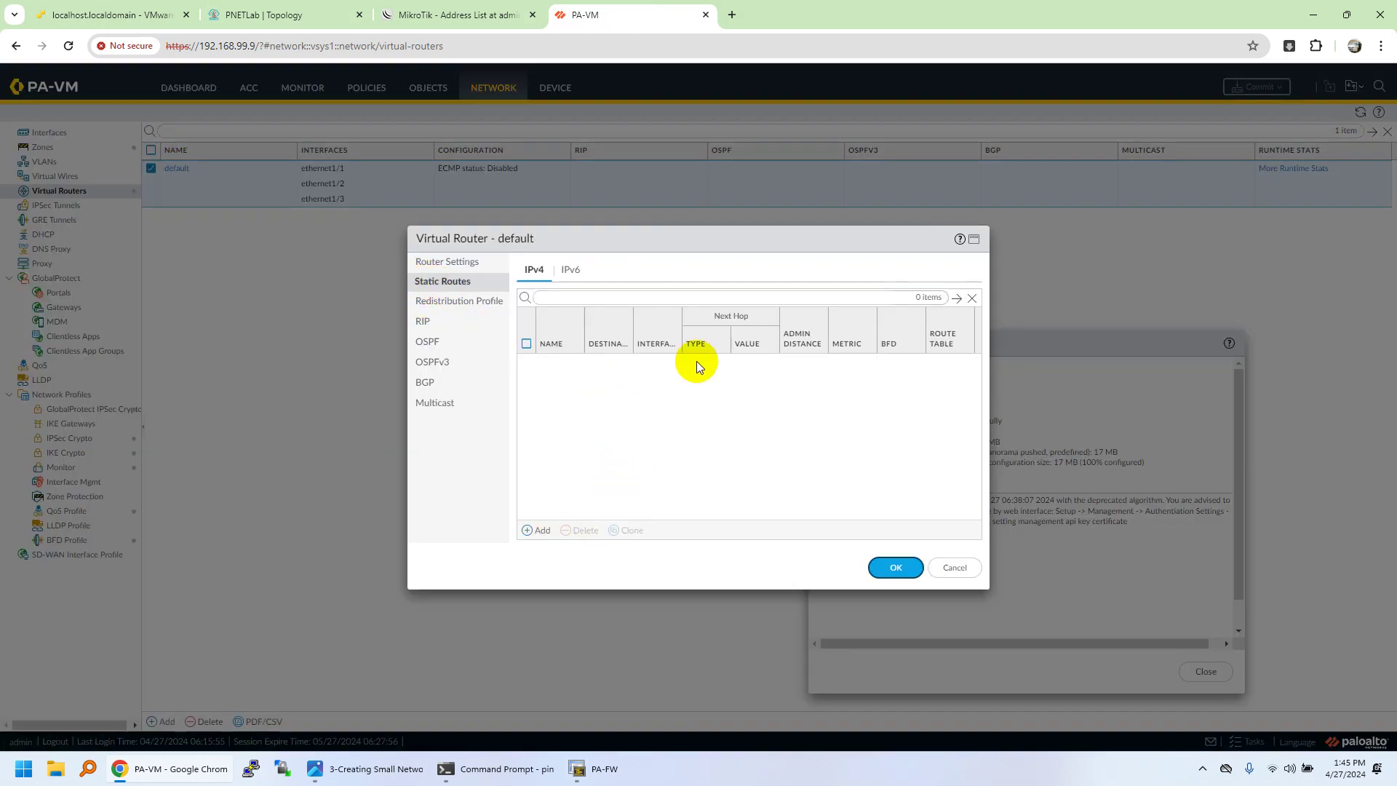
{"action": "left_click_drag", "start_coordinate": [665, 237], "coordinate": [393, 246]}
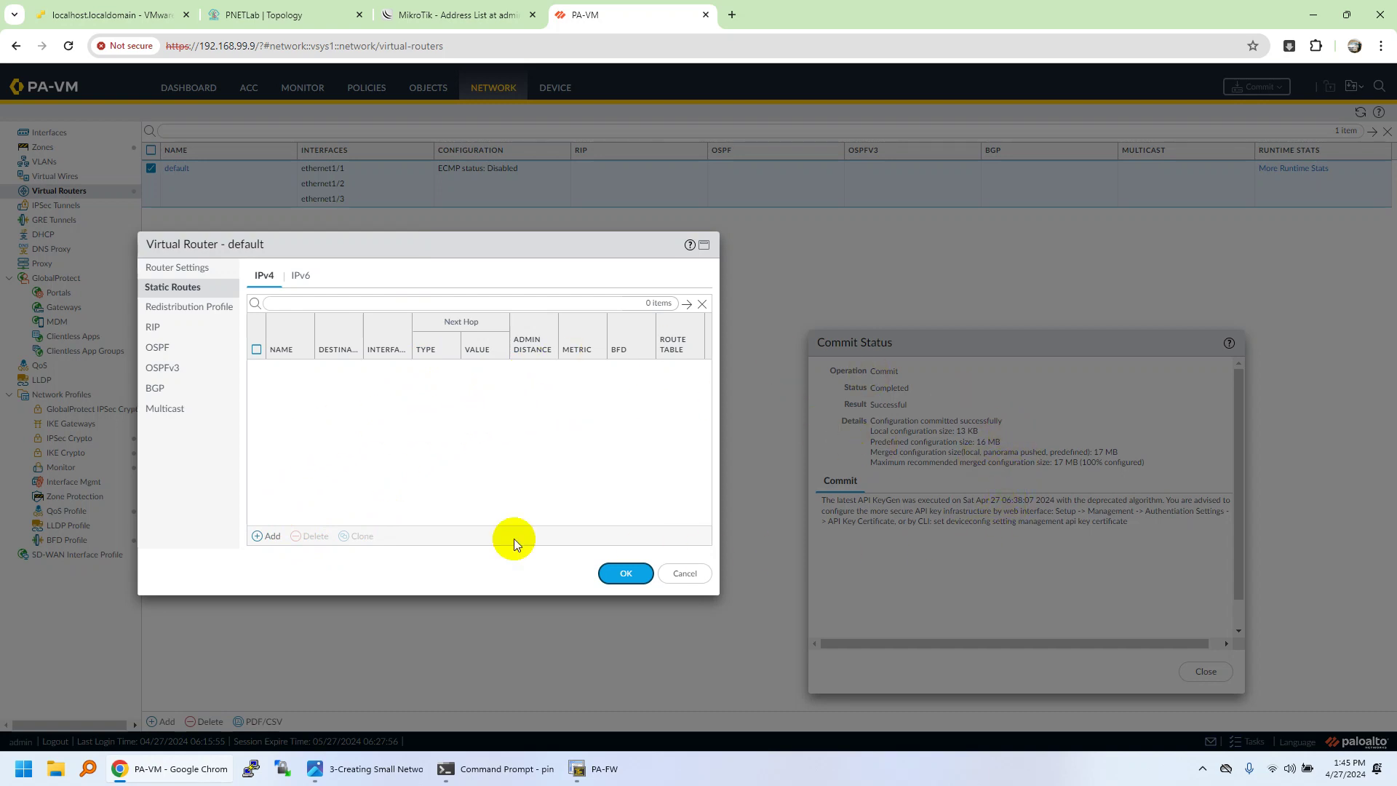
{"action": "left_click", "coordinate": [259, 537]}
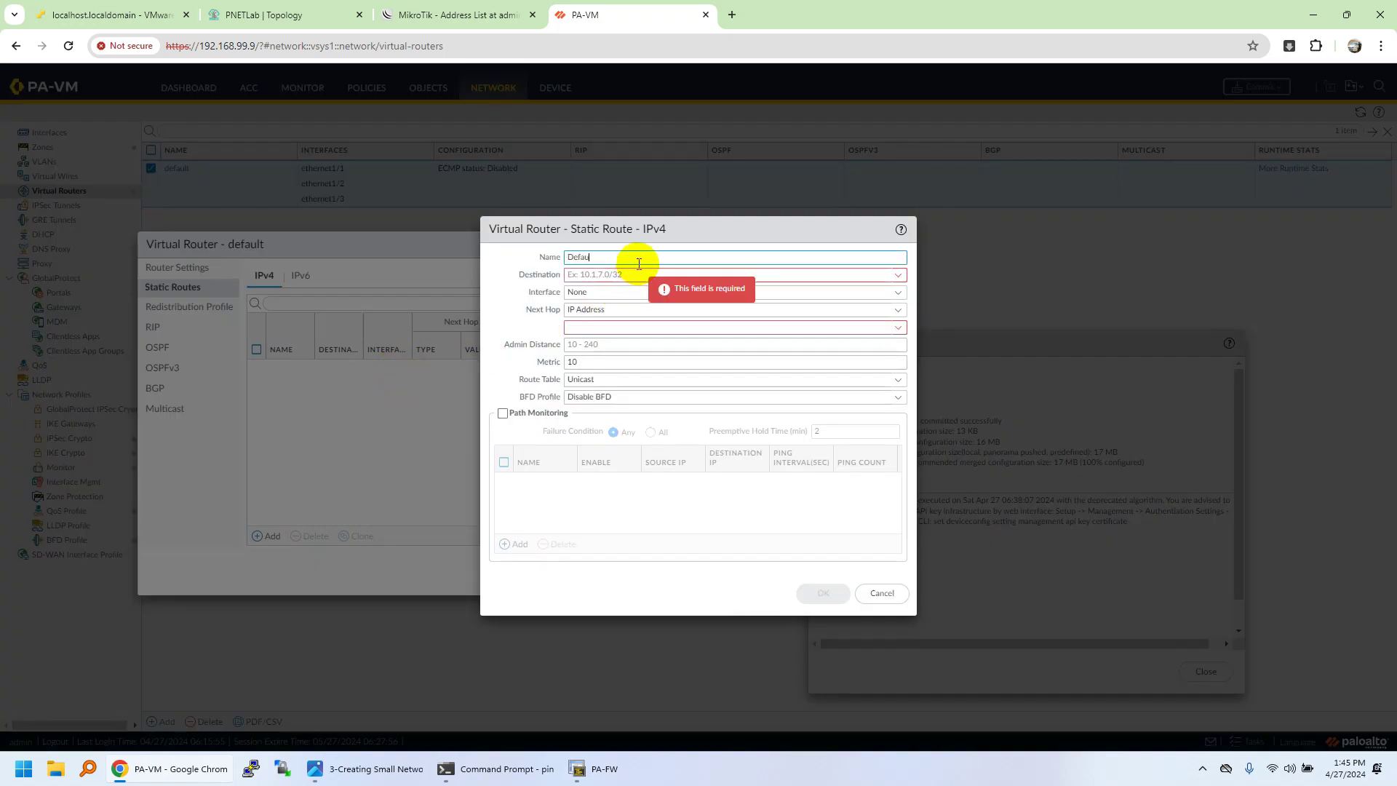
- Name the static route Default-GTWY, with destination 0.0.0.0/0 and interface ethernet1/1
{"action": "type", "text": "Default-GTWY"}
{"action": "left_click", "coordinate": [604, 277]}
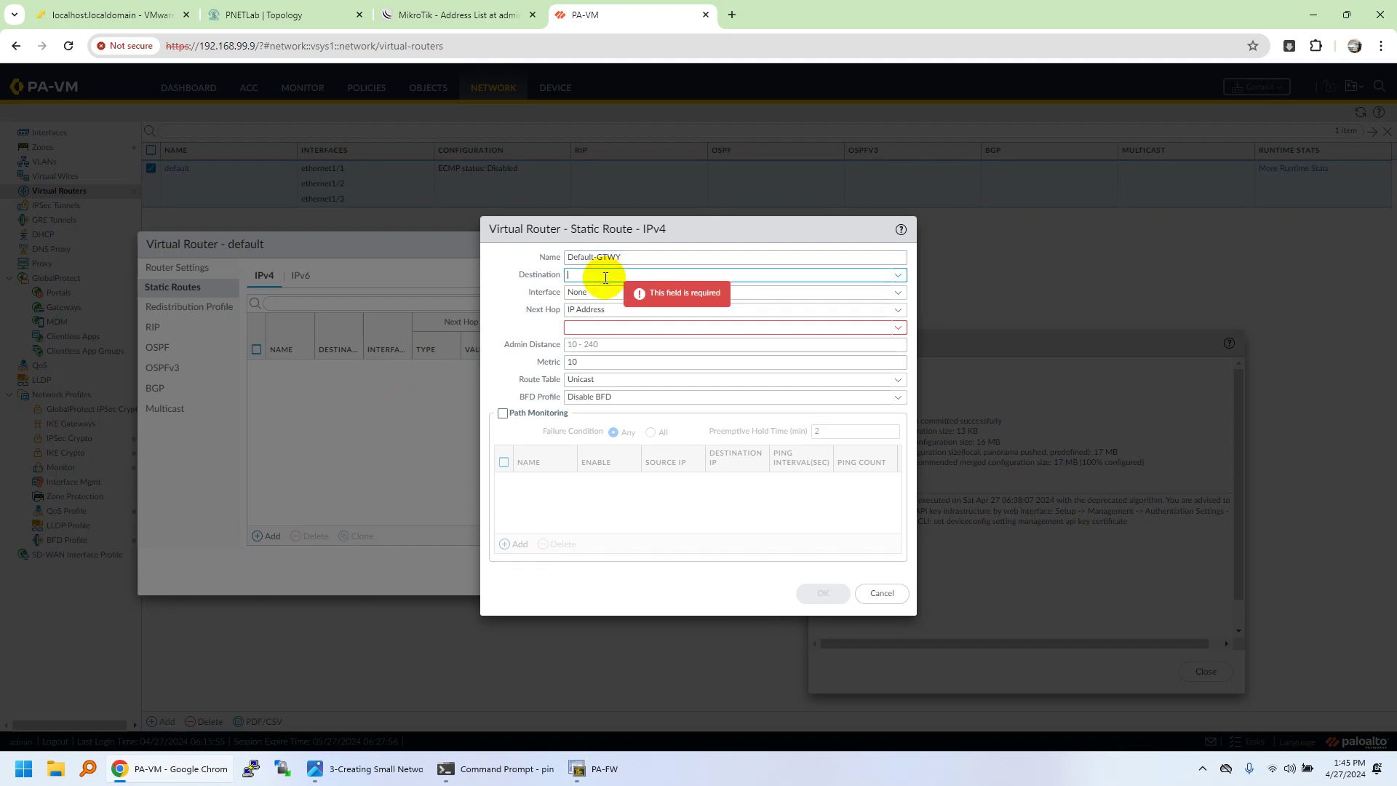
{"action": "type", "text": "0.0.0.0"}
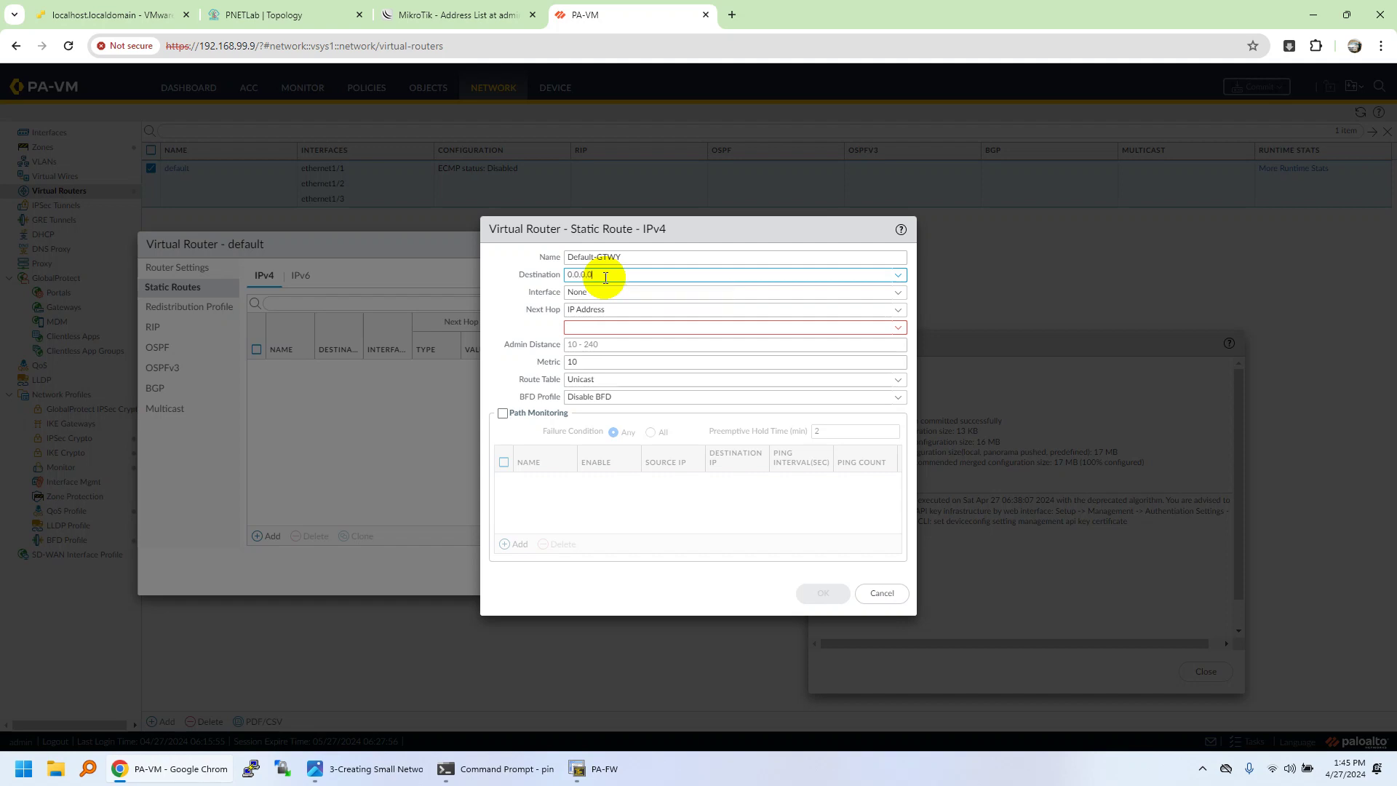
{"action": "type", "text": "/0"}
{"action": "left_click", "coordinate": [539, 314]}
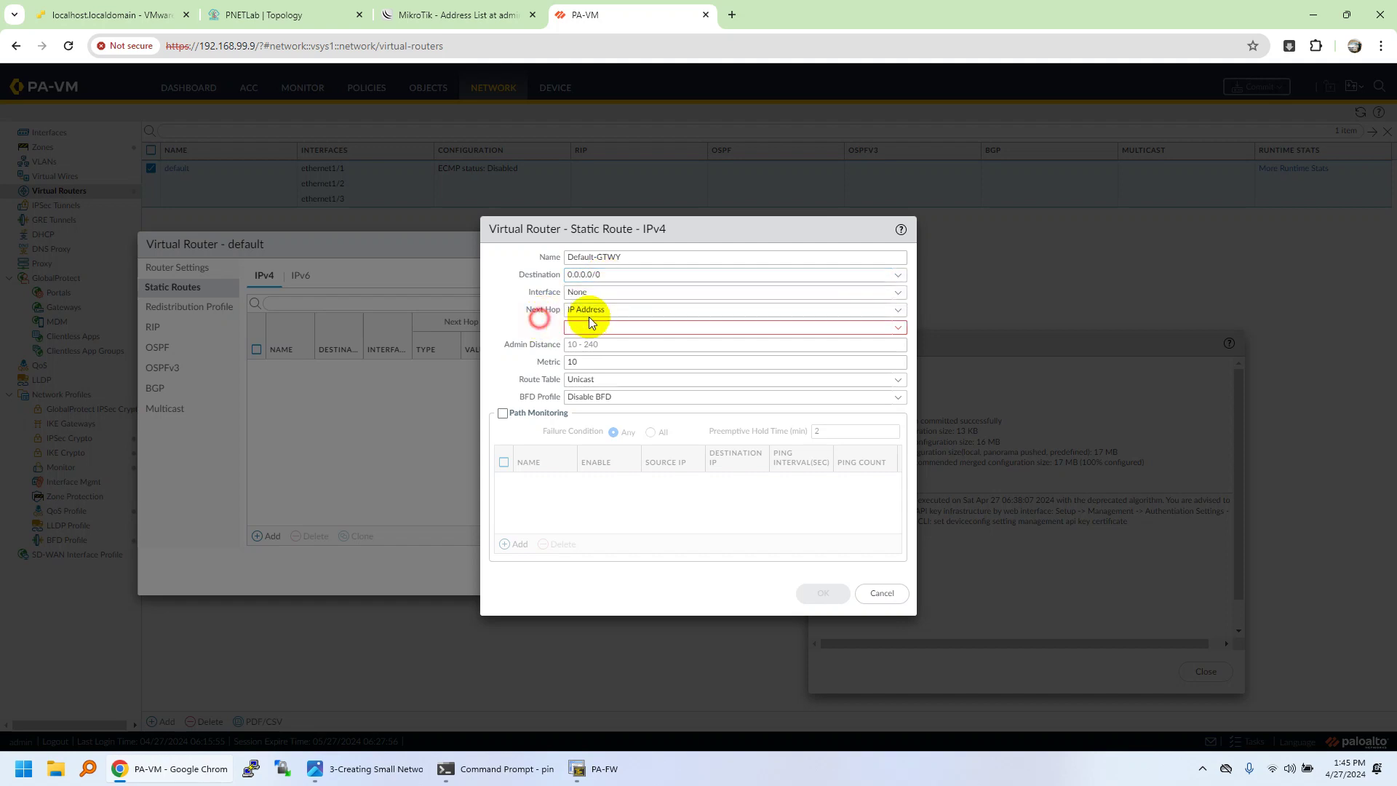
{"action": "left_click", "coordinate": [869, 294]}
{"action": "left_click", "coordinate": [678, 331]}
- Enter 10.50.50.1 as the static route's next-hop IP address
{"action": "left_click", "coordinate": [634, 328]}
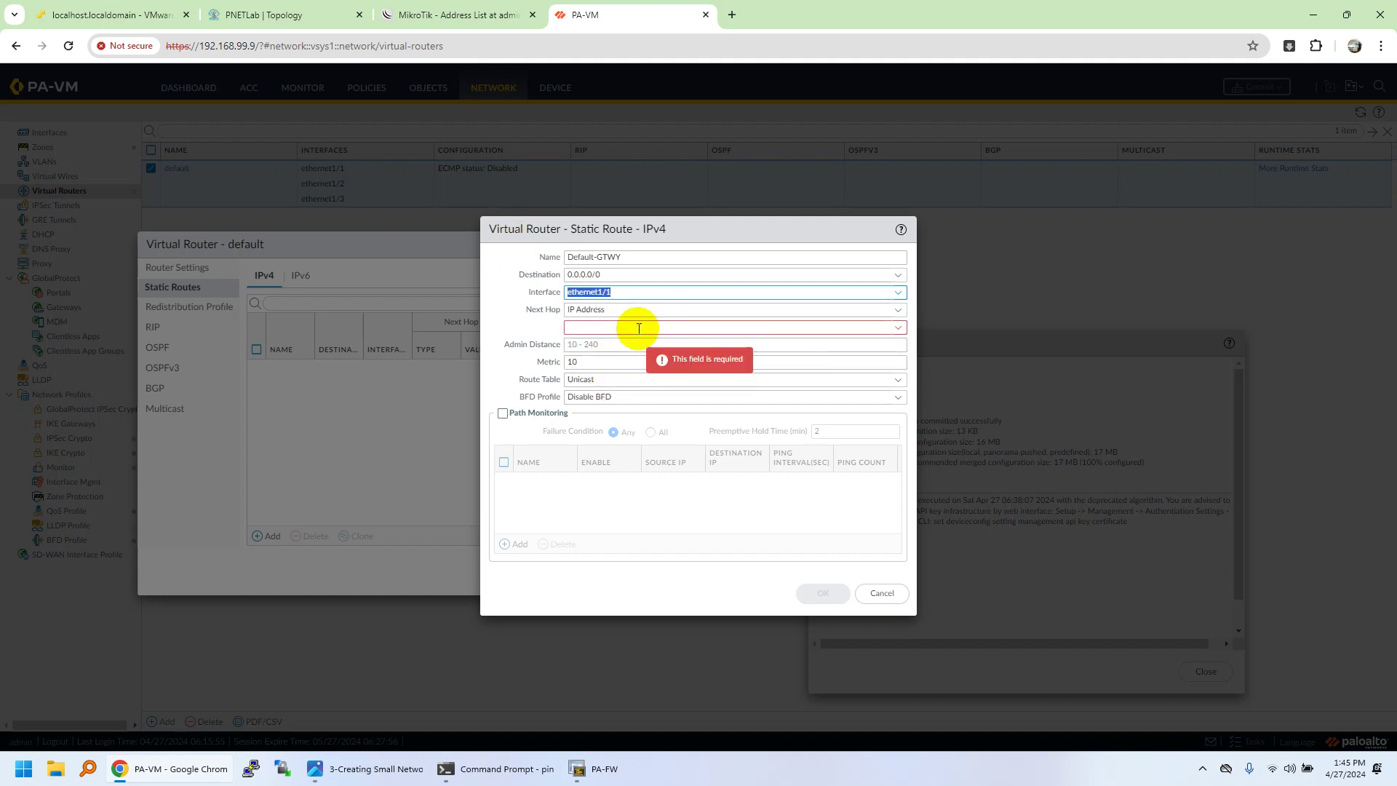
{"action": "type", "text": "10"}
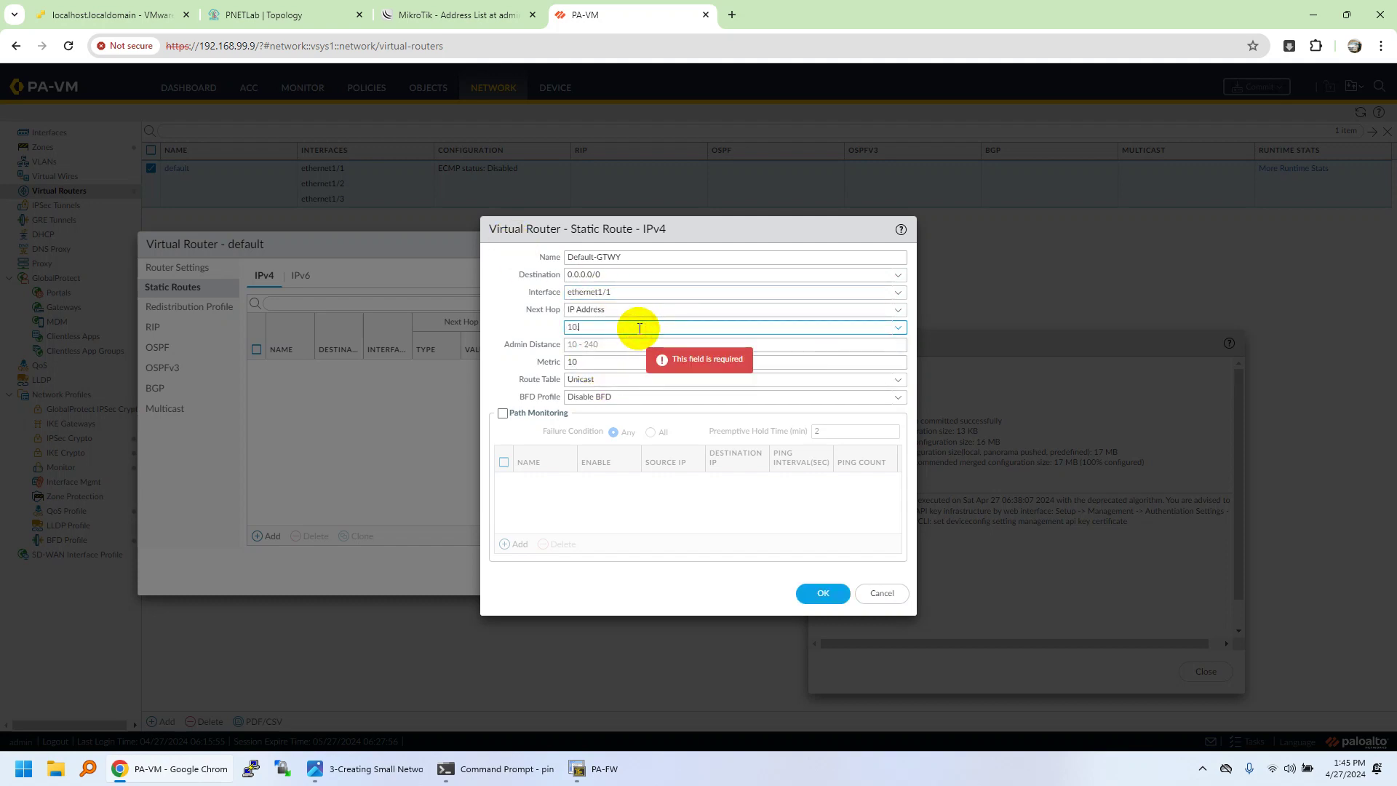
{"action": "type", "text": ".50.50"}
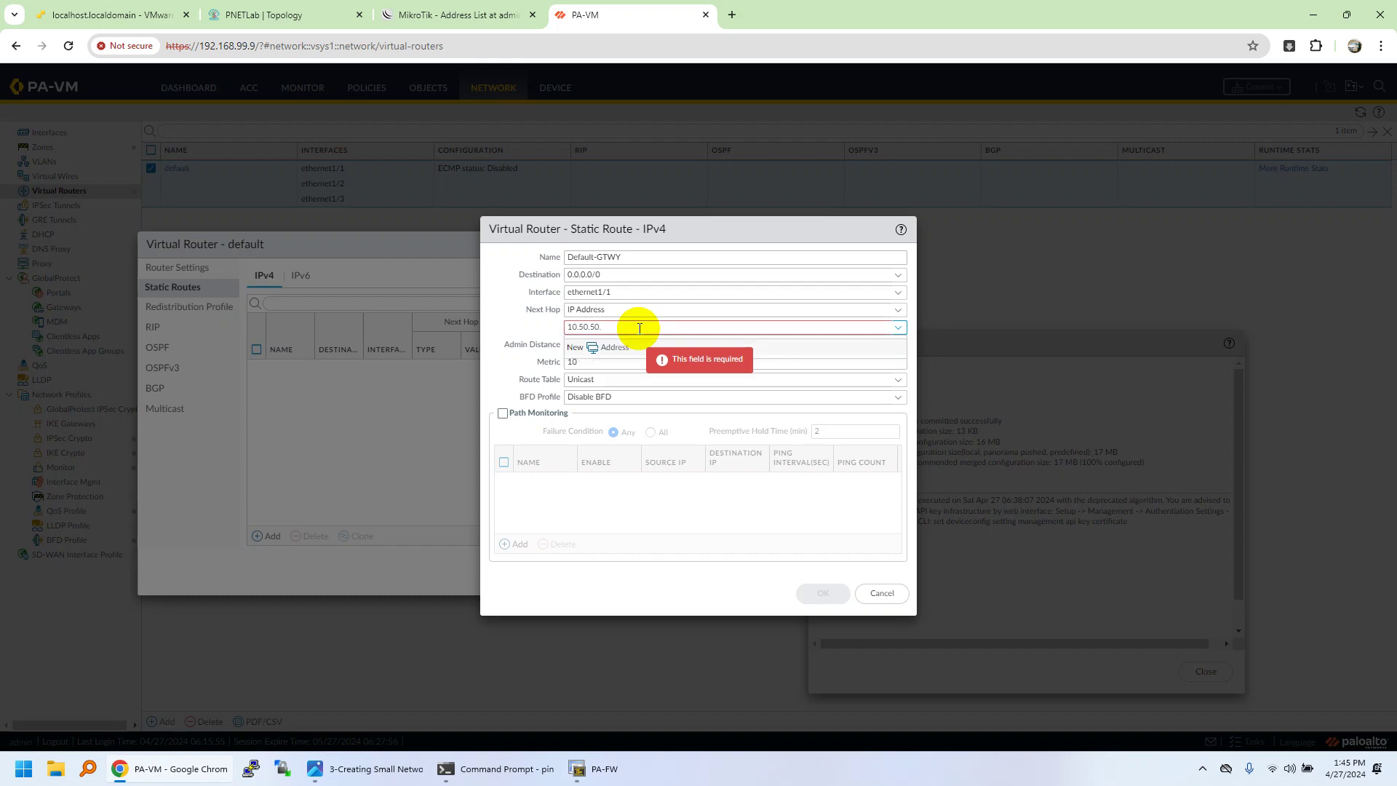
{"action": "type", "text": ".1"}
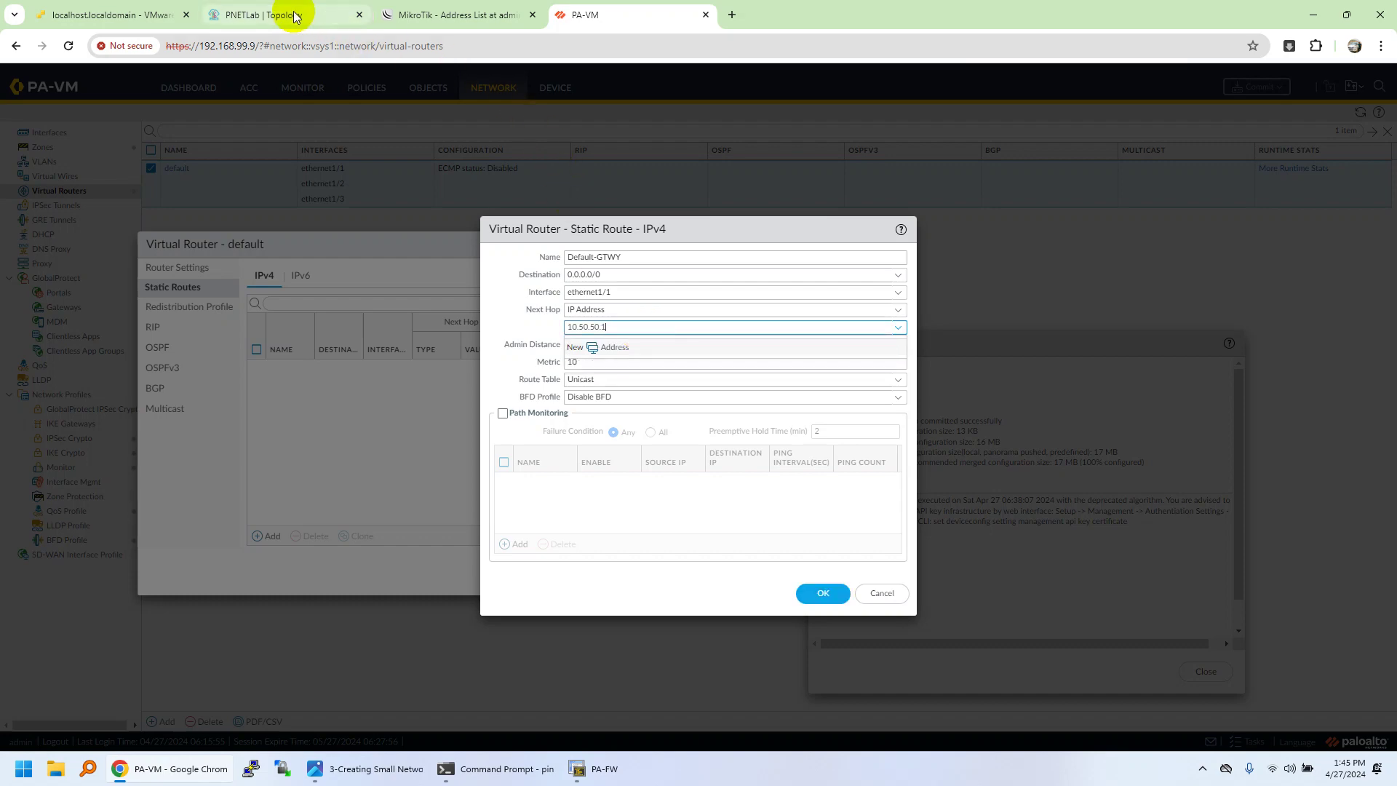
- Check the edge router's address in MikroTik and the PNETLab topology, and set the route's next hop to 10.10.50.1
{"action": "left_click", "coordinate": [418, 7]}
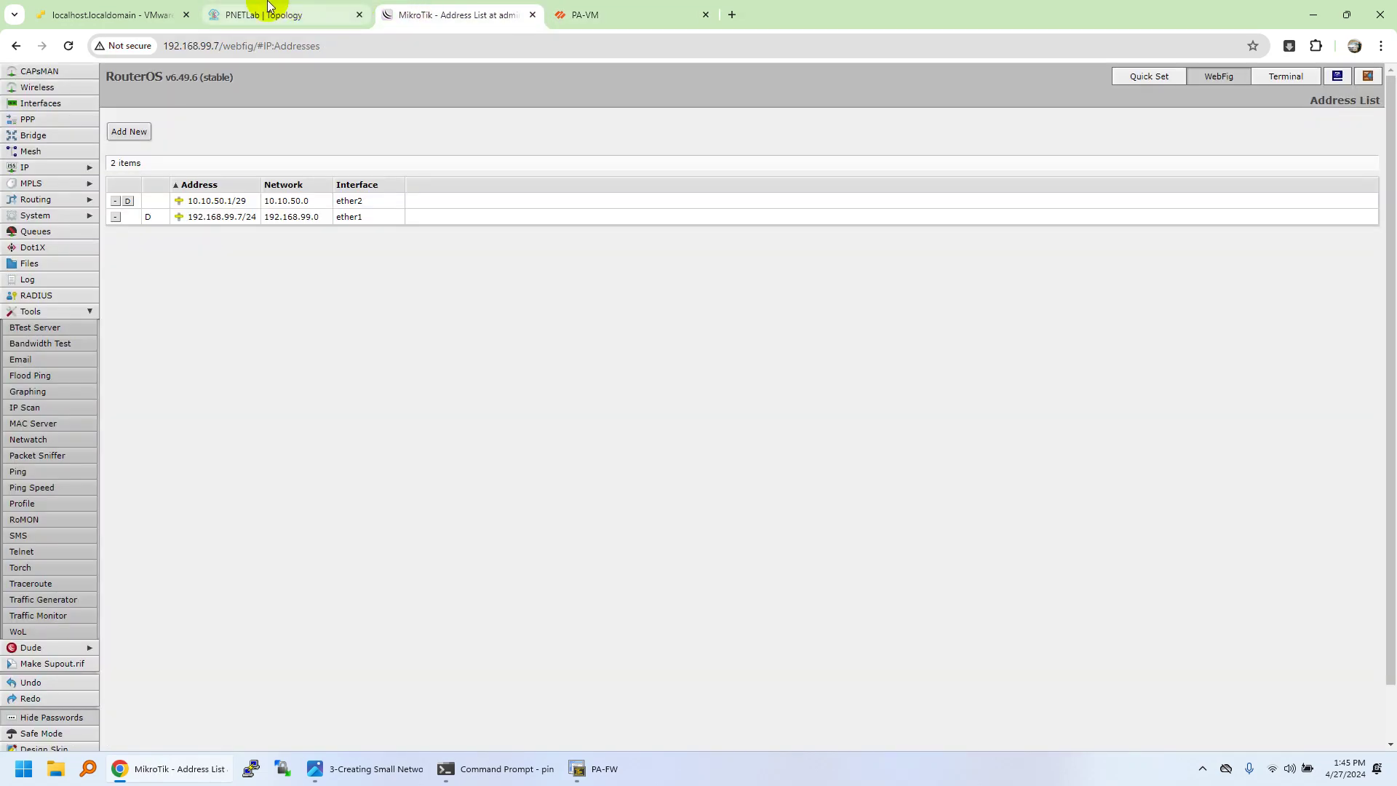
{"action": "left_click", "coordinate": [267, 8]}
{"action": "left_click", "coordinate": [578, 10]}
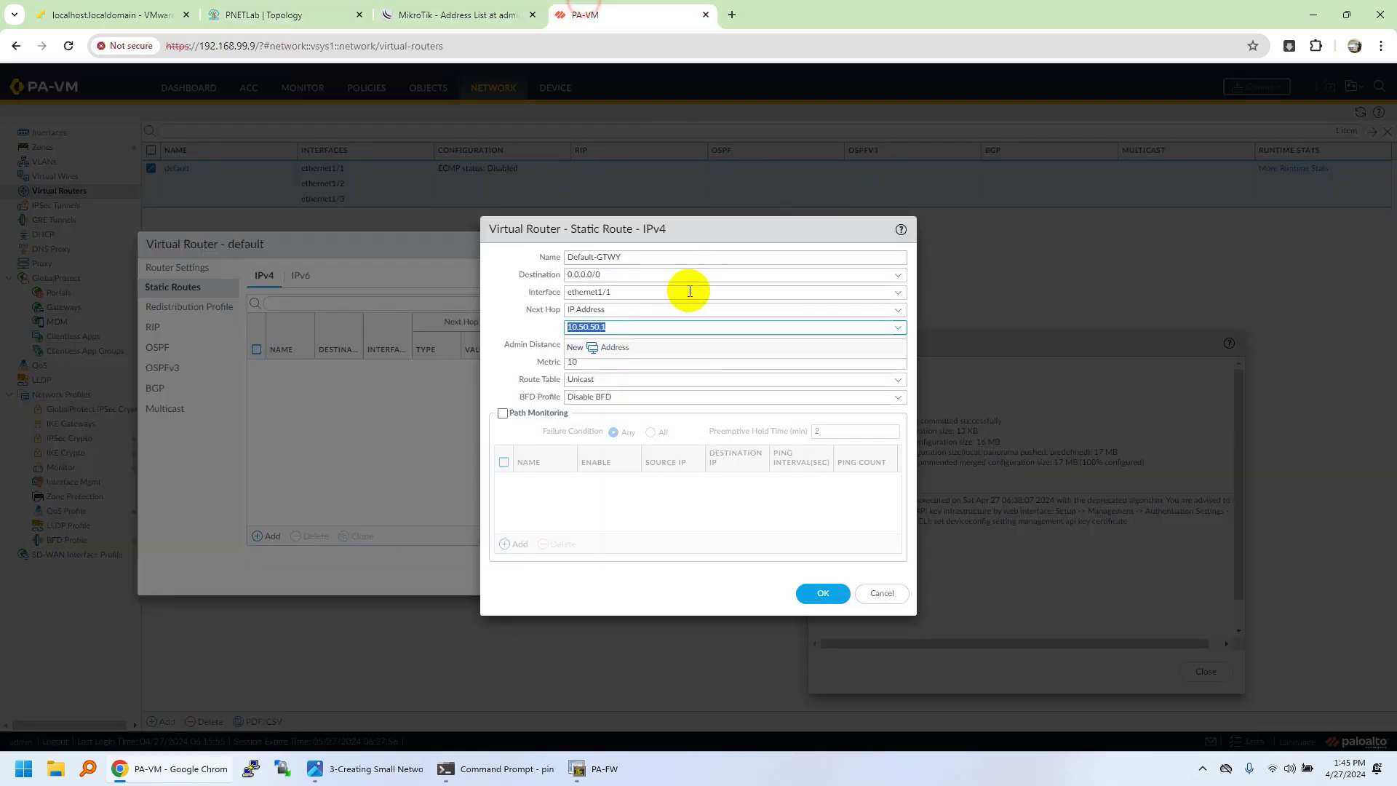
{"action": "type", "text": "10.5"}
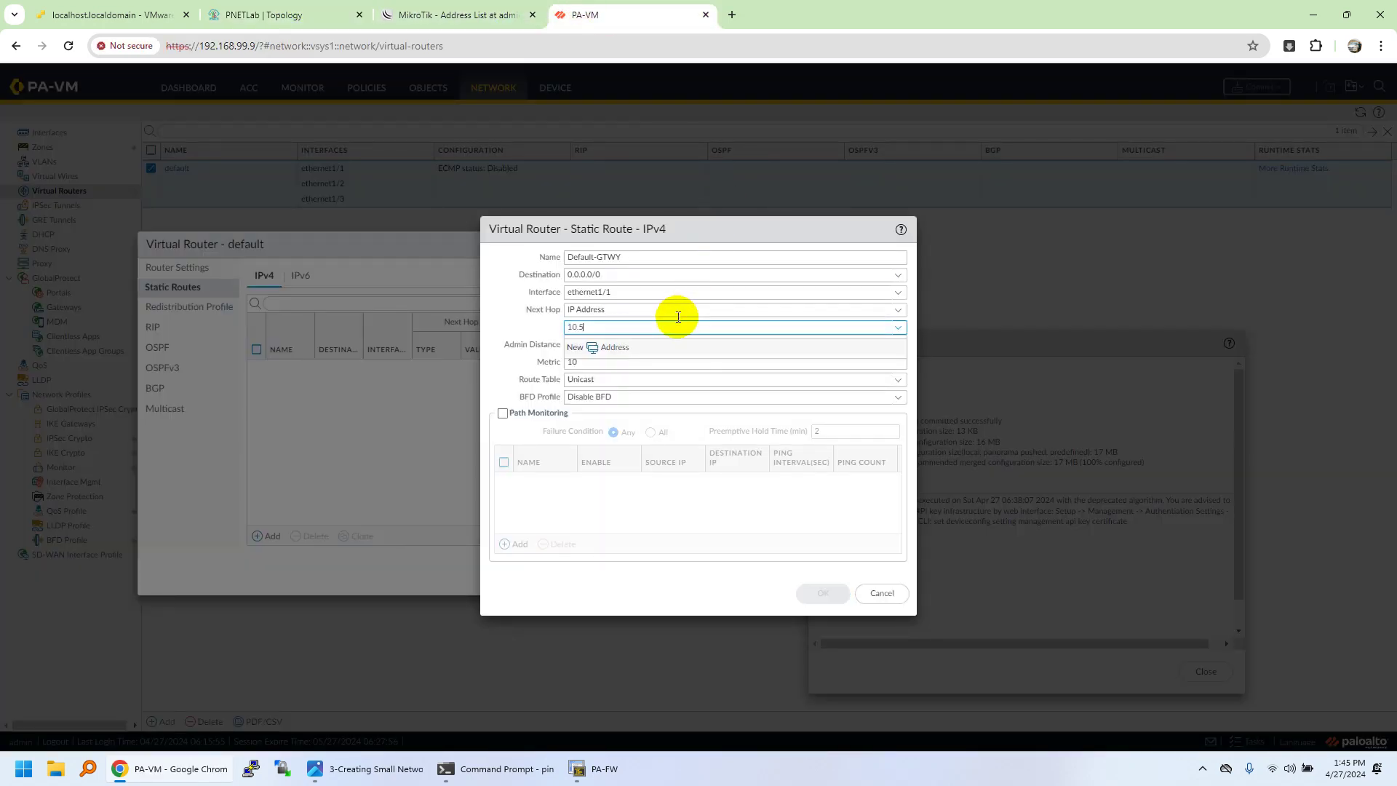
{"action": "type", "text": "0.50.1"}
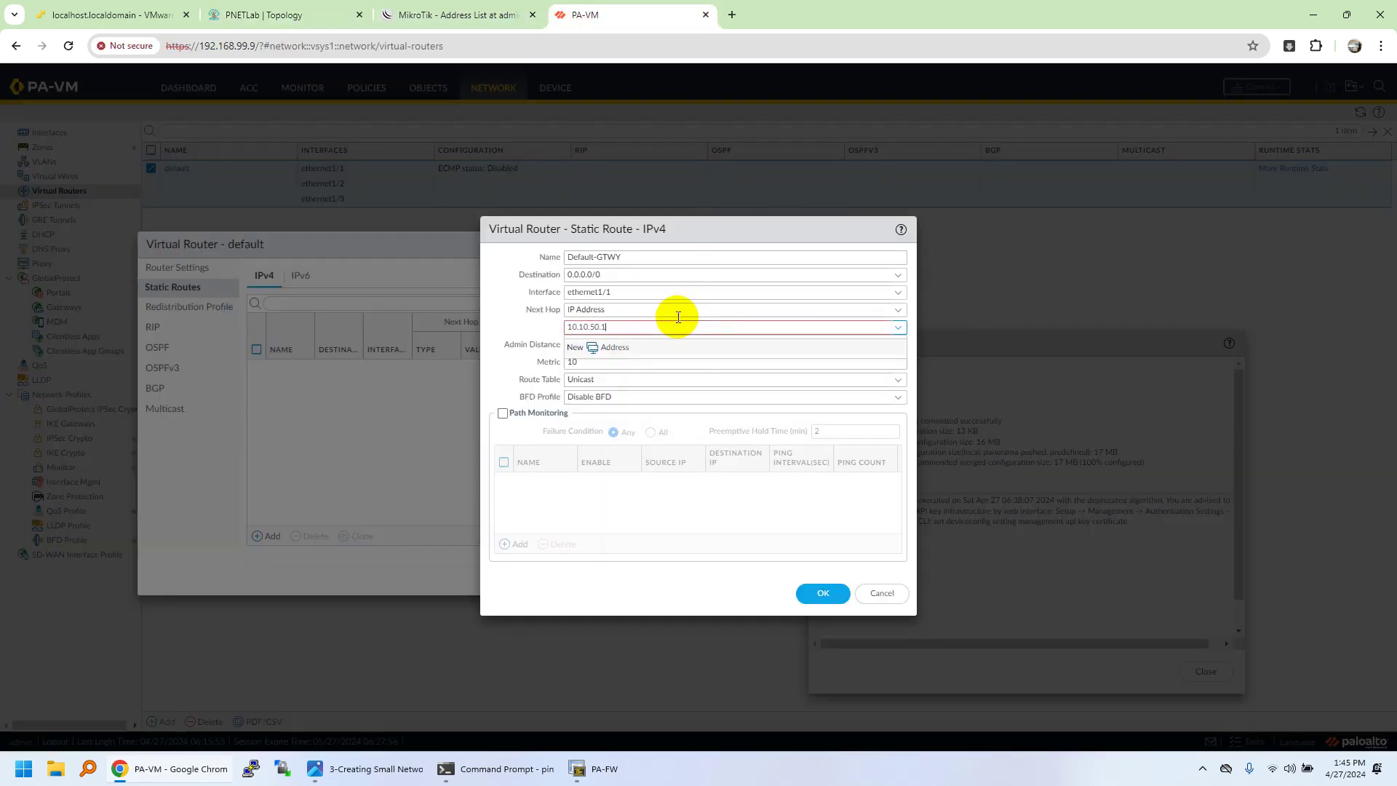
{"action": "left_click", "coordinate": [531, 327]}
- Save the static route and the default virtual router, commit all changes on the firewall, and dismiss the previous commit's status
{"action": "left_click", "coordinate": [823, 593]}
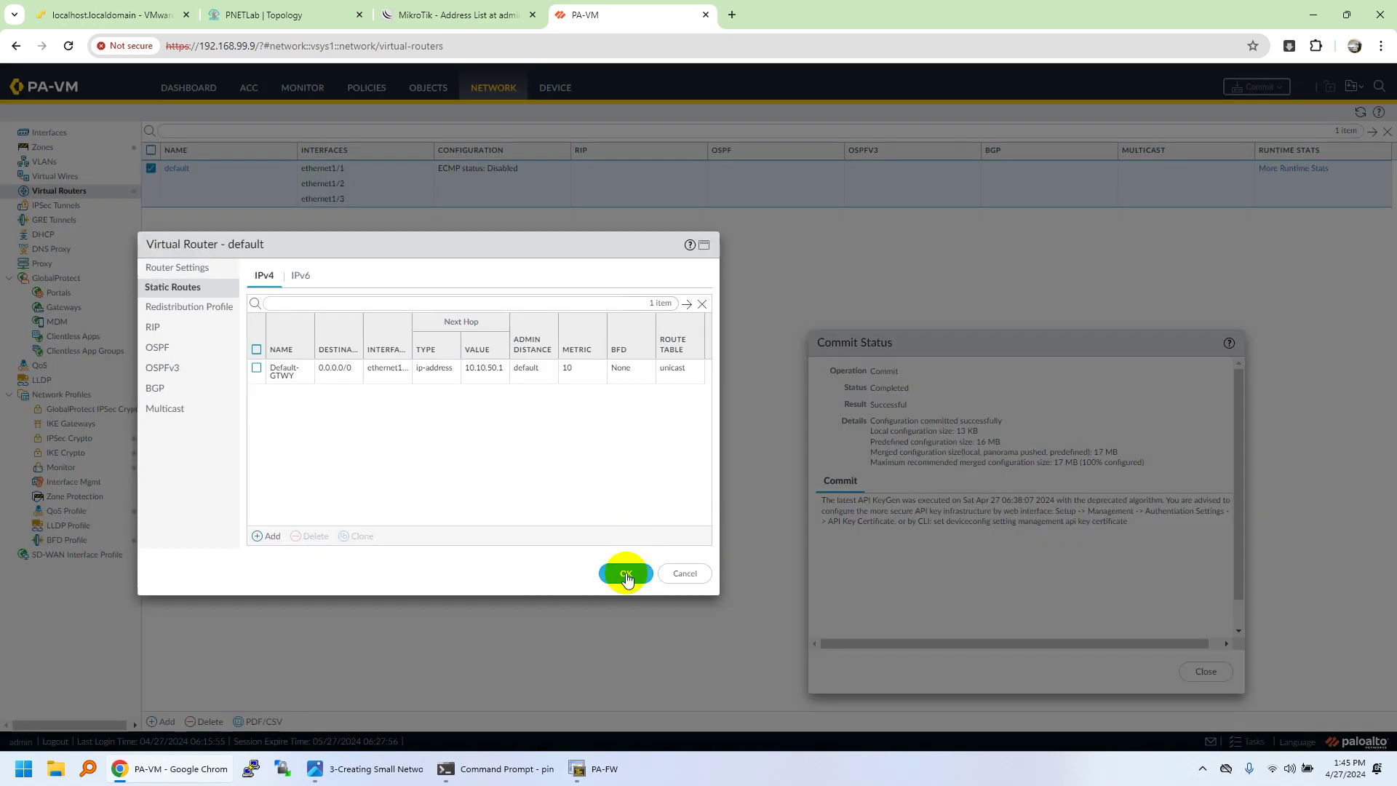
{"action": "left_click", "coordinate": [625, 574]}
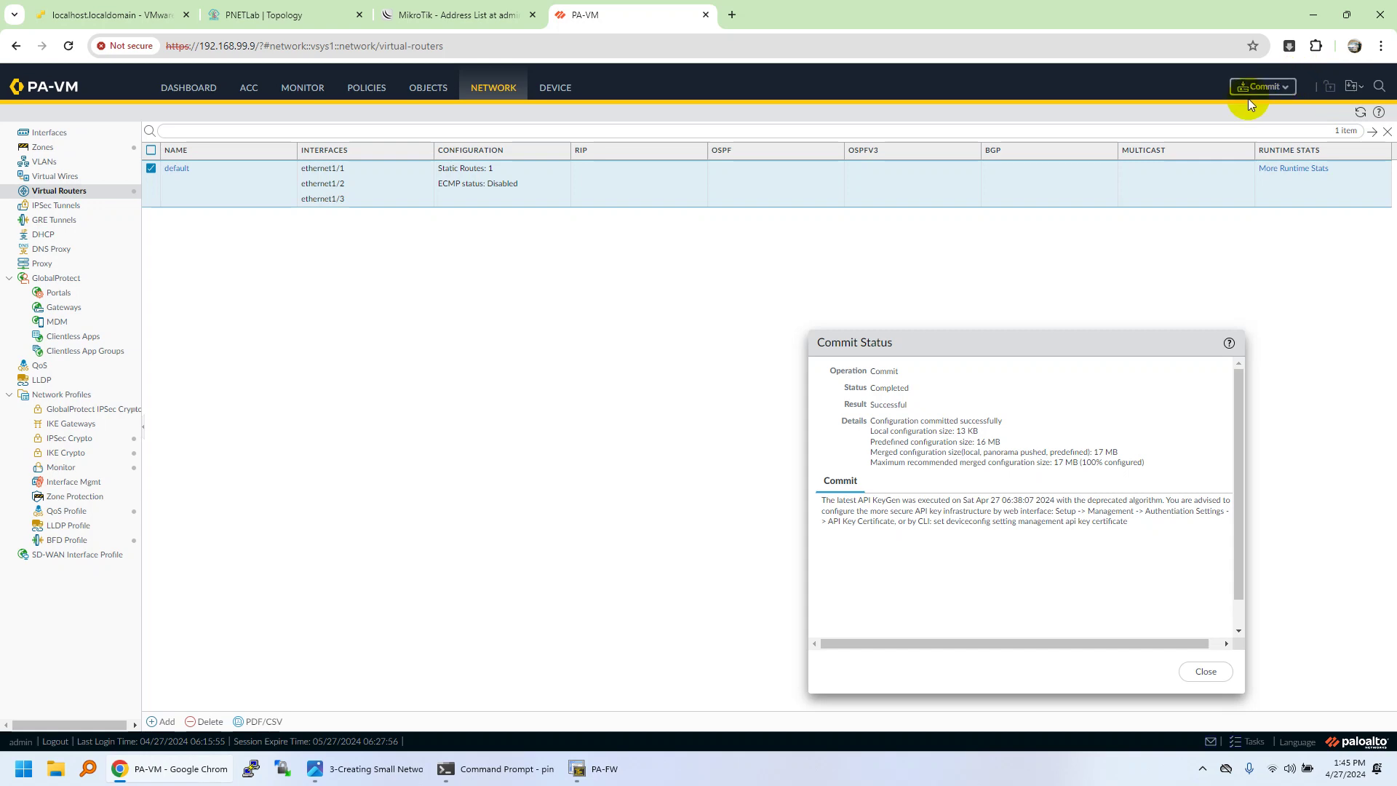
{"action": "left_click", "coordinate": [1251, 87]}
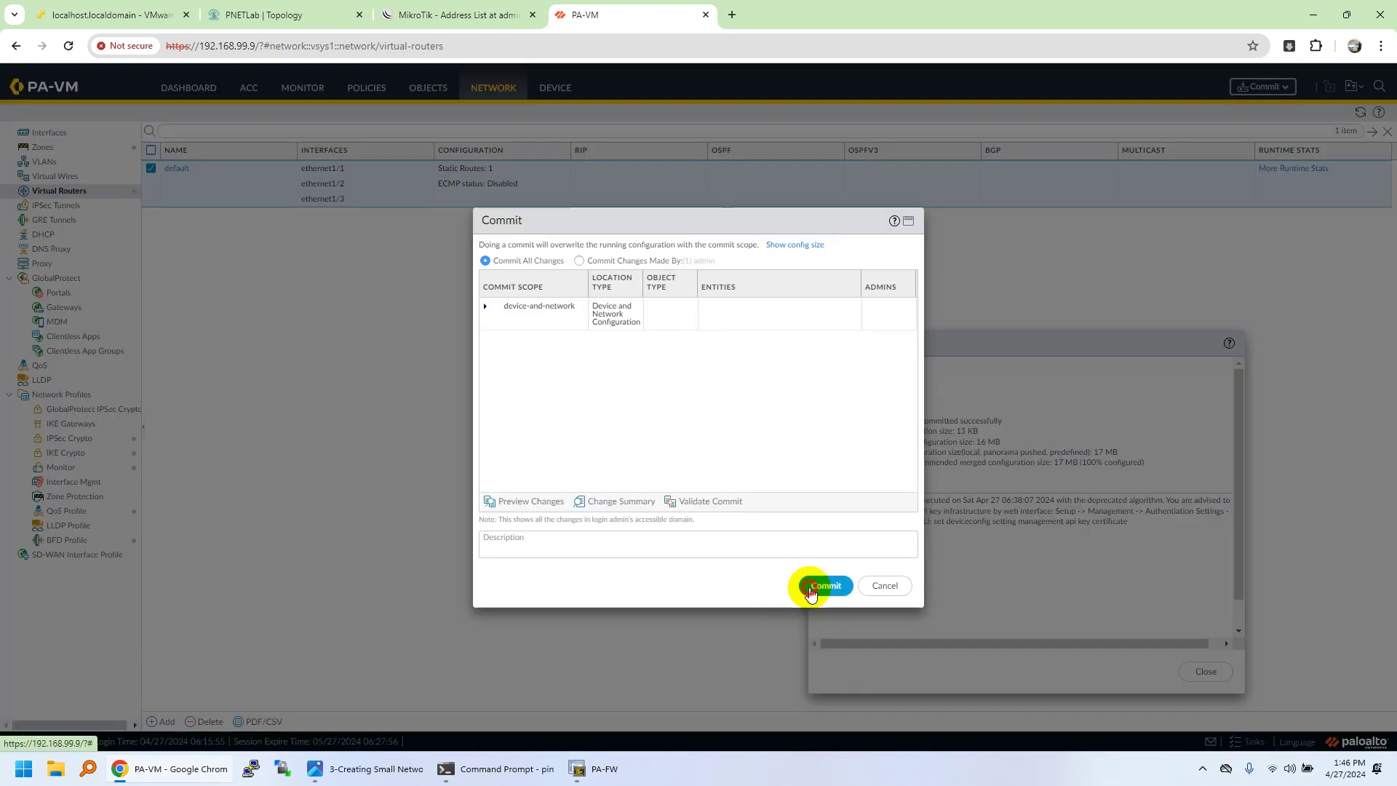
{"action": "left_click", "coordinate": [825, 586]}
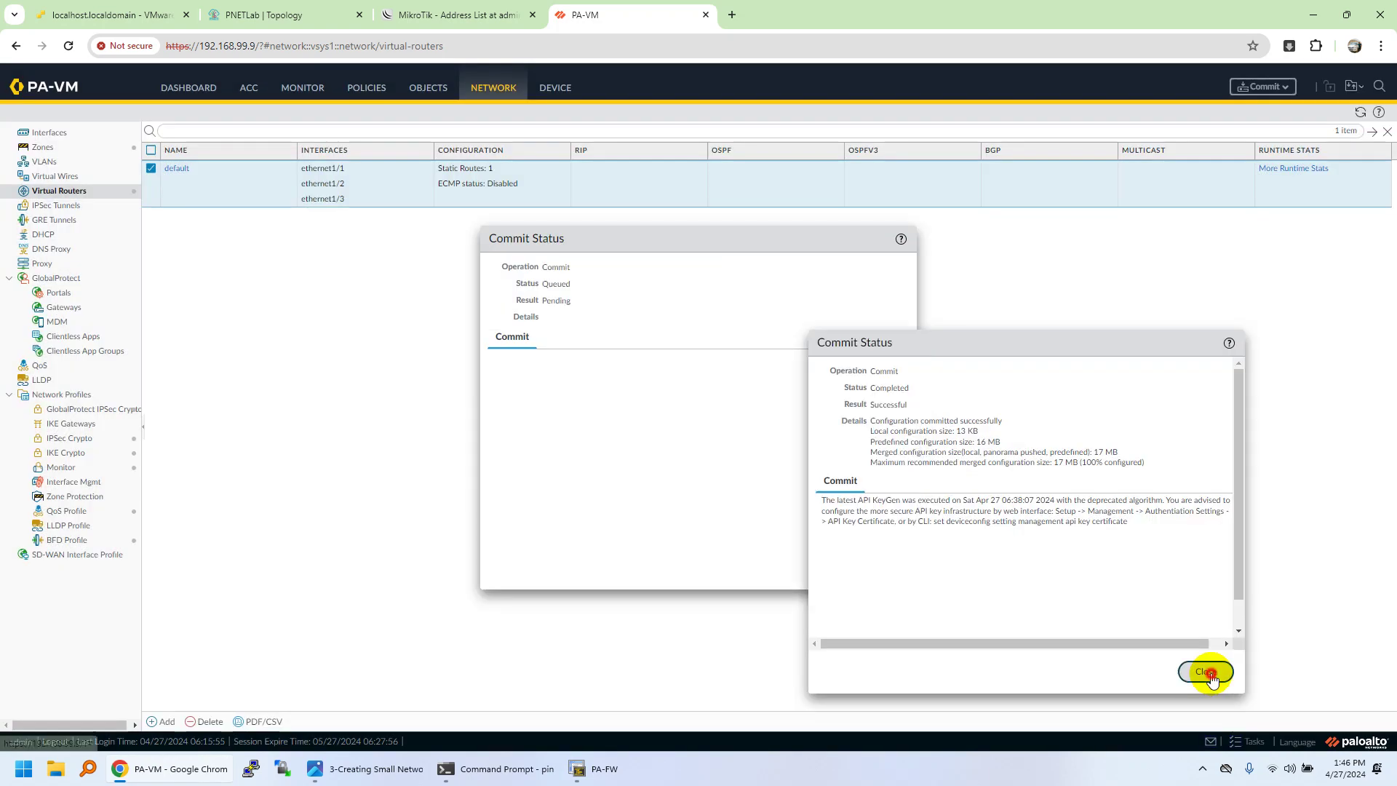
{"action": "left_click", "coordinate": [1205, 671]}
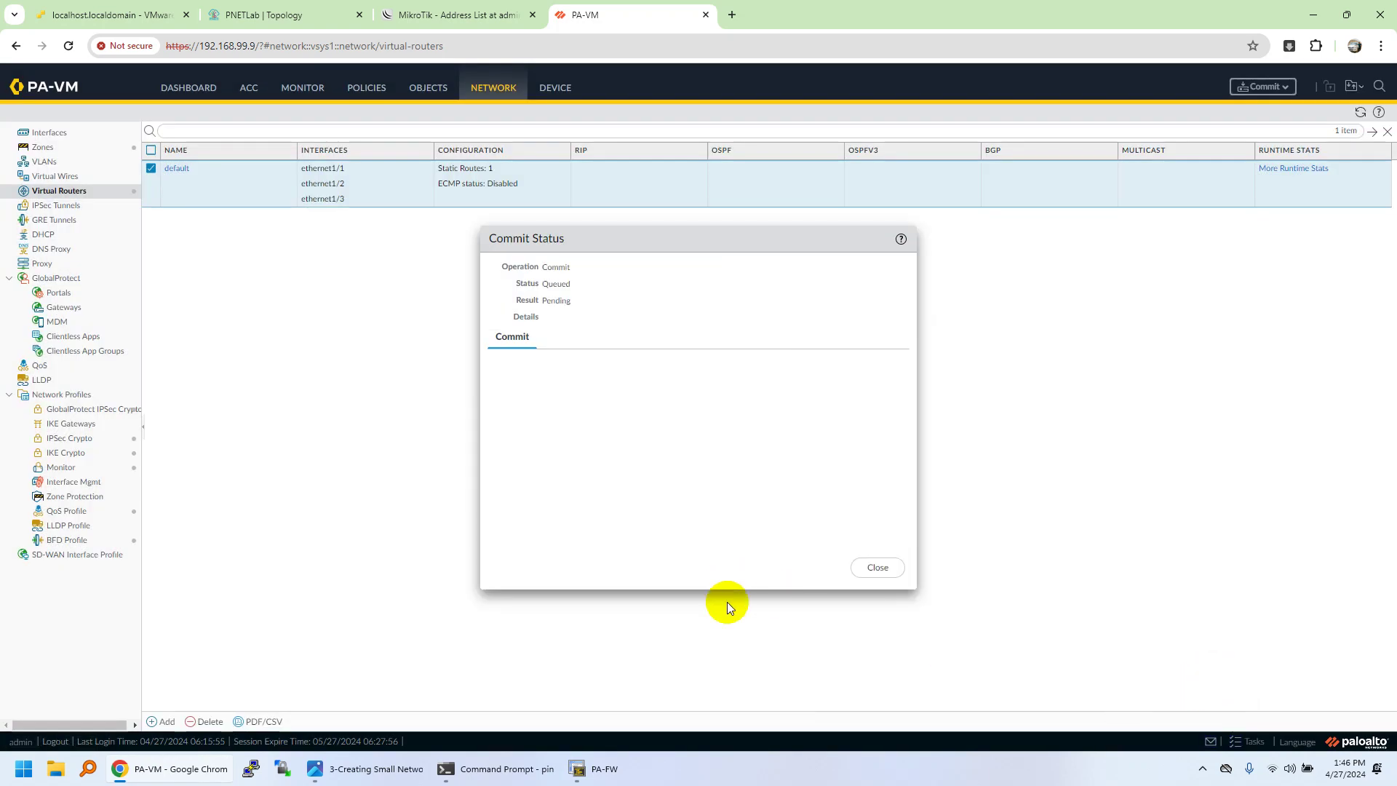
- Check the firewall console's ping to 10.10.50.1 and its replying address, and bring up the EDGE-RTR console session
{"action": "left_click", "coordinate": [604, 768]}
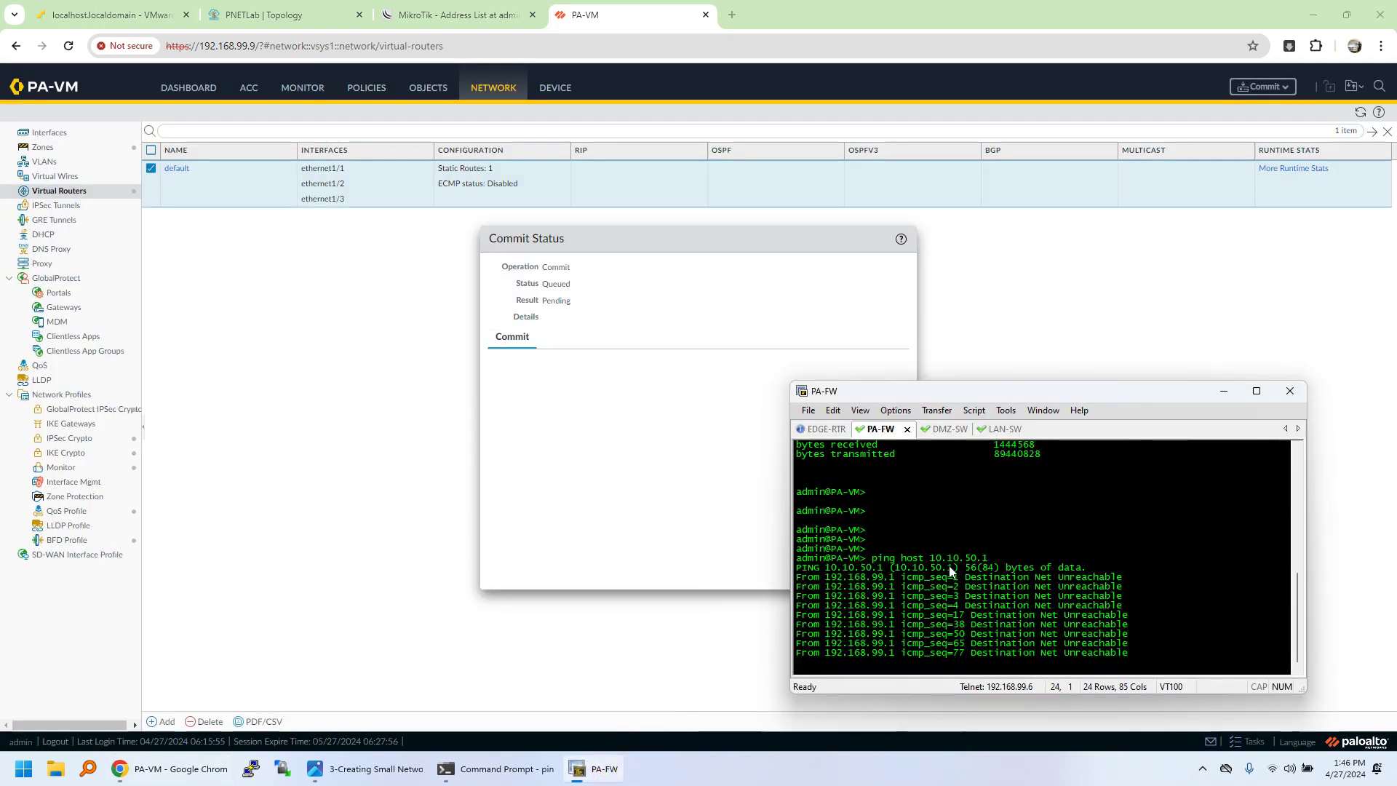
{"action": "left_click_drag", "start_coordinate": [828, 566], "coordinate": [897, 567]}
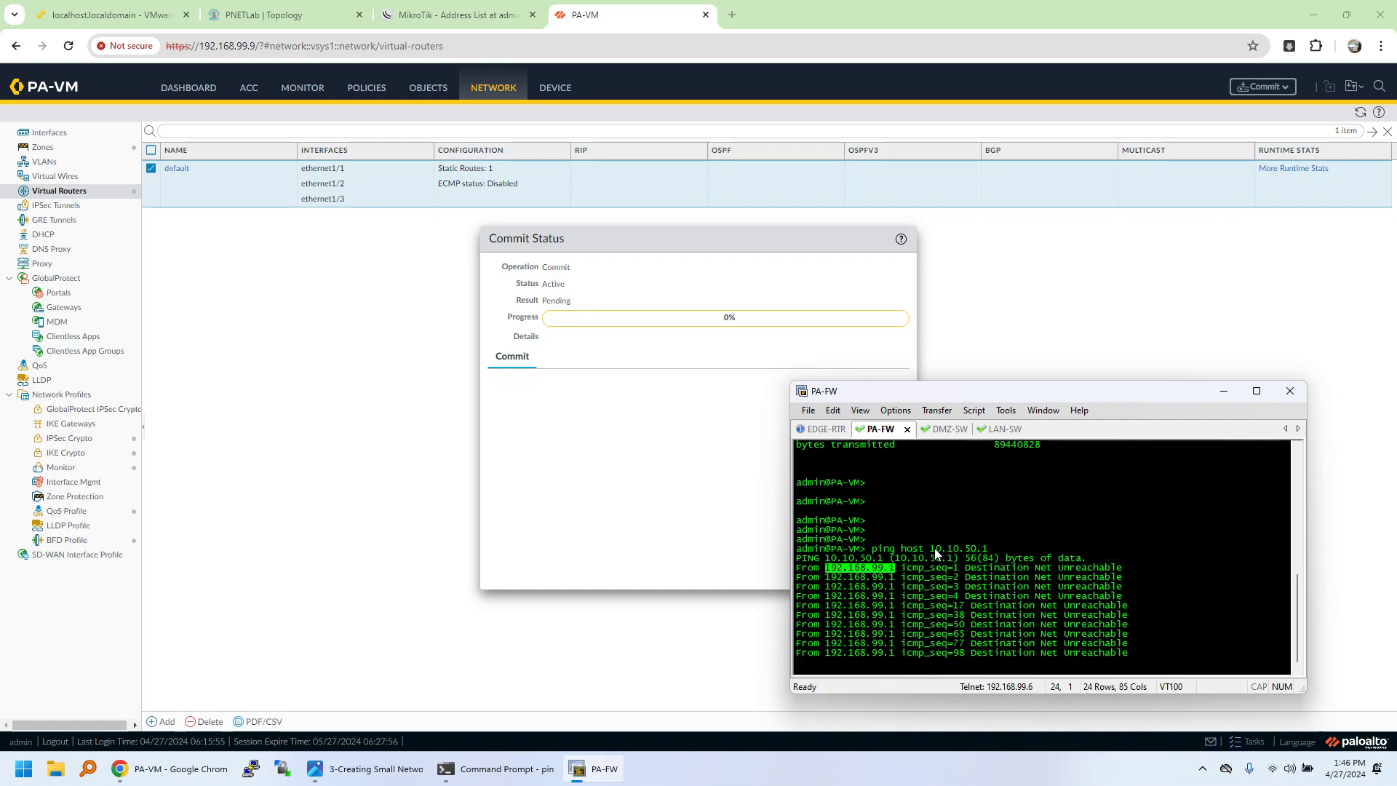
{"action": "left_click", "coordinate": [826, 433]}
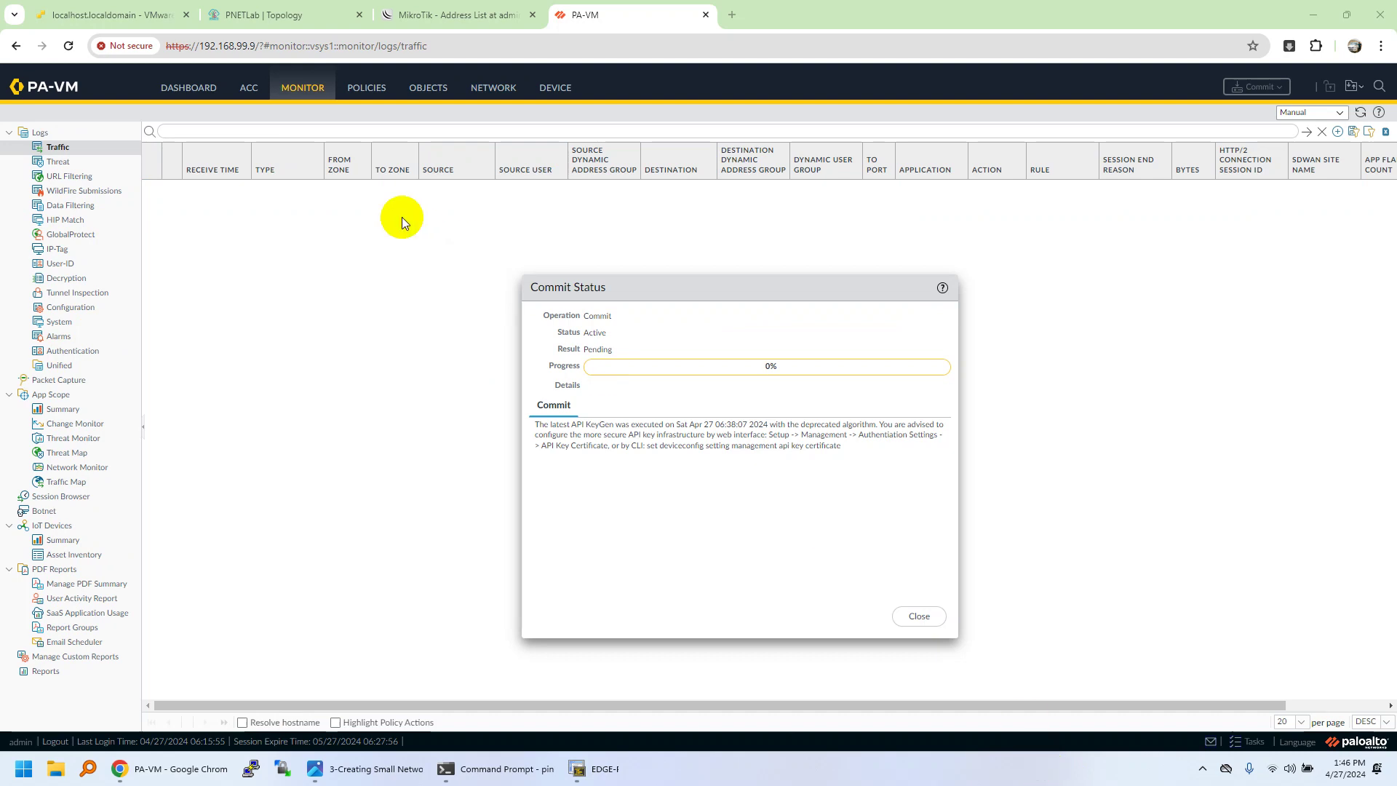
- Review the firewall's default intrazone and interzone security rules, including their actions and rule usage, with the commit status moved clear
{"action": "left_click", "coordinate": [371, 97]}
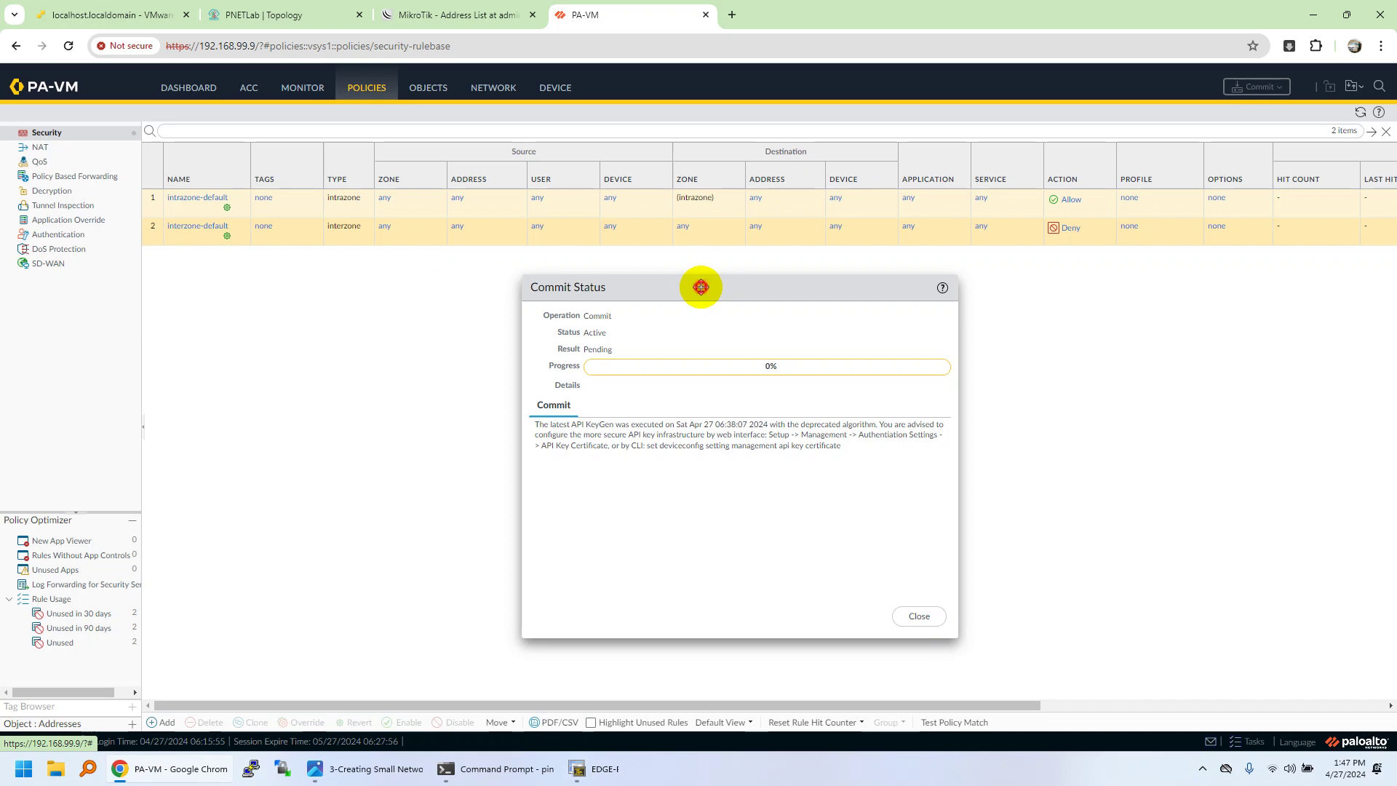
{"action": "left_click_drag", "start_coordinate": [701, 286], "coordinate": [661, 343]}
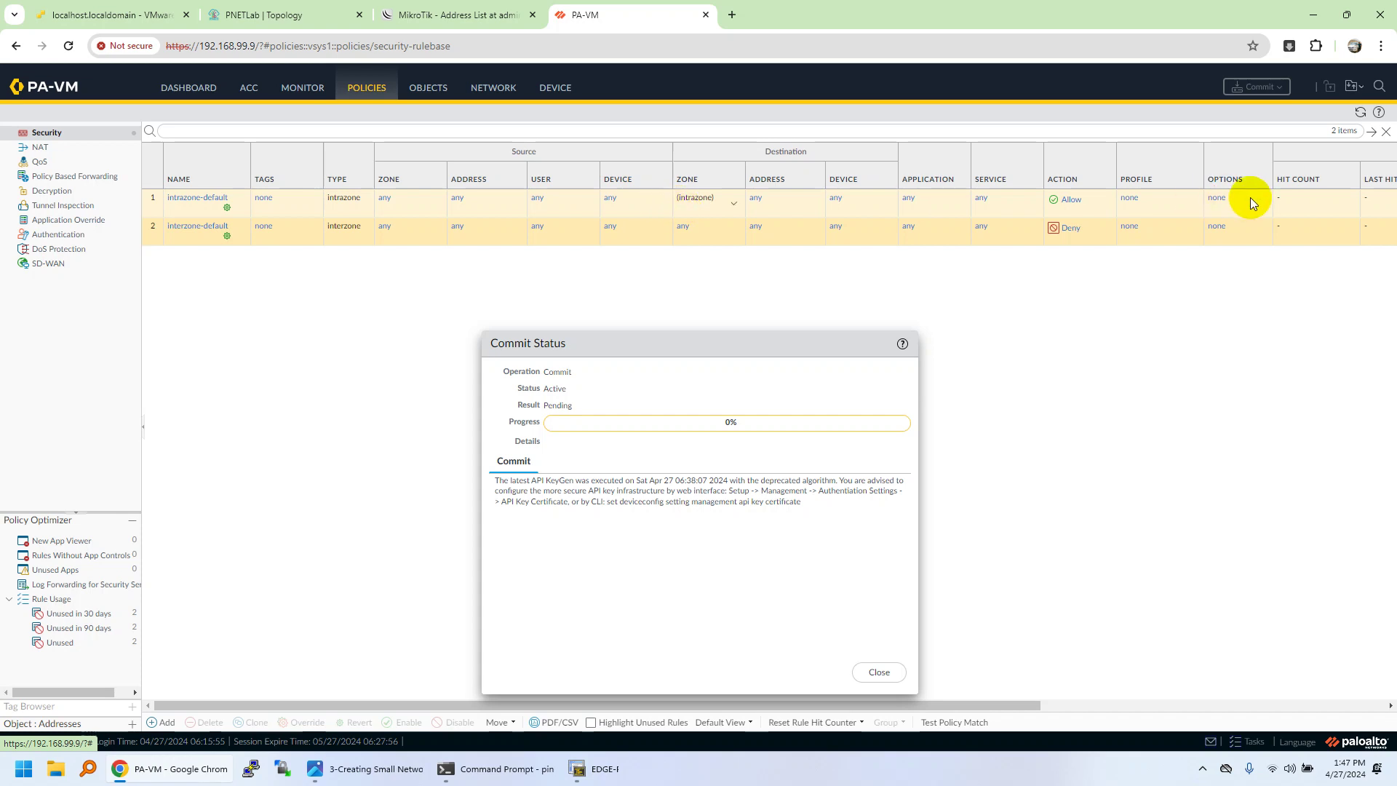
{"action": "left_click_drag", "start_coordinate": [1015, 708], "coordinate": [1386, 702]}
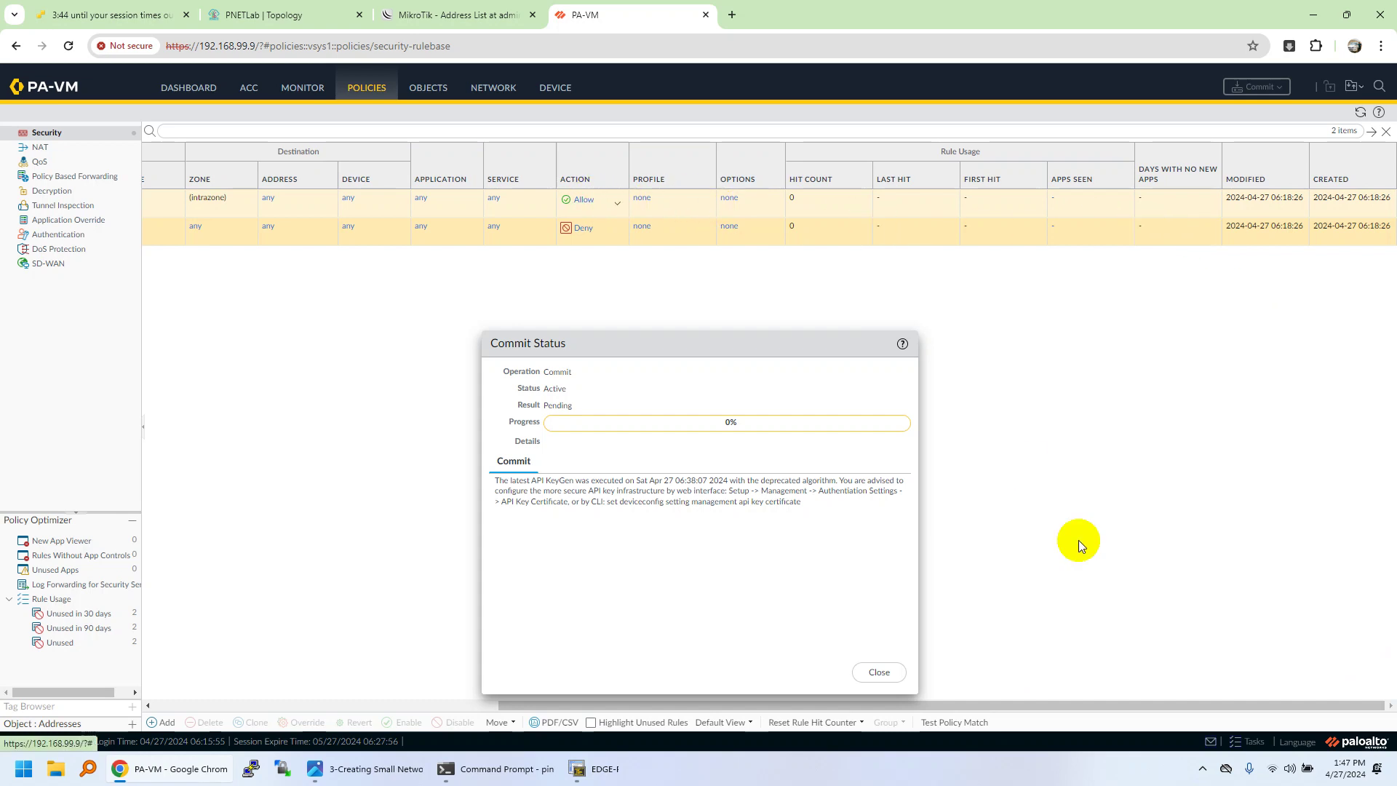
{"action": "left_click_drag", "start_coordinate": [1132, 702], "coordinate": [481, 712]}
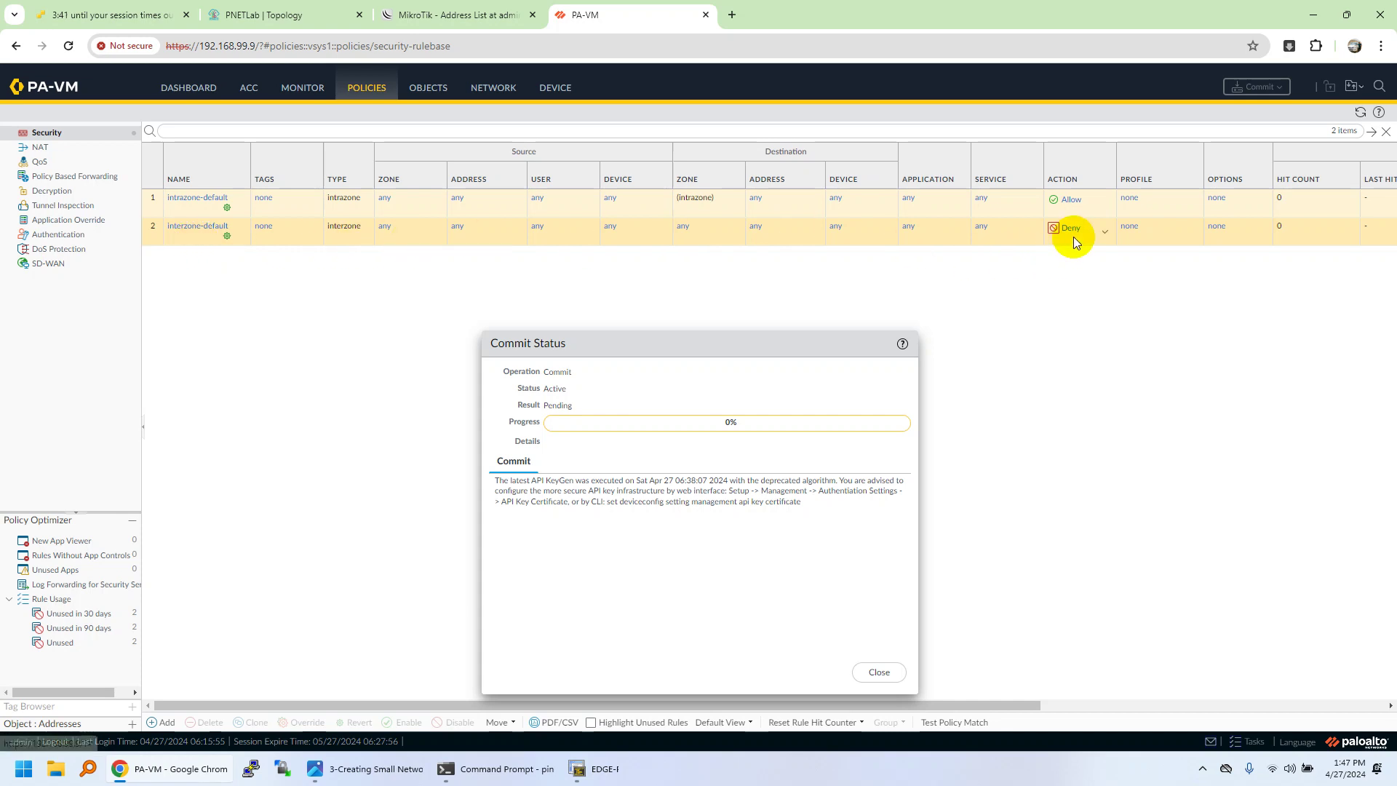
{"action": "left_click_drag", "start_coordinate": [1009, 711], "coordinate": [1095, 702]}
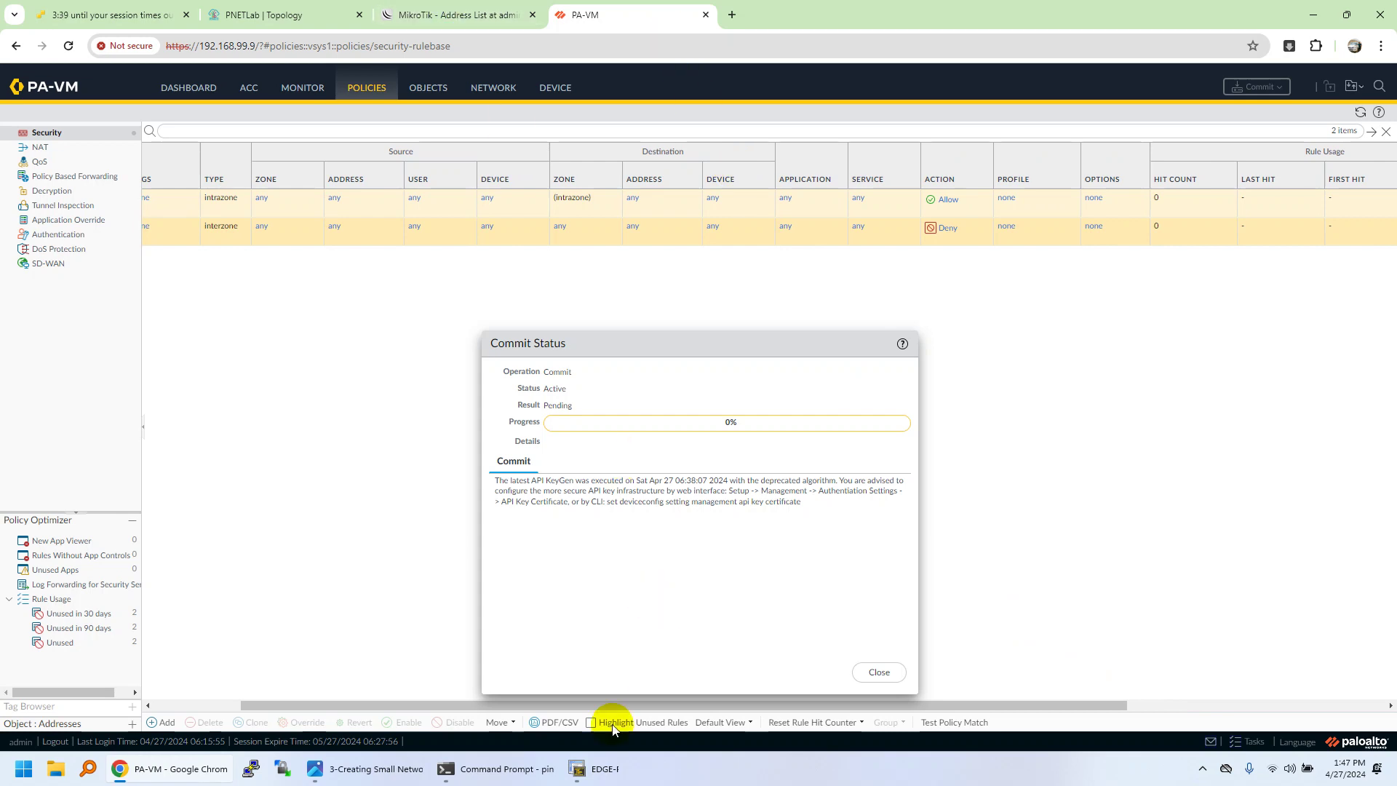
- Check EDGE-RTR's running ping to 10.10.50.2 against its eth2 link to the firewall in the PNETLab topology
{"action": "left_click", "coordinate": [592, 767]}
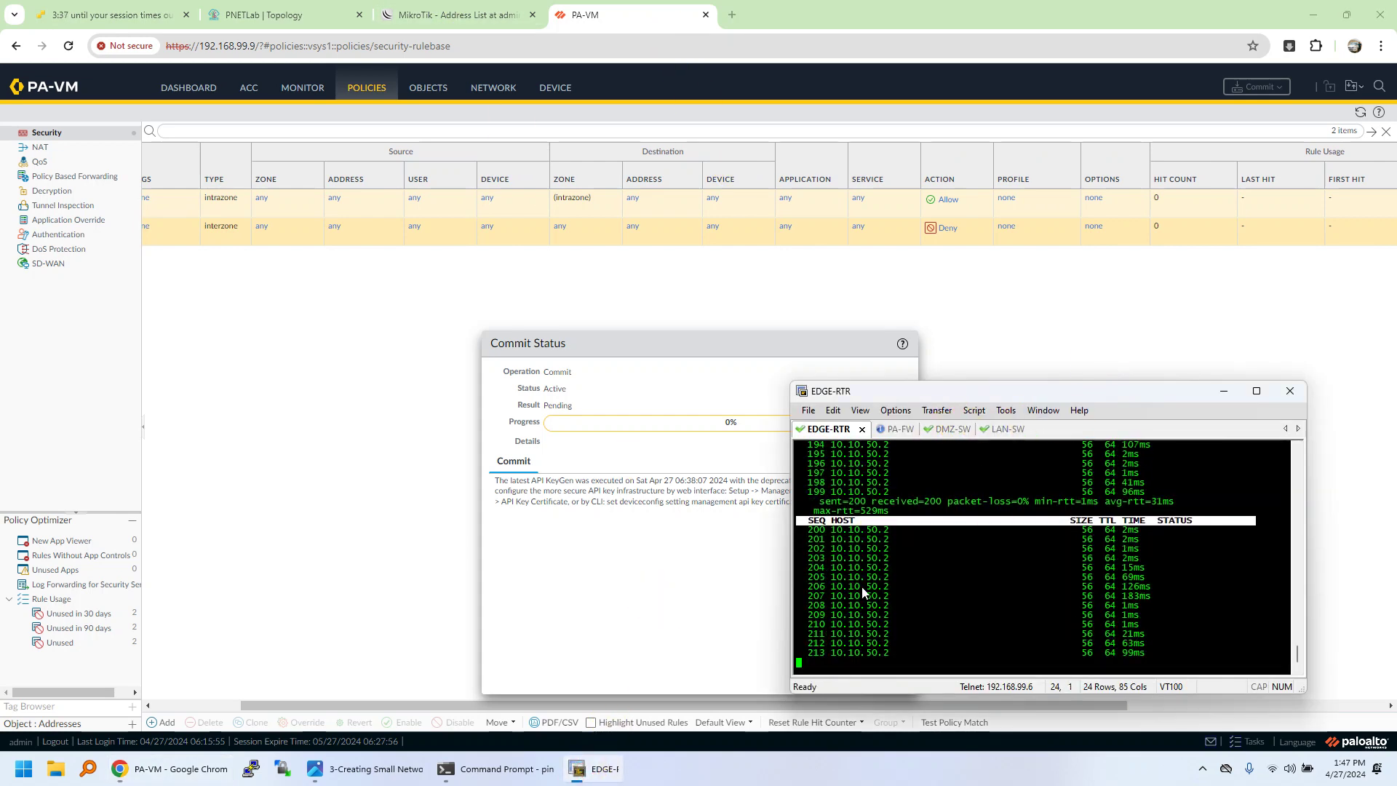
{"action": "left_click", "coordinate": [689, 411]}
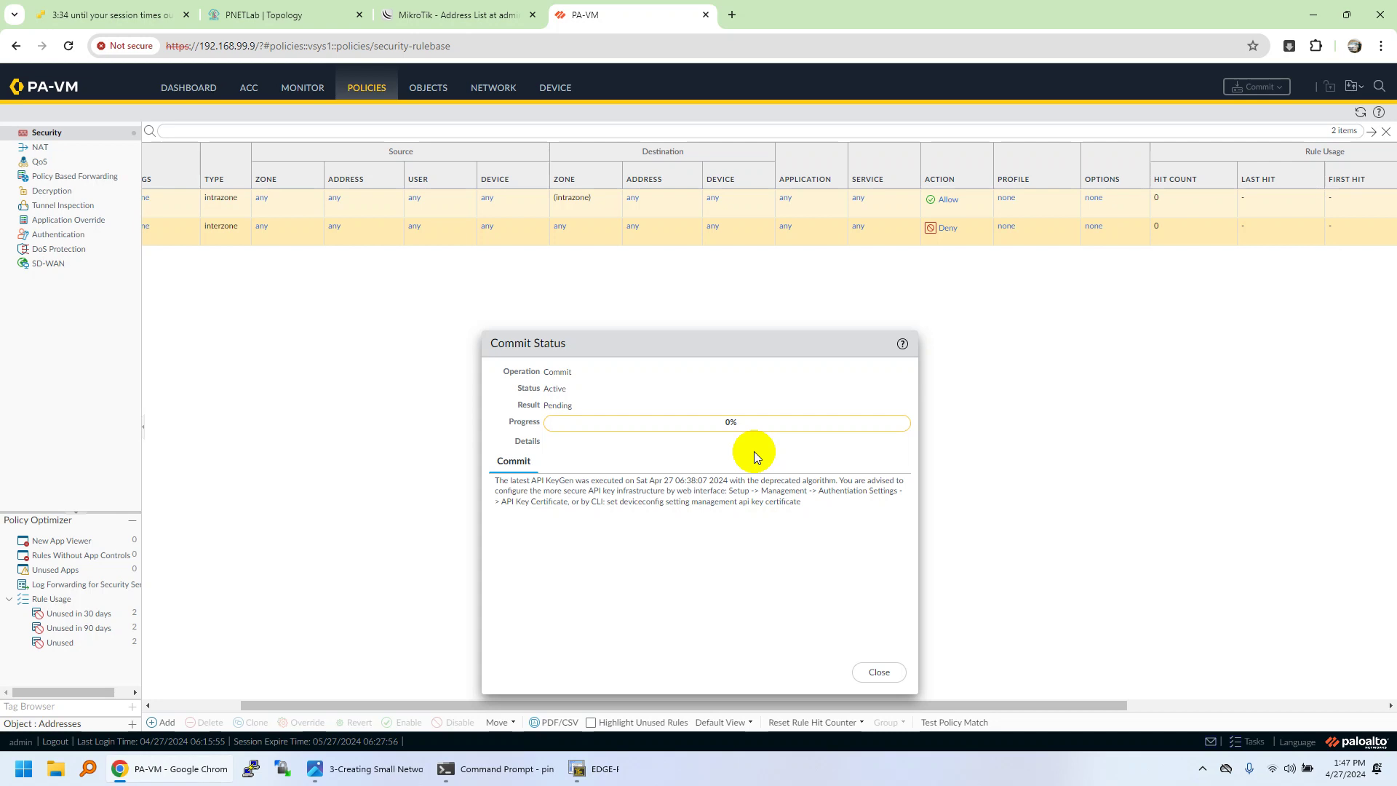
{"action": "left_click", "coordinate": [291, 15]}
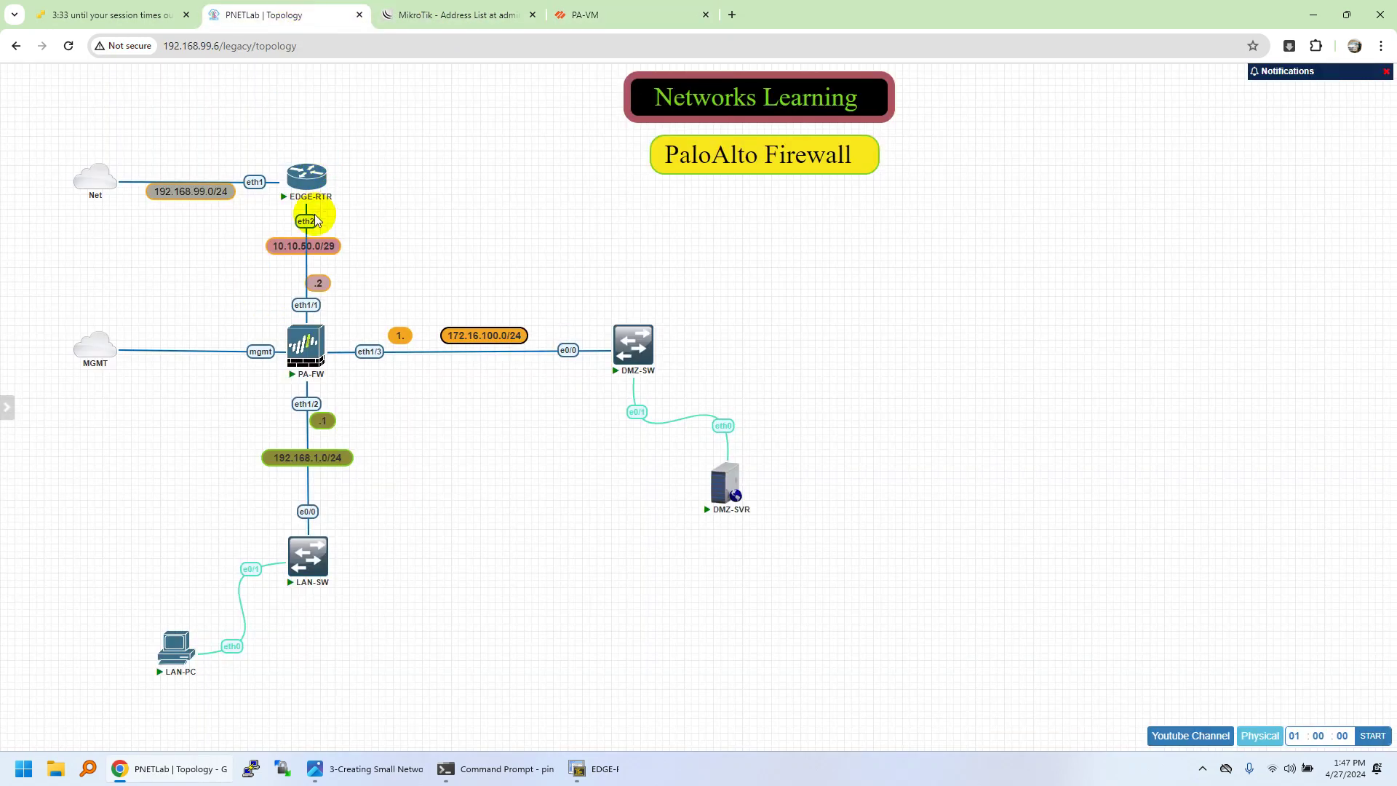
{"action": "left_click", "coordinate": [305, 221]}
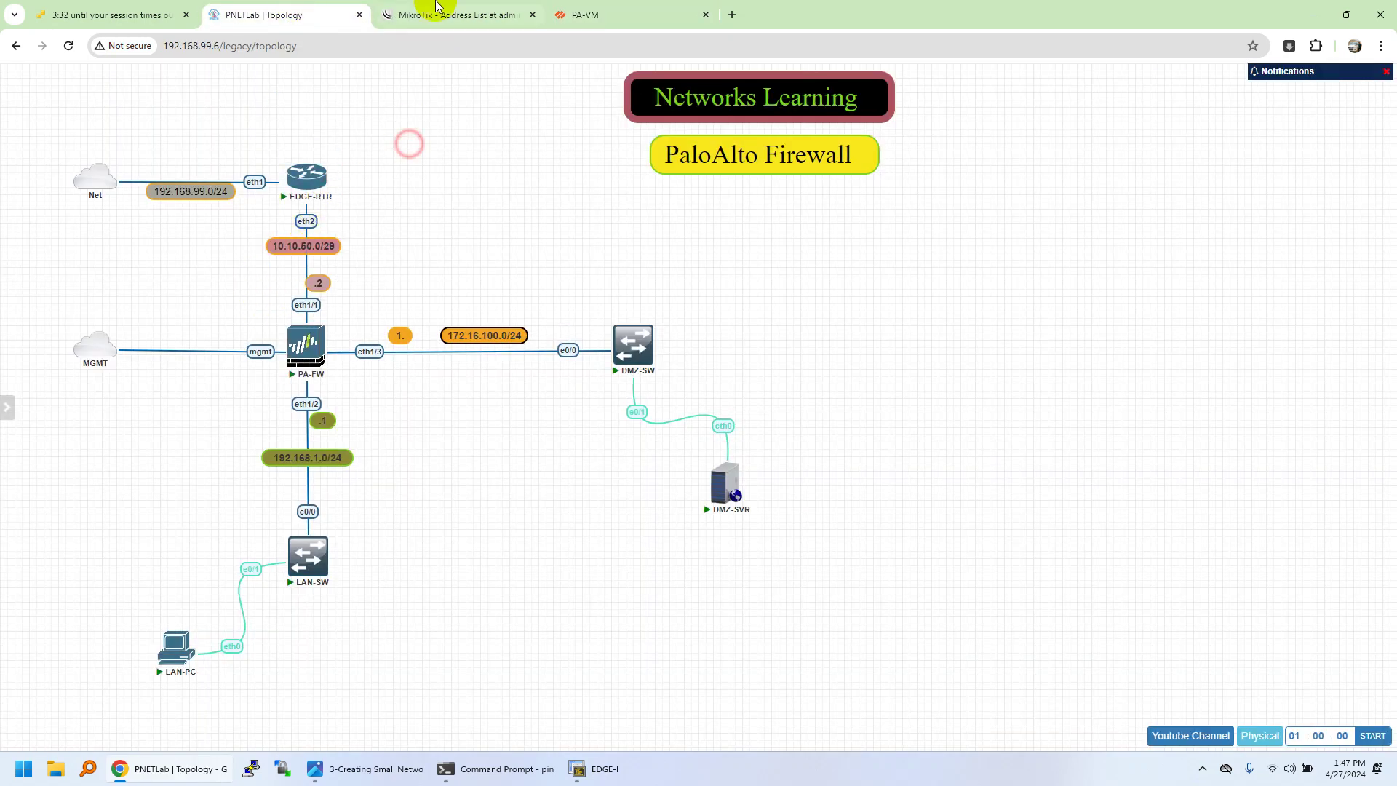
{"action": "left_click", "coordinate": [596, 768]}
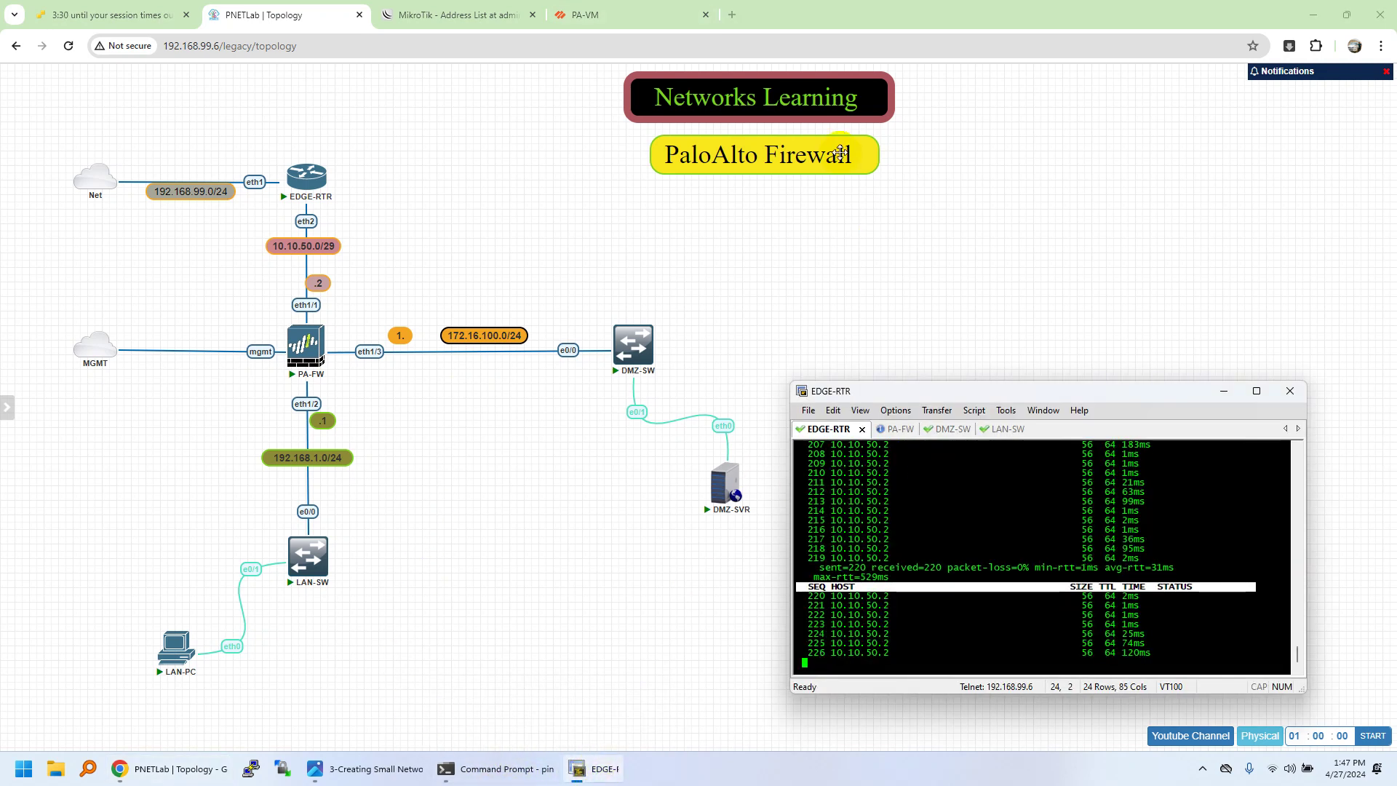
{"action": "left_click", "coordinate": [857, 255]}
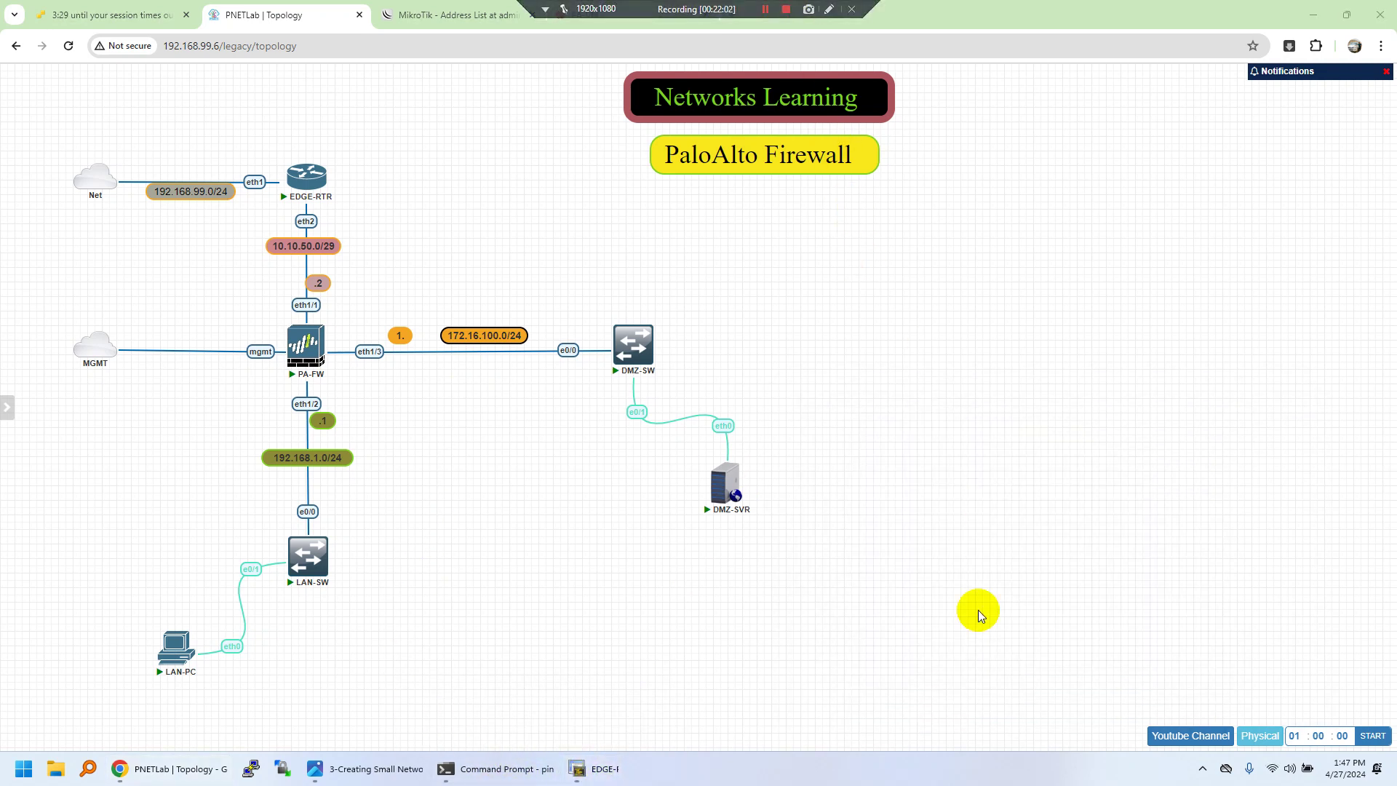